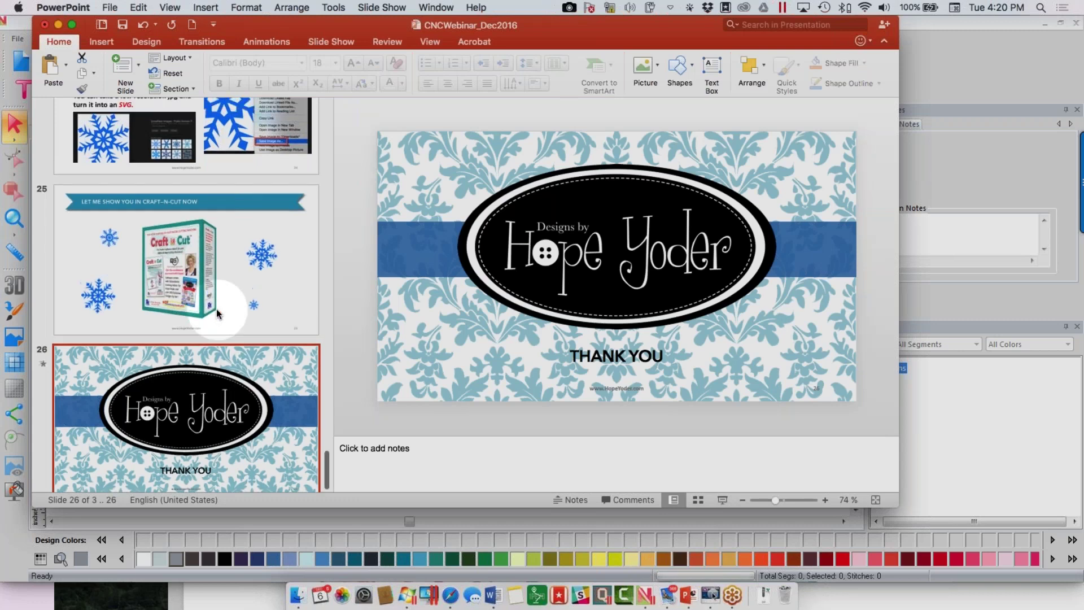
- Present the slide with the foiled bottle koozie and reindeer gift tag full screen, then exit the slide show
{"action": "left_click", "coordinate": [152, 299]}
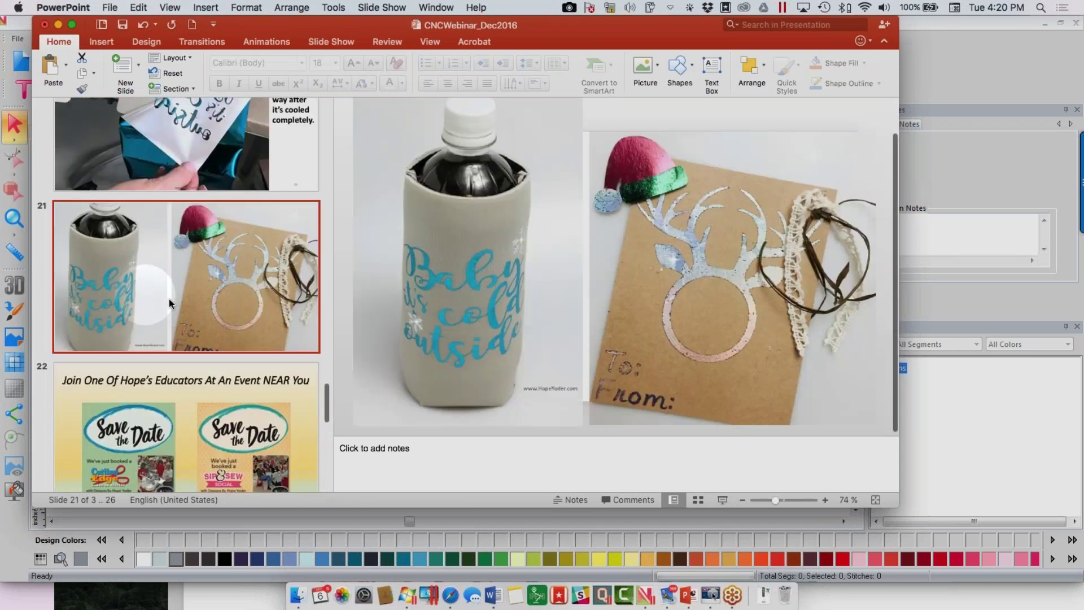
{"action": "left_click", "coordinate": [719, 503]}
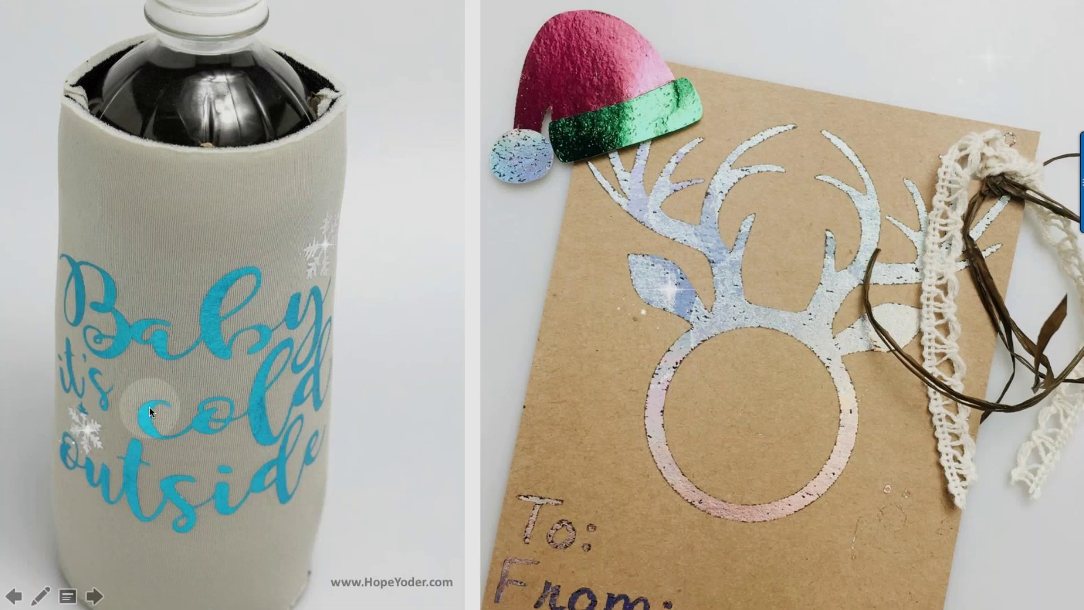
{"action": "key", "text": "Escape"}
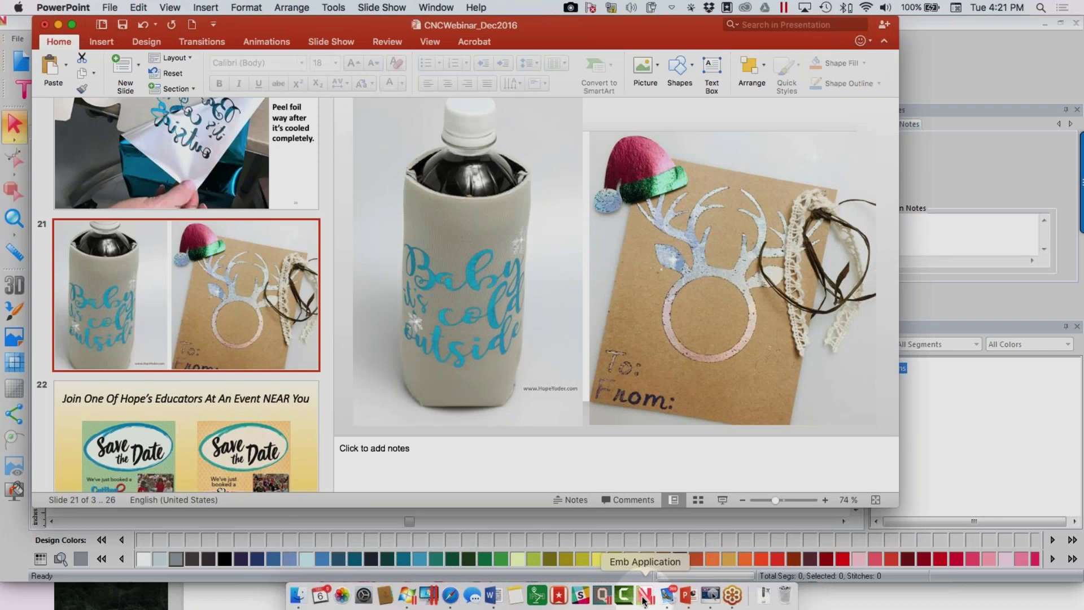
- Switch to Safari and reposition and enlarge the window with the dafont.com search results for magnolia sky
{"action": "left_click", "coordinate": [451, 595]}
{"action": "left_click_drag", "start_coordinate": [194, 33], "coordinate": [696, 196]}
{"action": "left_click_drag", "start_coordinate": [452, 364], "coordinate": [198, 42]}
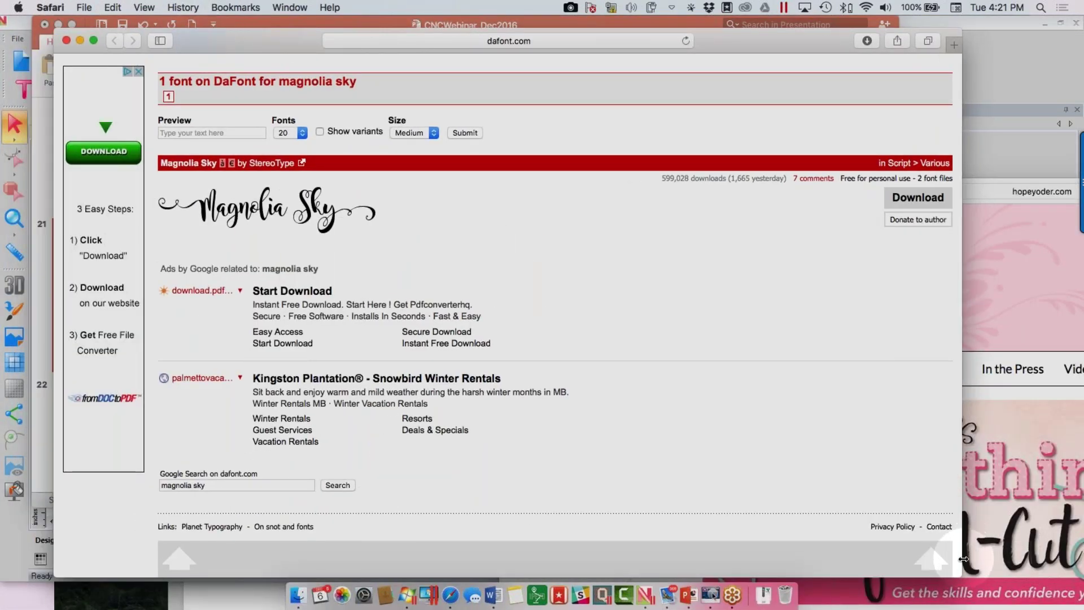
{"action": "left_click_drag", "start_coordinate": [987, 559], "coordinate": [1016, 561]}
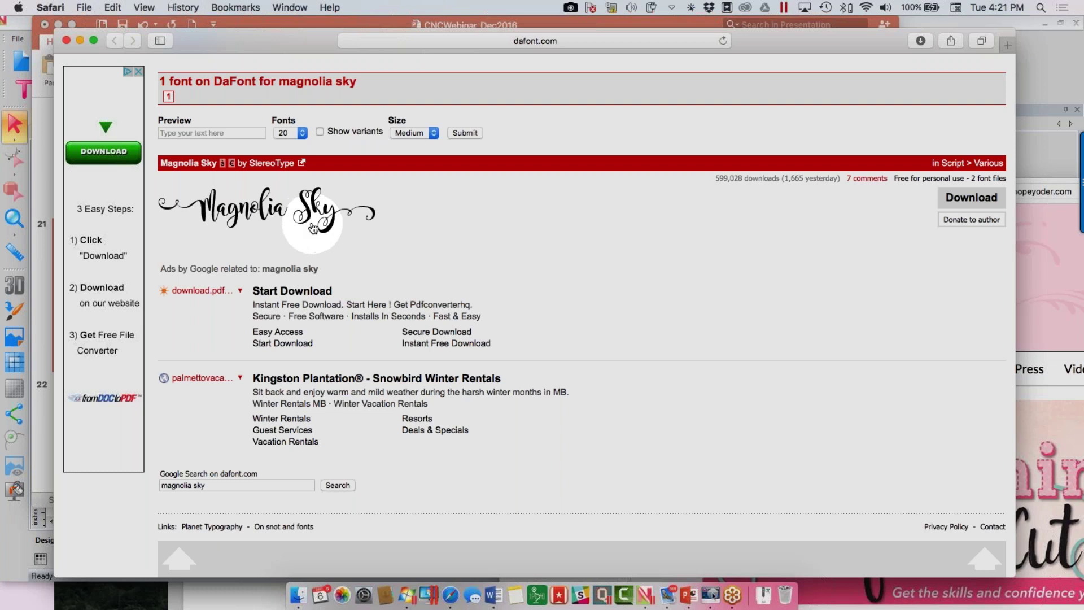
{"action": "left_click", "coordinate": [300, 296]}
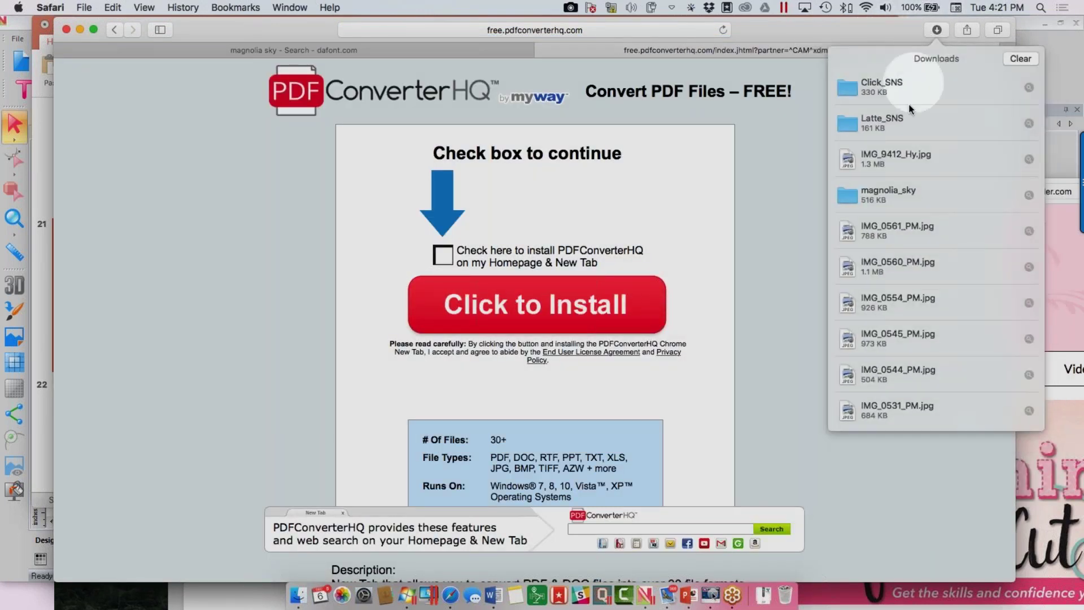
{"action": "scroll", "coordinate": [880, 275], "scroll_direction": "down", "scroll_amount": 5}
{"action": "scroll", "coordinate": [880, 275], "scroll_direction": "down", "scroll_amount": 3}
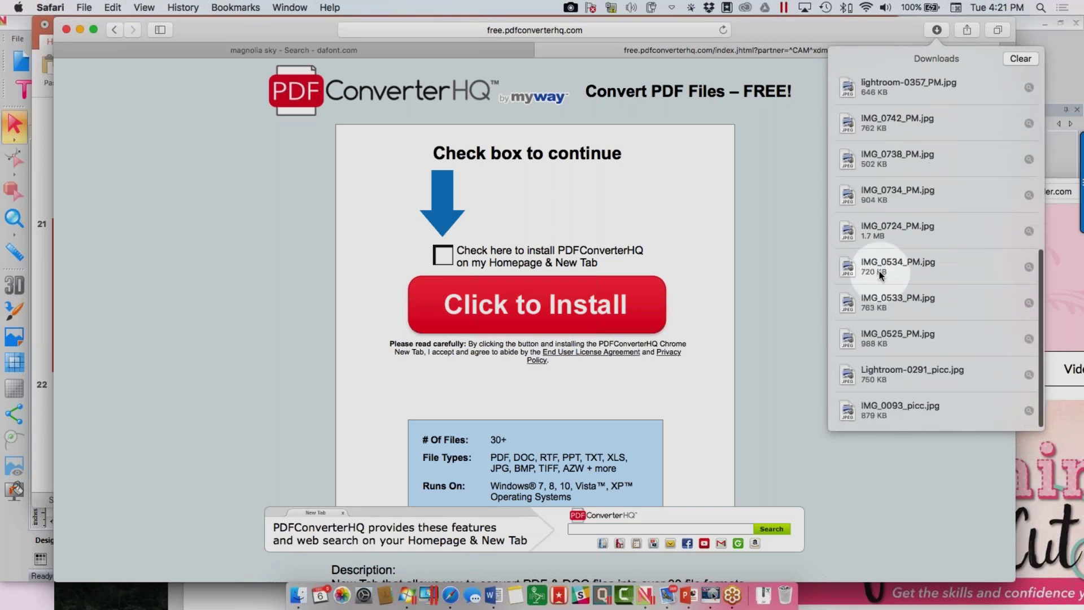
{"action": "left_click", "coordinate": [575, 311]}
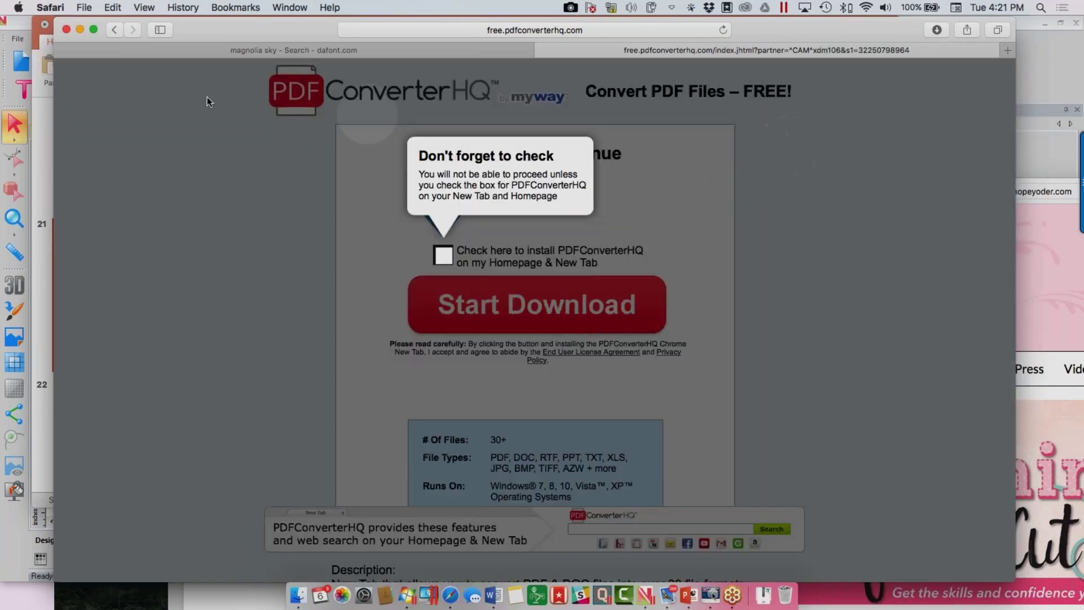
{"action": "left_click_drag", "start_coordinate": [287, 62], "coordinate": [335, 53]}
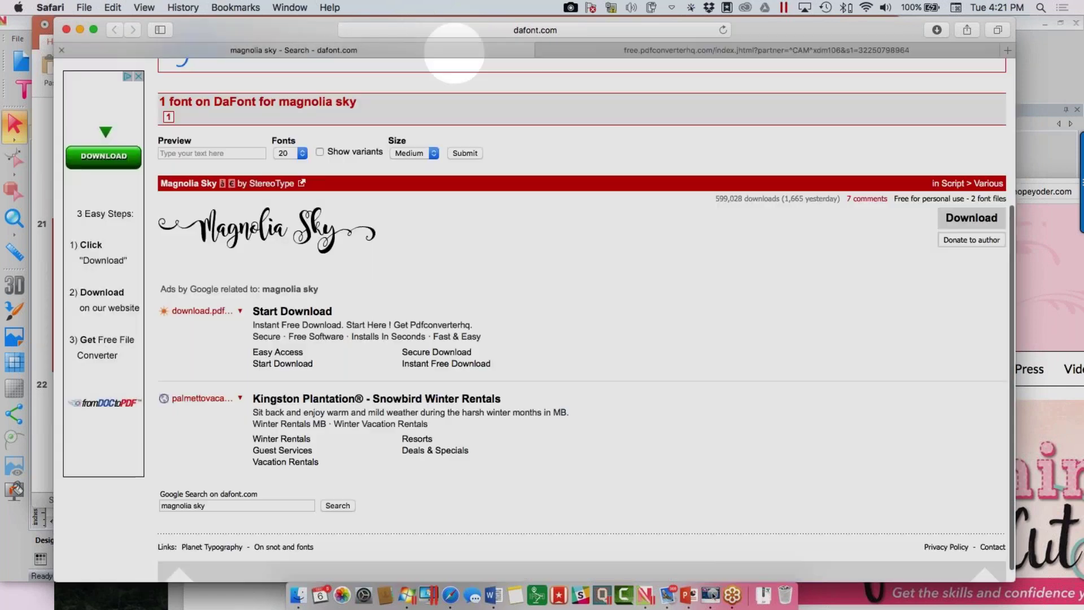
{"action": "left_click", "coordinate": [377, 49]}
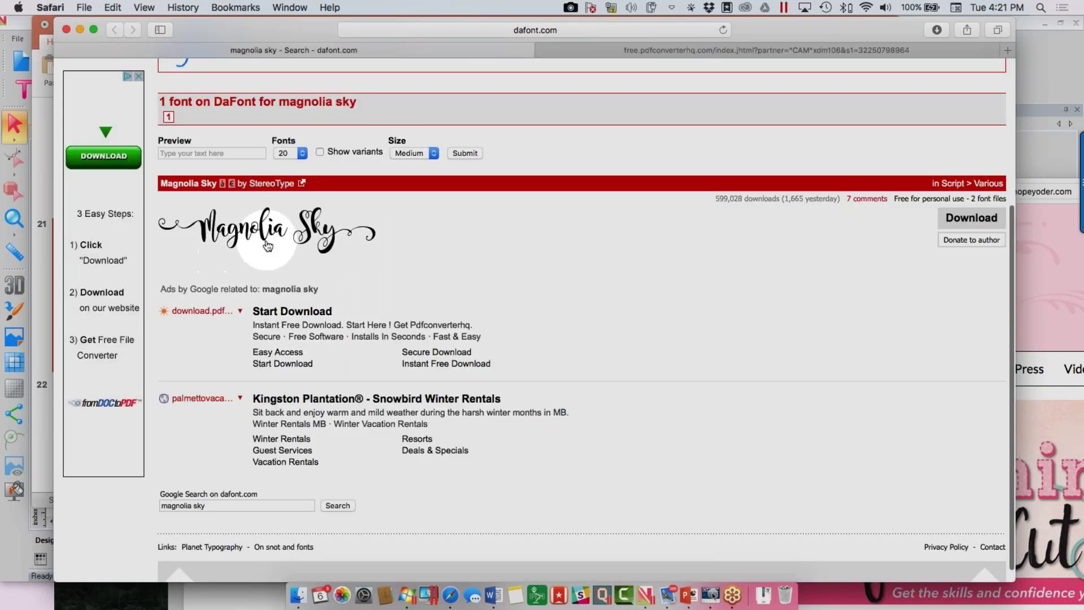
- Open the Magnolia Sky font's own page on dafont.com and review the author's note and sample artwork
{"action": "left_click", "coordinate": [285, 232]}
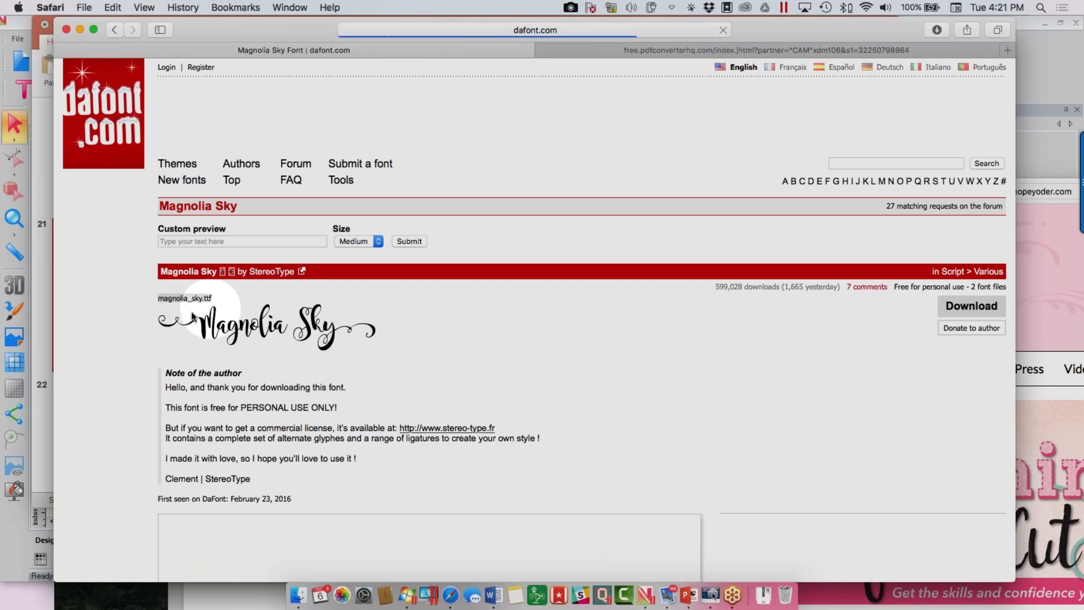
{"action": "scroll", "coordinate": [250, 338], "scroll_direction": "down", "scroll_amount": 5}
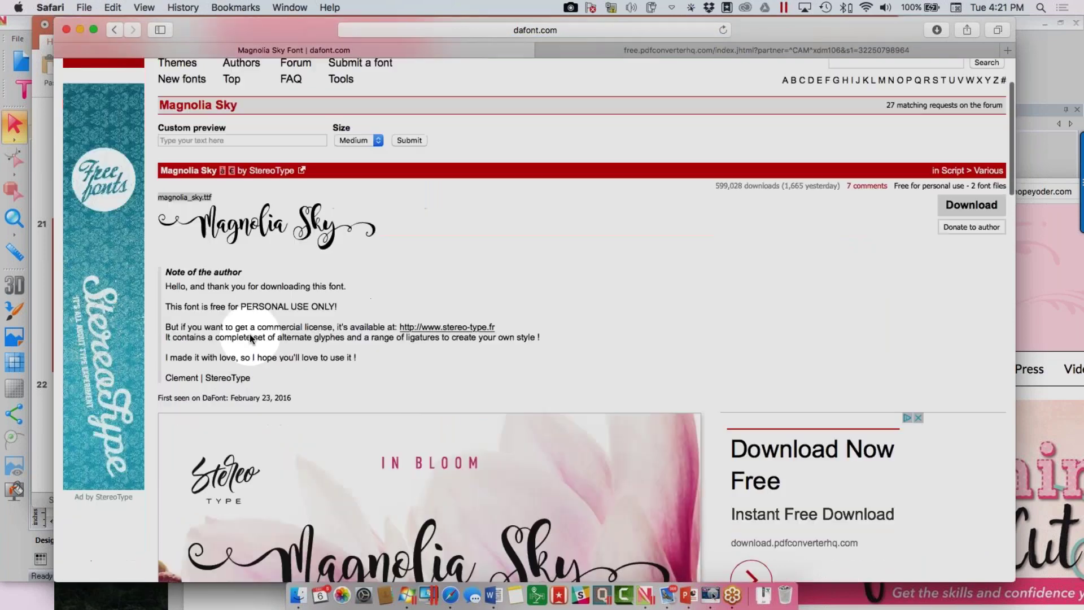
{"action": "scroll", "coordinate": [250, 338], "scroll_direction": "down", "scroll_amount": 5}
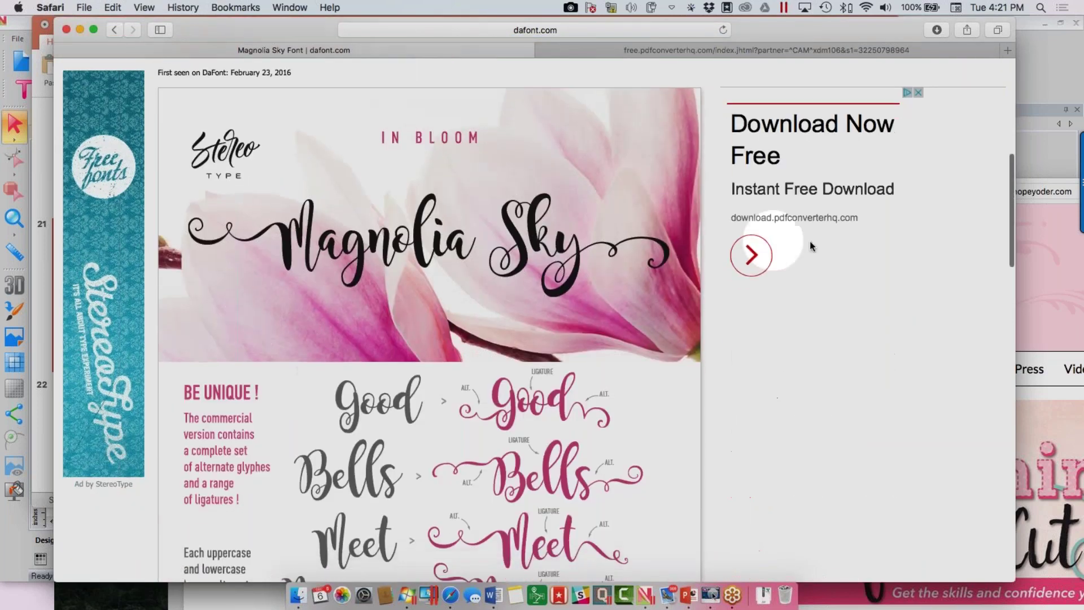
{"action": "left_click", "coordinate": [759, 257]}
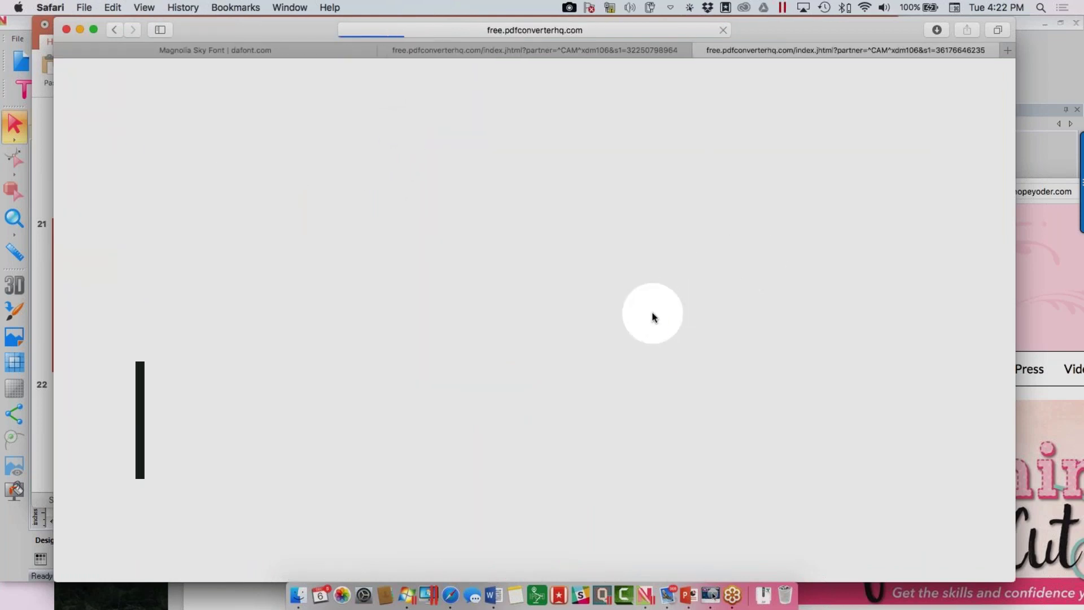
{"action": "scroll", "coordinate": [624, 330], "scroll_direction": "down", "scroll_amount": 3}
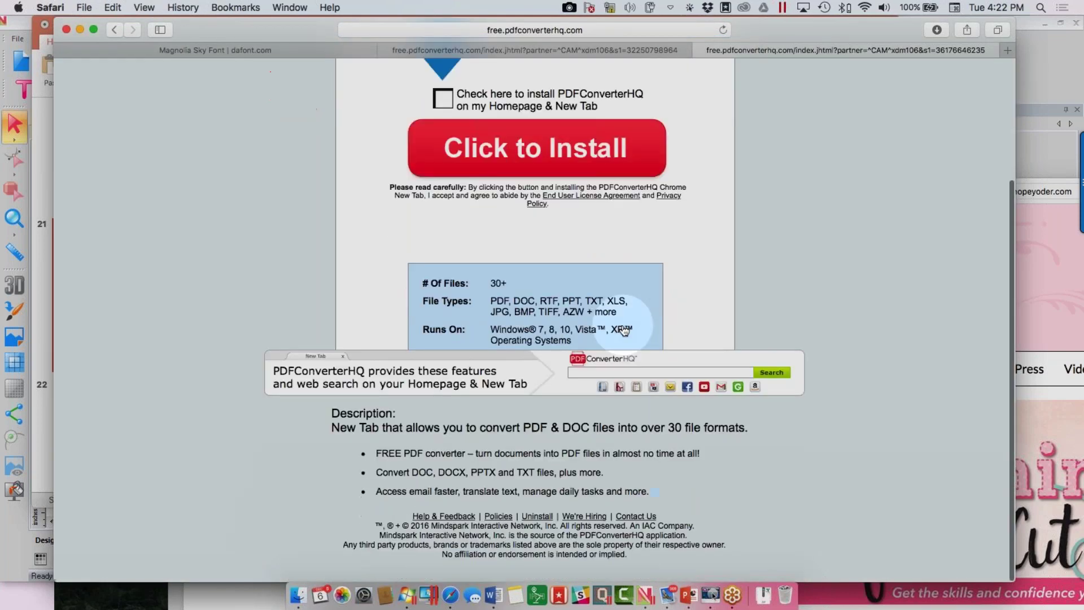
{"action": "scroll", "coordinate": [565, 317], "scroll_direction": "up", "scroll_amount": 3}
{"action": "left_click", "coordinate": [563, 312]}
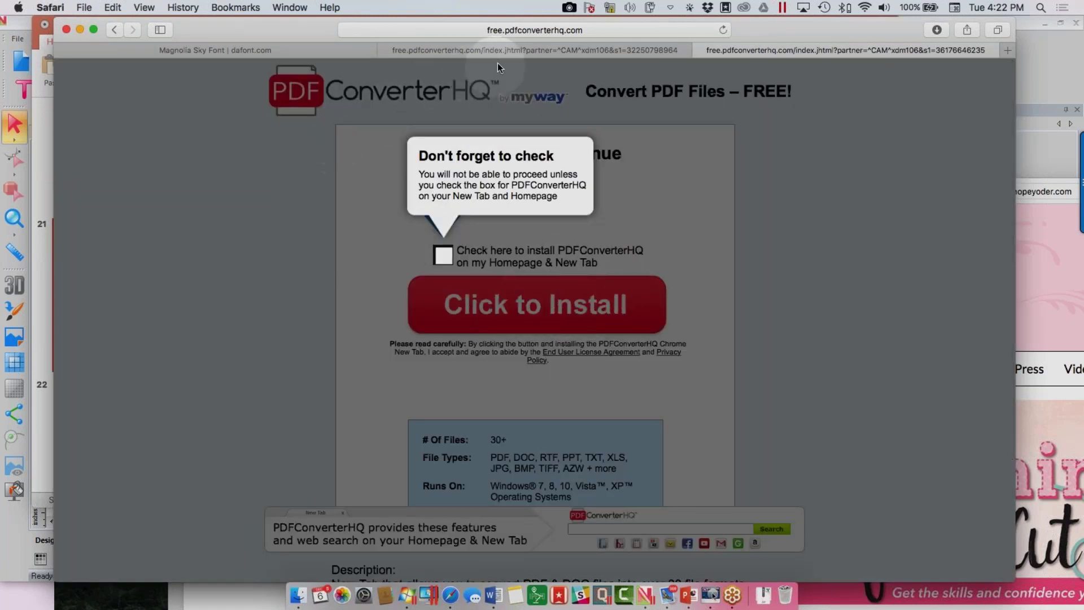
{"action": "left_click", "coordinate": [521, 49]}
{"action": "left_click", "coordinate": [302, 51]}
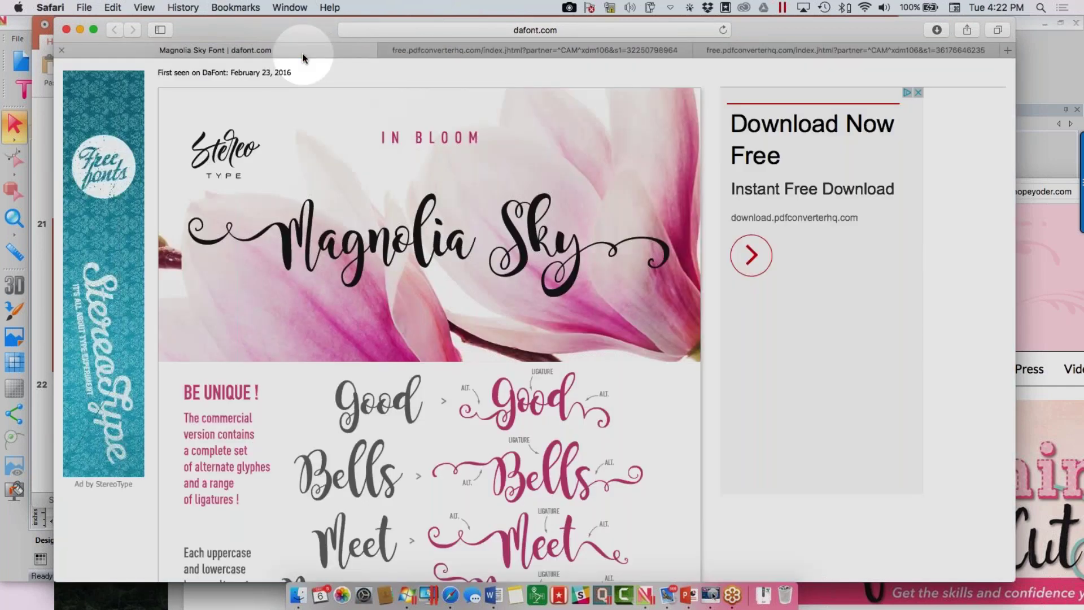
- Download the Magnolia Sky font from its dafont.com page
{"action": "scroll", "coordinate": [477, 215], "scroll_direction": "up", "scroll_amount": 10}
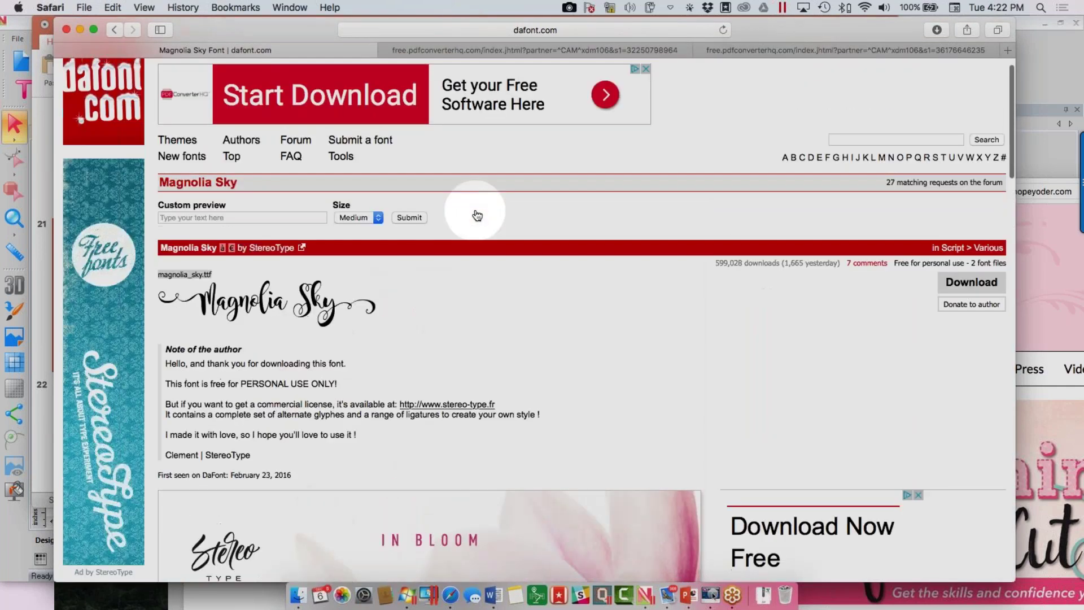
{"action": "scroll", "coordinate": [443, 347], "scroll_direction": "up", "scroll_amount": 2}
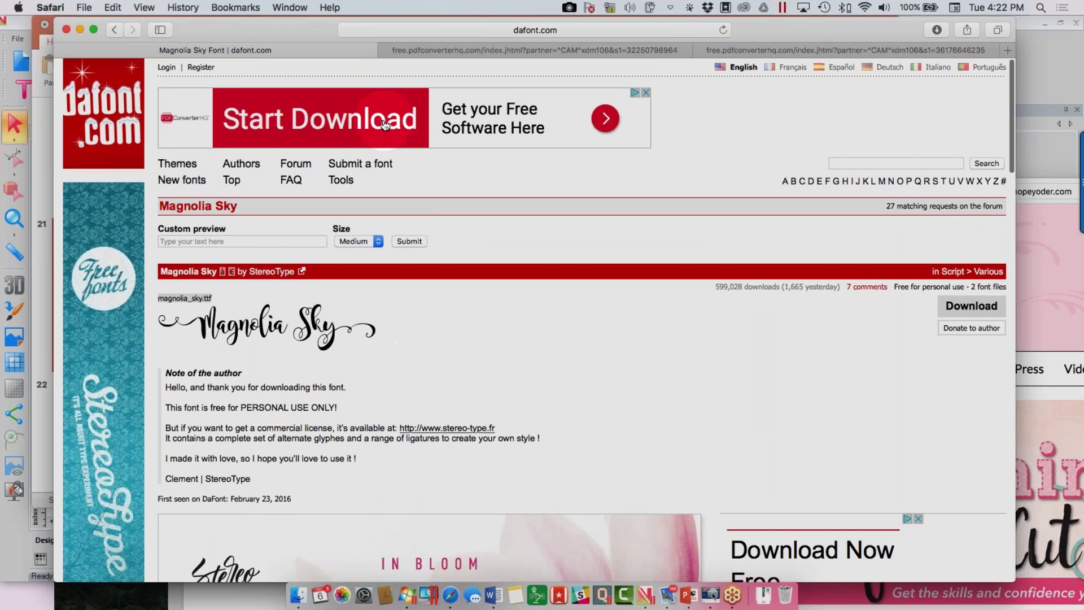
{"action": "scroll", "coordinate": [806, 139], "scroll_direction": "up", "scroll_amount": 1}
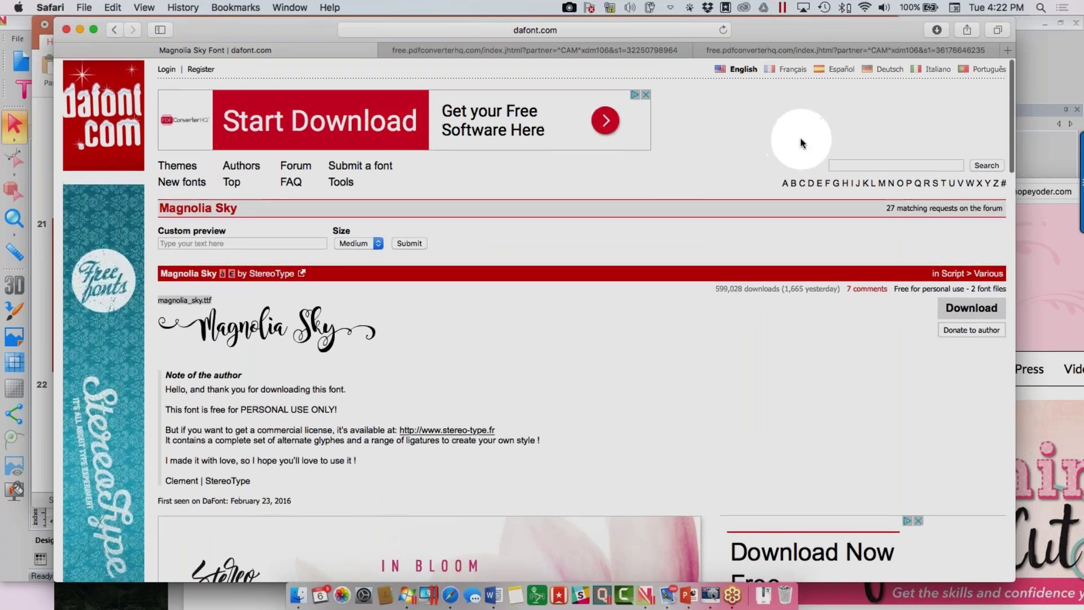
{"action": "scroll", "coordinate": [587, 133], "scroll_direction": "up", "scroll_amount": 1}
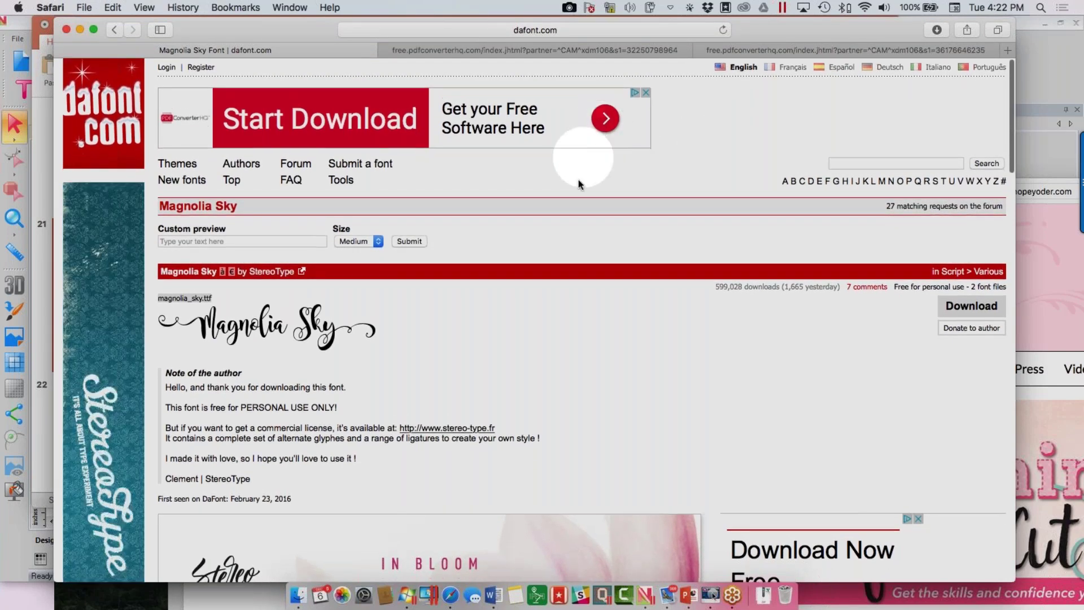
{"action": "left_click", "coordinate": [971, 306]}
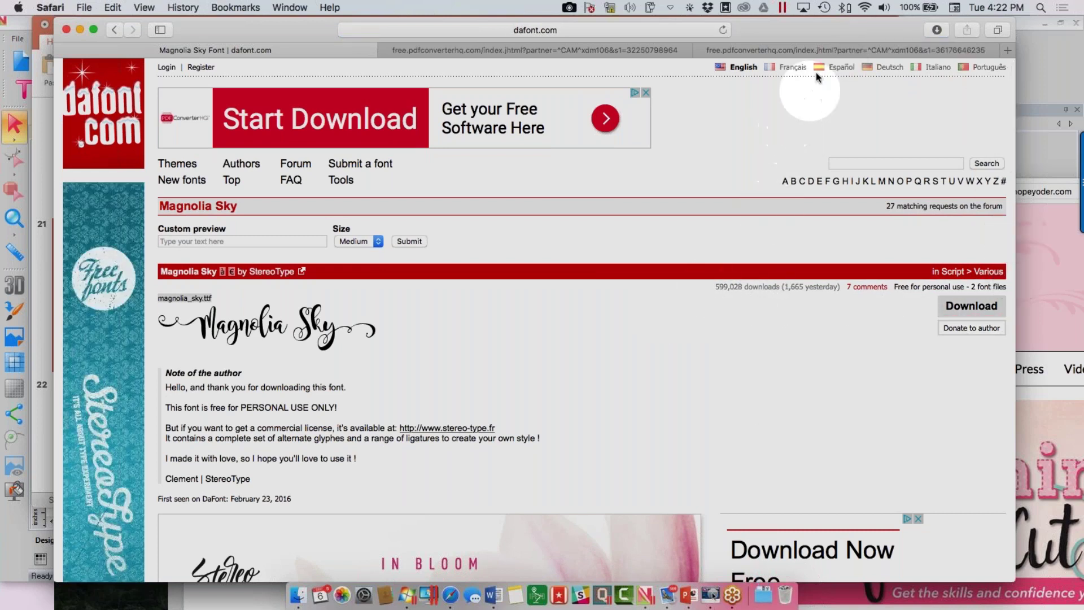
- Move the browser window aside and look inside the magnolia_sky folder in Downloads
{"action": "left_click_drag", "start_coordinate": [797, 29], "coordinate": [531, 90]}
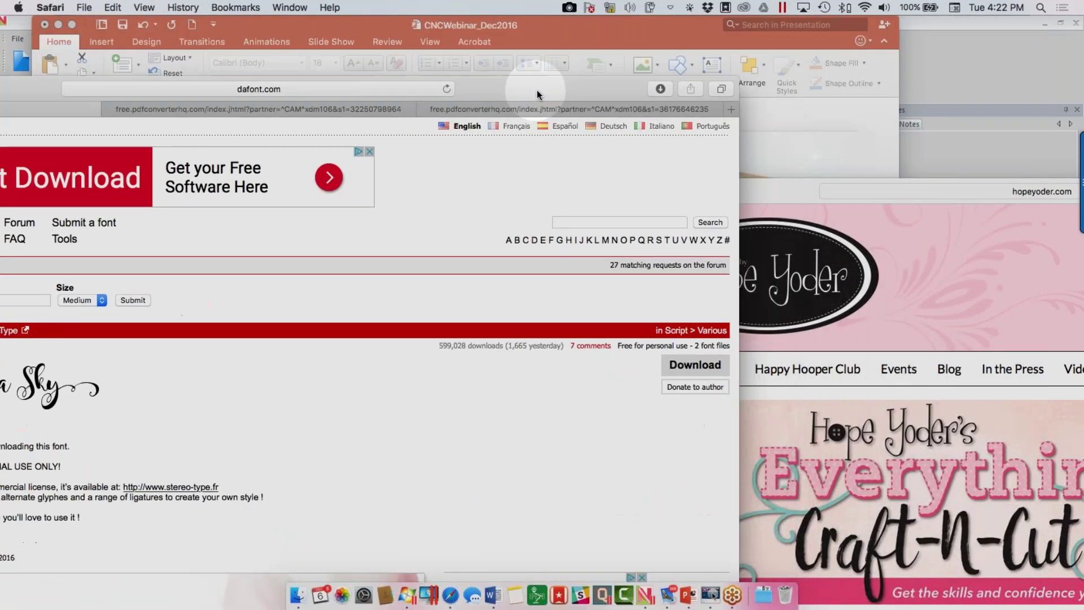
{"action": "left_click", "coordinate": [661, 89]}
{"action": "left_click_drag", "start_coordinate": [595, 217], "coordinate": [471, 181]}
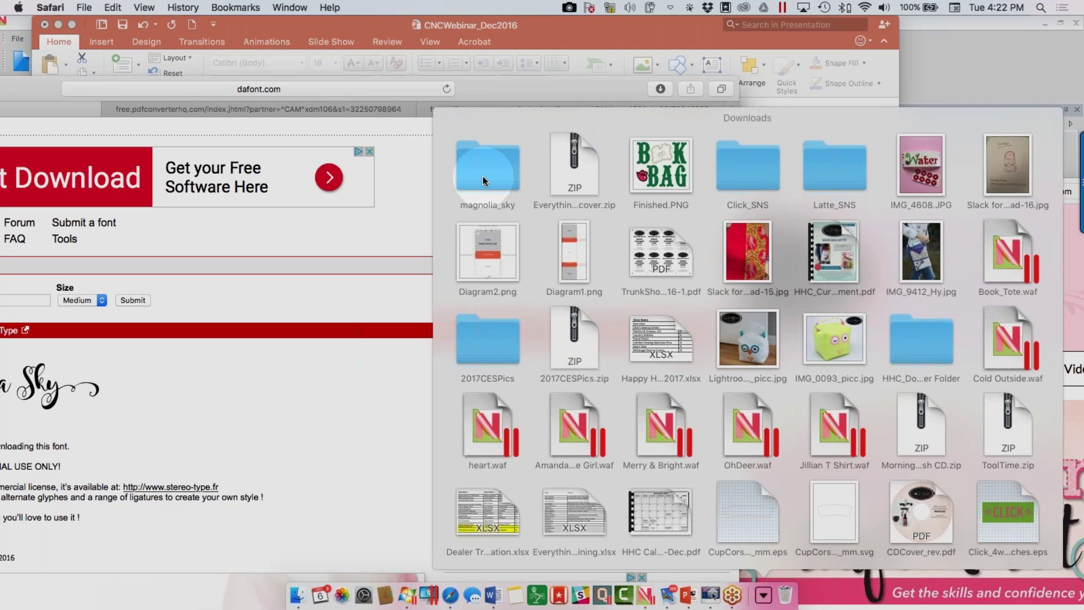
{"action": "left_click_drag", "start_coordinate": [483, 178], "coordinate": [483, 178]}
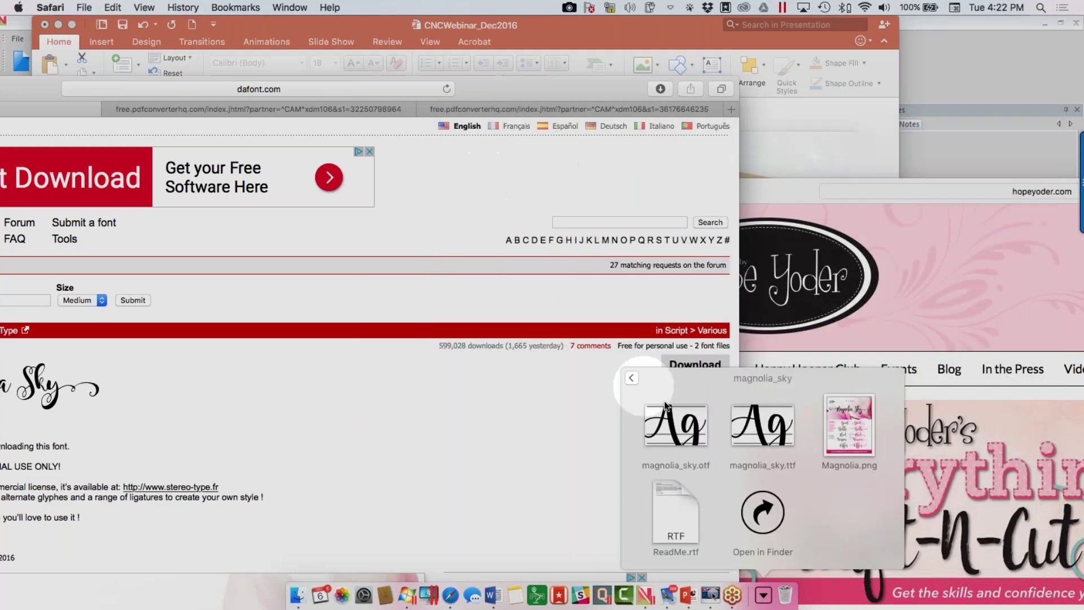
- Clear the windows covering Finder's WorkingFiles folder and move the magnolia_sky folder from Downloads into it
{"action": "left_click", "coordinate": [409, 593]}
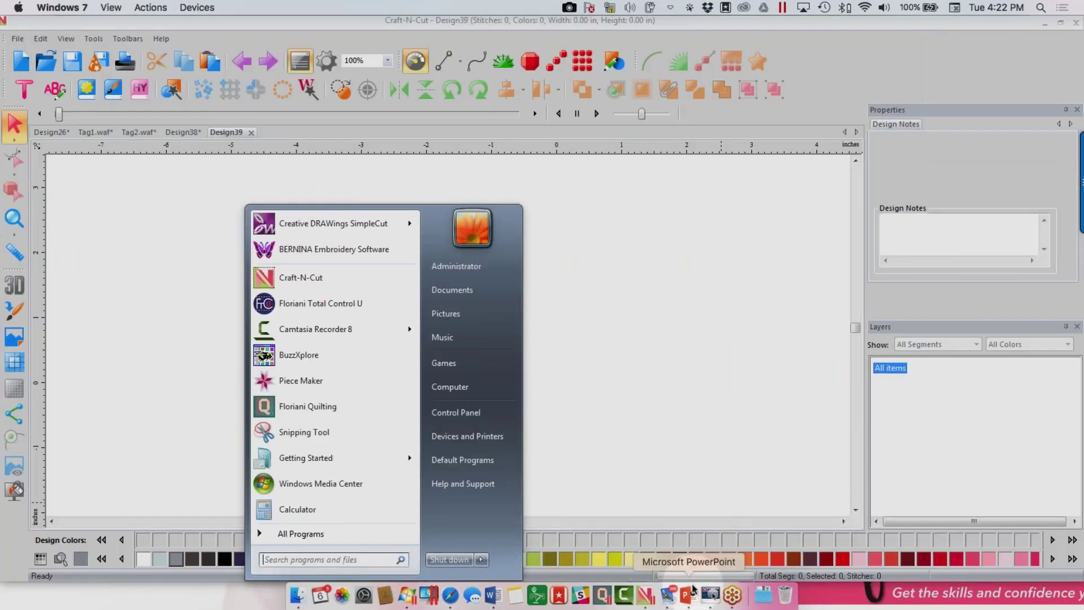
{"action": "left_click_drag", "start_coordinate": [976, 23], "coordinate": [670, 87]}
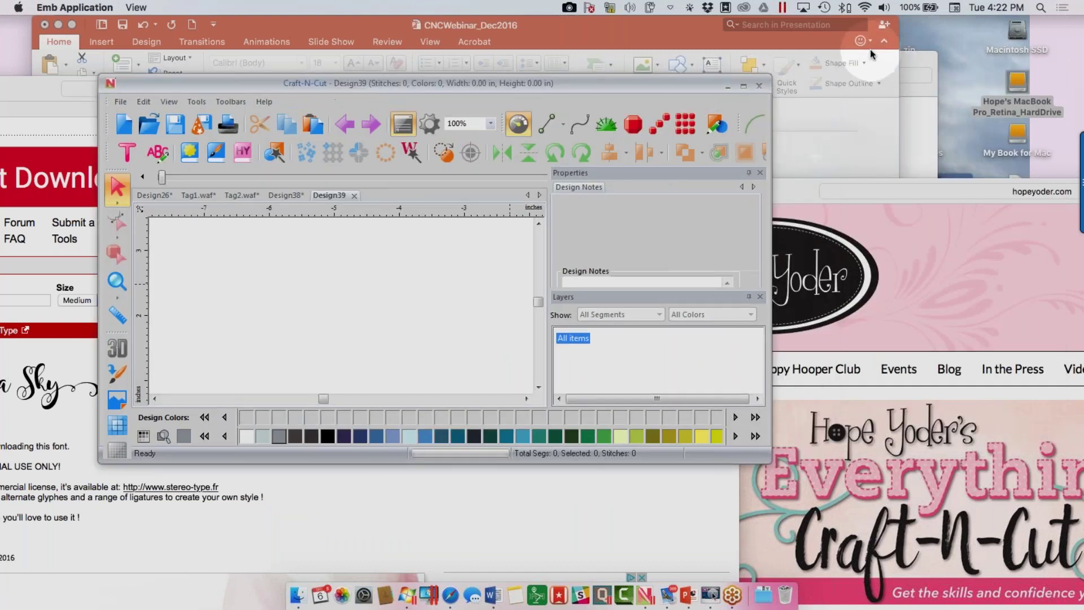
{"action": "left_click_drag", "start_coordinate": [817, 34], "coordinate": [513, 80]}
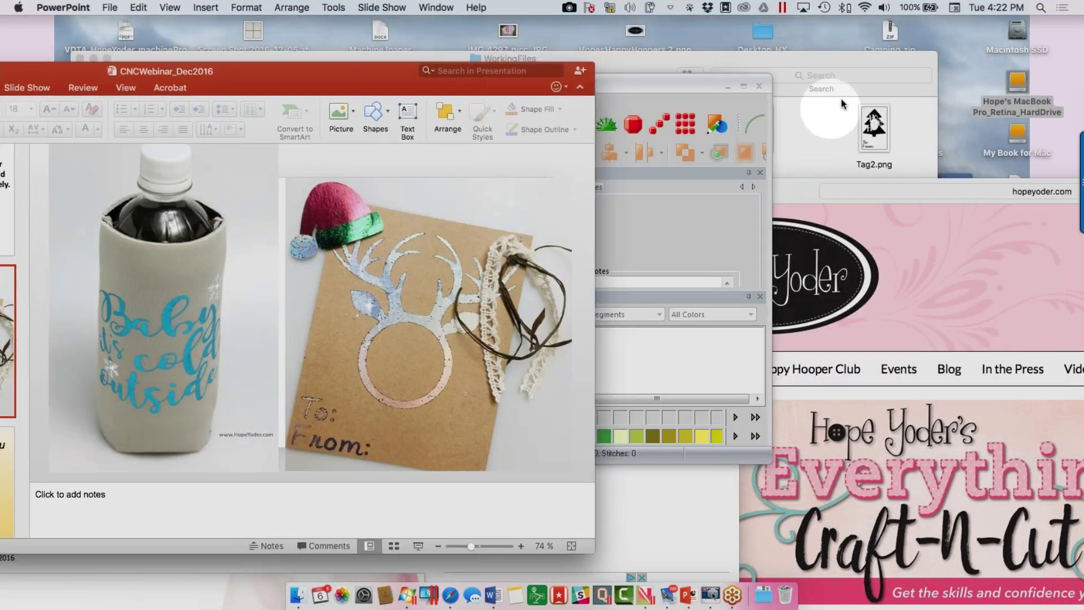
{"action": "left_click", "coordinate": [850, 65]}
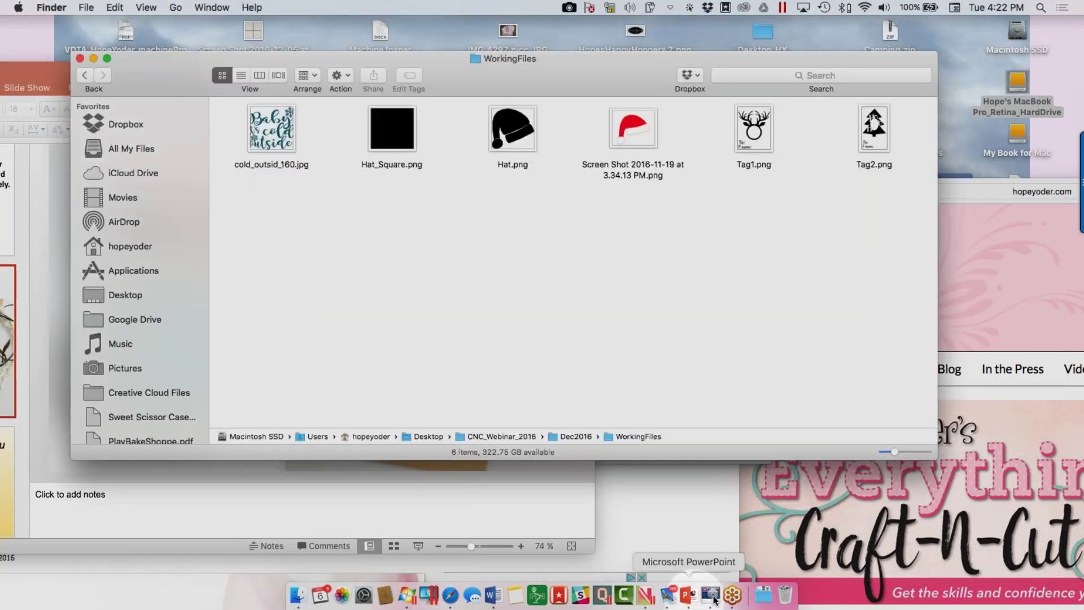
{"action": "left_click", "coordinate": [763, 594]}
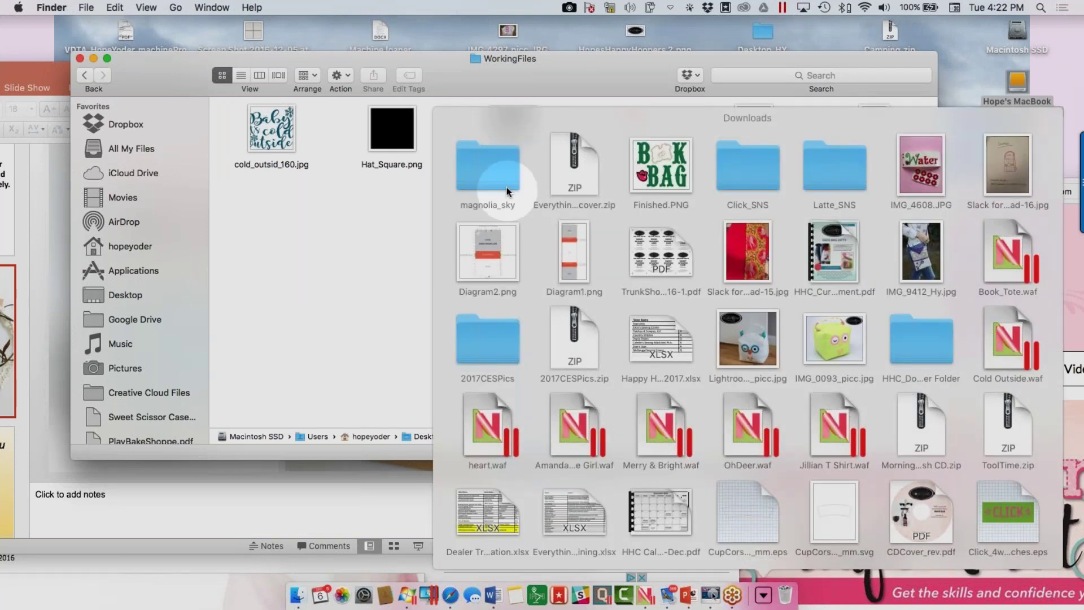
{"action": "left_click_drag", "start_coordinate": [398, 249], "coordinate": [463, 180]}
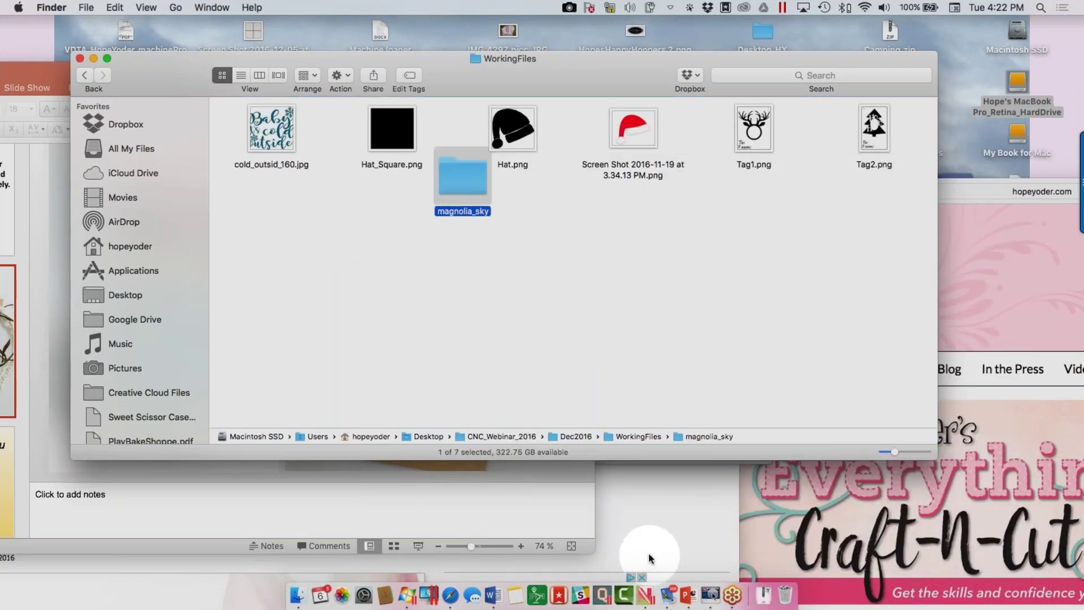
- Open the Windows 7 Fonts folder from the Control Panel's Appearance and Personalization settings
{"action": "left_click", "coordinate": [586, 594]}
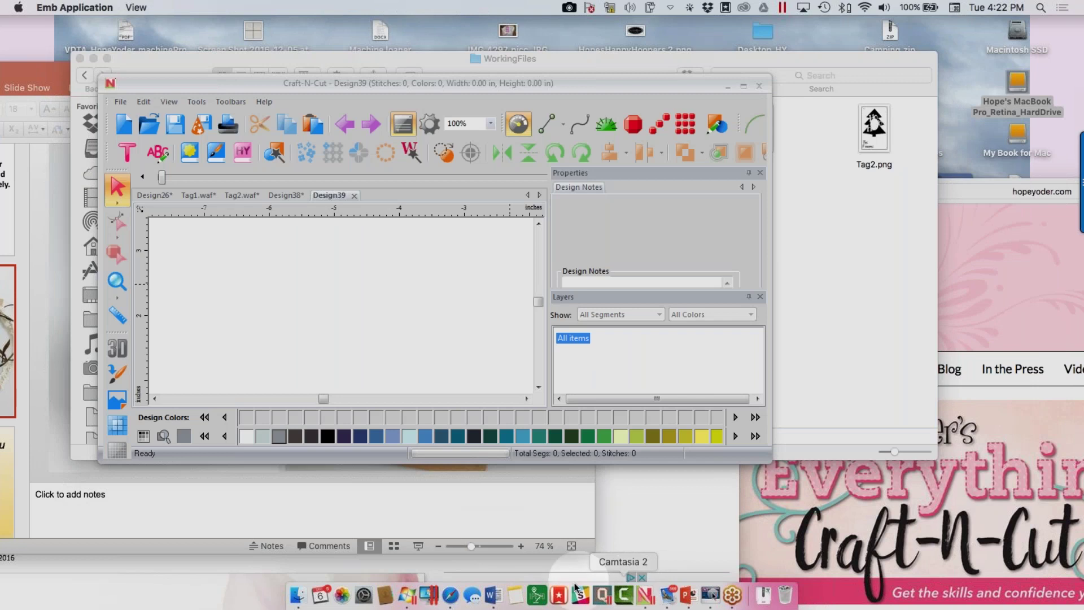
{"action": "left_click", "coordinate": [410, 596]}
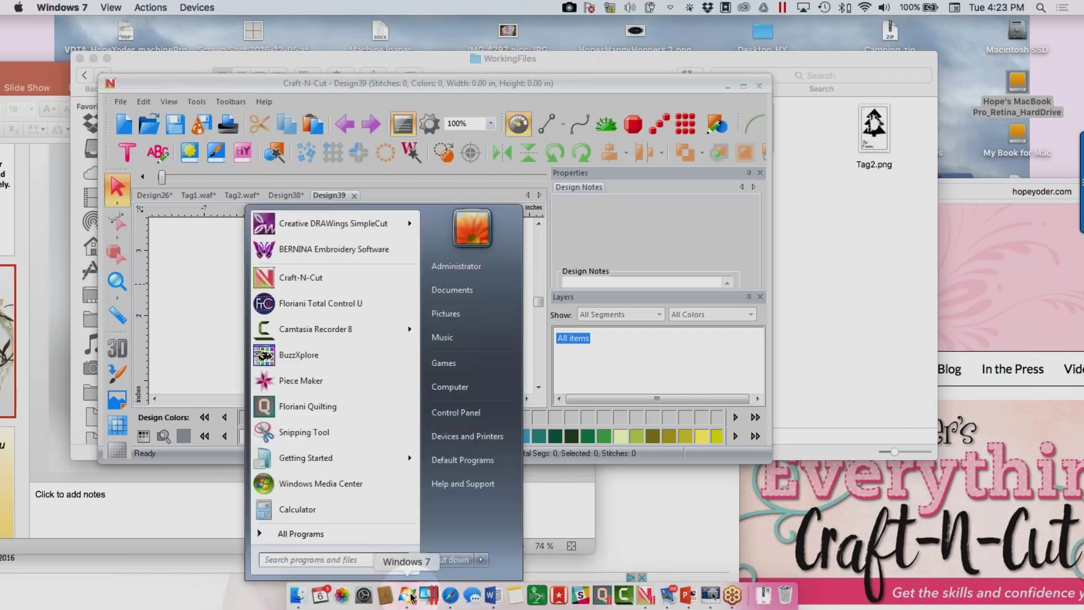
{"action": "left_click", "coordinate": [458, 413]}
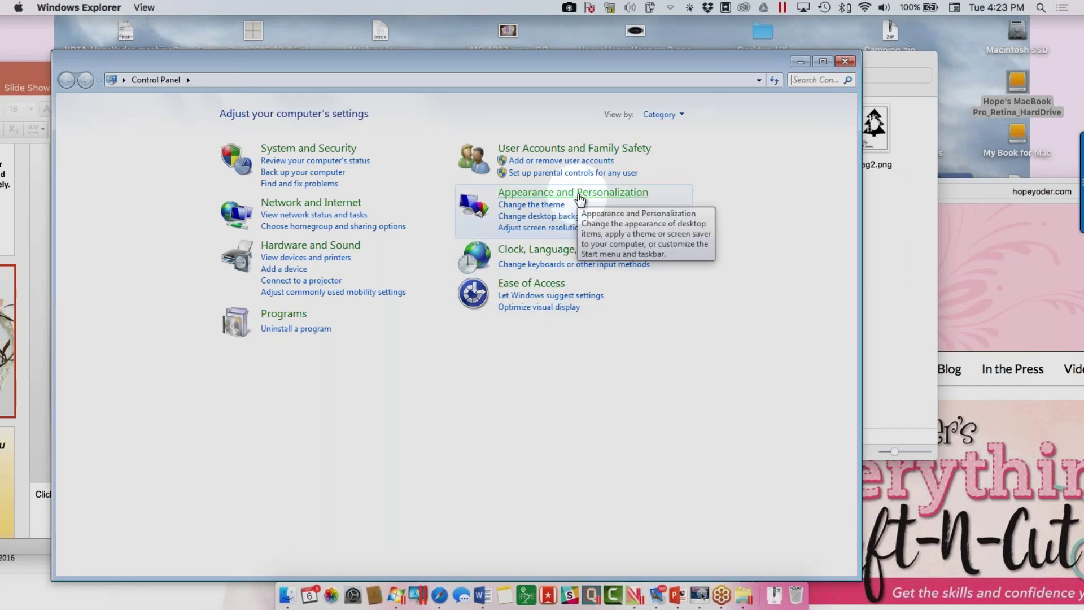
{"action": "left_click", "coordinate": [575, 193]}
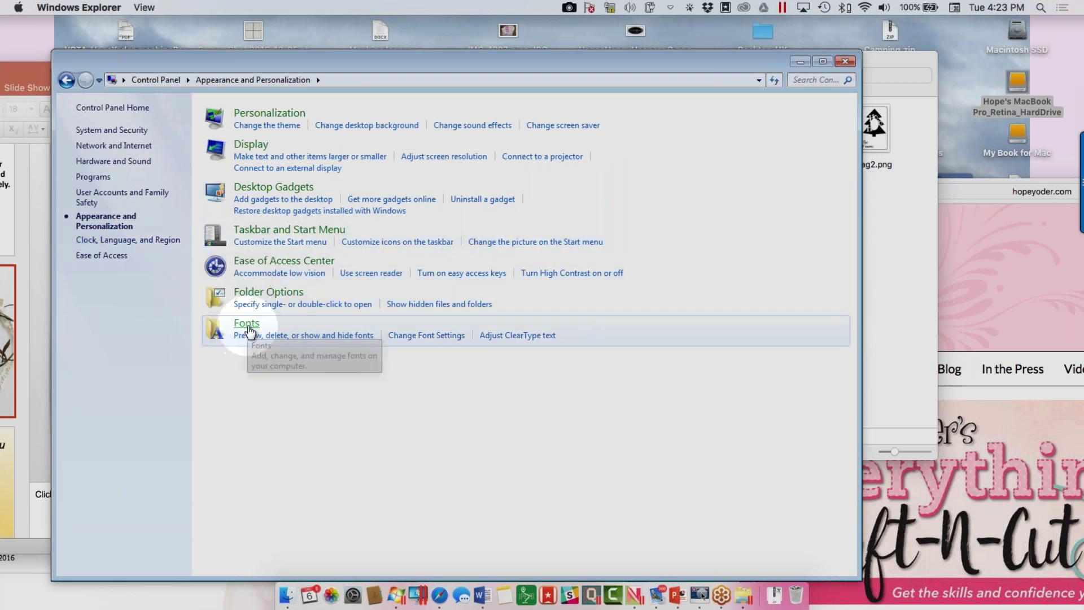
{"action": "left_click", "coordinate": [249, 330]}
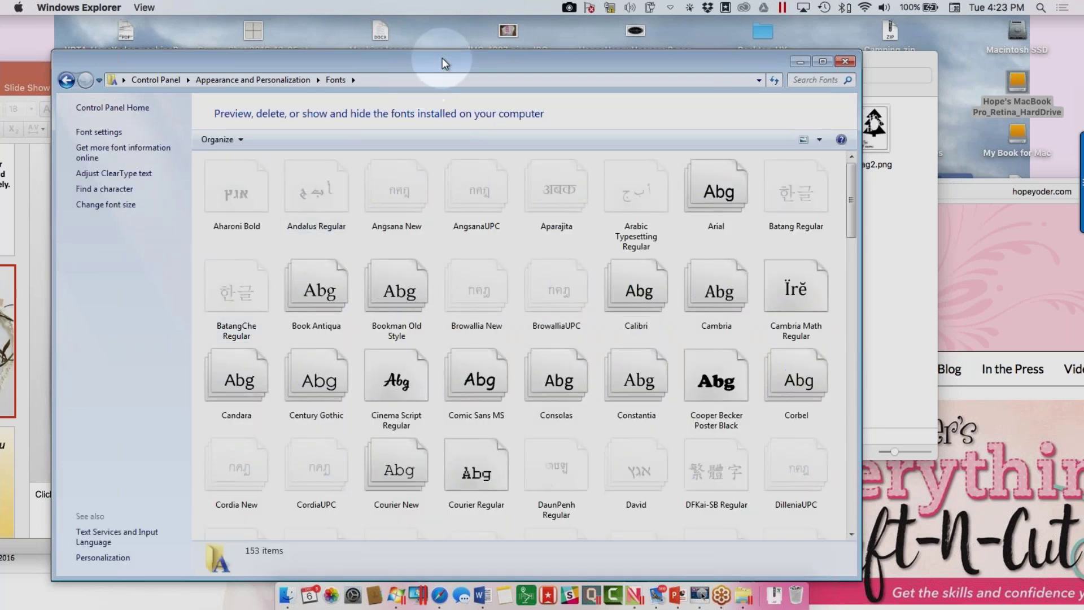
- Install magnolia_sky.ttf by copying it from the magnolia_sky folder in WorkingFiles into the Windows Fonts folder, arranging the windows so both are reachable
{"action": "left_click_drag", "start_coordinate": [443, 63], "coordinate": [668, 67]}
{"action": "left_click", "coordinate": [402, 59]}
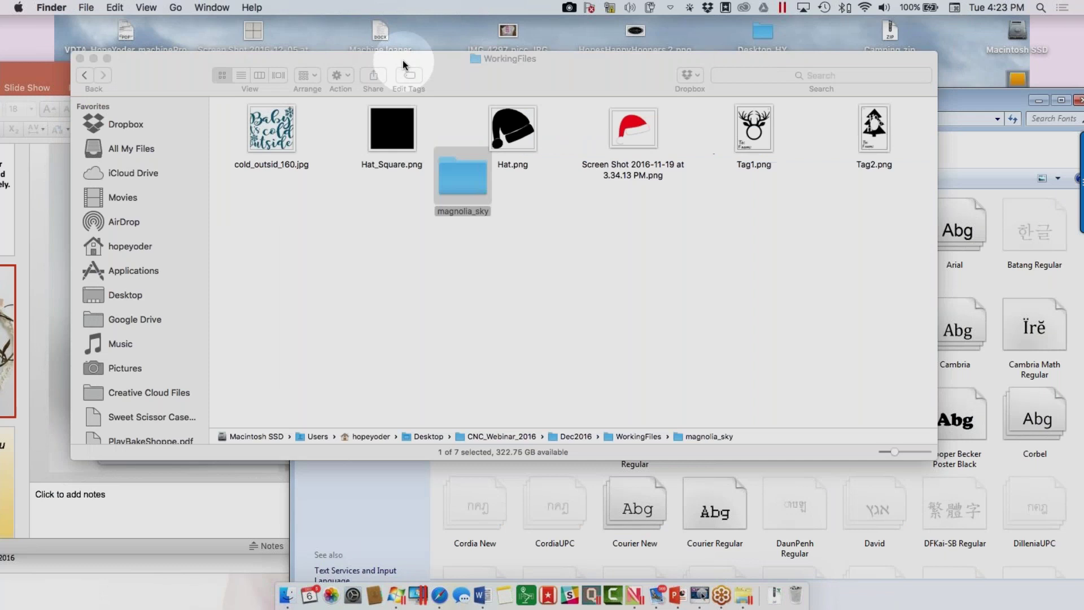
{"action": "double_click", "coordinate": [463, 179]}
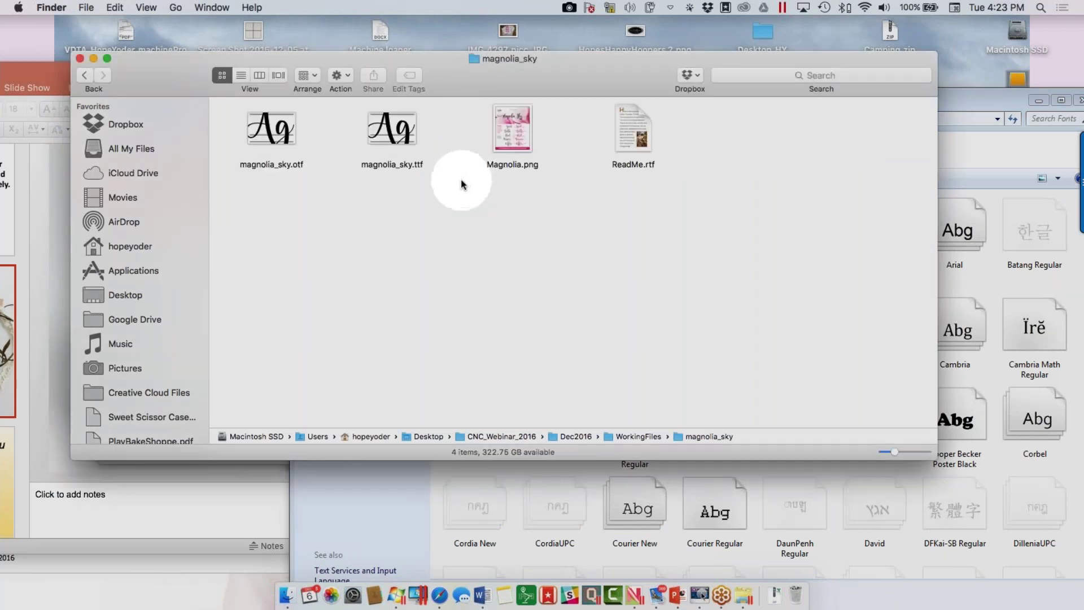
{"action": "left_click_drag", "start_coordinate": [480, 76], "coordinate": [999, 123]}
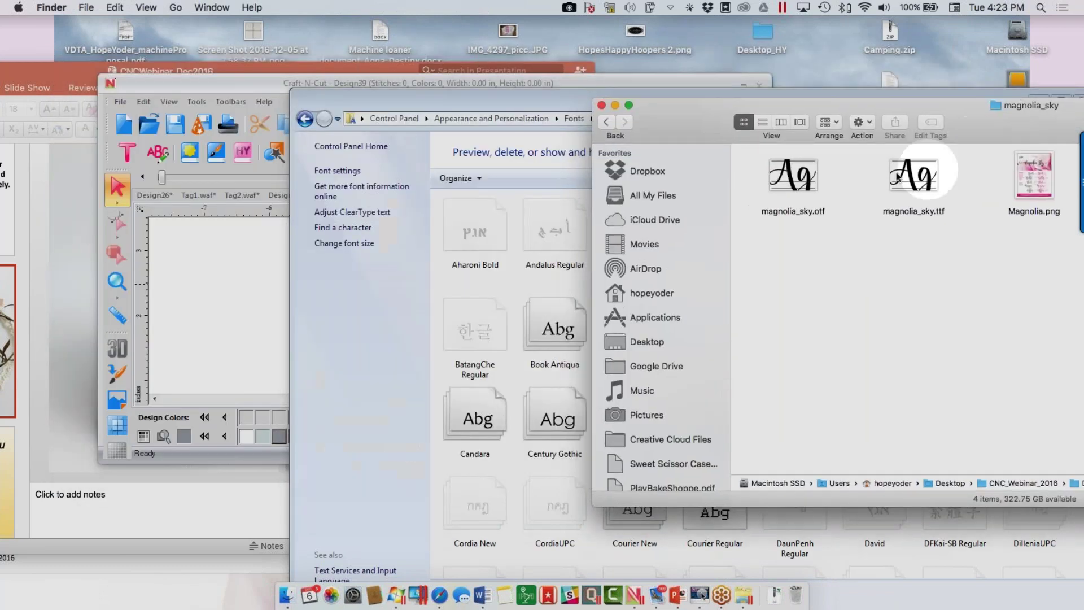
{"action": "left_click_drag", "start_coordinate": [914, 180], "coordinate": [499, 279]}
{"action": "left_click_drag", "start_coordinate": [700, 124], "coordinate": [904, 152]}
{"action": "left_click_drag", "start_coordinate": [803, 102], "coordinate": [576, 81]}
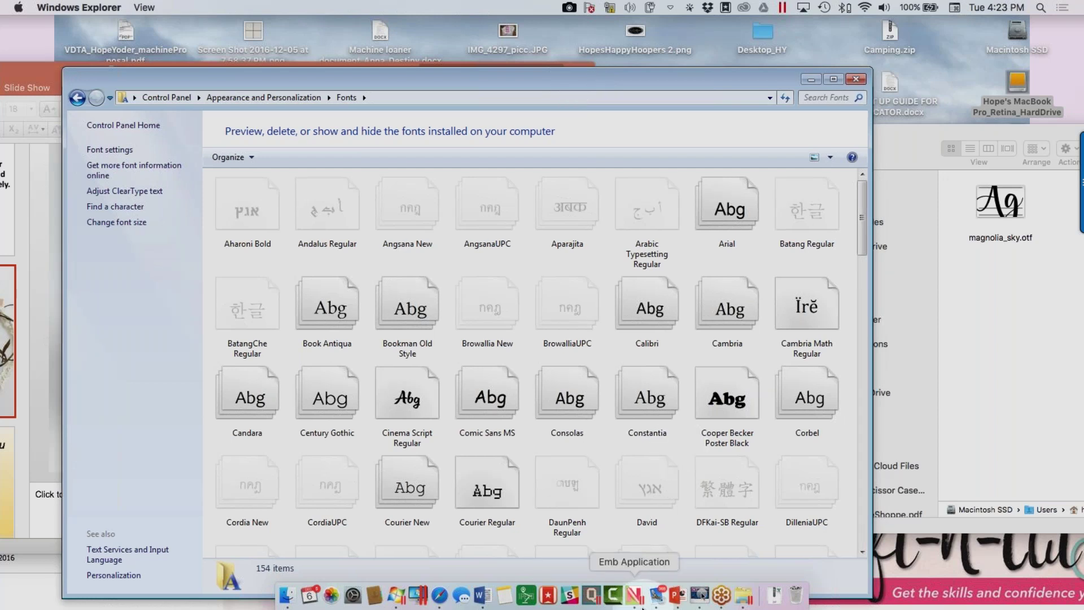
- Switch to Craft-N-Cut, maximize its window and place a default MY TEXT object in the empty Design39
{"action": "left_click", "coordinate": [636, 596]}
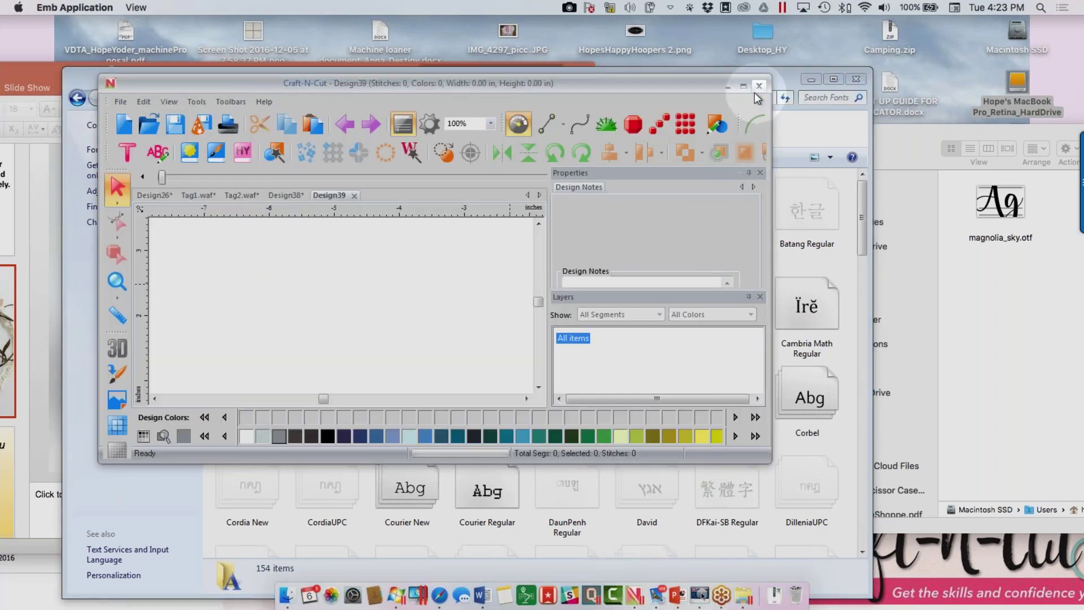
{"action": "left_click", "coordinate": [744, 86]}
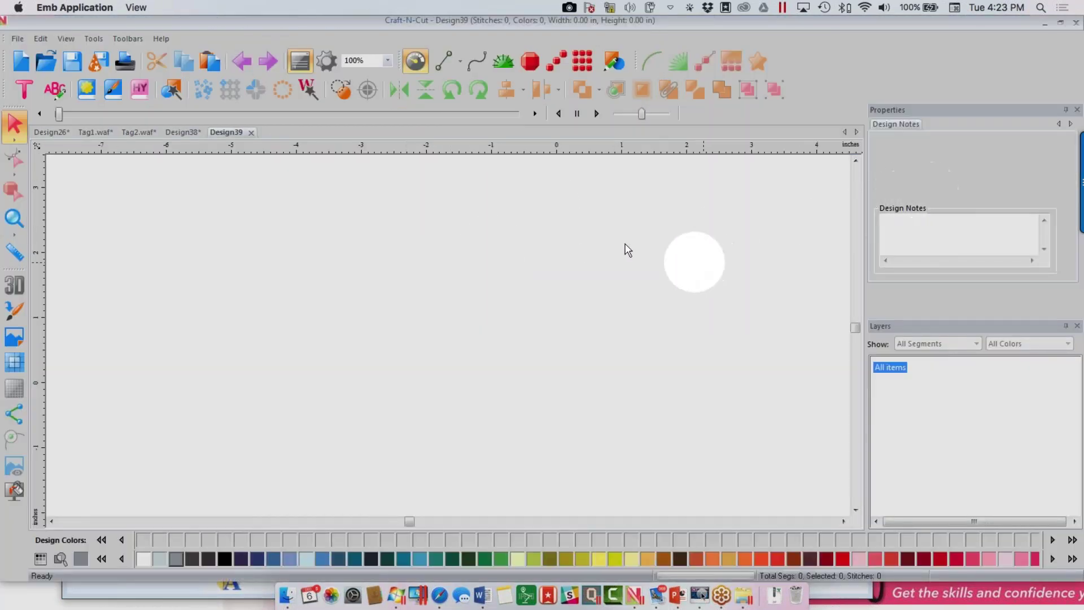
{"action": "left_click", "coordinate": [20, 92]}
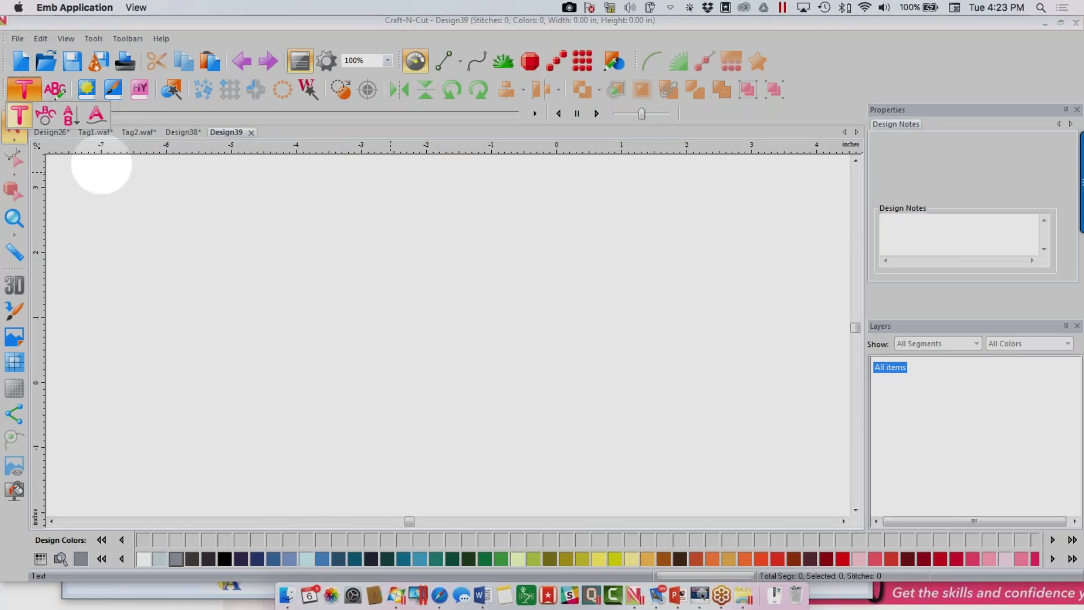
{"action": "left_click", "coordinate": [444, 275]}
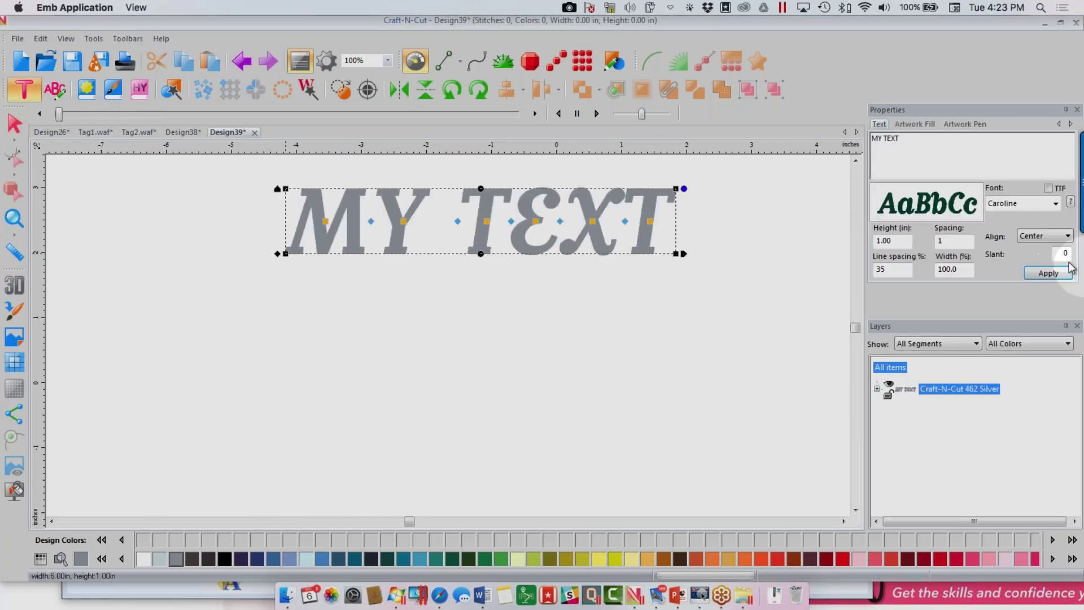
- Enable TTF fonts for the text object and look for Magnolia Sky in the font list
{"action": "left_click", "coordinate": [1049, 188]}
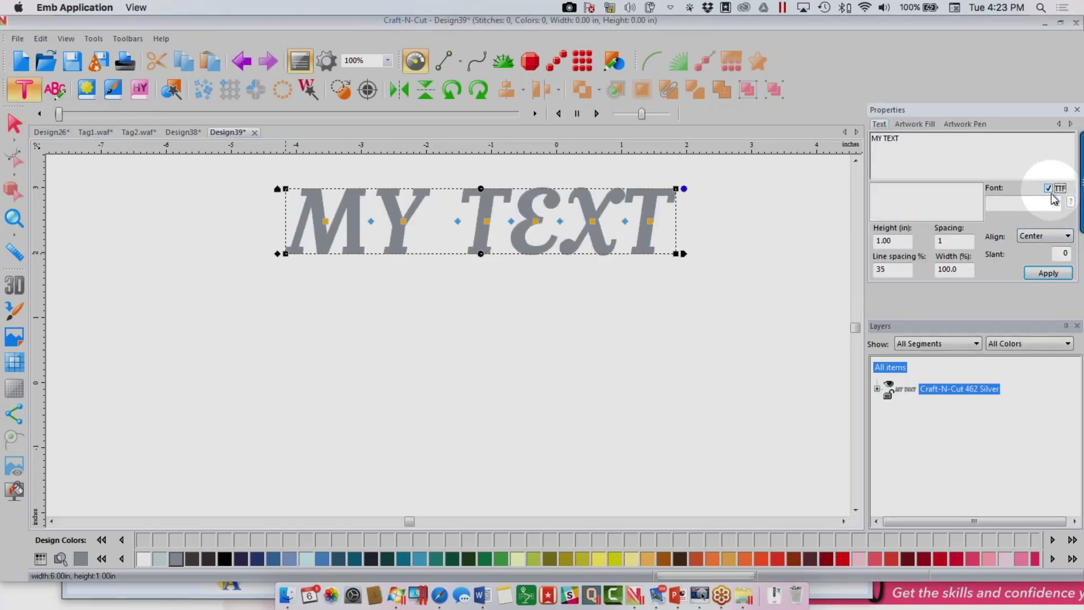
{"action": "left_click", "coordinate": [1055, 205]}
{"action": "type", "text": "ms"}
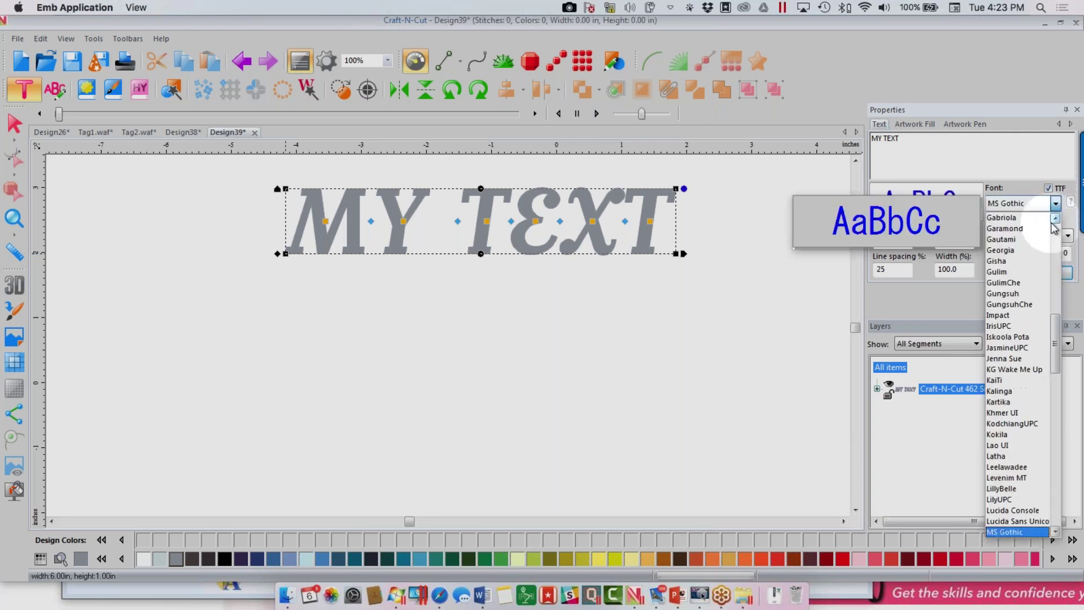
{"action": "left_click_drag", "start_coordinate": [1055, 345], "coordinate": [1054, 419]}
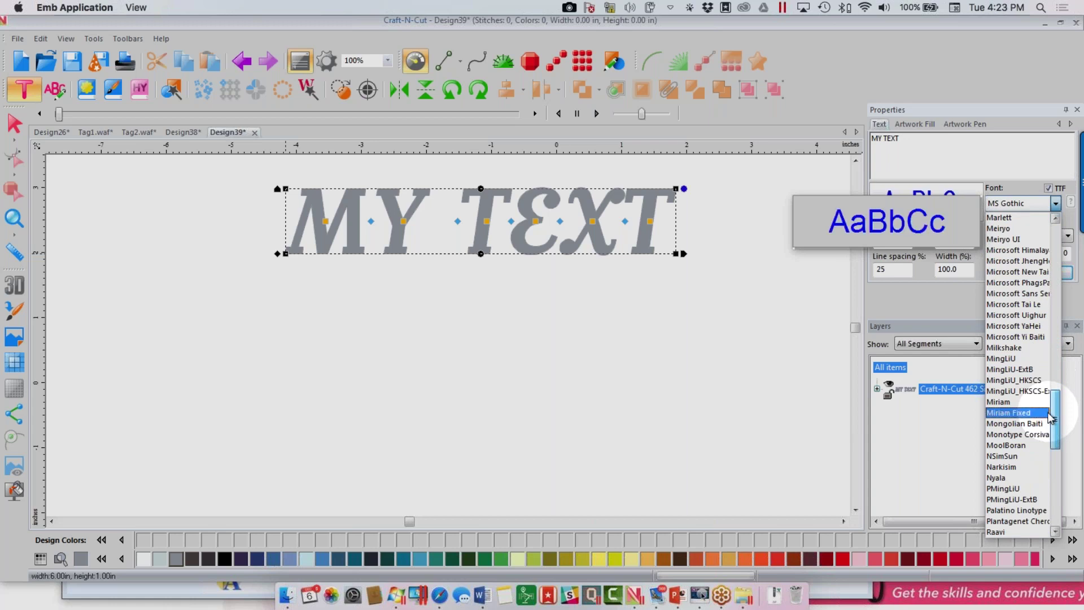
{"action": "left_click", "coordinate": [1055, 218]}
{"action": "left_click", "coordinate": [1055, 218]}
{"action": "left_click", "coordinate": [1056, 218]}
{"action": "left_click", "coordinate": [1056, 218]}
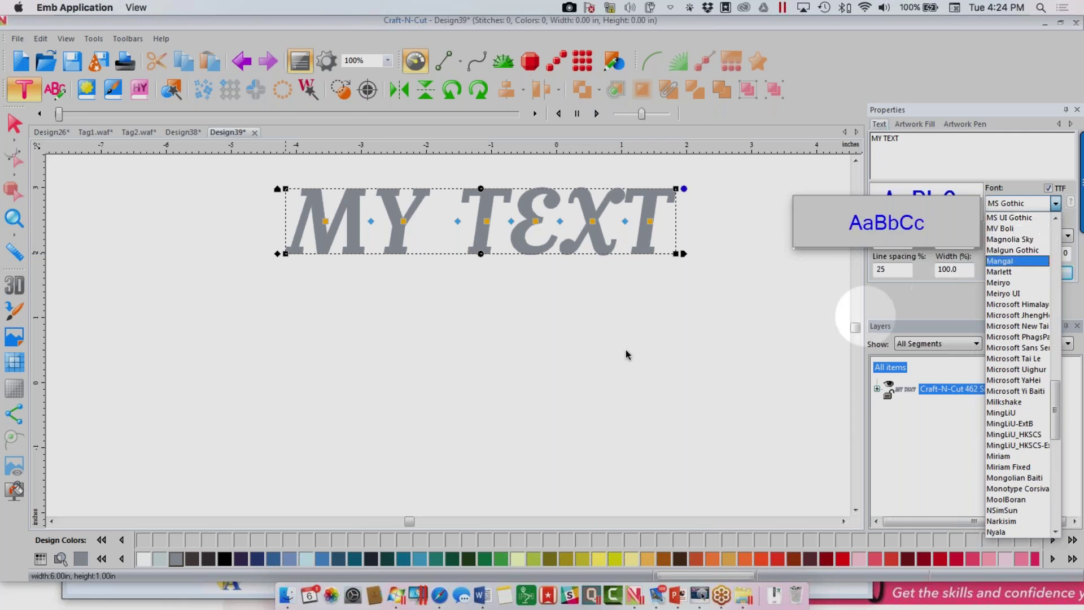
- Leave the font list and close Design39 without saving the changes
{"action": "left_click", "coordinate": [539, 370]}
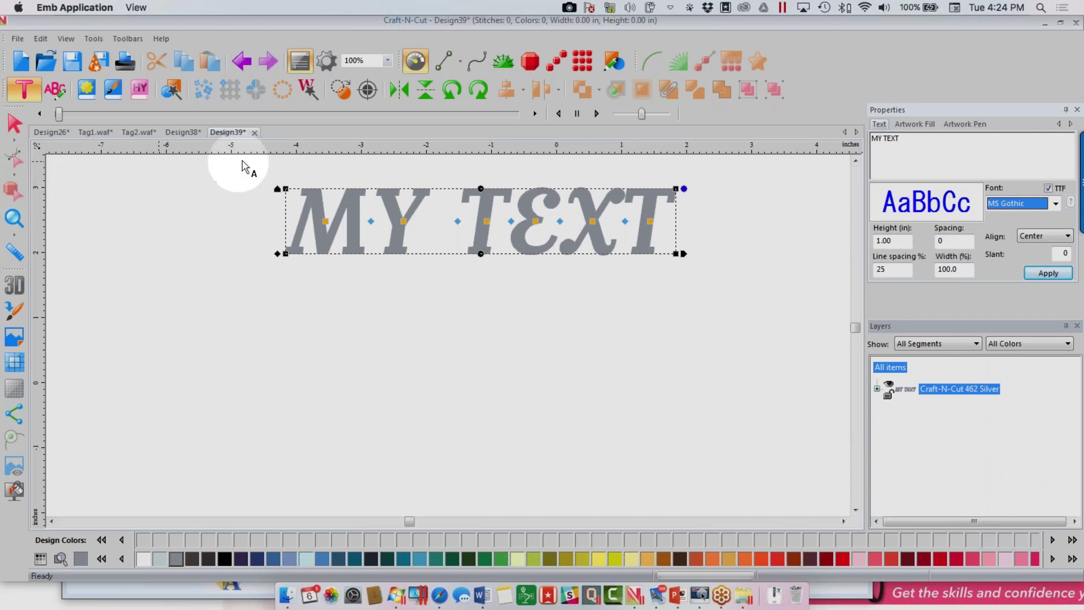
{"action": "left_click", "coordinate": [254, 132]}
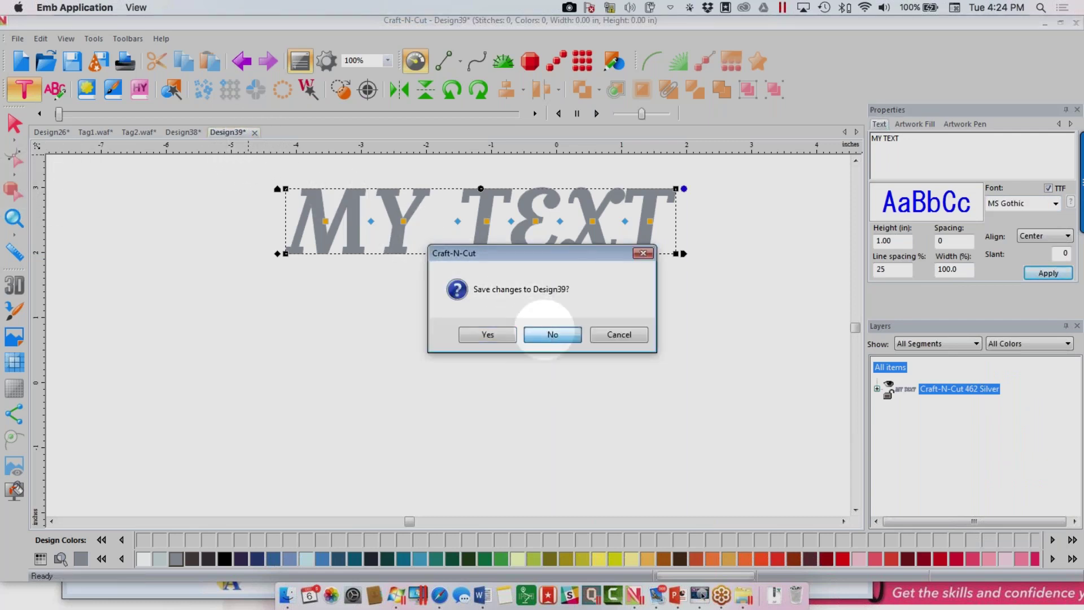
{"action": "left_click", "coordinate": [552, 334]}
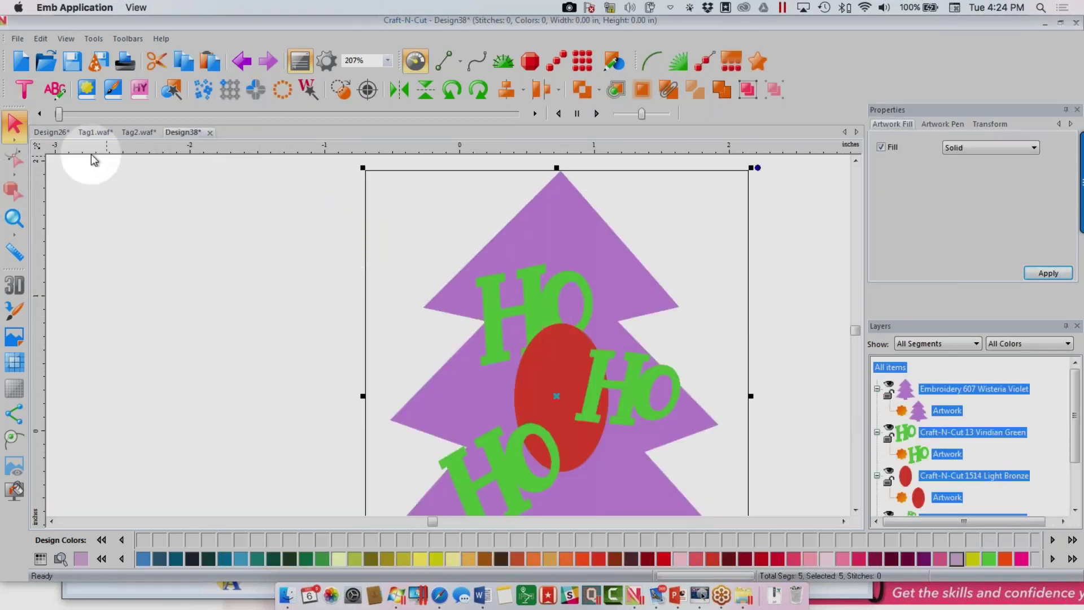
- Remove the fill from the snowflake in Design26 and recolor its outline to Craft-N-Cut 694 Viking Purple
{"action": "left_click", "coordinate": [57, 132]}
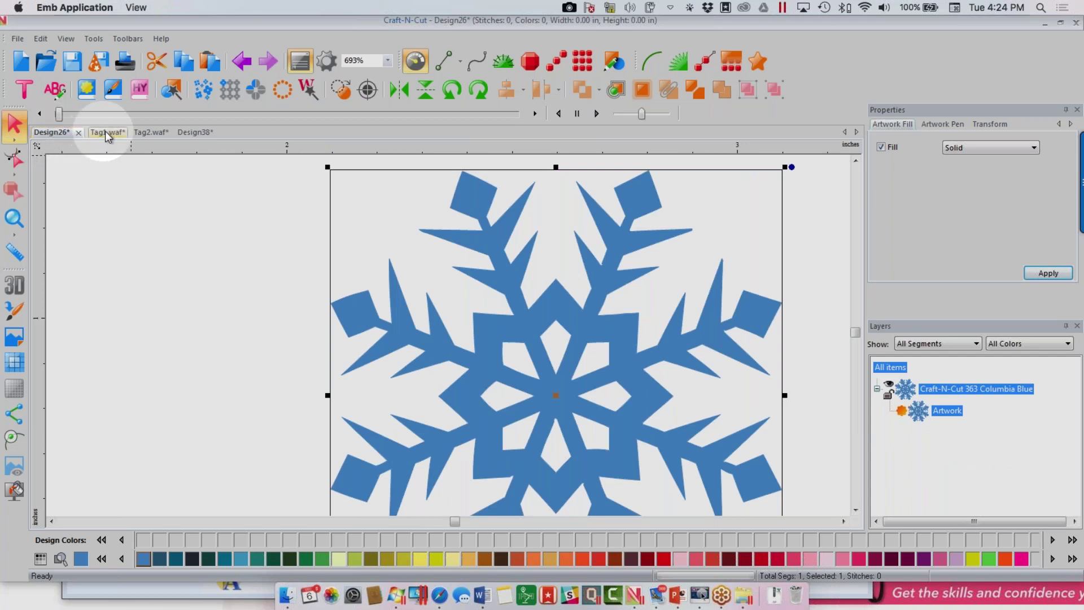
{"action": "left_click", "coordinate": [15, 222]}
{"action": "left_click", "coordinate": [15, 222]}
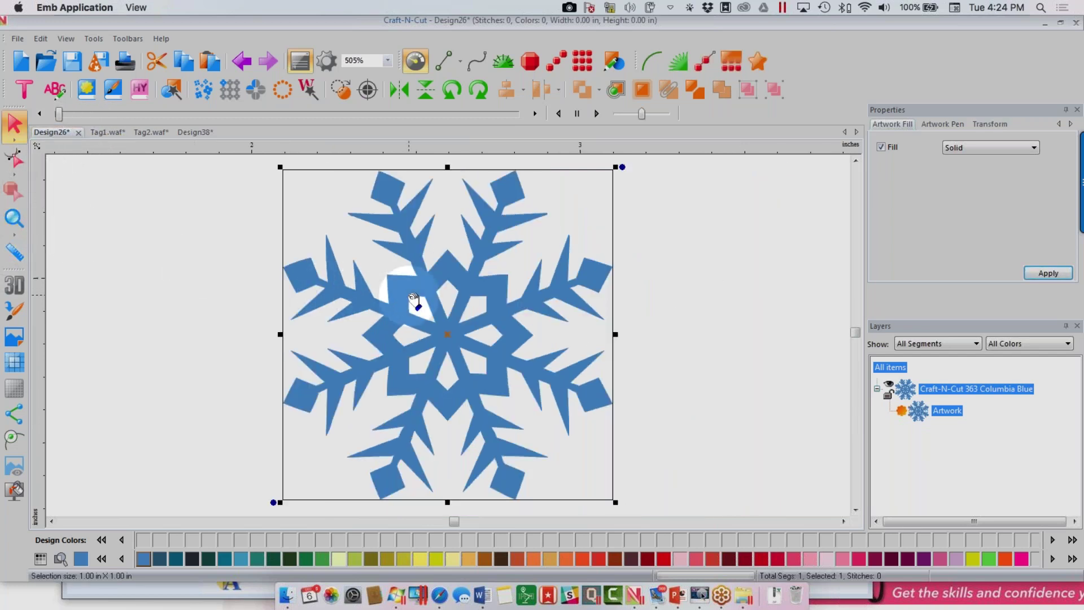
{"action": "left_click", "coordinate": [881, 147]}
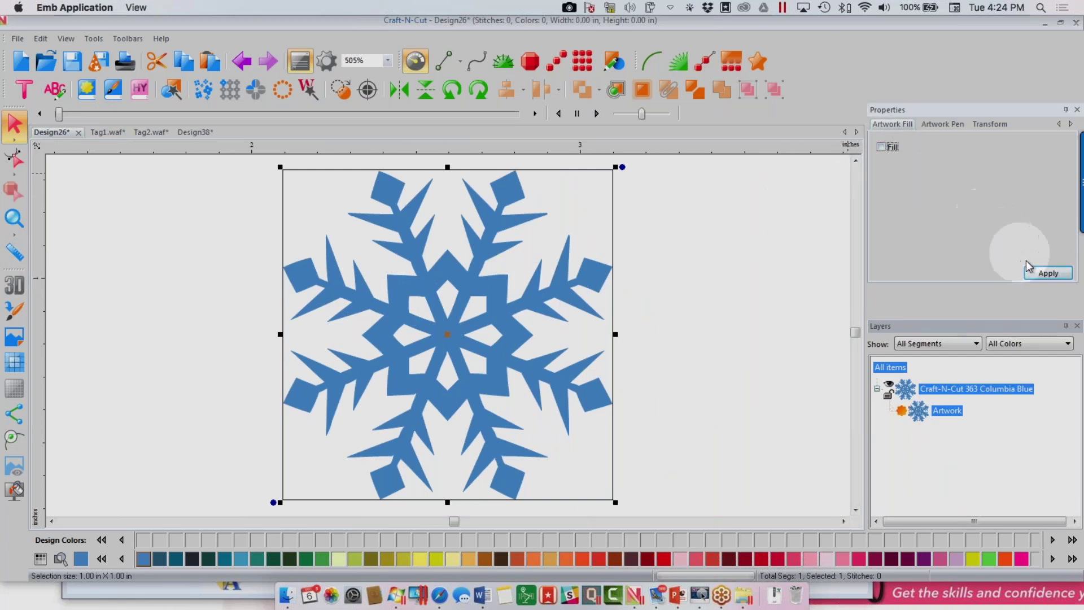
{"action": "left_click", "coordinate": [1038, 275]}
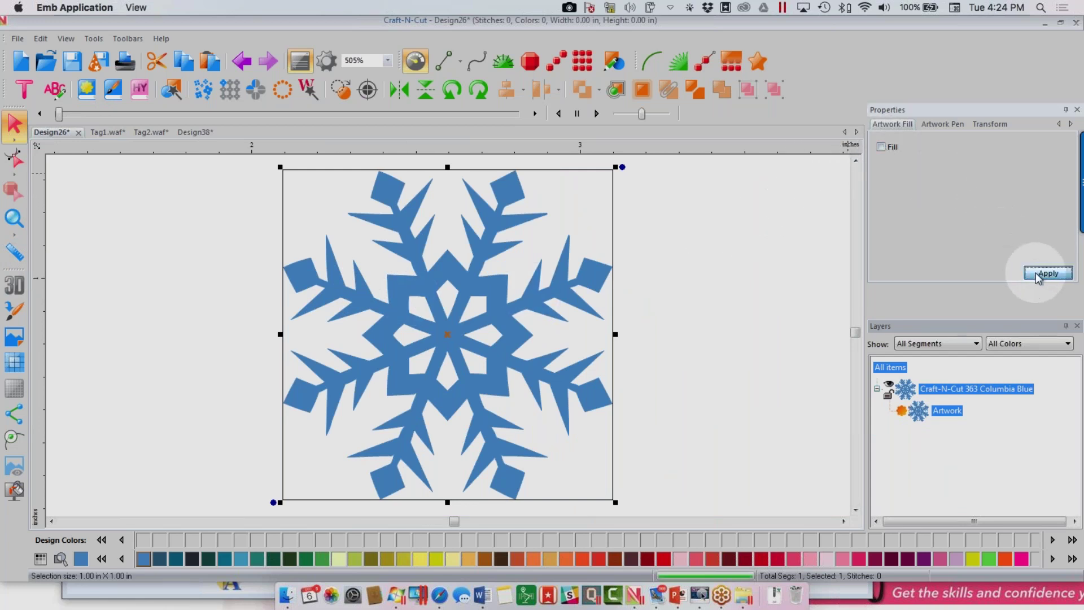
{"action": "left_click", "coordinate": [922, 558]}
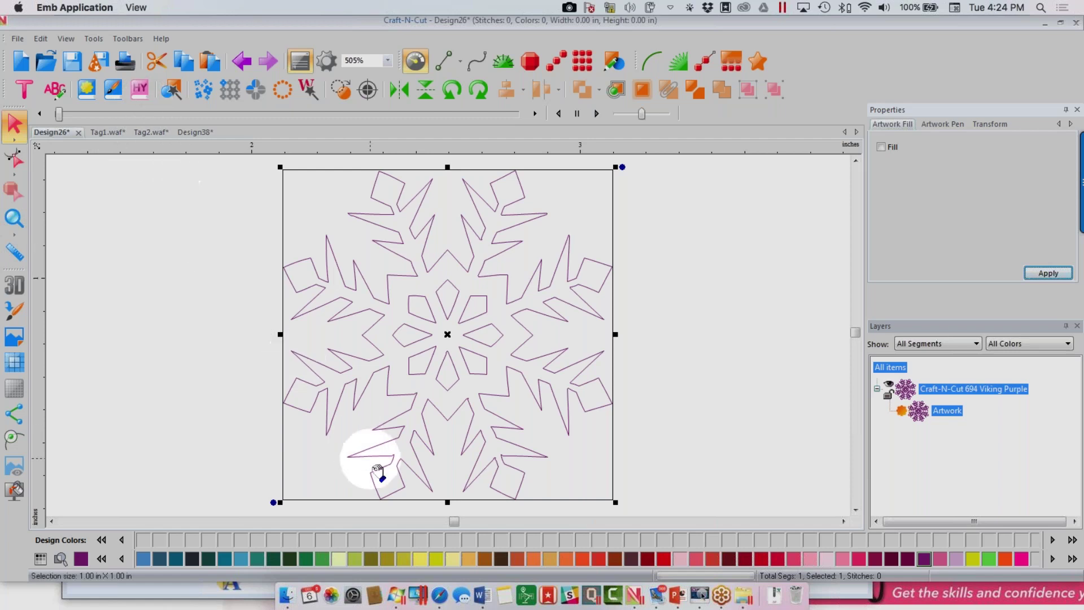
- Switch to Safari and search Google Images for "snowflake clipart"
{"action": "left_click", "coordinate": [438, 598]}
{"action": "double_click", "coordinate": [706, 59]}
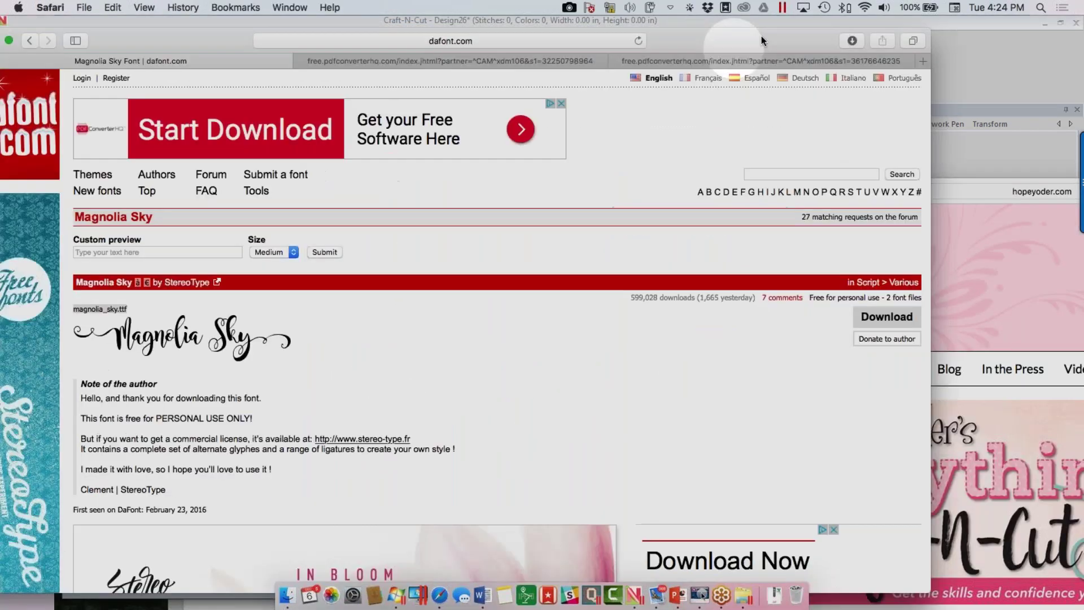
{"action": "left_click", "coordinate": [683, 33]}
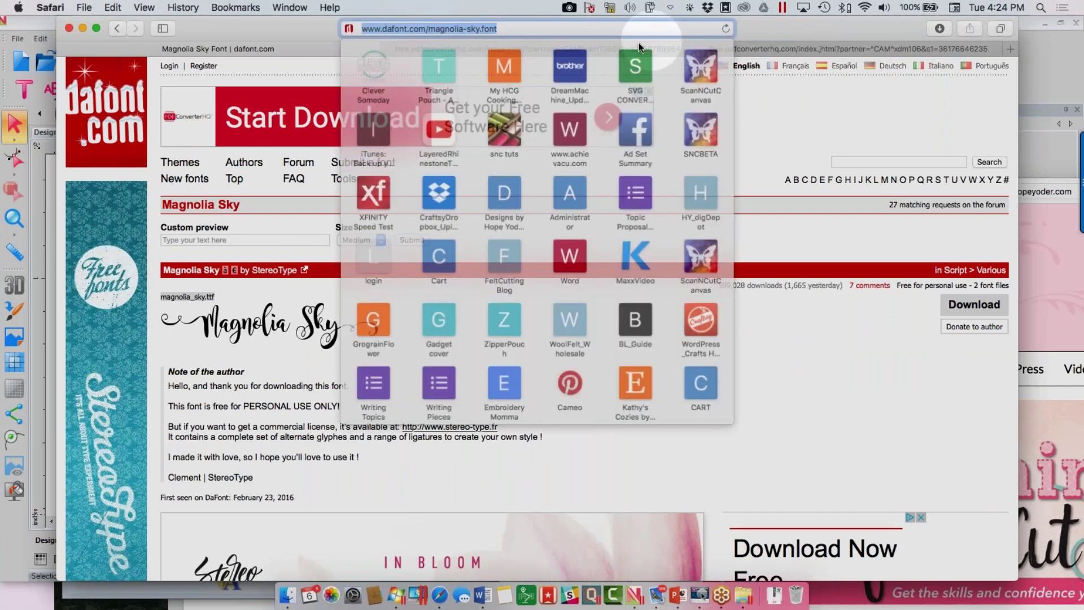
{"action": "type", "text": "s"}
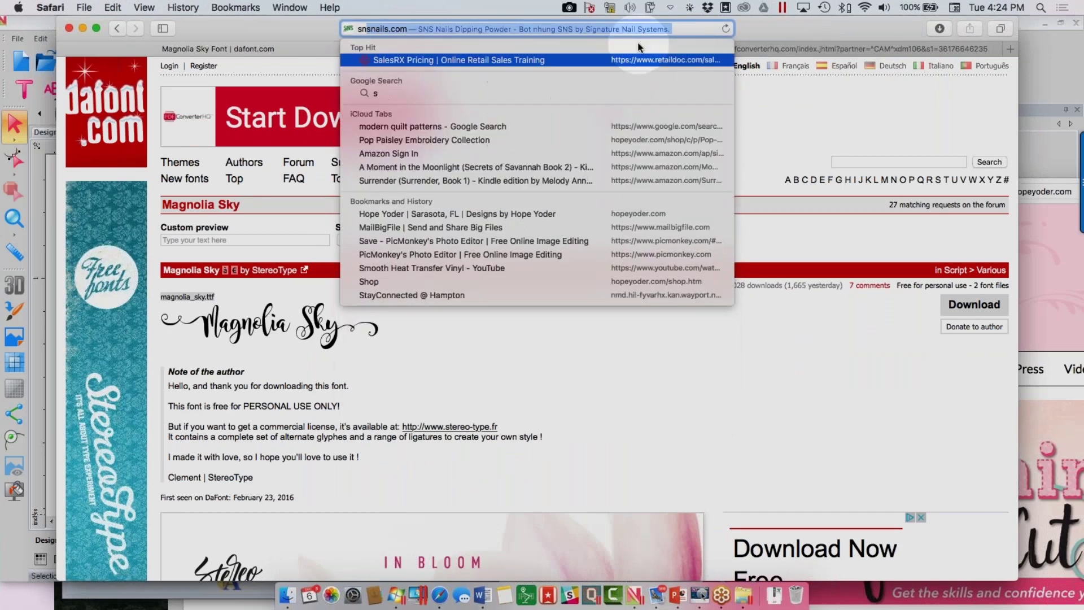
{"action": "type", "text": "nowflake "}
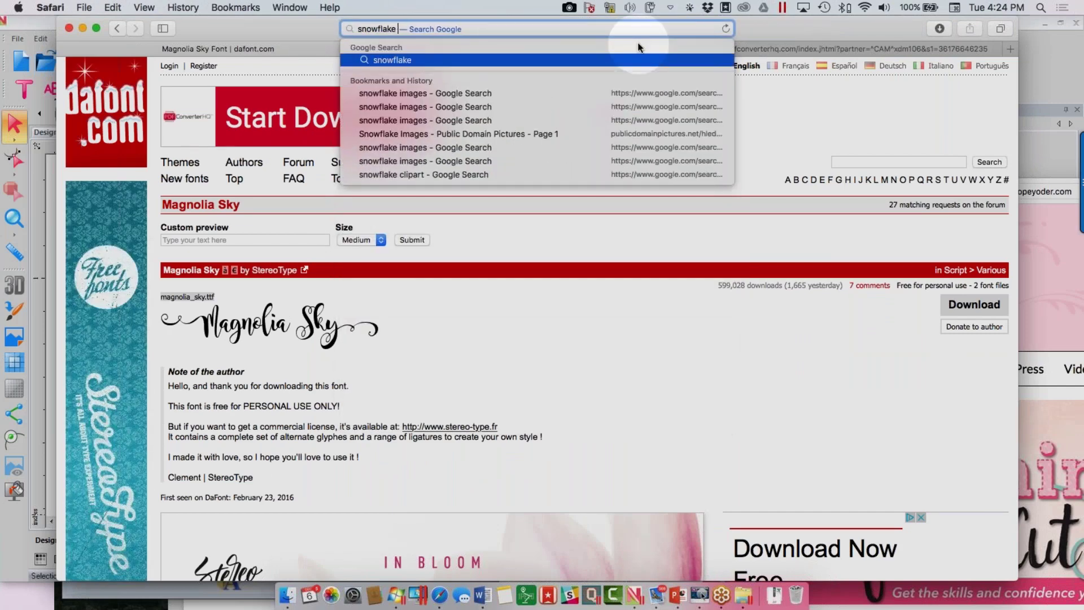
{"action": "type", "text": "clipart"}
{"action": "key", "text": "Return"}
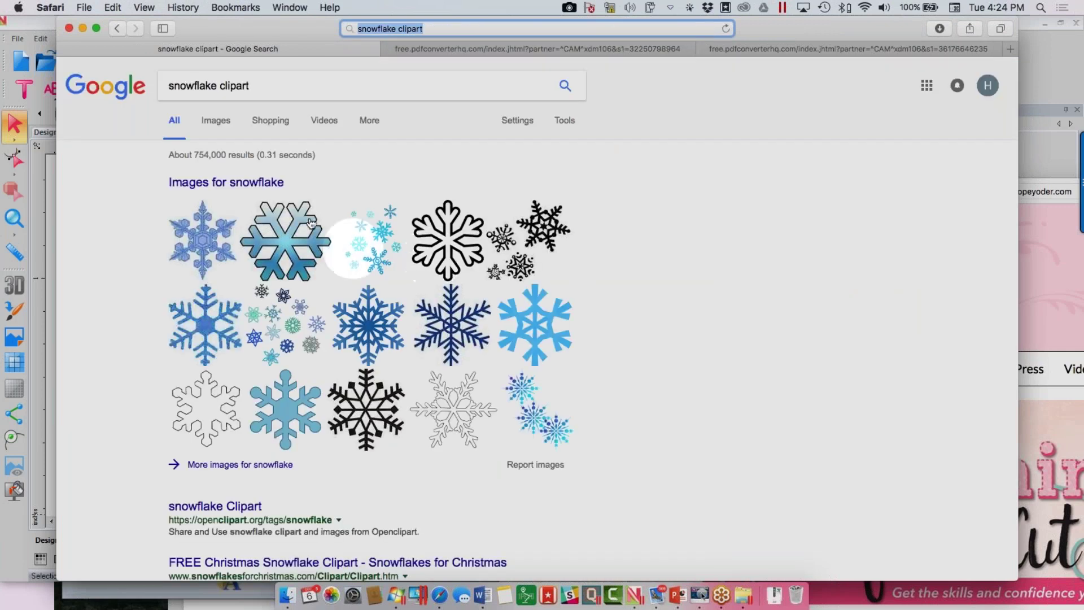
{"action": "left_click", "coordinate": [213, 124]}
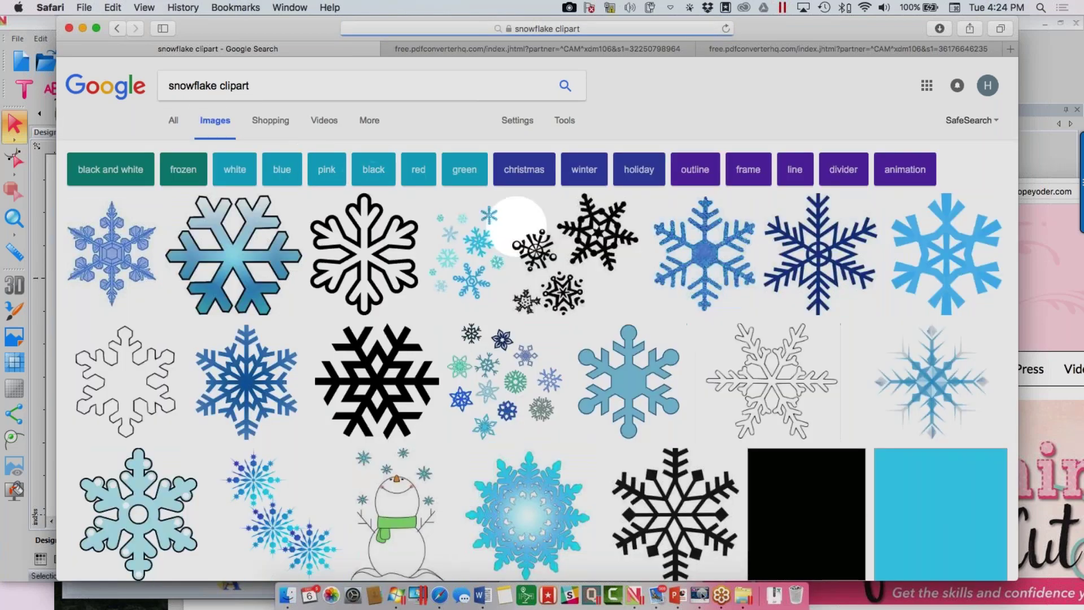
- Look through the snowflake clipart image results for a simple, solid-colored design suitable as cutting artwork
{"action": "scroll", "coordinate": [548, 339], "scroll_direction": "down", "scroll_amount": 3}
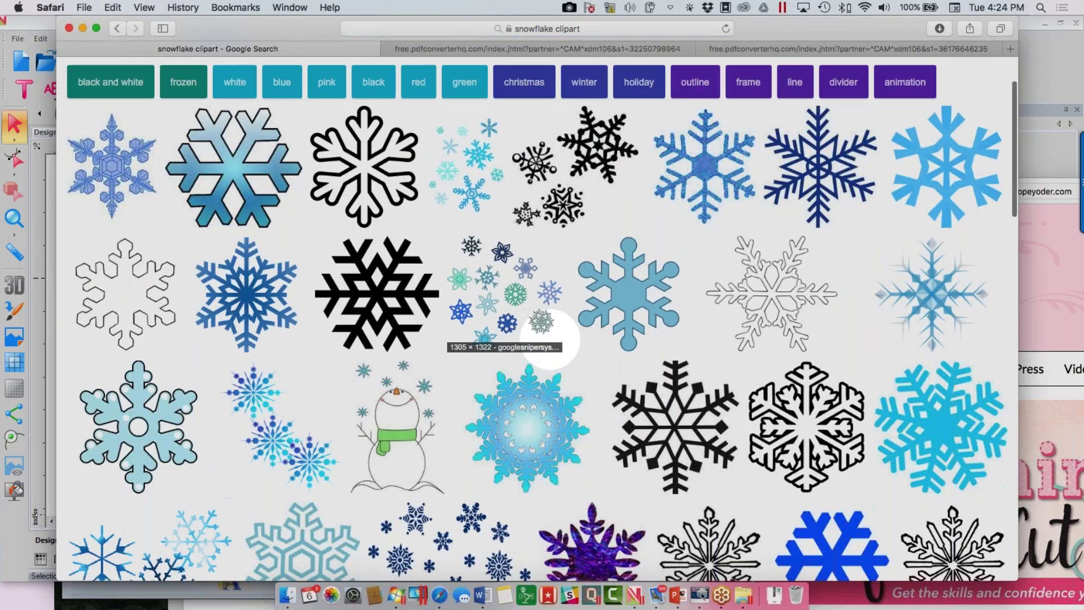
{"action": "scroll", "coordinate": [550, 337], "scroll_direction": "down", "scroll_amount": 10}
{"action": "scroll", "coordinate": [550, 338], "scroll_direction": "down", "scroll_amount": 5}
{"action": "scroll", "coordinate": [550, 338], "scroll_direction": "down", "scroll_amount": 4}
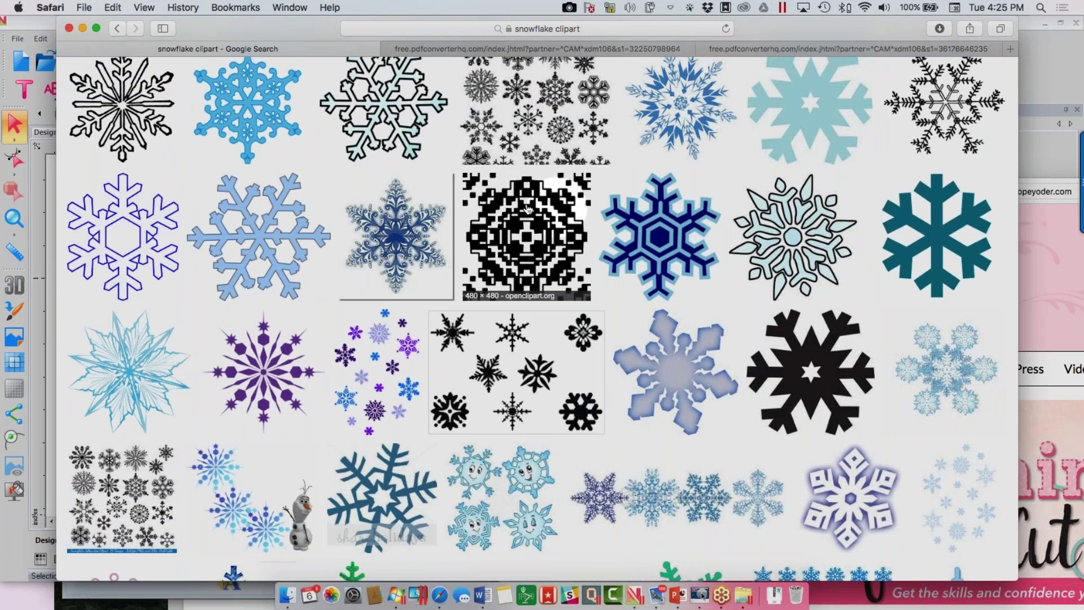
{"action": "scroll", "coordinate": [701, 462], "scroll_direction": "down", "scroll_amount": 10}
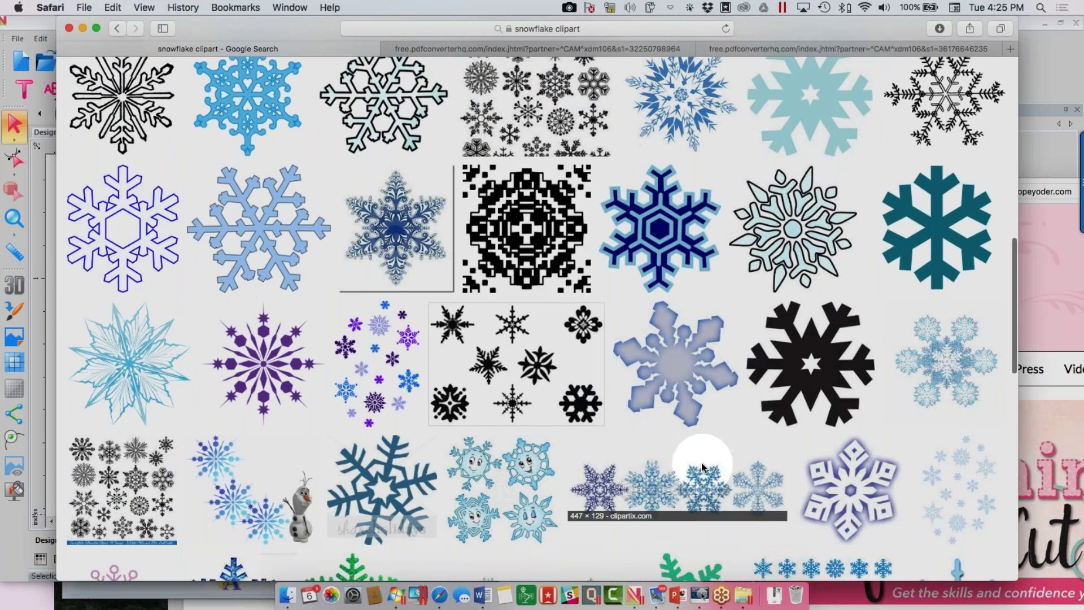
{"action": "scroll", "coordinate": [701, 461], "scroll_direction": "down", "scroll_amount": 7}
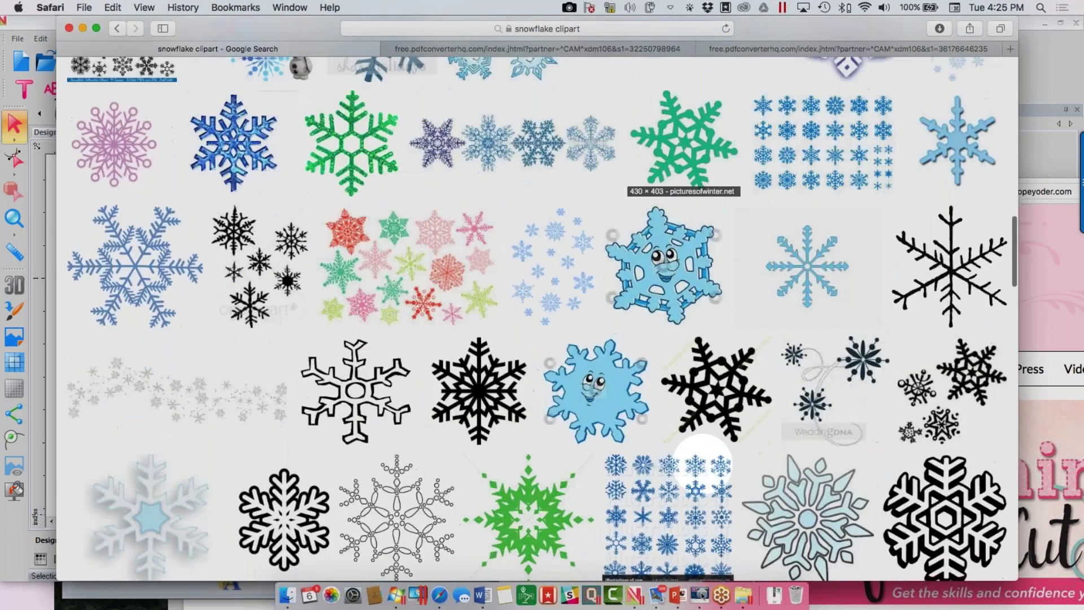
{"action": "scroll", "coordinate": [702, 462], "scroll_direction": "down", "scroll_amount": 15}
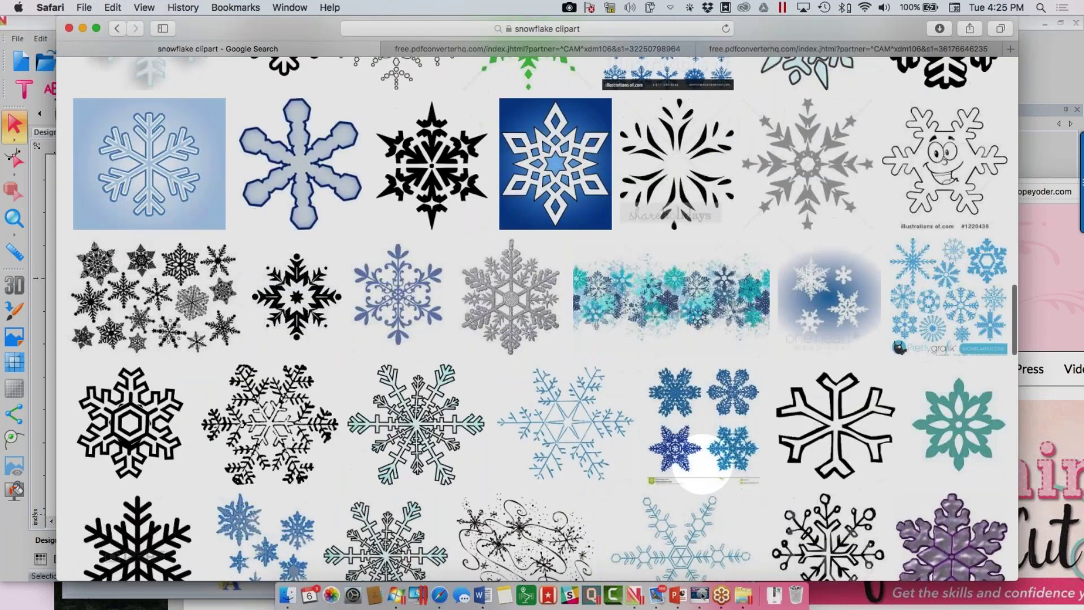
{"action": "scroll", "coordinate": [703, 463], "scroll_direction": "down", "scroll_amount": 8}
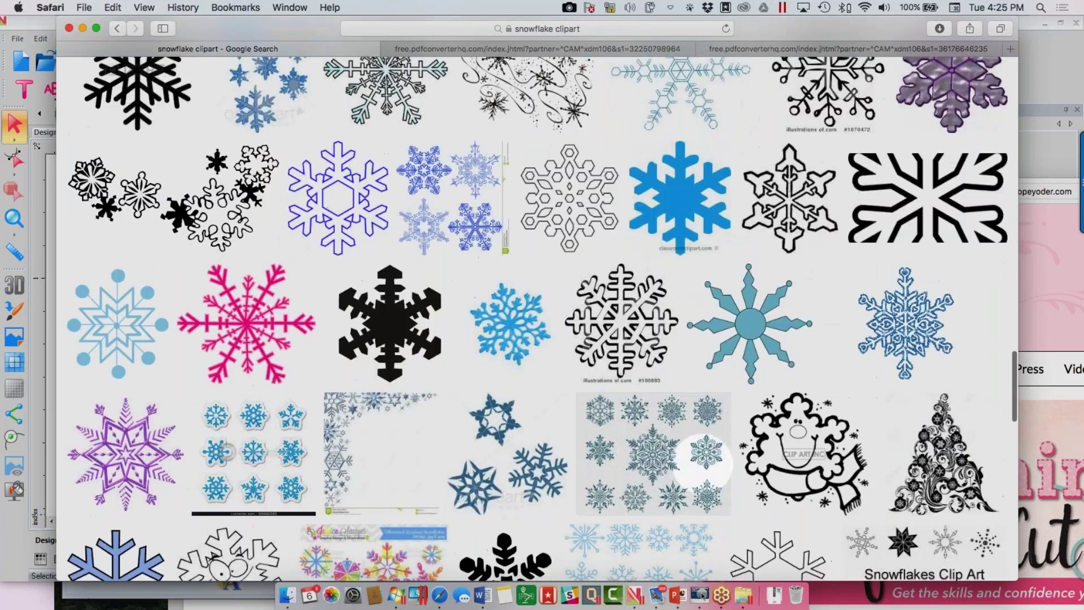
{"action": "scroll", "coordinate": [703, 463], "scroll_direction": "down", "scroll_amount": 13}
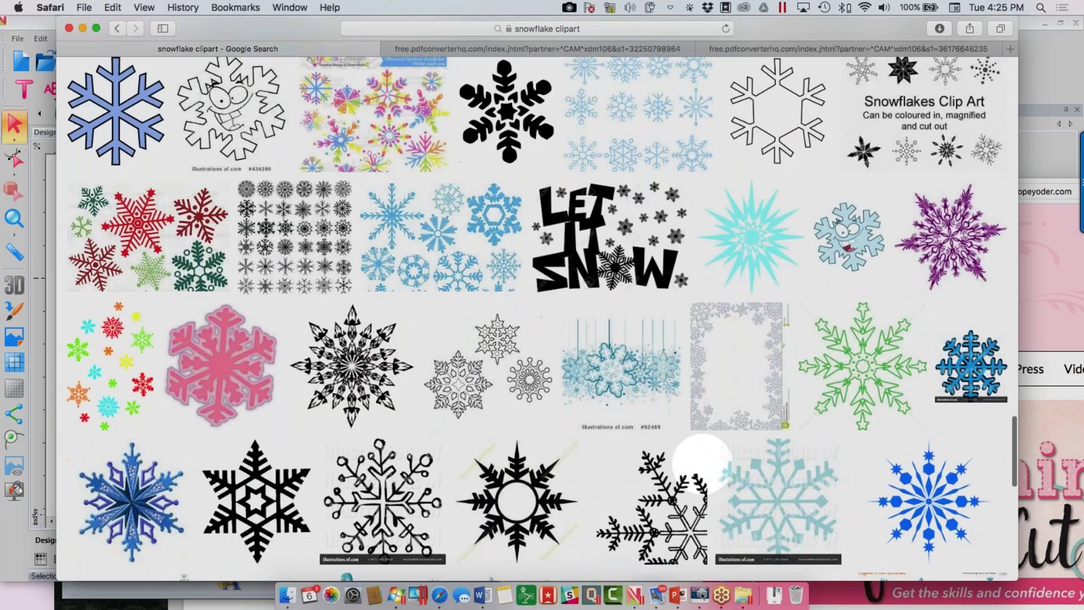
{"action": "scroll", "coordinate": [702, 463], "scroll_direction": "down", "scroll_amount": 17}
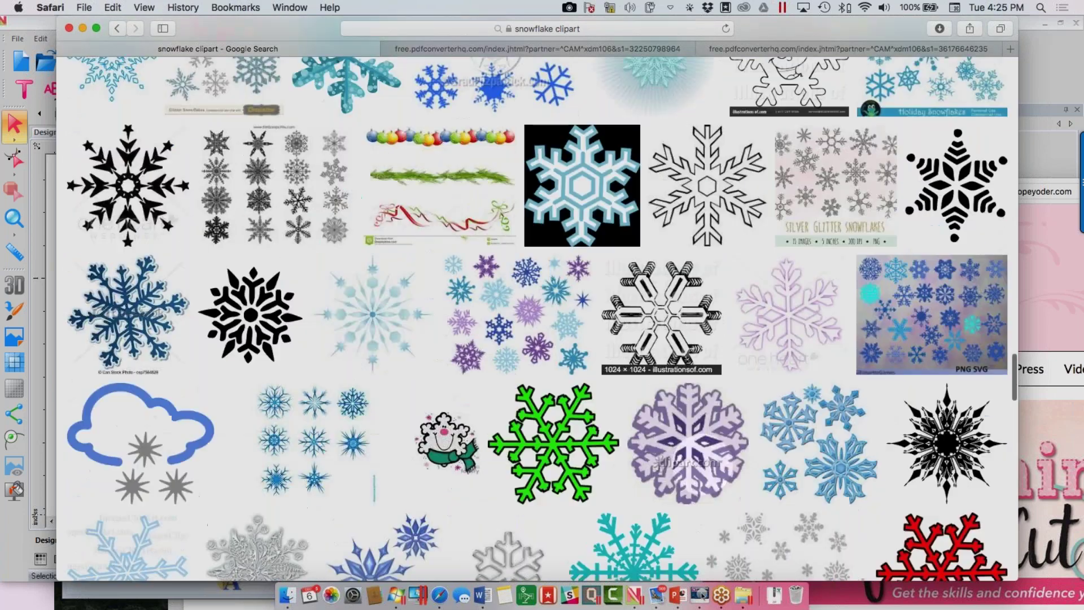
{"action": "scroll", "coordinate": [702, 454], "scroll_direction": "down", "scroll_amount": 10}
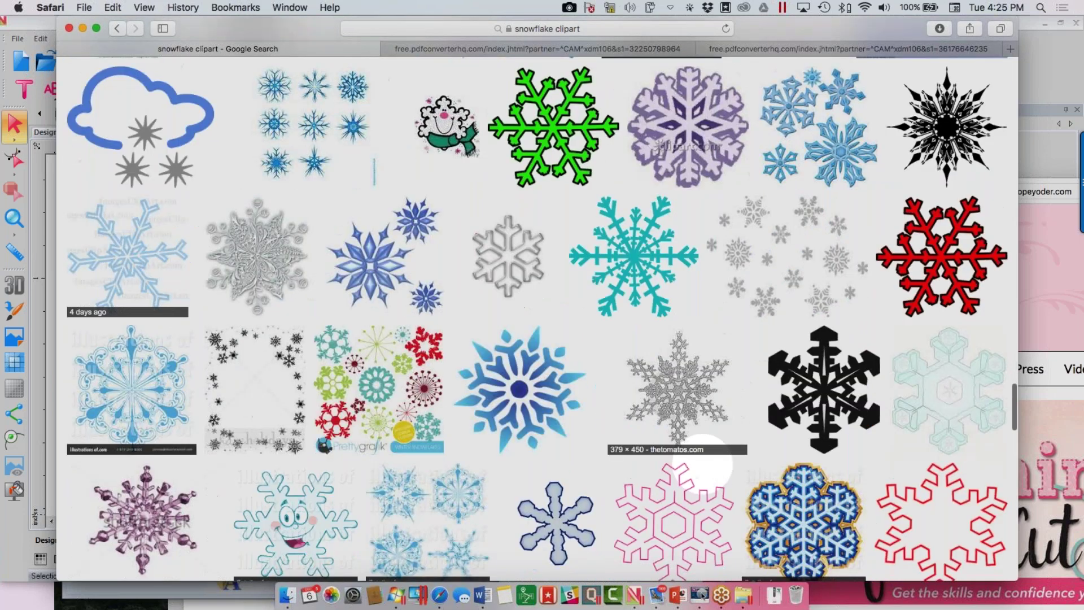
{"action": "scroll", "coordinate": [702, 455], "scroll_direction": "up", "scroll_amount": 12}
{"action": "scroll", "coordinate": [702, 463], "scroll_direction": "up", "scroll_amount": 17}
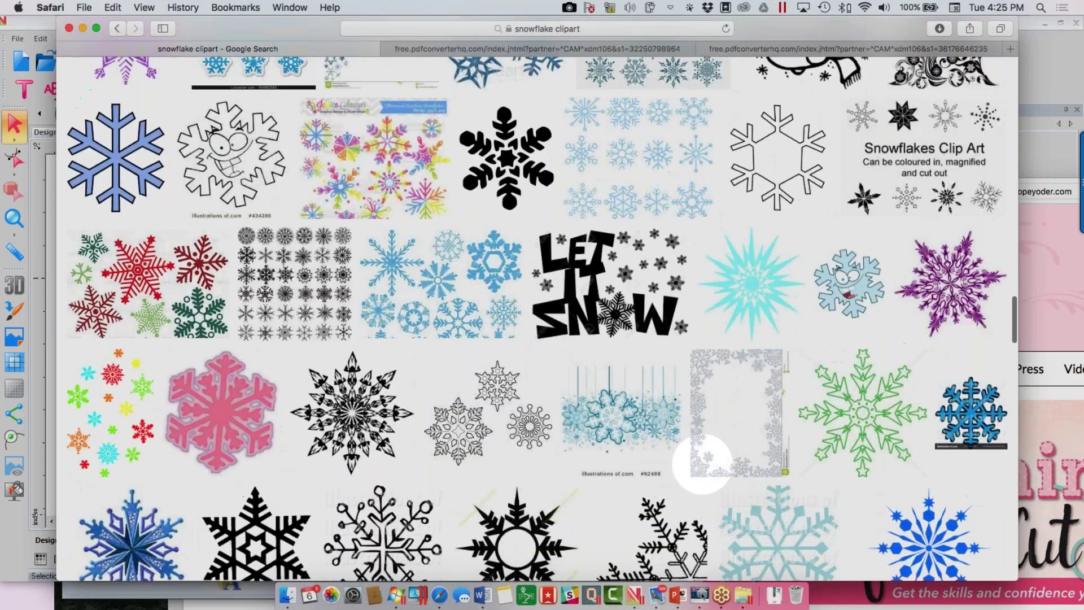
{"action": "scroll", "coordinate": [702, 463], "scroll_direction": "up", "scroll_amount": 17}
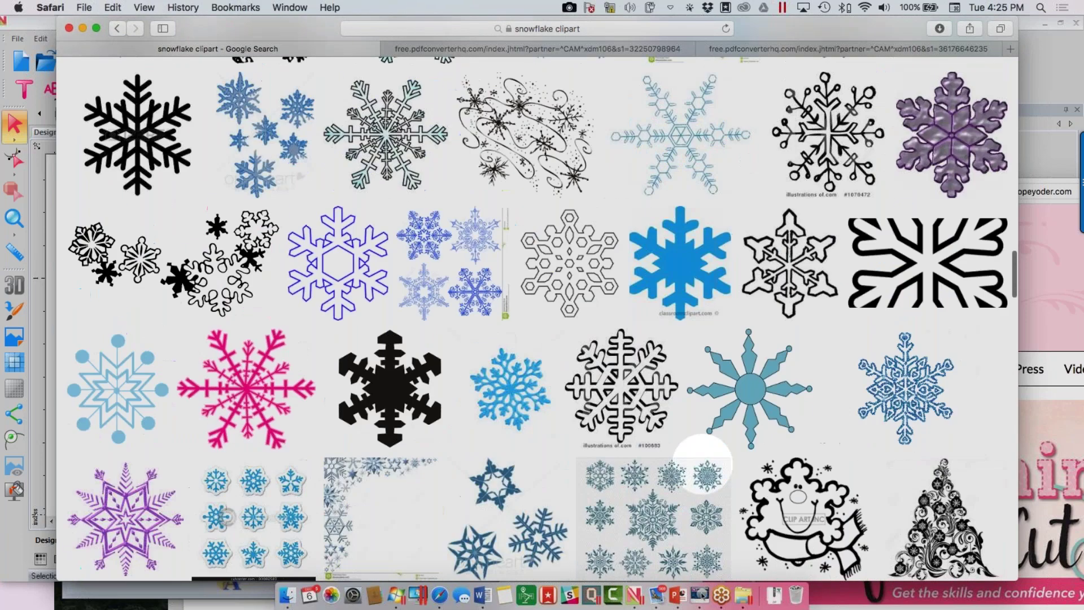
{"action": "scroll", "coordinate": [702, 463], "scroll_direction": "up", "scroll_amount": 10}
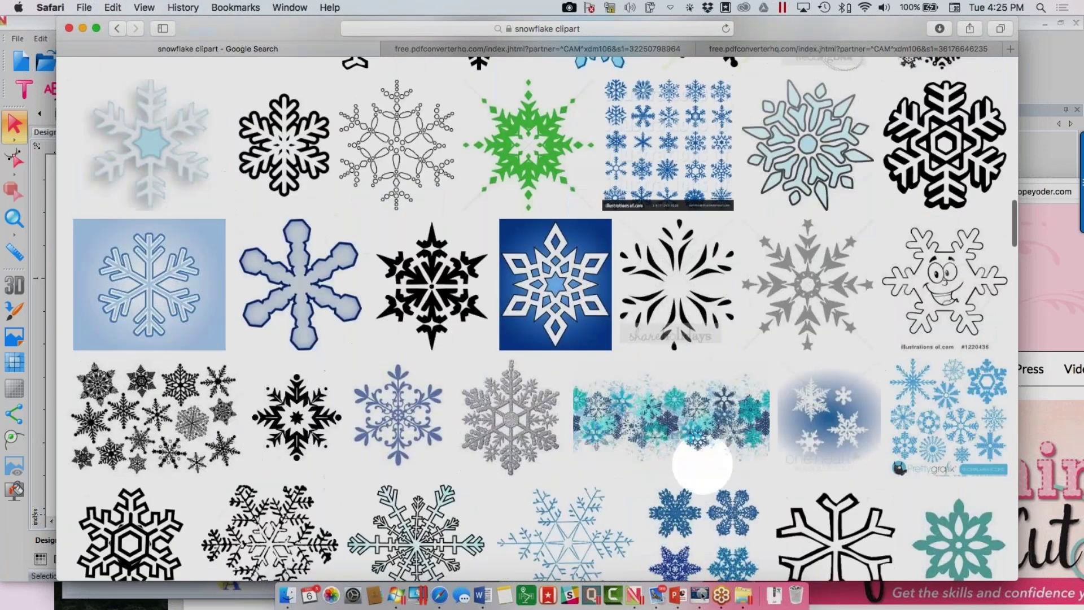
{"action": "scroll", "coordinate": [702, 463], "scroll_direction": "up", "scroll_amount": 11}
{"action": "scroll", "coordinate": [702, 466], "scroll_direction": "up", "scroll_amount": 10}
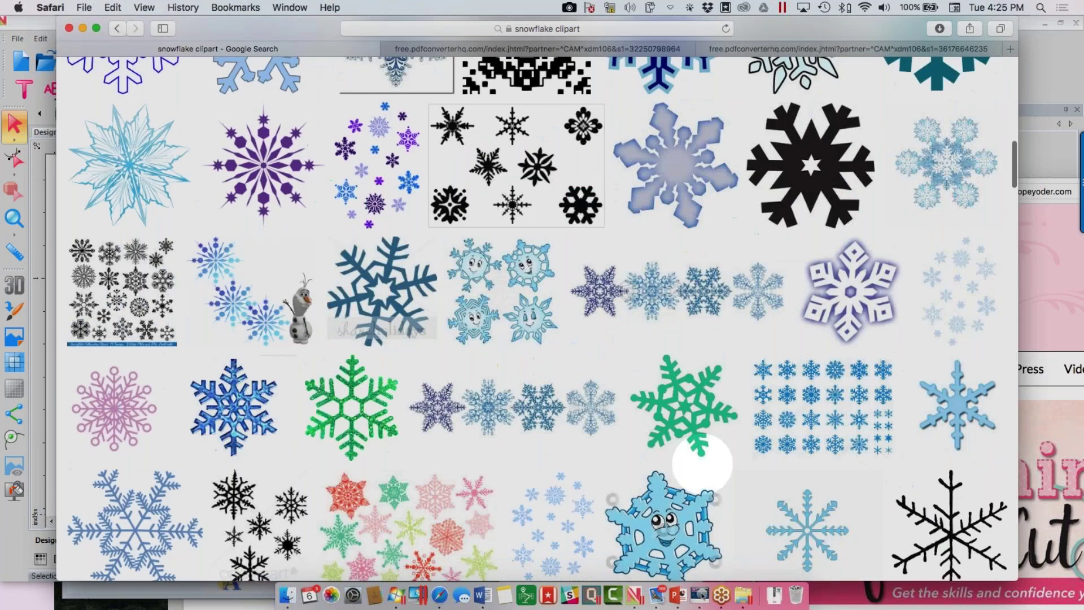
{"action": "scroll", "coordinate": [702, 464], "scroll_direction": "up", "scroll_amount": 10}
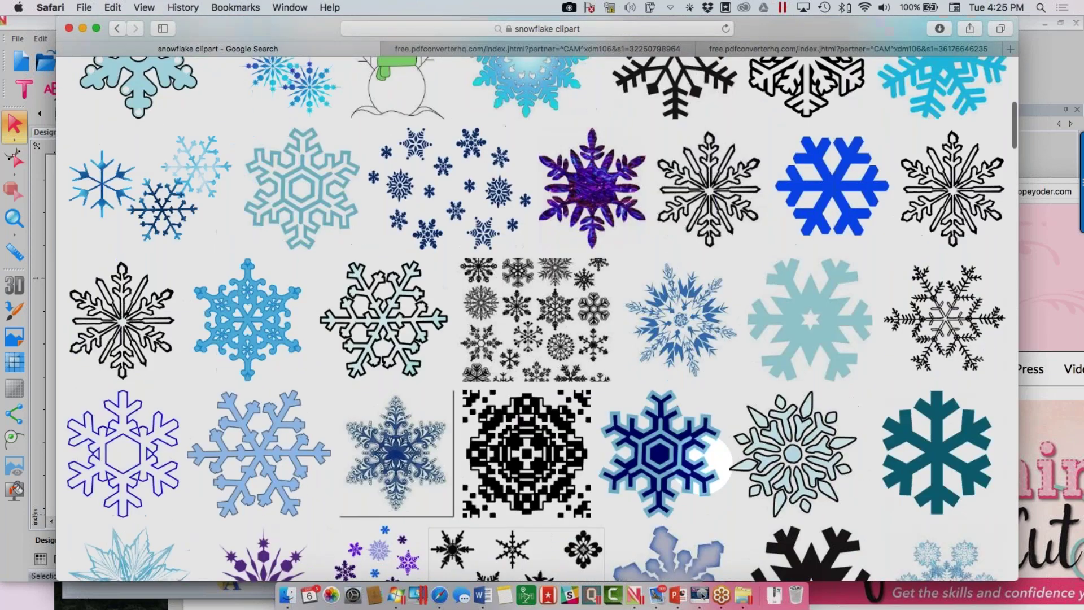
{"action": "scroll", "coordinate": [702, 465], "scroll_direction": "up", "scroll_amount": 2}
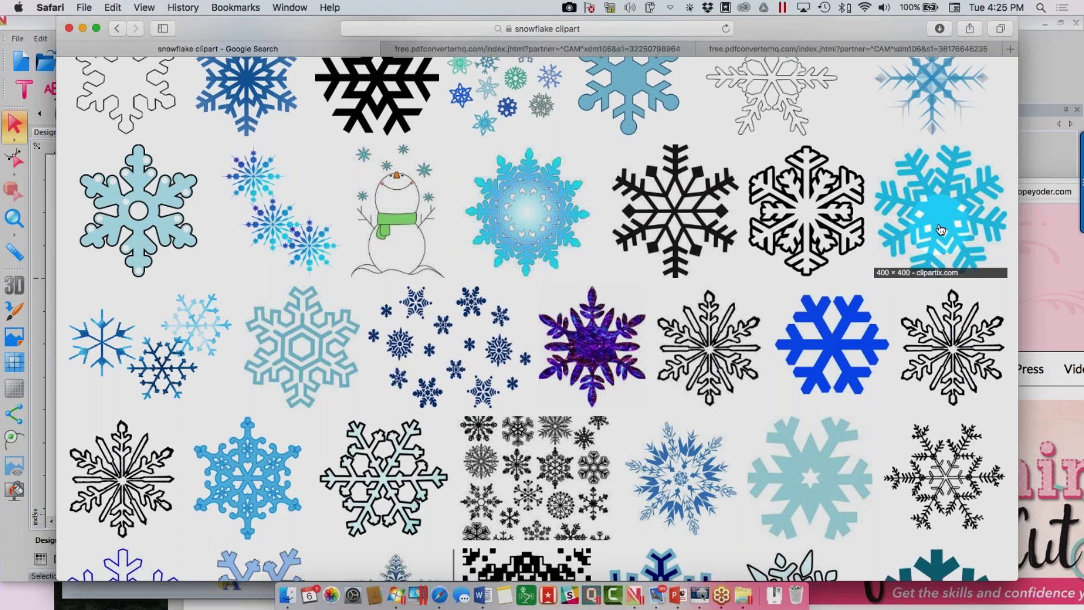
- Open the light-blue Clipartix snowflake result and save its image to the Downloads folder
{"action": "left_click", "coordinate": [941, 215]}
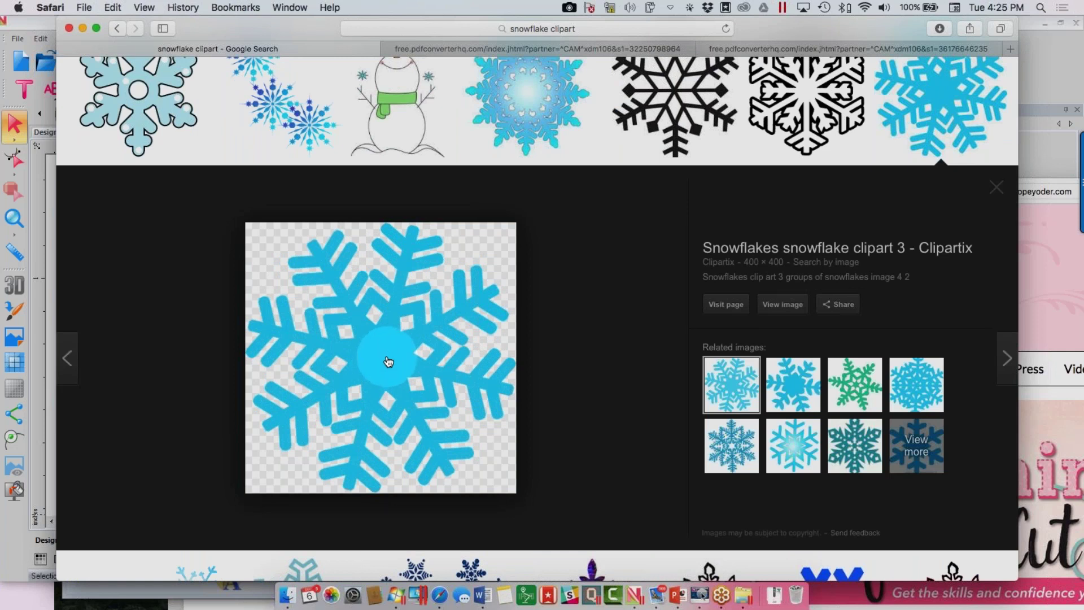
{"action": "right_click", "coordinate": [389, 362]}
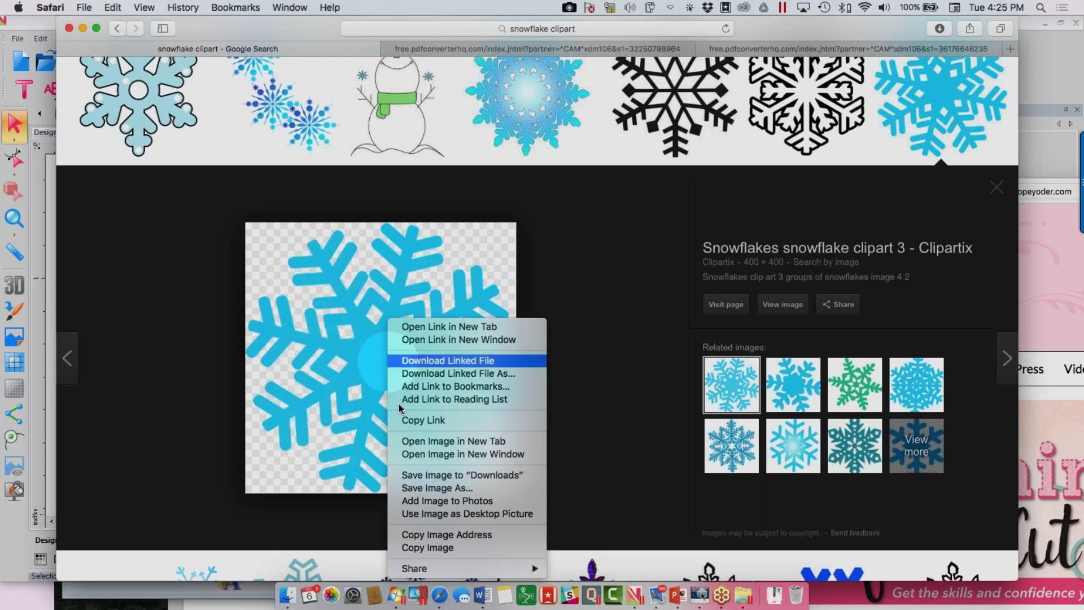
{"action": "left_click", "coordinate": [442, 476]}
{"action": "left_click", "coordinate": [425, 396]}
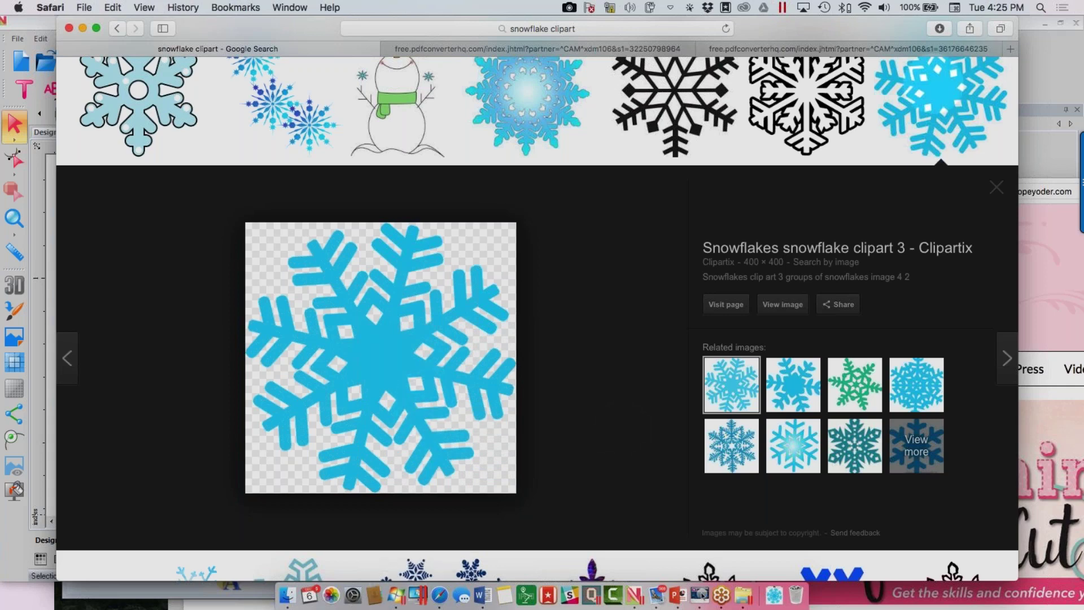
- Switch to Windows 7, try starting a new screen capture in Snipping Tool, and close it without capturing anything
{"action": "left_click", "coordinate": [394, 599]}
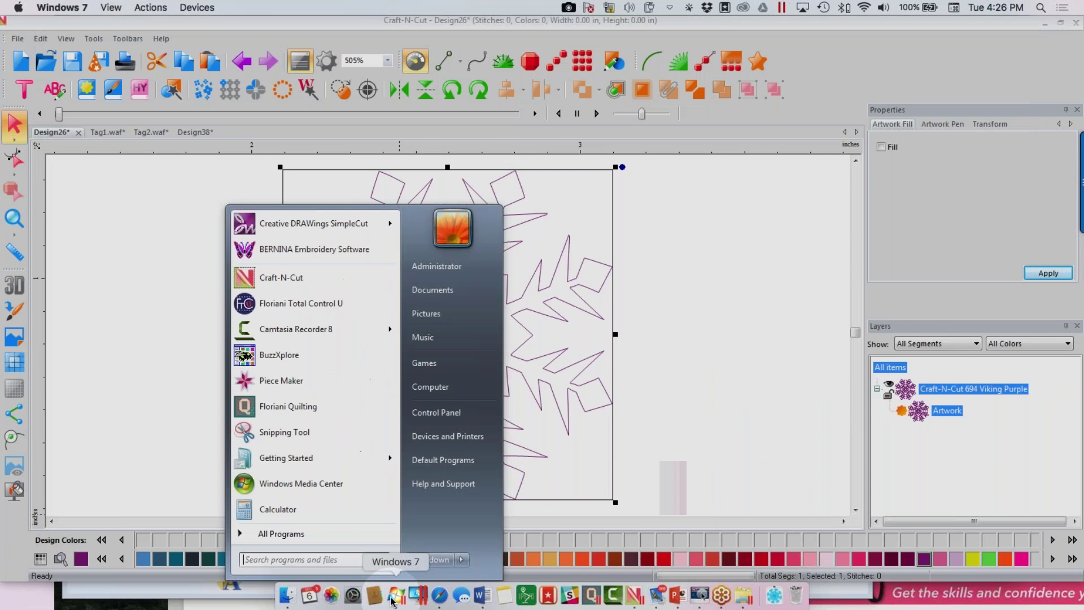
{"action": "left_click", "coordinate": [331, 559]}
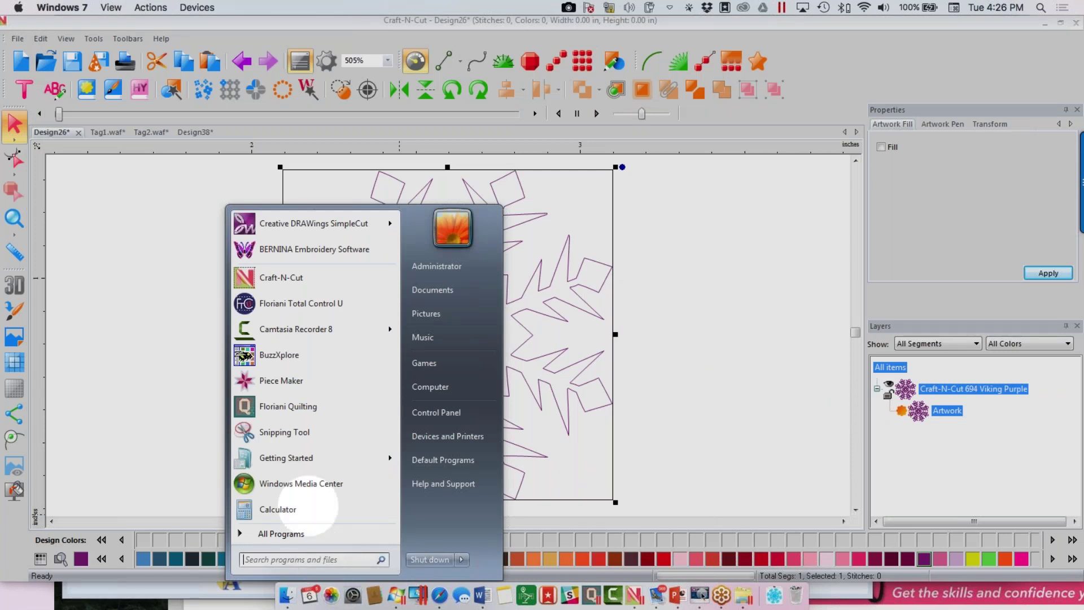
{"action": "left_click", "coordinate": [302, 433]}
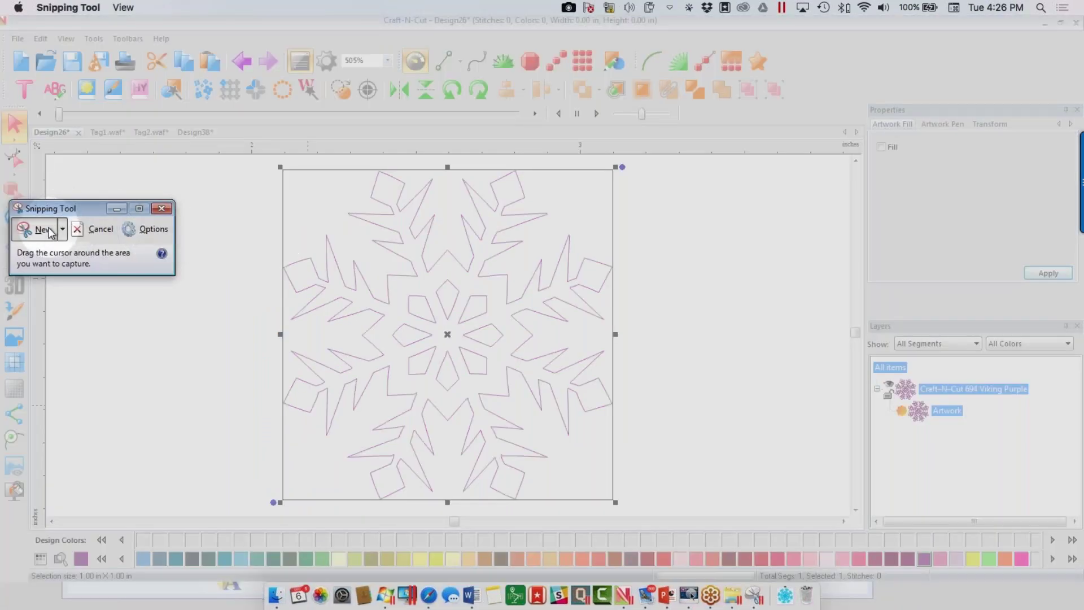
{"action": "key", "text": "Escape"}
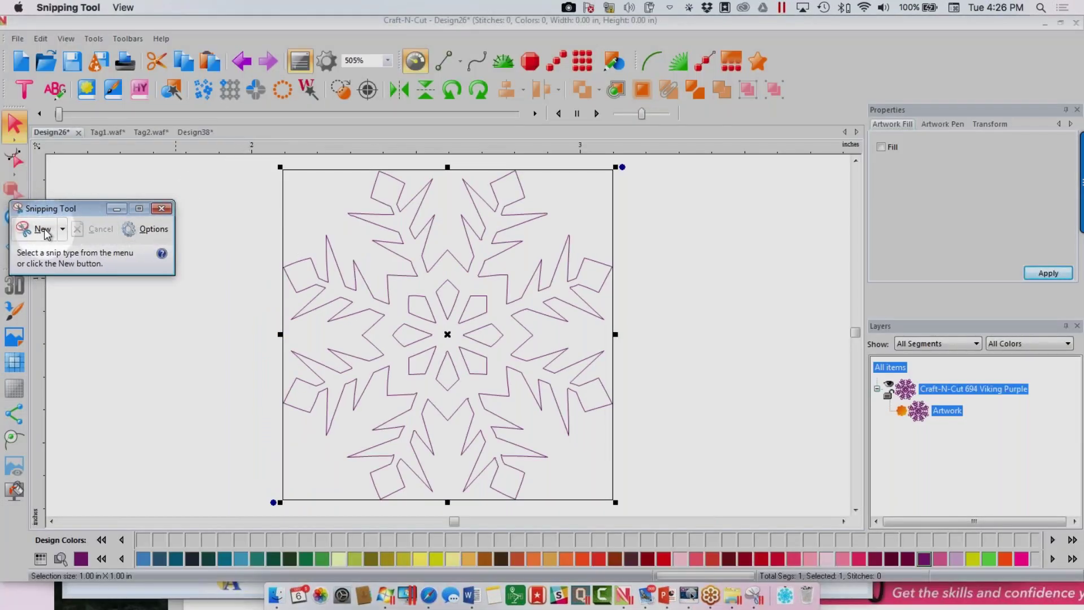
{"action": "left_click", "coordinate": [44, 230]}
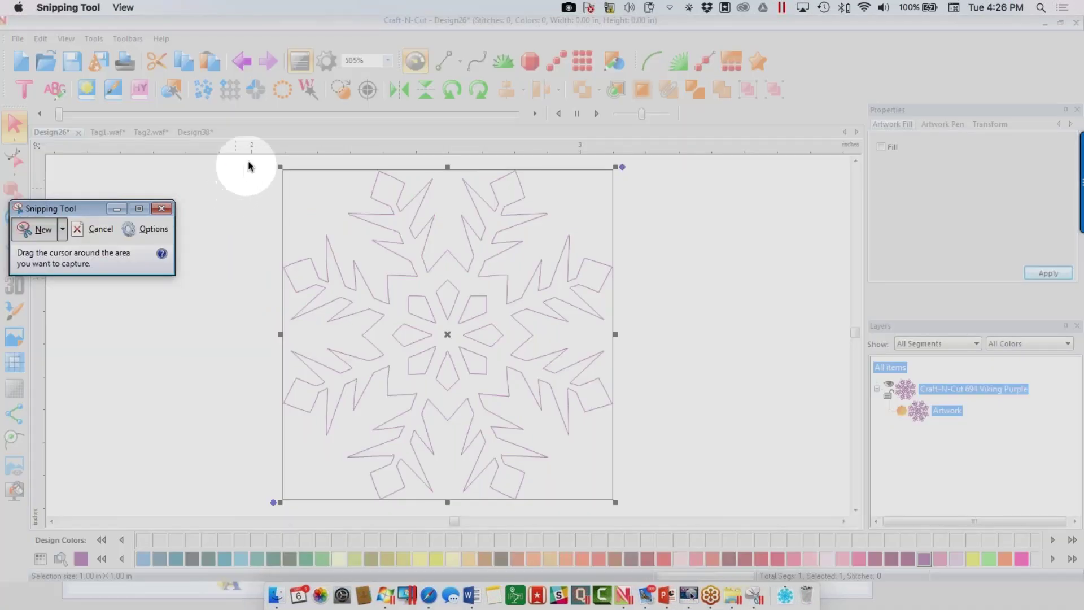
{"action": "key", "text": "Escape"}
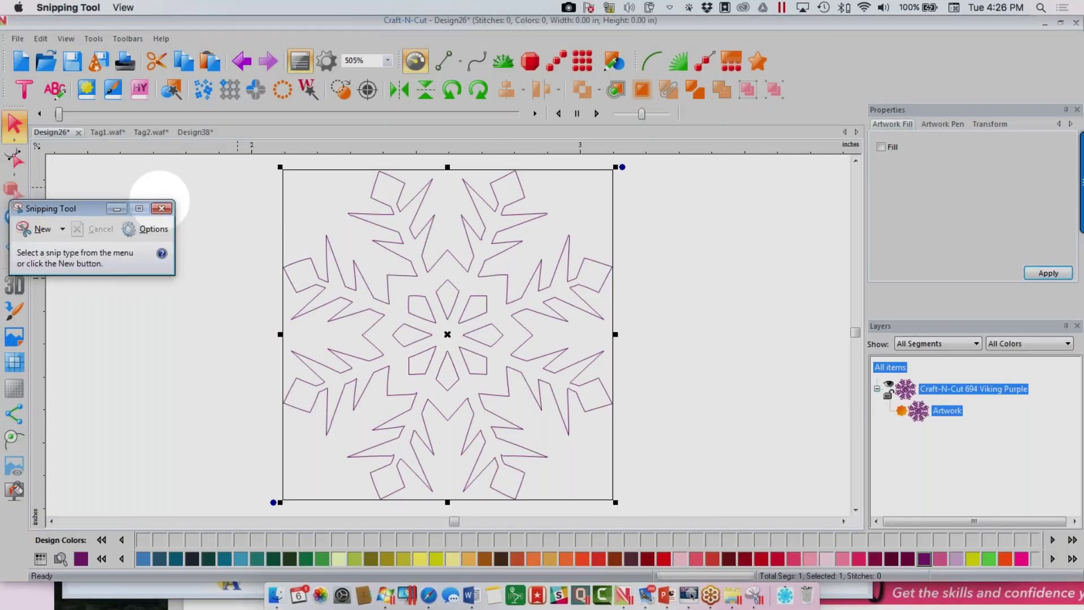
{"action": "left_click", "coordinate": [162, 209]}
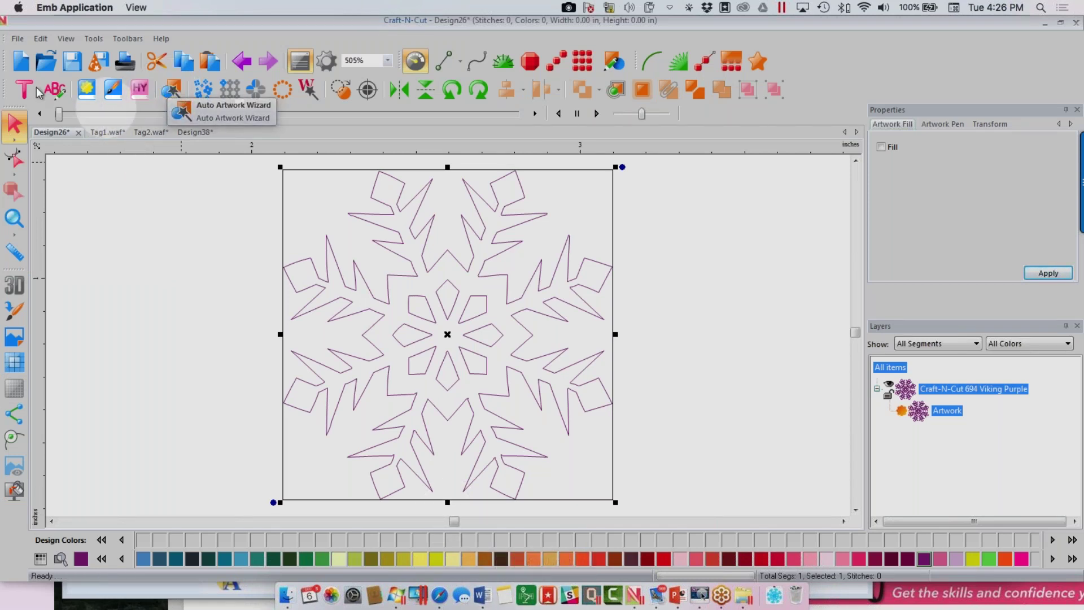
- Create a new blank design page in Craft-N-Cut and start the Auto Artwork Wizard
{"action": "left_click", "coordinate": [20, 61]}
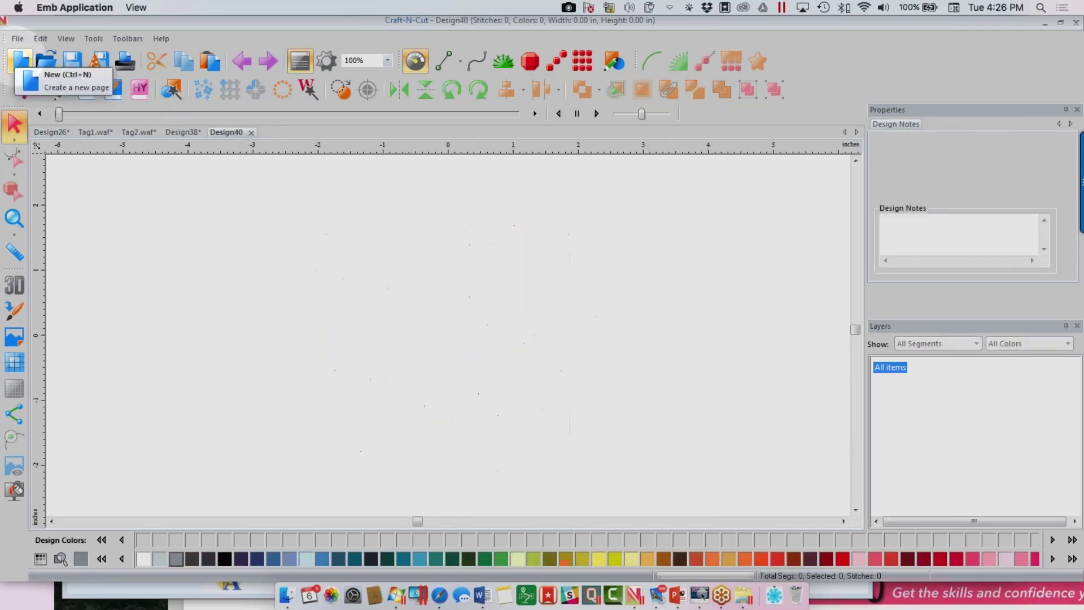
{"action": "left_click", "coordinate": [175, 93]}
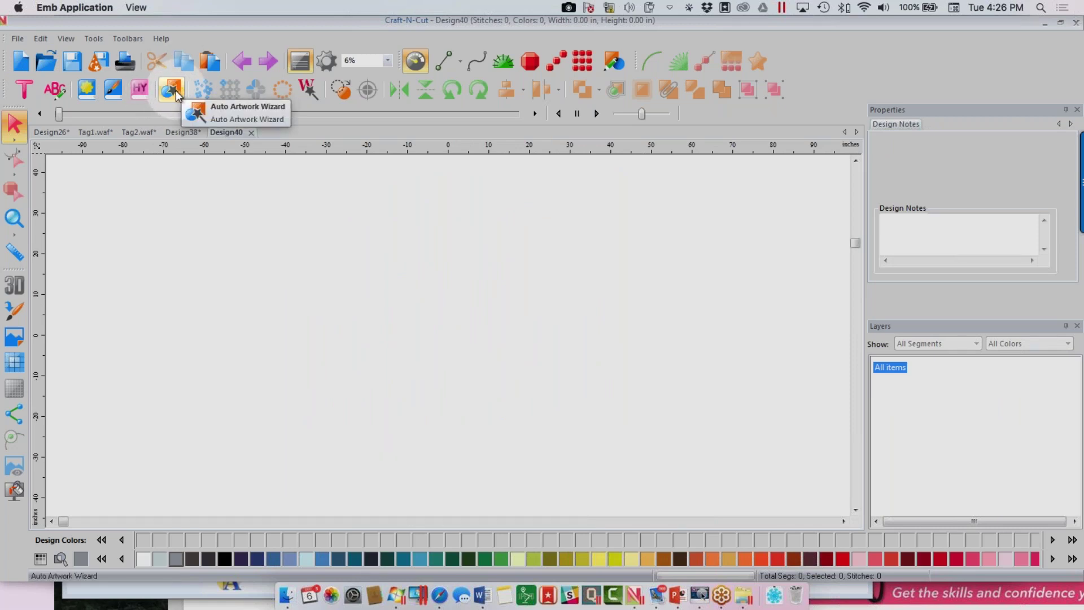
{"action": "left_click", "coordinate": [175, 90]}
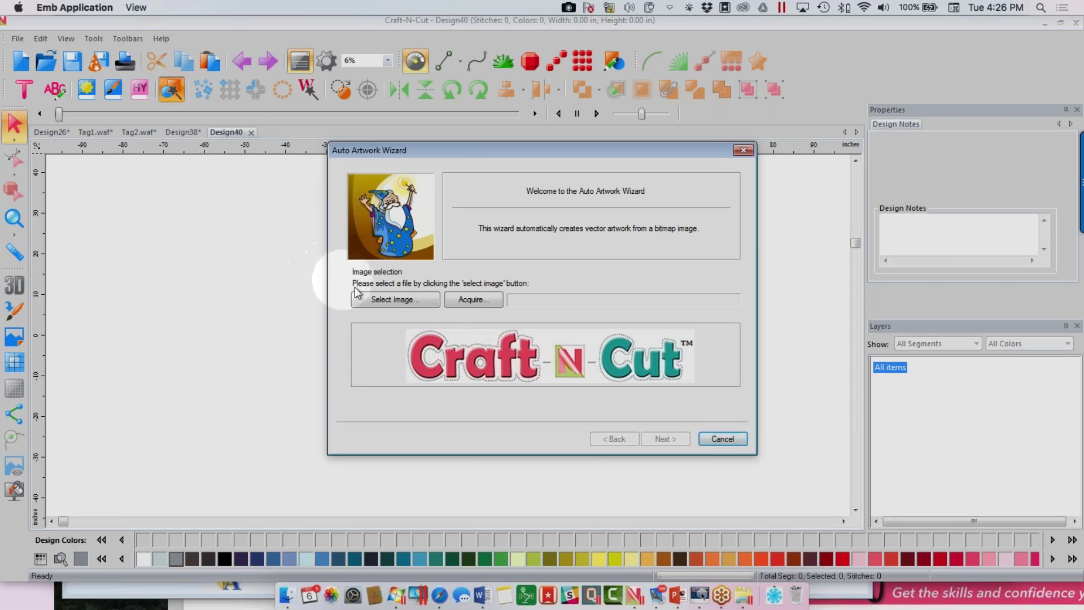
- Load the blue-snowflake-99 image from the Desktop's CNC_Webinar_2016\Dec2016 folder into the wizard and proceed to Image Transformations
{"action": "left_click", "coordinate": [398, 301]}
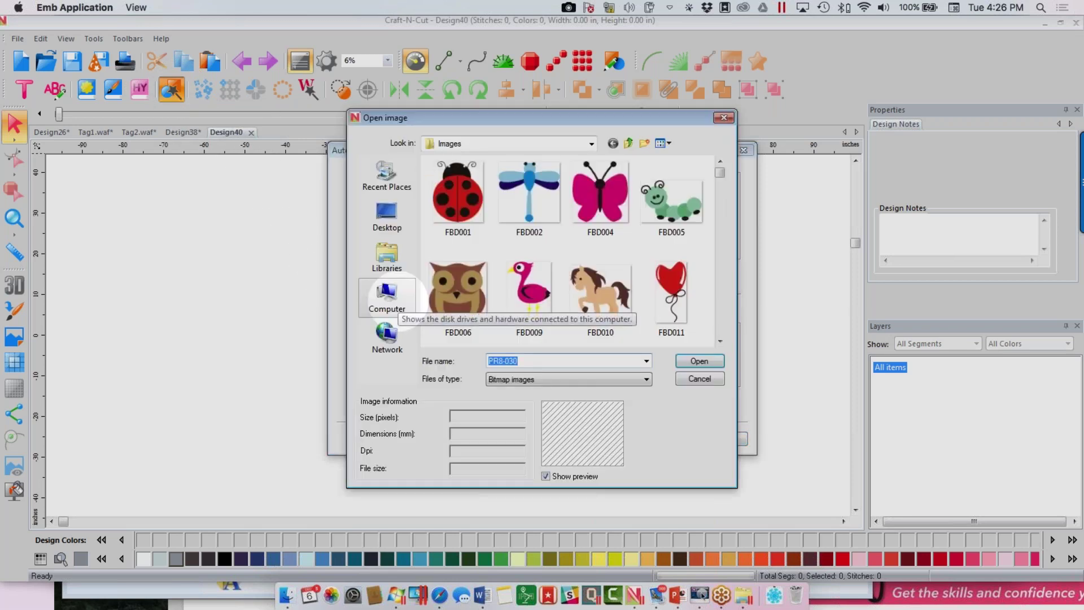
{"action": "left_click", "coordinate": [388, 216]}
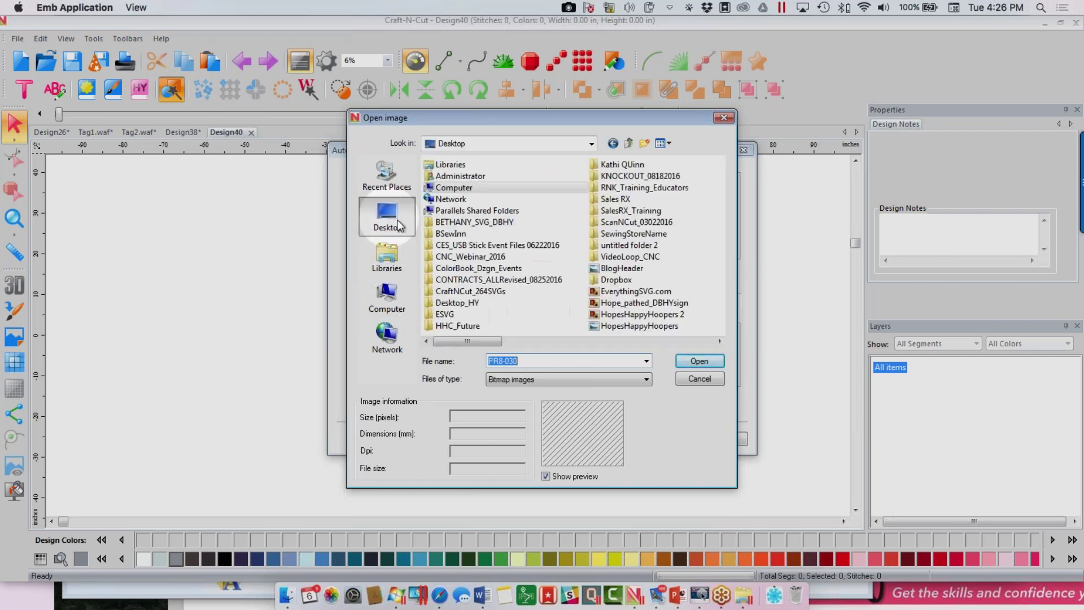
{"action": "double_click", "coordinate": [479, 258]}
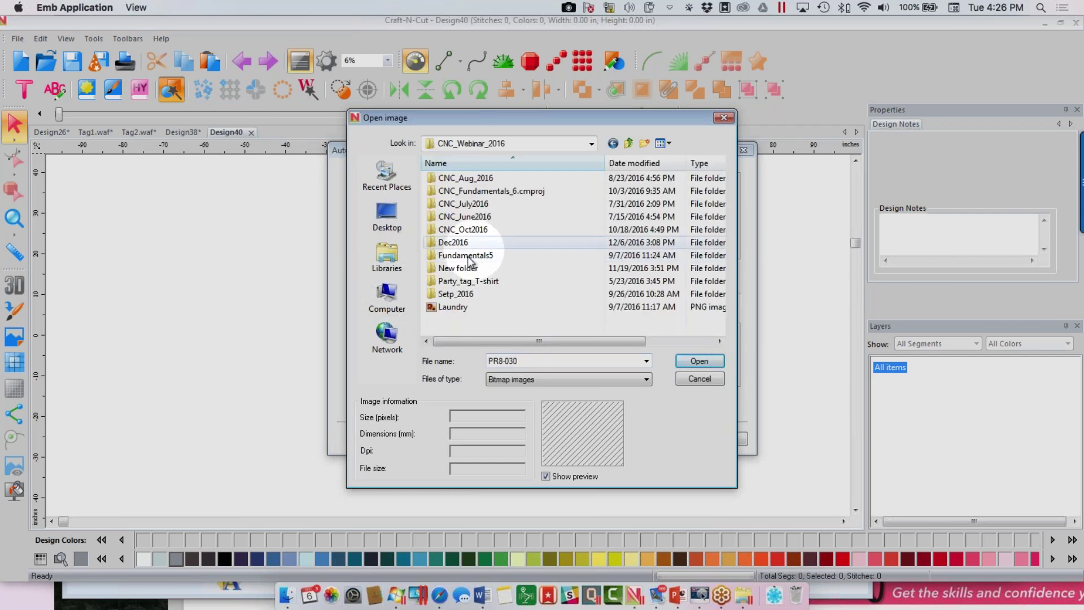
{"action": "double_click", "coordinate": [460, 242]}
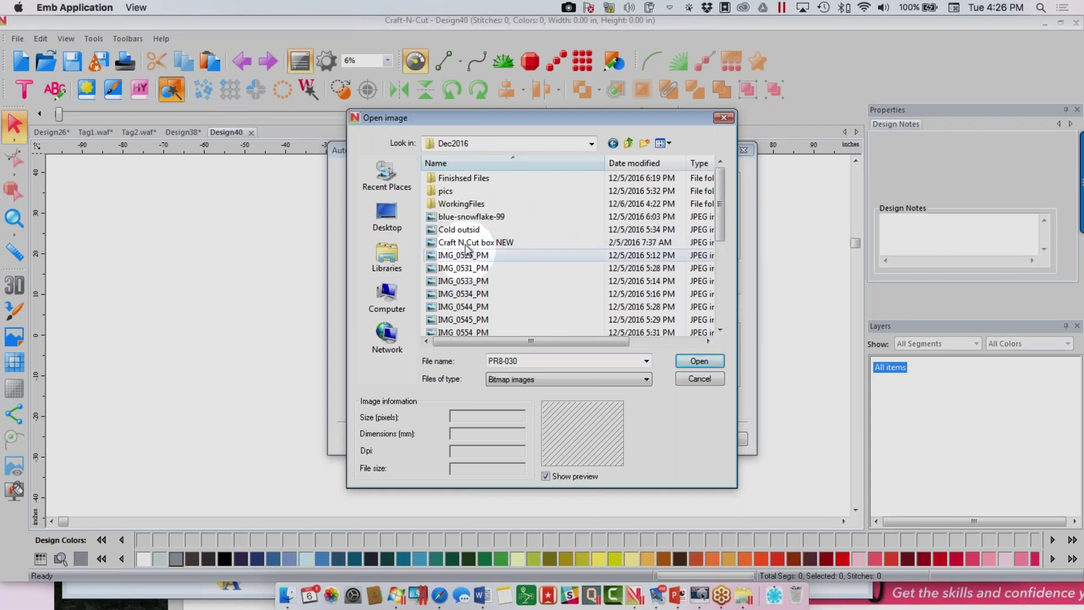
{"action": "left_click", "coordinate": [468, 218]}
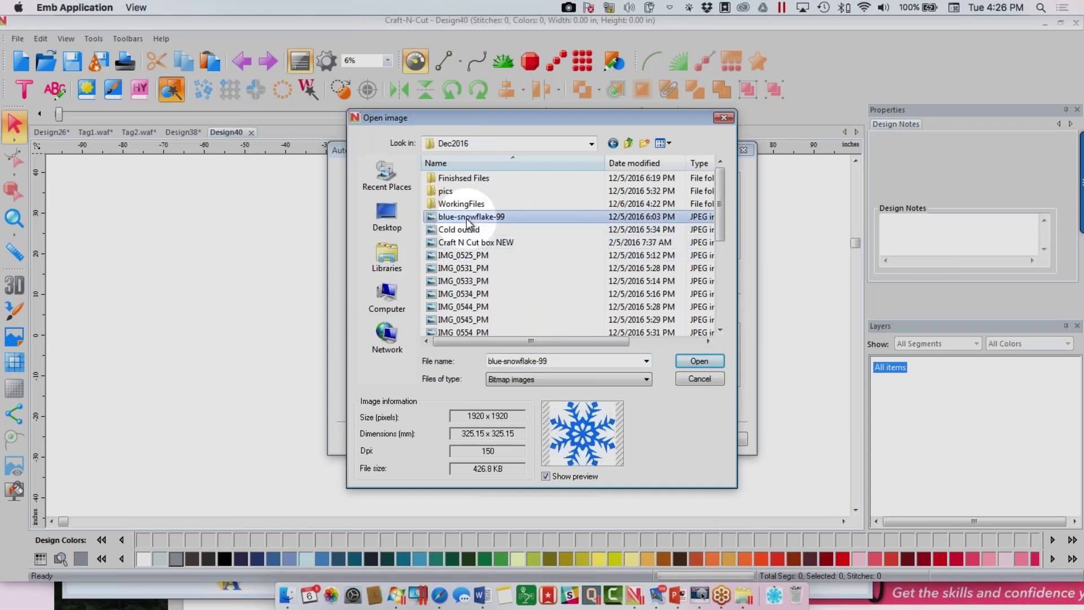
{"action": "left_click", "coordinate": [700, 362]}
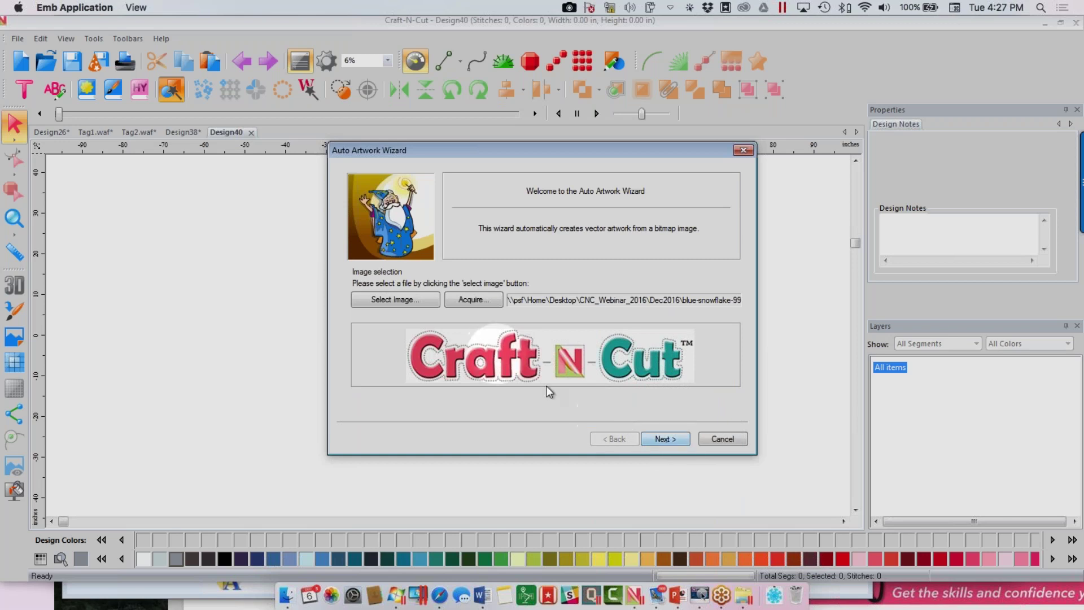
{"action": "left_click", "coordinate": [665, 439]}
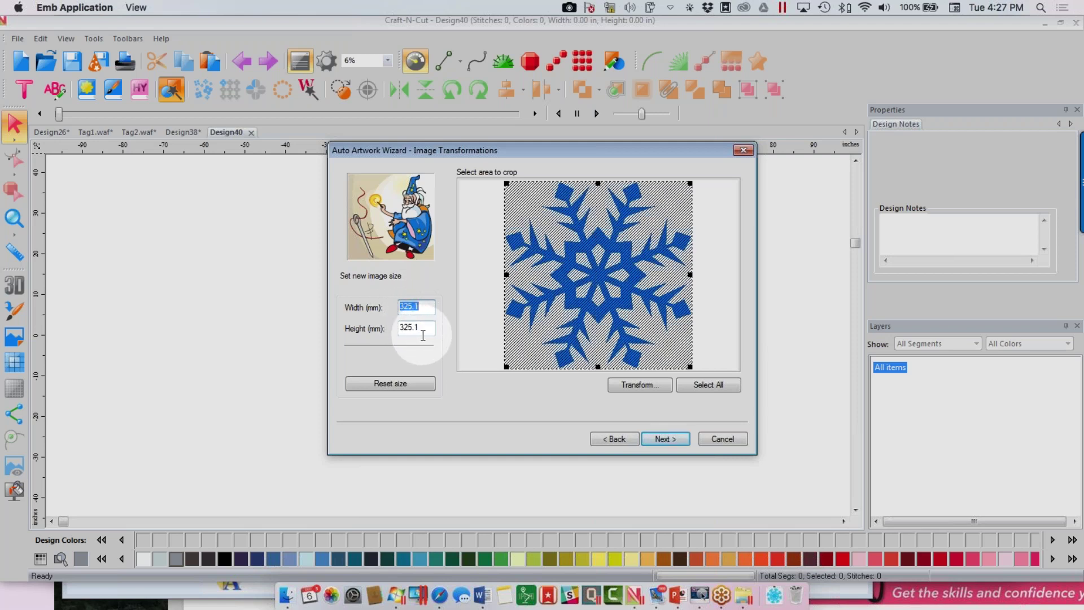
- Advance the wizard to Color Reduction, open the image for editing in Paint, and flood-fill the background around the snowflake with green
{"action": "left_click", "coordinate": [670, 442]}
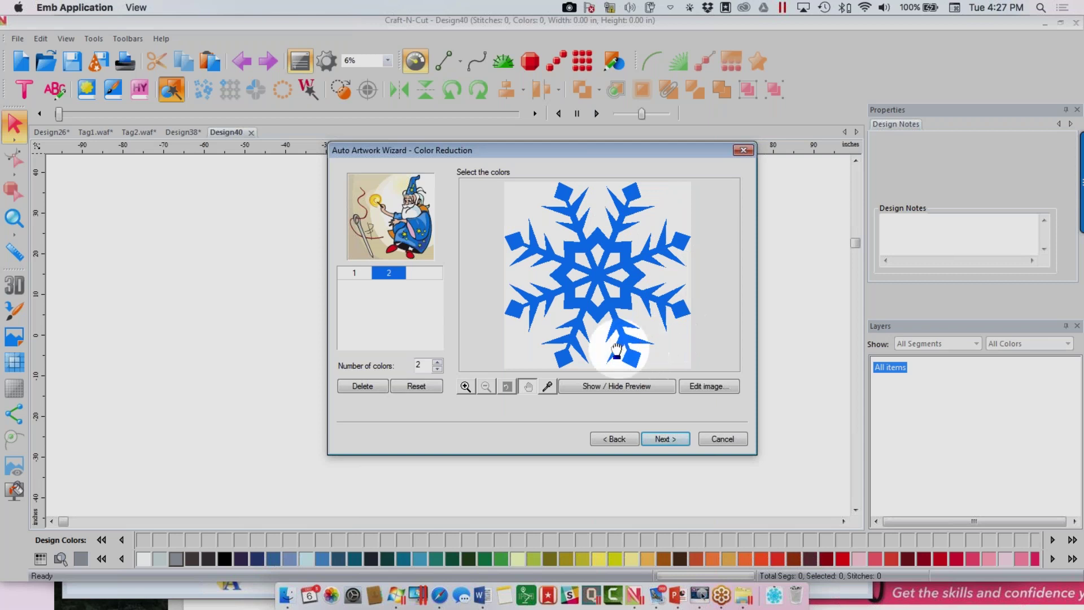
{"action": "left_click", "coordinate": [714, 387]}
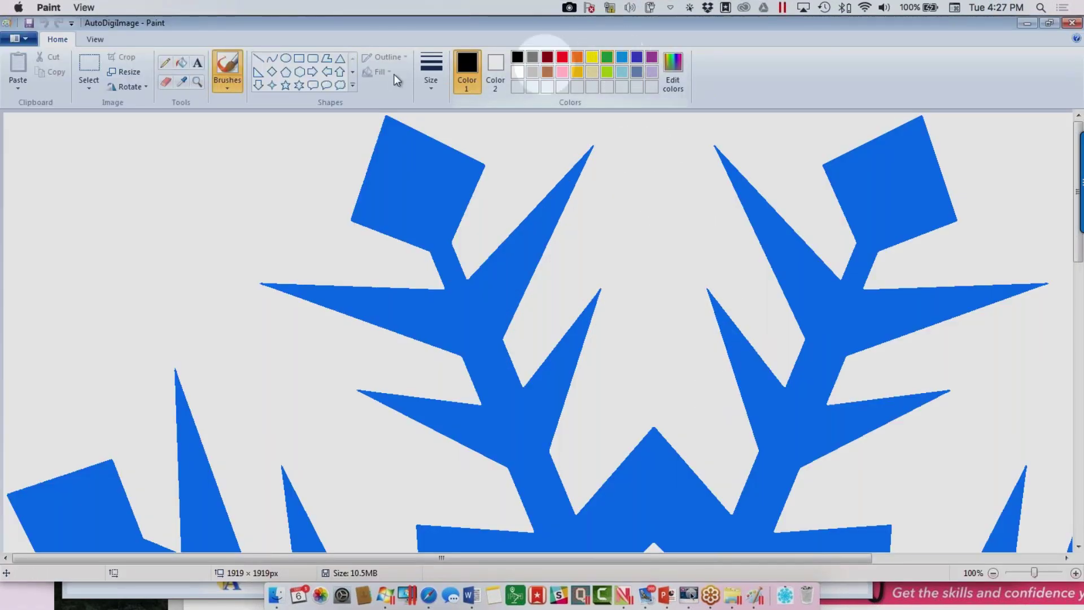
{"action": "left_click", "coordinate": [182, 64]}
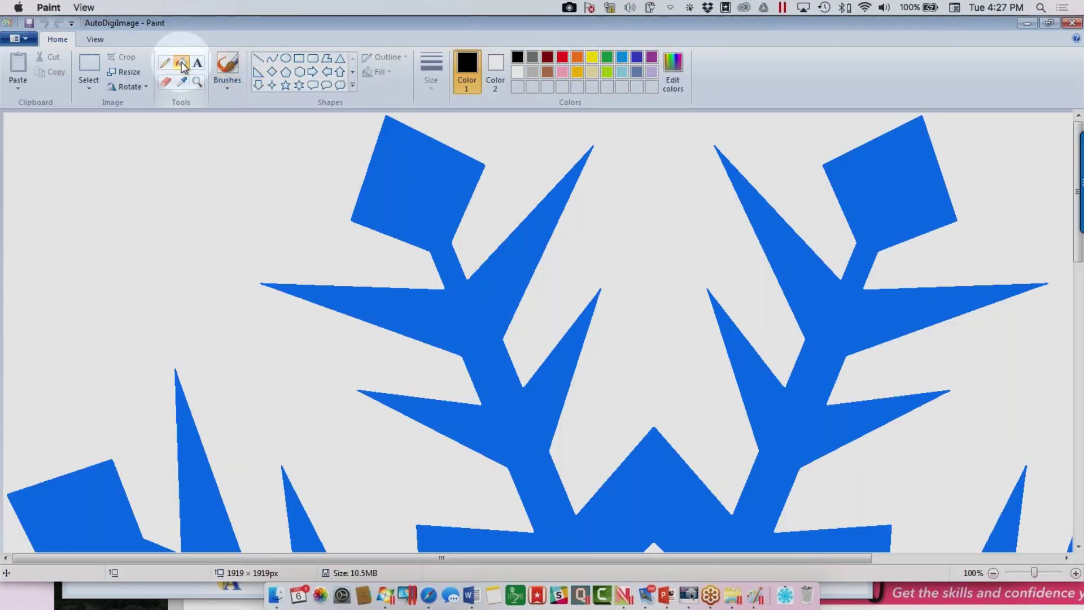
{"action": "left_click", "coordinate": [607, 57]}
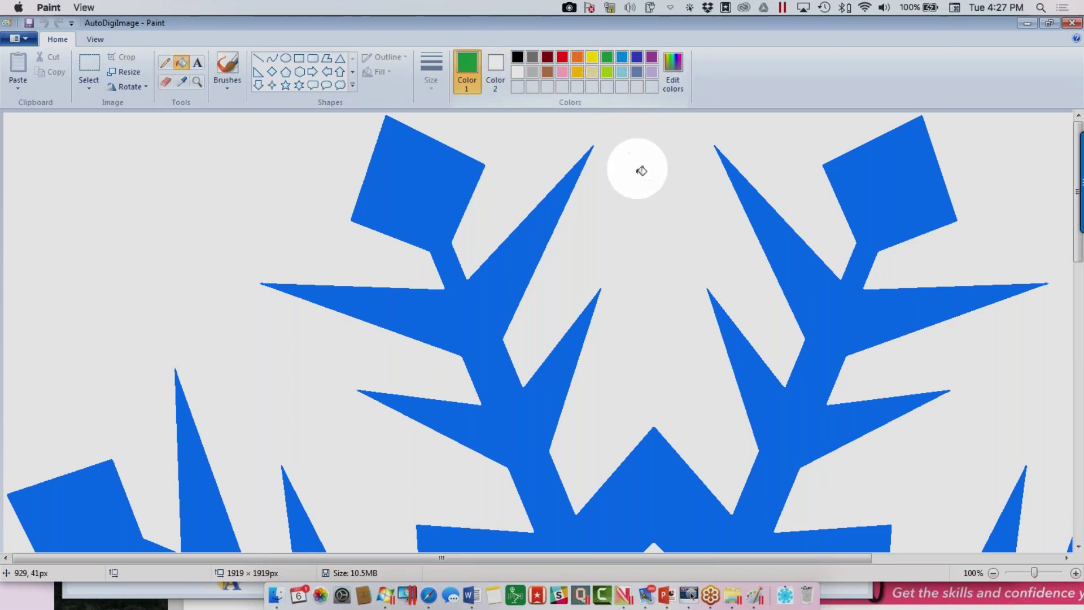
{"action": "left_click", "coordinate": [642, 170]}
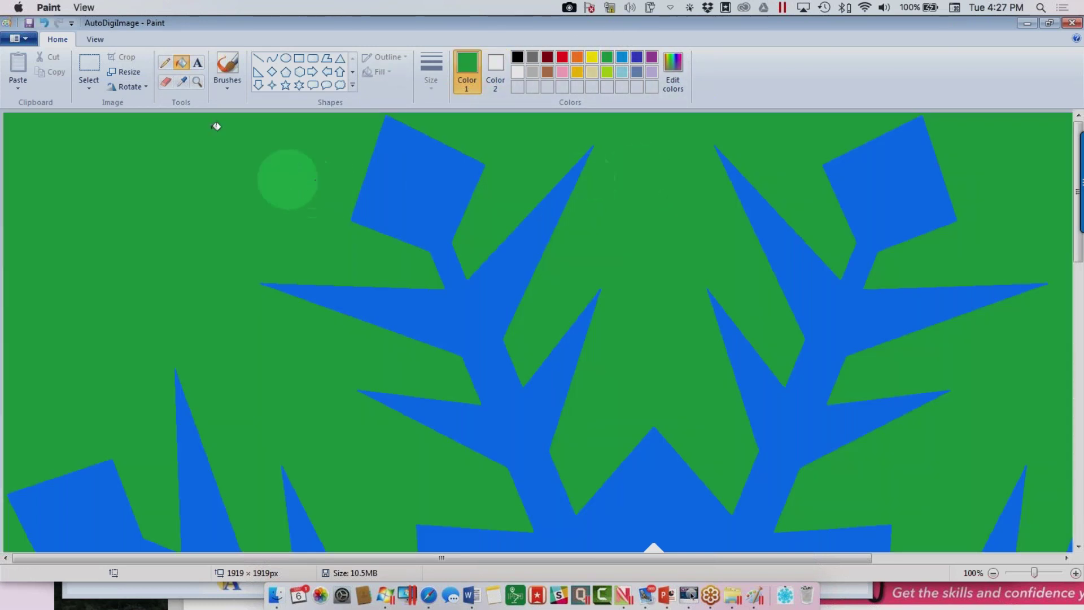
{"action": "left_click", "coordinate": [84, 7]}
{"action": "left_click", "coordinate": [167, 25]}
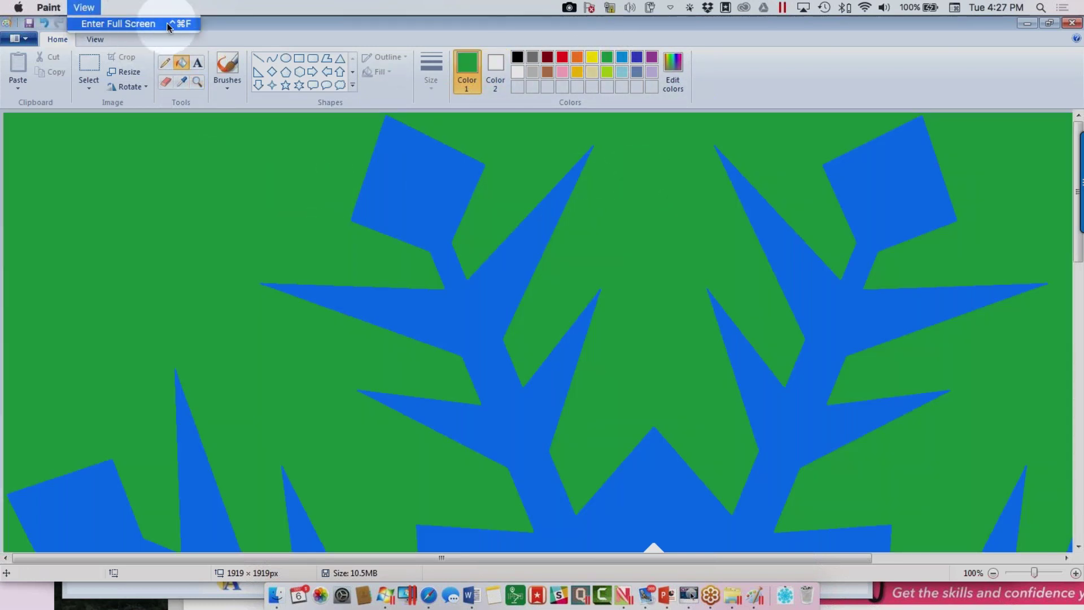
{"action": "left_click", "coordinate": [216, 205]}
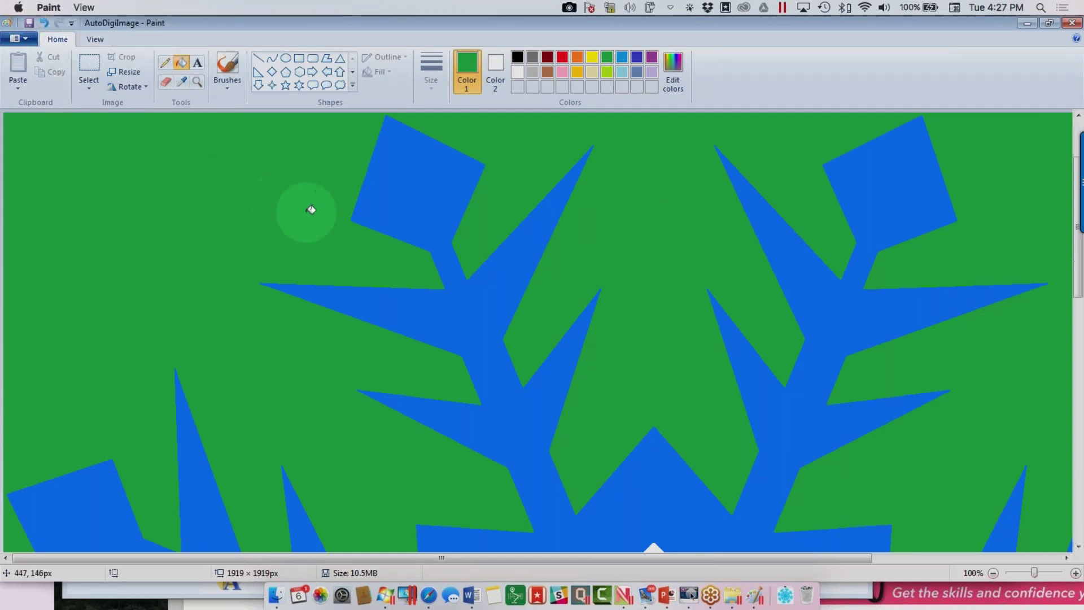
- Fill the eight openings in the snowflake's center with the same green as the background
{"action": "scroll", "coordinate": [305, 212], "scroll_direction": "down", "scroll_amount": 3}
{"action": "scroll", "coordinate": [312, 209], "scroll_direction": "down", "scroll_amount": 6}
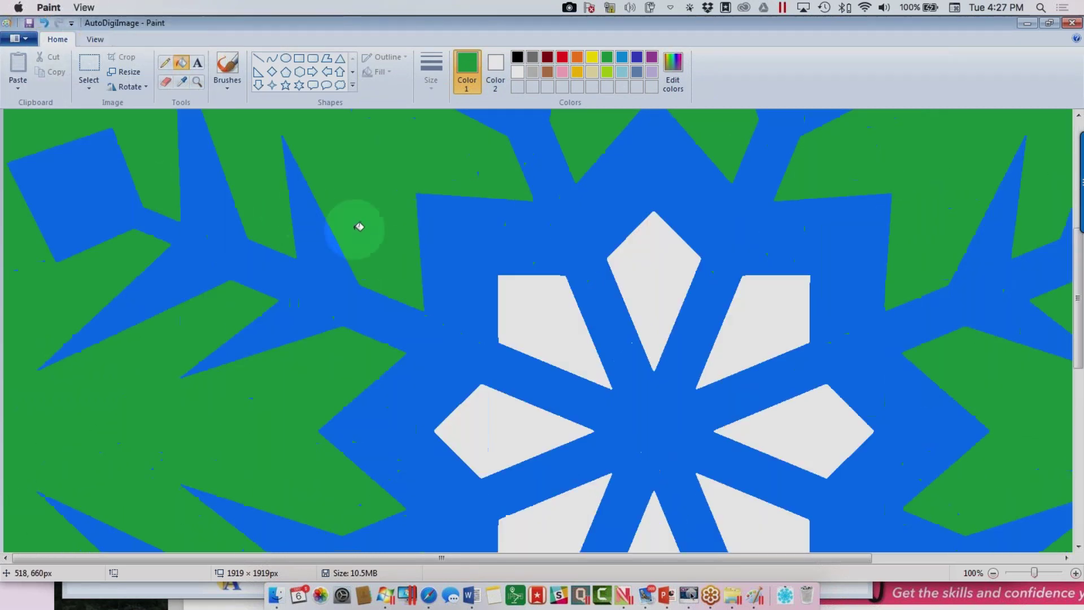
{"action": "left_click", "coordinate": [533, 306]}
{"action": "left_click", "coordinate": [636, 288]}
{"action": "left_click", "coordinate": [759, 317]}
{"action": "left_click", "coordinate": [796, 410]}
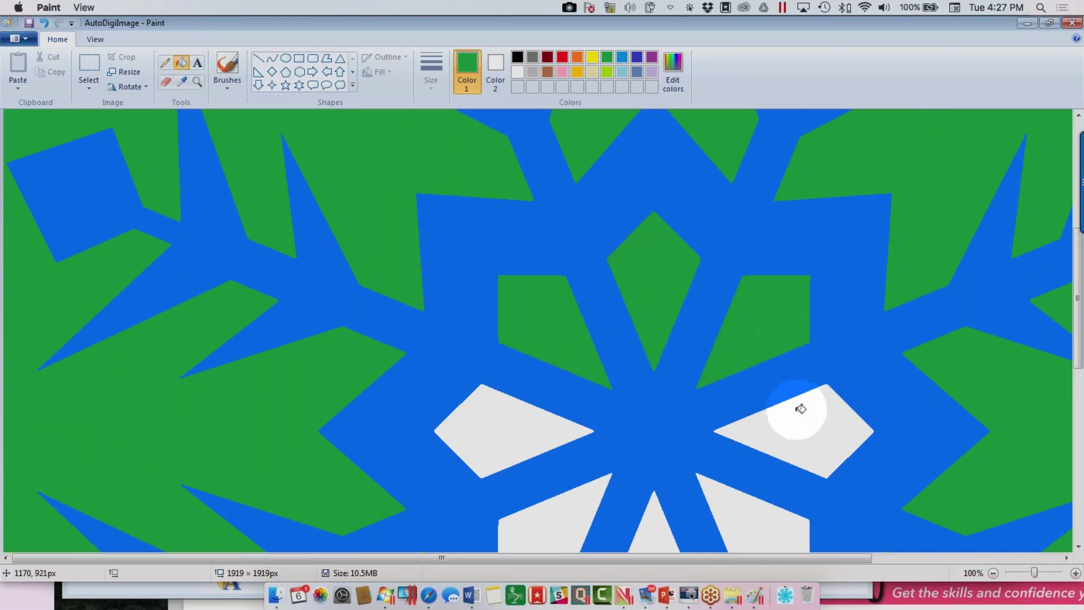
{"action": "left_click", "coordinate": [768, 497]}
{"action": "left_click", "coordinate": [654, 530]}
{"action": "left_click", "coordinate": [568, 523]}
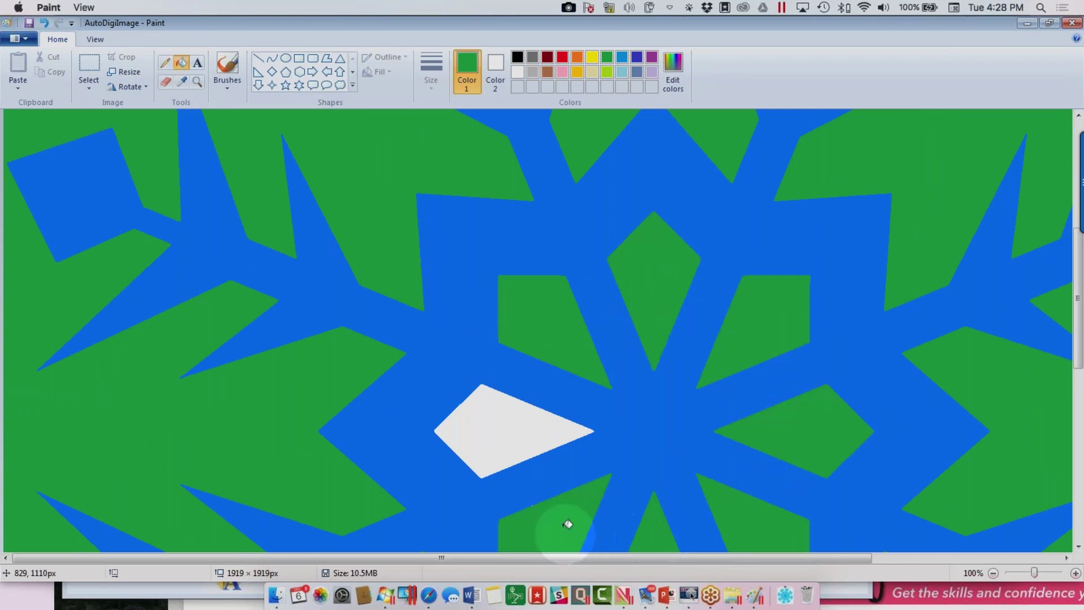
{"action": "left_click", "coordinate": [500, 432]}
- Save the edited image back to the wizard and generate the vector artwork with the background color area left unfilled
{"action": "scroll", "coordinate": [501, 433], "scroll_direction": "down", "scroll_amount": 7}
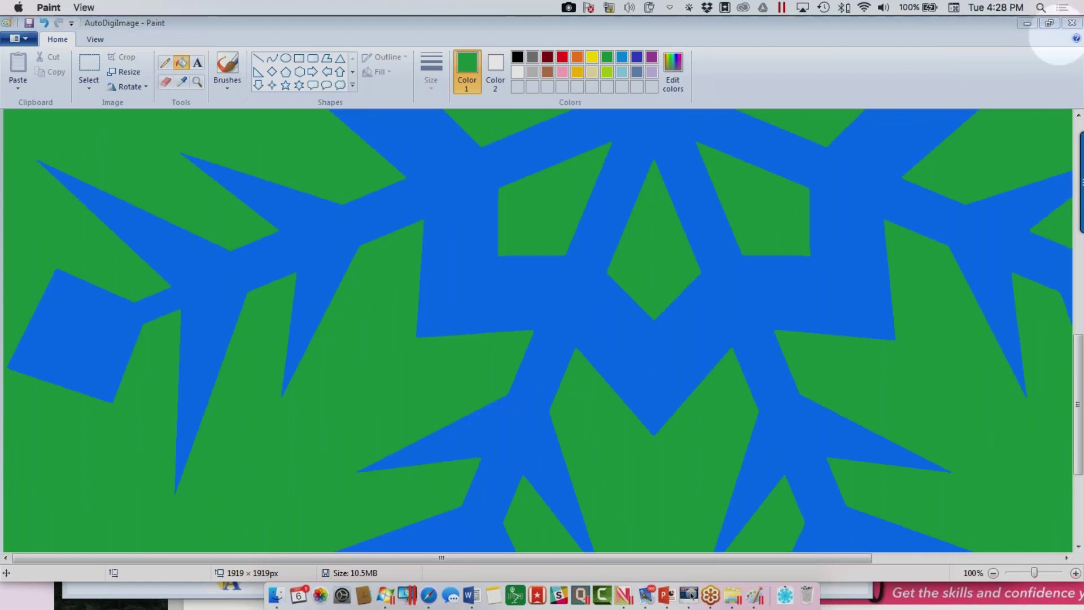
{"action": "left_click", "coordinate": [516, 317]}
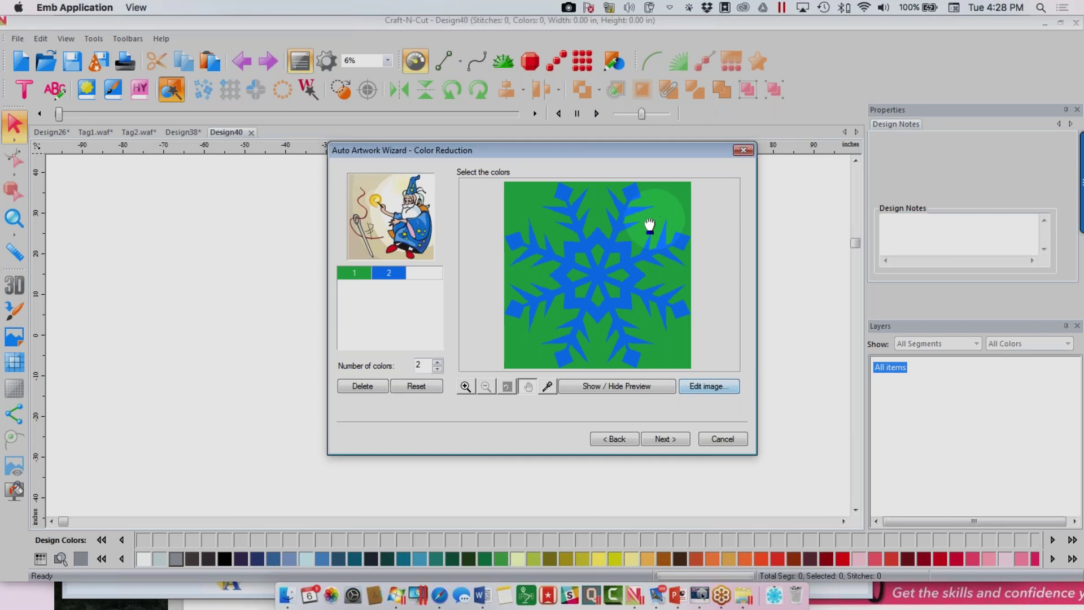
{"action": "left_click", "coordinate": [673, 439]}
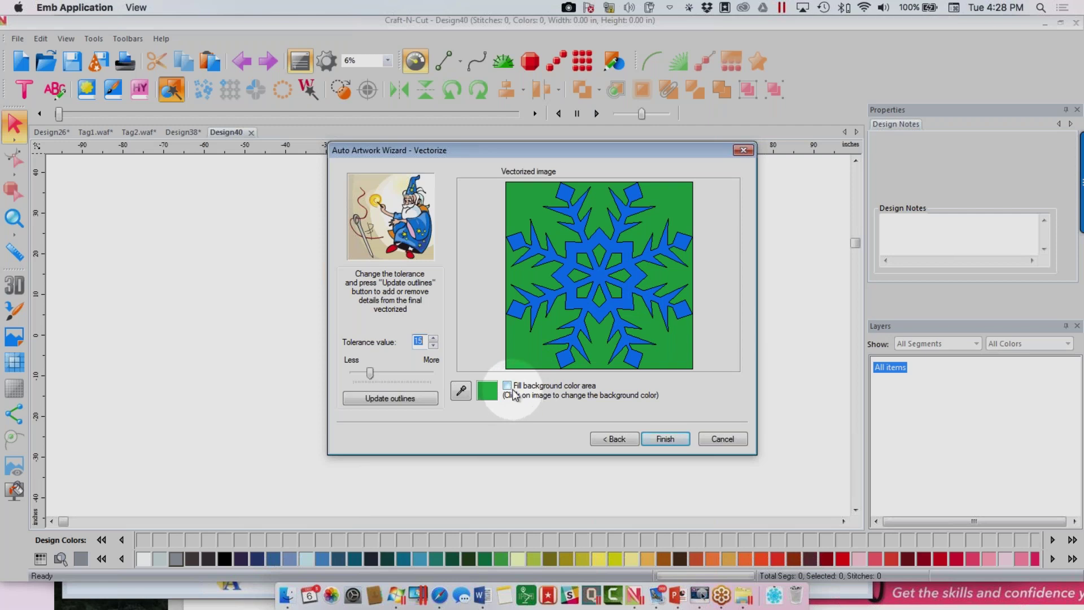
{"action": "left_click", "coordinate": [656, 440]}
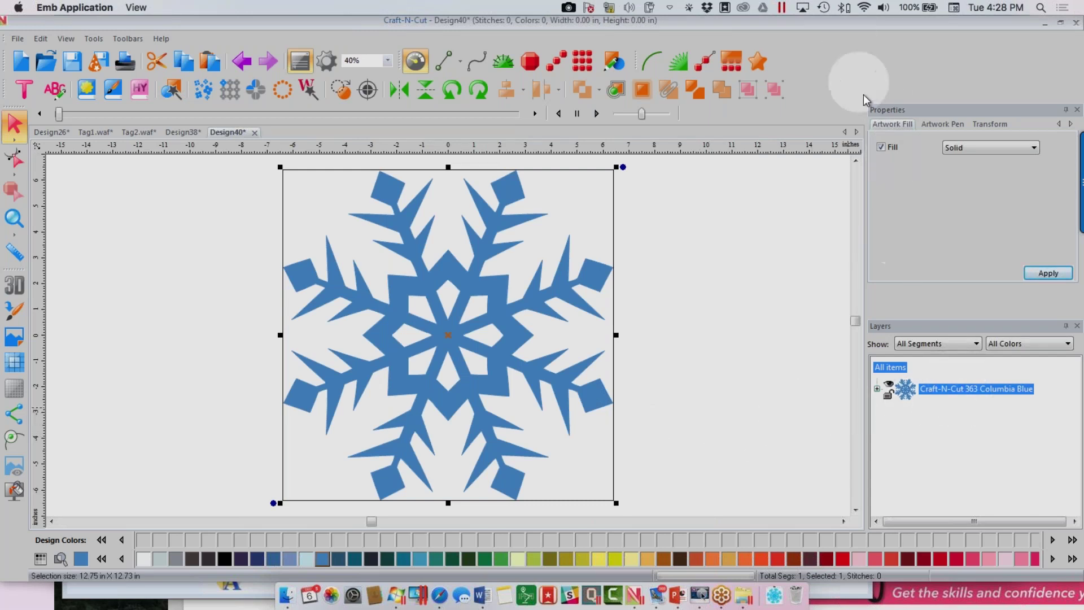
- Turn off the snowflake artwork's fill and inspect the cut outline of its upper-left branch up close
{"action": "left_click", "coordinate": [882, 148]}
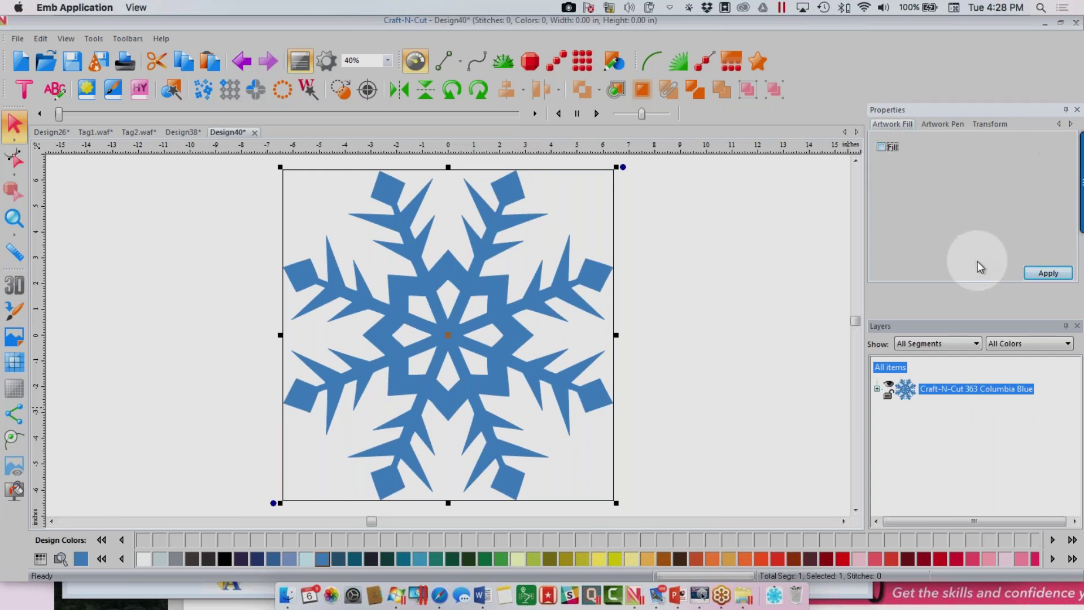
{"action": "left_click", "coordinate": [1049, 273]}
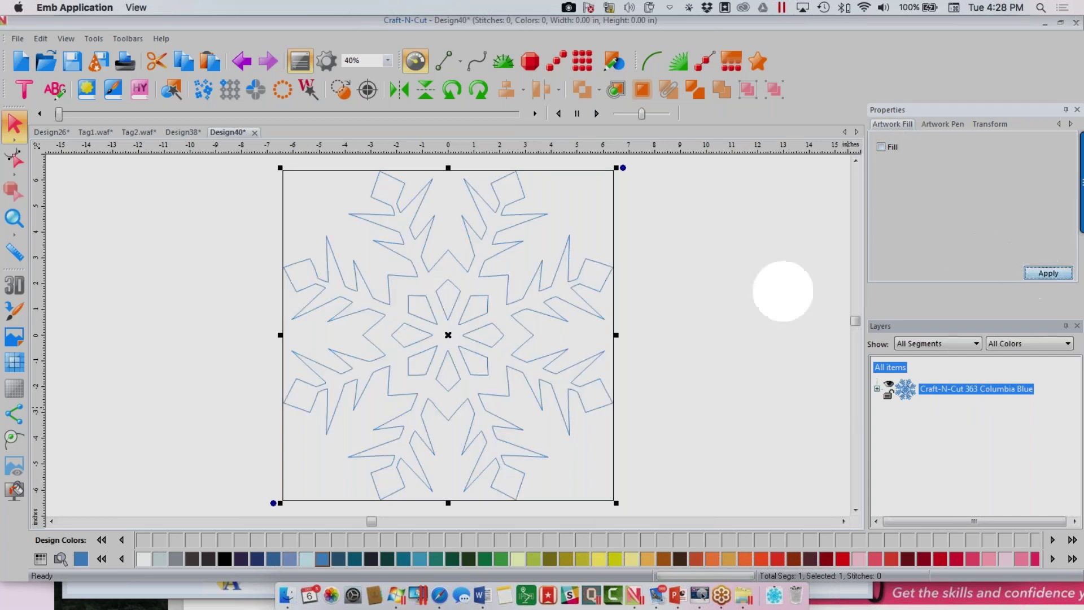
{"action": "left_click_drag", "start_coordinate": [288, 265], "coordinate": [395, 321]}
{"action": "left_click", "coordinate": [16, 219]}
{"action": "left_click_drag", "start_coordinate": [279, 242], "coordinate": [354, 307]}
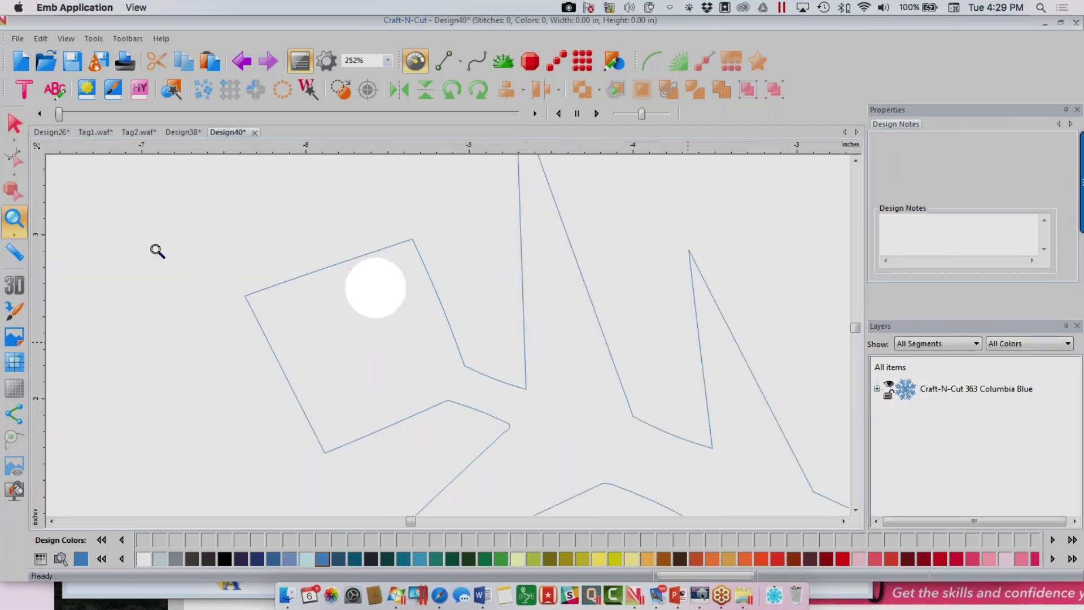
{"action": "left_click", "coordinate": [17, 226]}
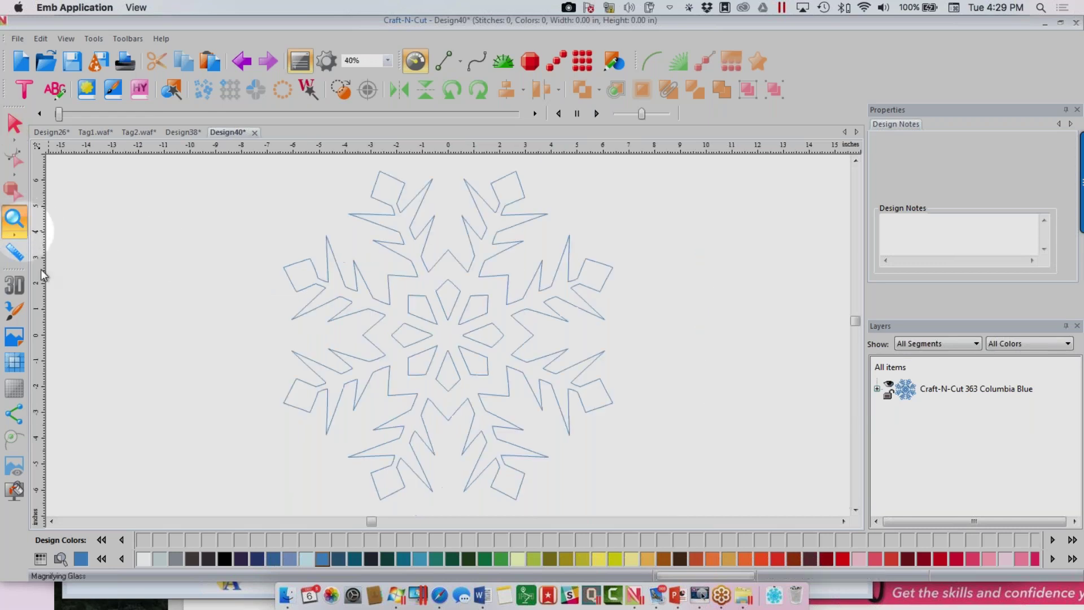
- Display the cutting mat and choose the Brother 12x12 in mat
{"action": "left_click", "coordinate": [12, 390]}
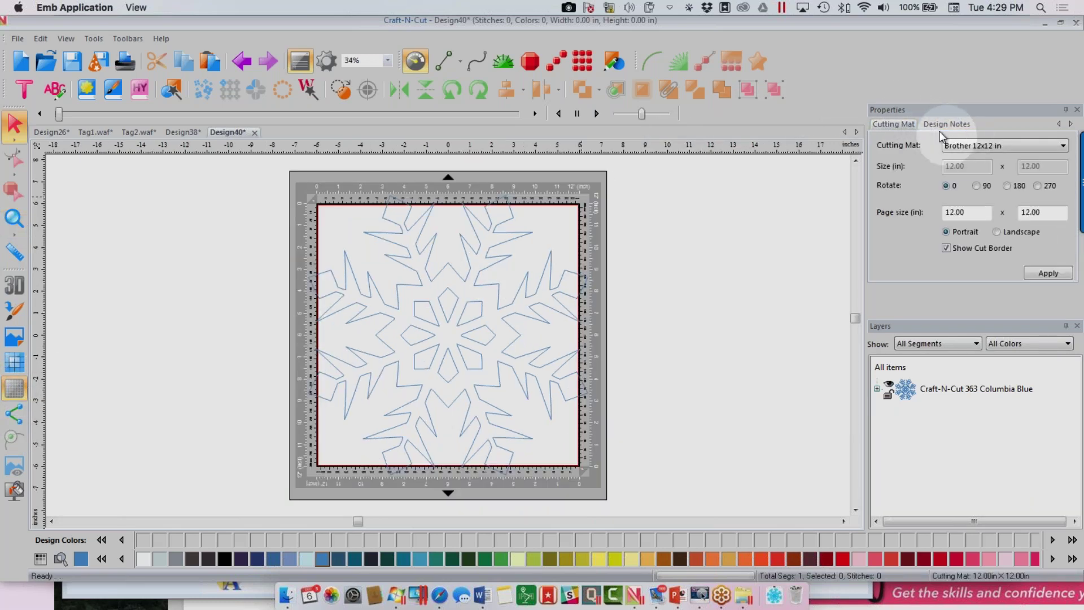
{"action": "left_click", "coordinate": [1063, 146]}
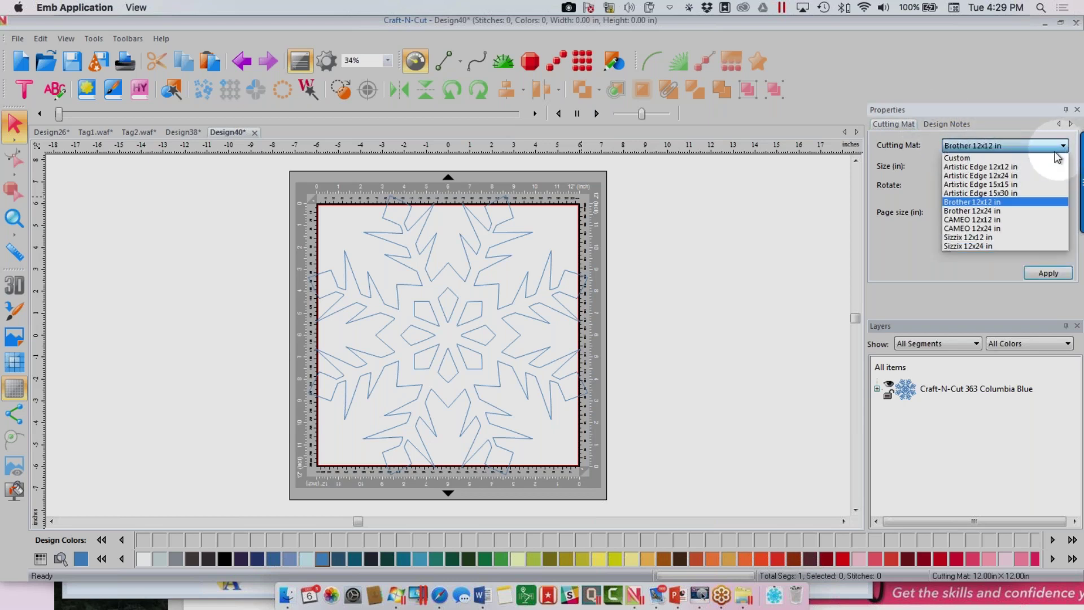
{"action": "left_click", "coordinate": [989, 202]}
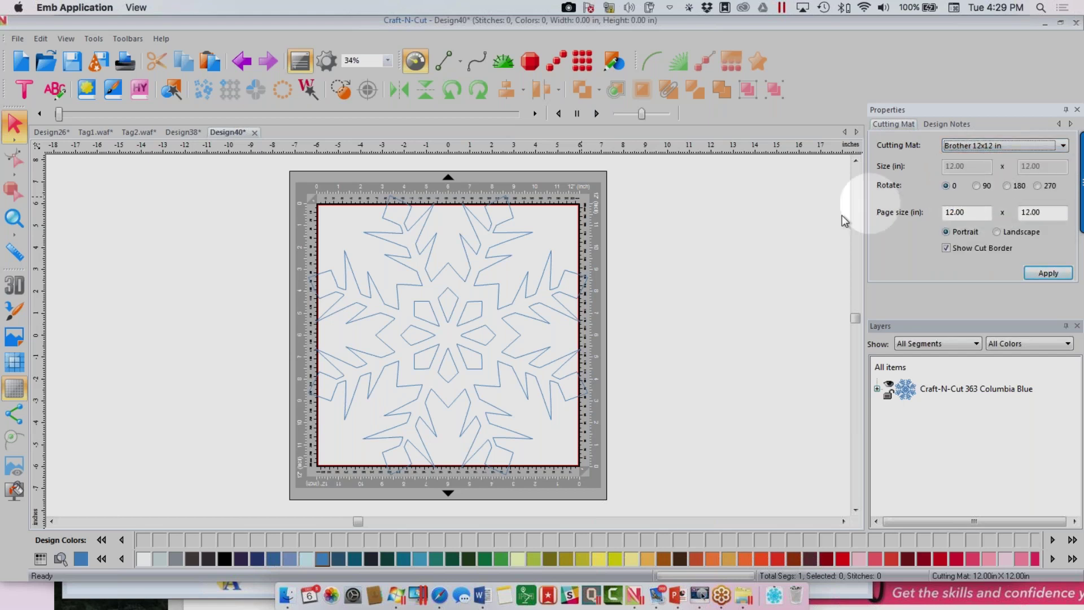
- Shrink the snowflake to about 2.2 in square within the mat's upper-left area and apply a fill to it
{"action": "left_click", "coordinate": [926, 390]}
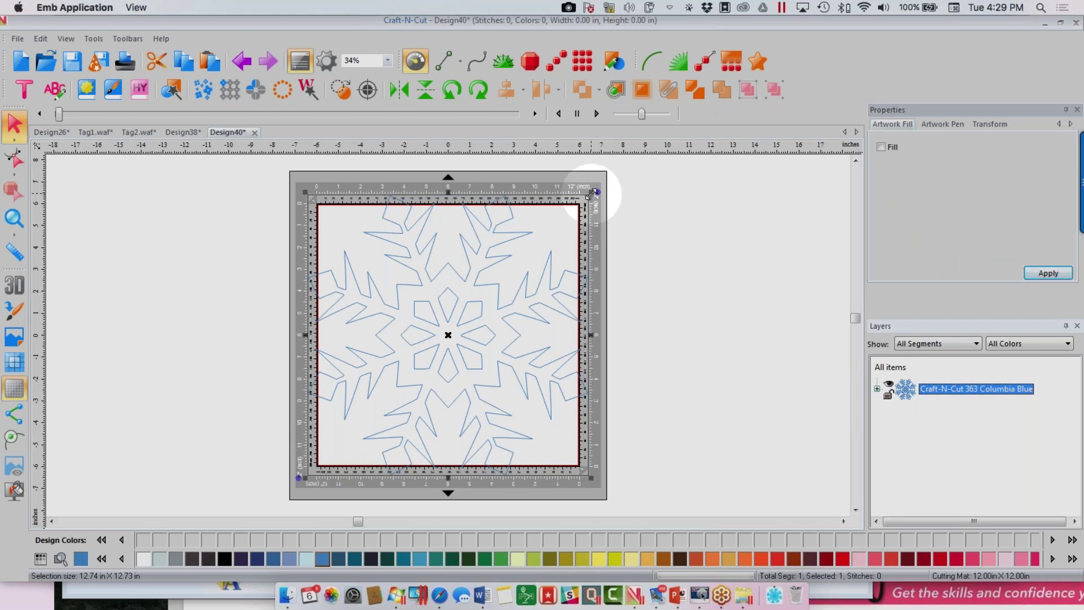
{"action": "left_click_drag", "start_coordinate": [592, 193], "coordinate": [393, 243]}
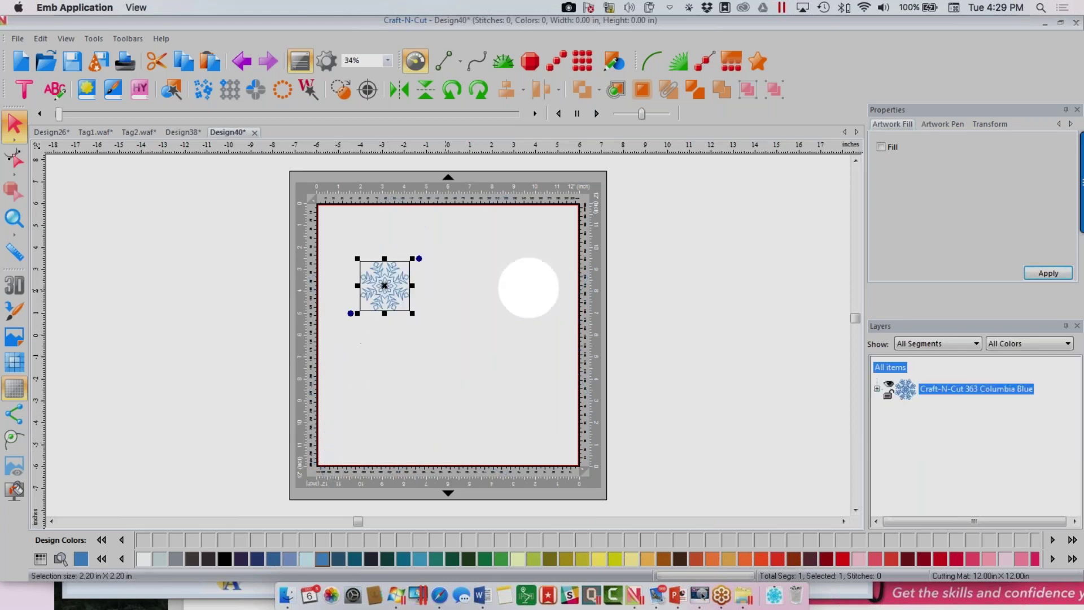
{"action": "left_click", "coordinate": [881, 147]}
{"action": "left_click", "coordinate": [1048, 273]}
- Switch the transform units to inches, maintain the aspect ratio, and set the snowflake's width to 1 inch
{"action": "left_click", "coordinate": [991, 125]}
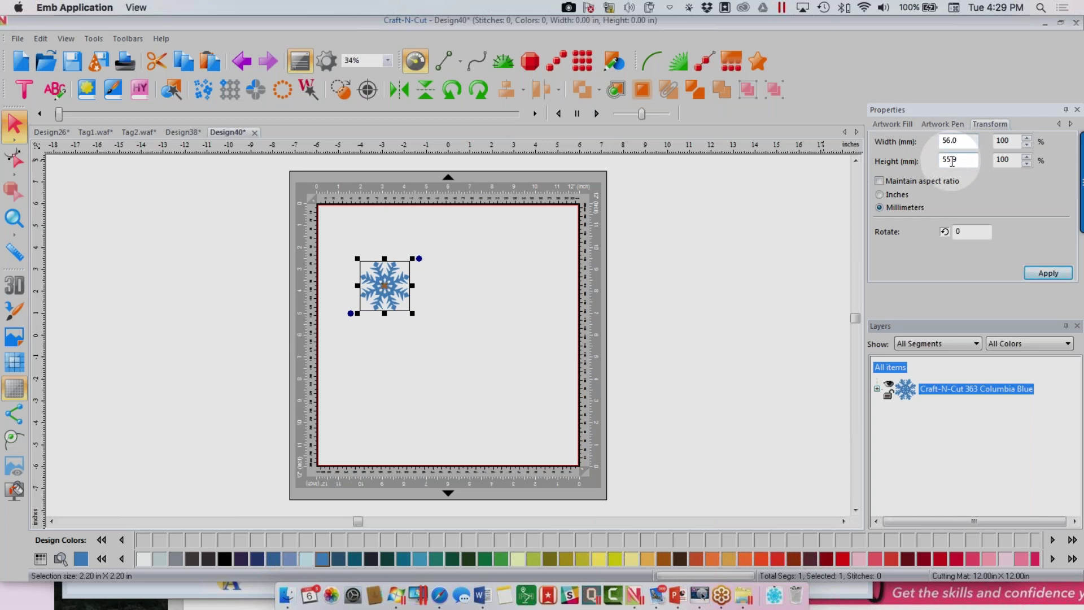
{"action": "left_click", "coordinate": [880, 194]}
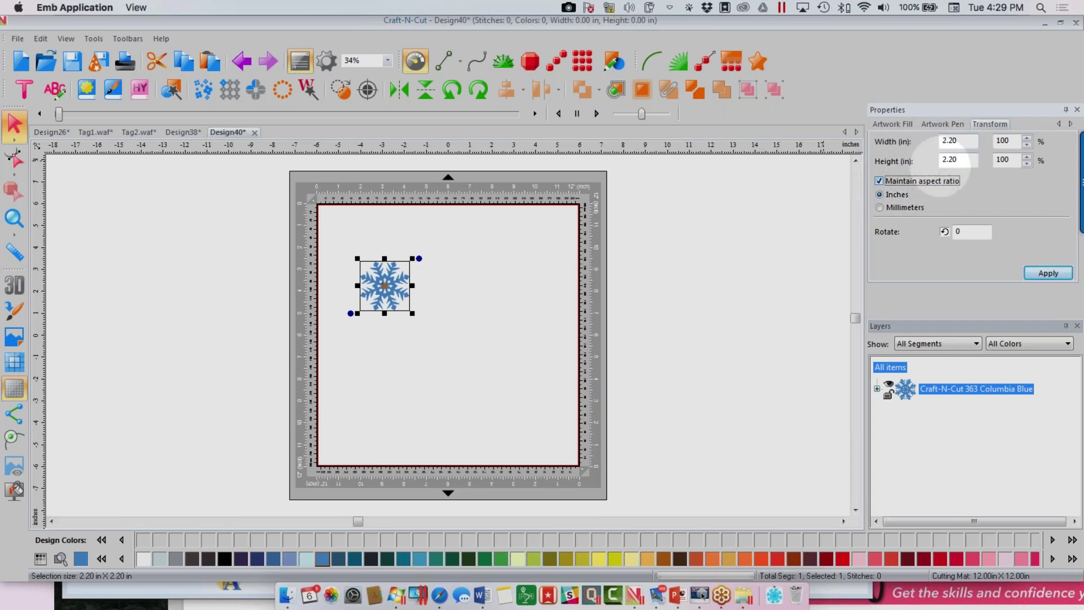
{"action": "double_click", "coordinate": [959, 141]}
{"action": "type", "text": "1"}
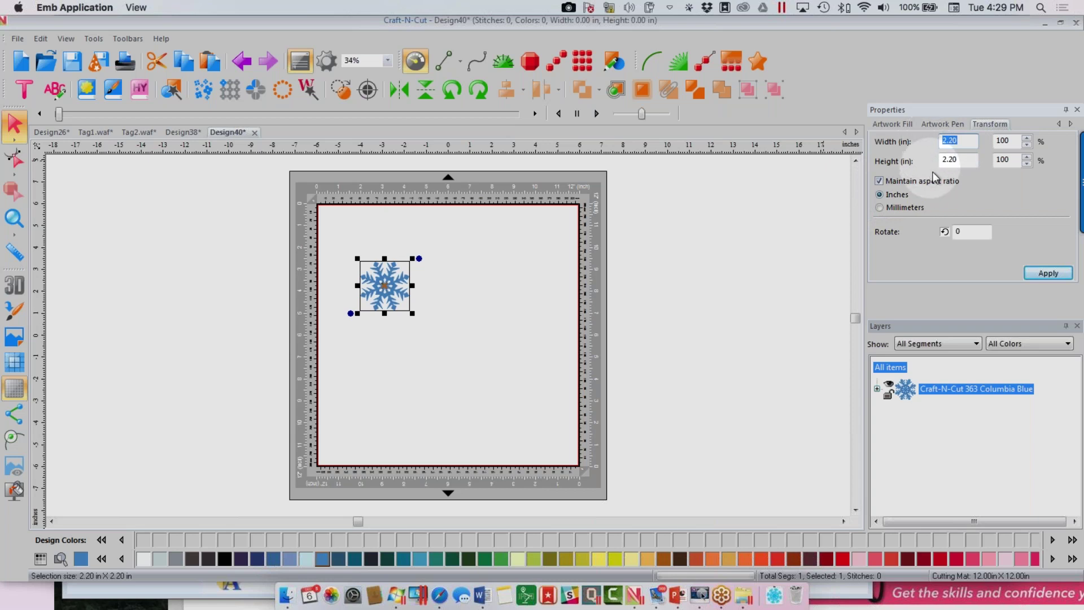
{"action": "left_click", "coordinate": [1049, 273]}
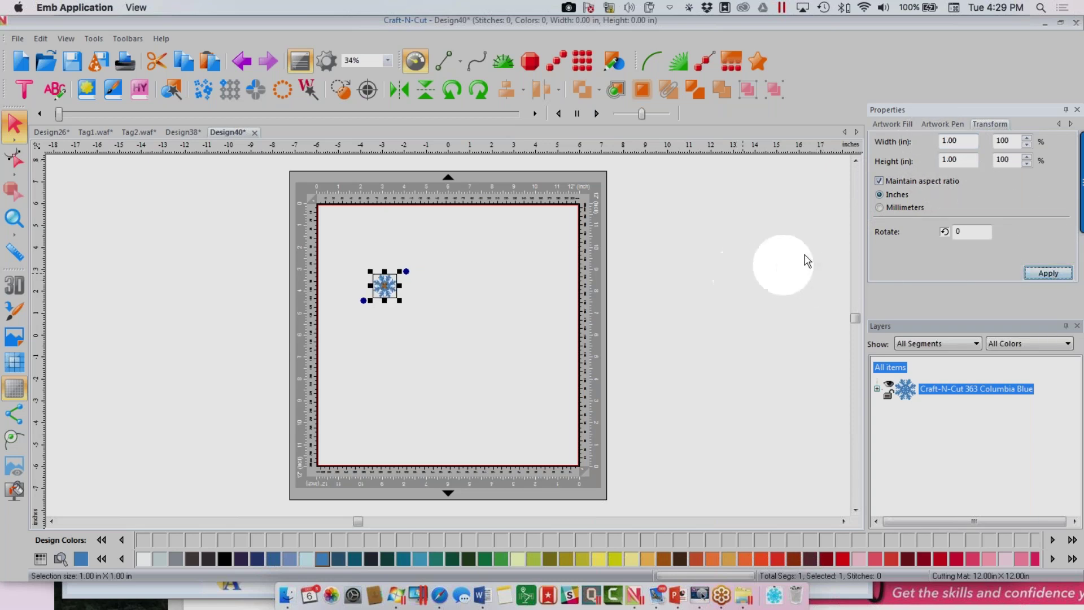
- Copy and paste the snowflake, and place the duplicate about 3.8 in to the right of the original
{"action": "left_click", "coordinate": [390, 290]}
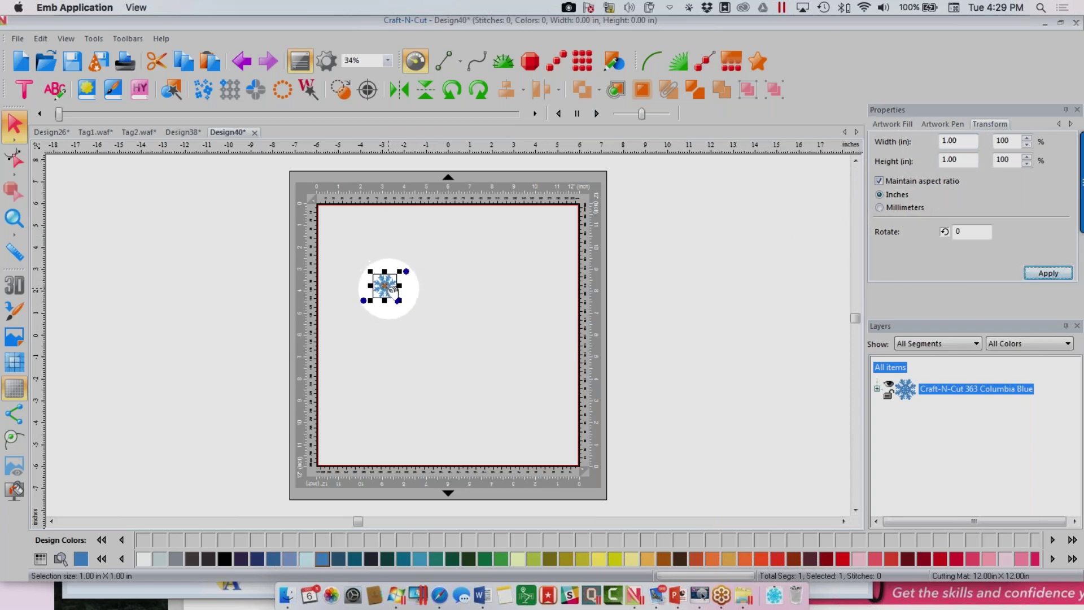
{"action": "right_click", "coordinate": [392, 289]}
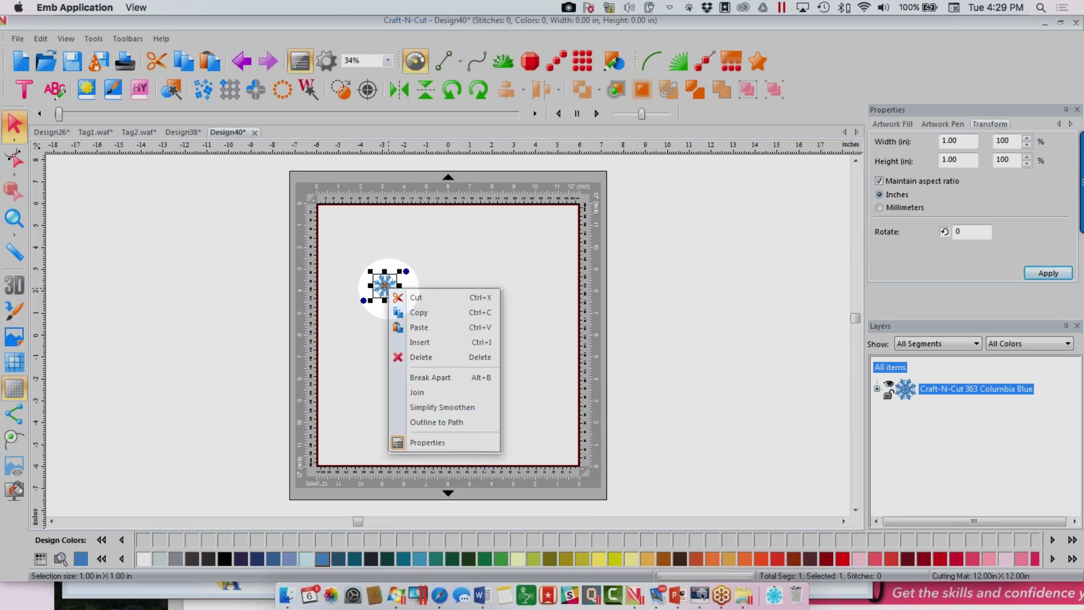
{"action": "left_click", "coordinate": [419, 313]}
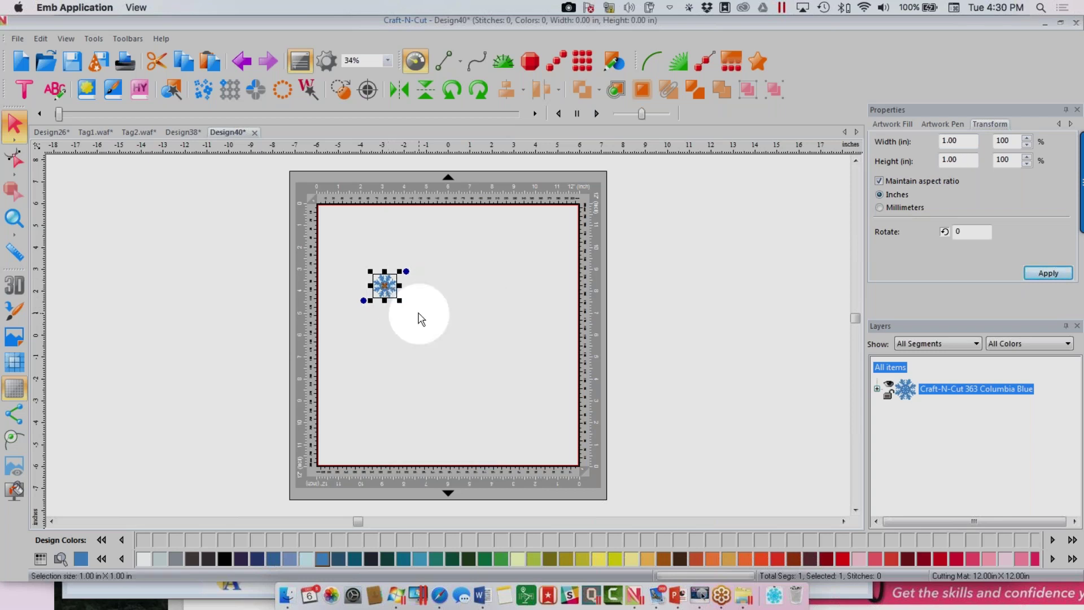
{"action": "right_click", "coordinate": [396, 294]}
{"action": "left_click", "coordinate": [403, 330]}
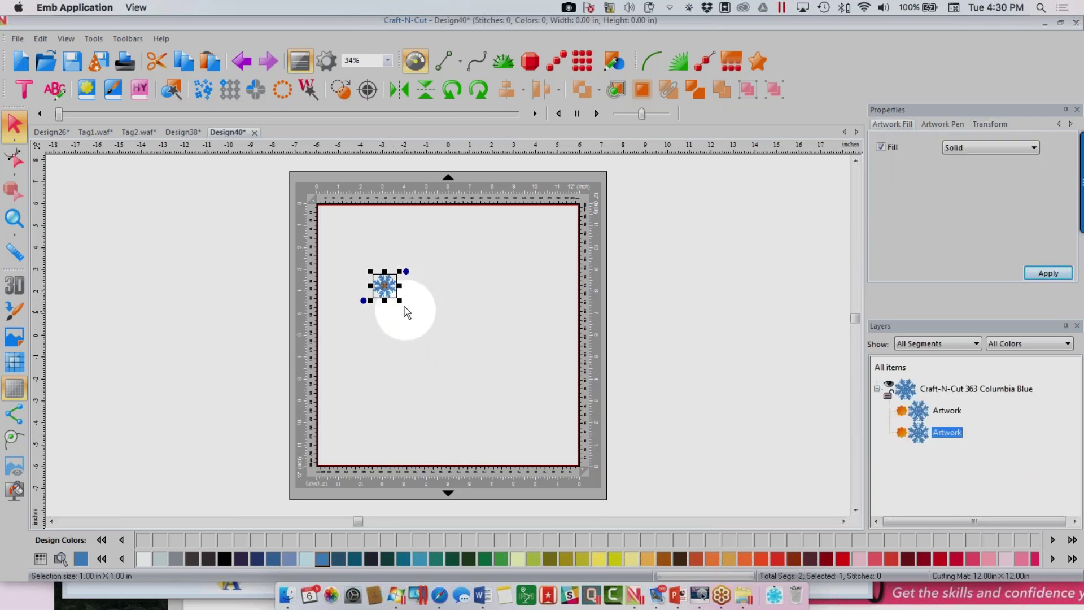
{"action": "left_click_drag", "start_coordinate": [384, 285], "coordinate": [468, 276]}
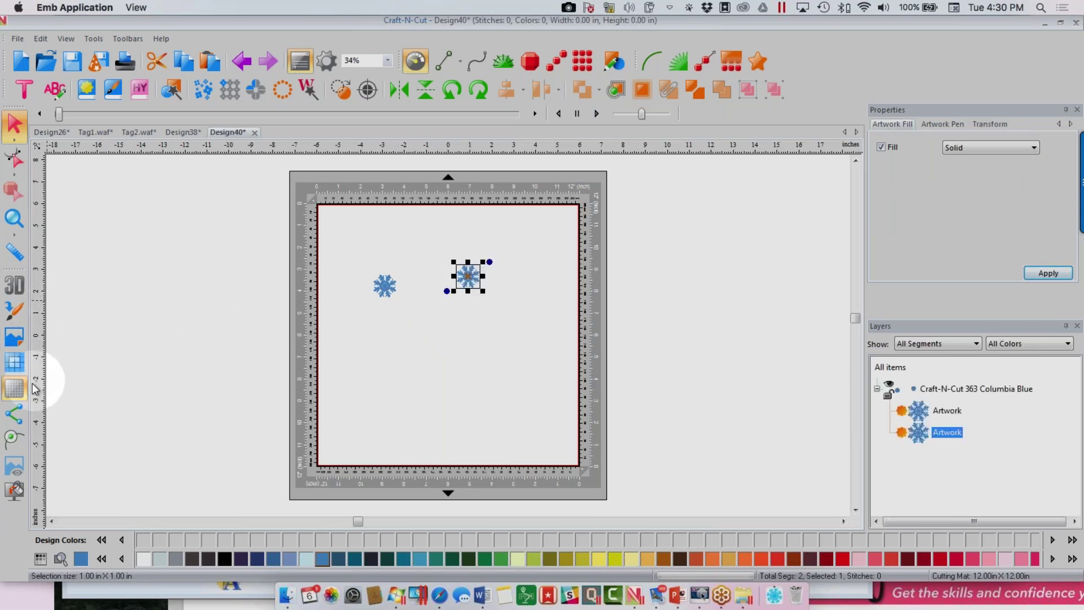
- With the cutting mat hidden, enlarge the duplicate snowflake slightly and recolor it Craft-N-Cut 192 Deep Rust
{"action": "left_click", "coordinate": [15, 393]}
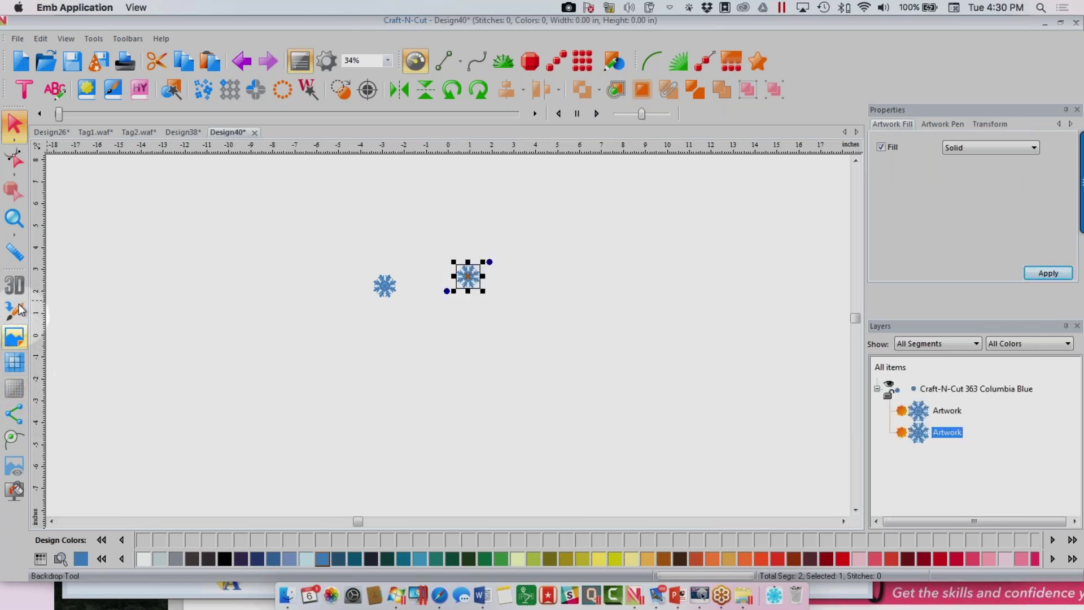
{"action": "left_click", "coordinate": [15, 218]}
{"action": "left_click", "coordinate": [418, 291]}
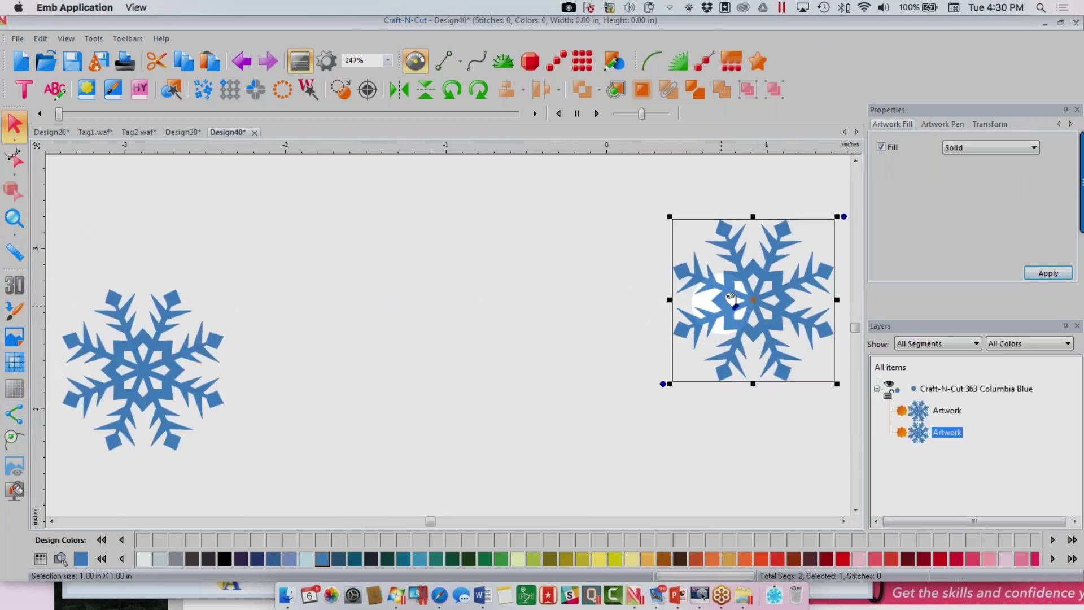
{"action": "left_click", "coordinate": [672, 218]}
{"action": "left_click_drag", "start_coordinate": [668, 215], "coordinate": [643, 191]}
{"action": "left_click", "coordinate": [828, 559]}
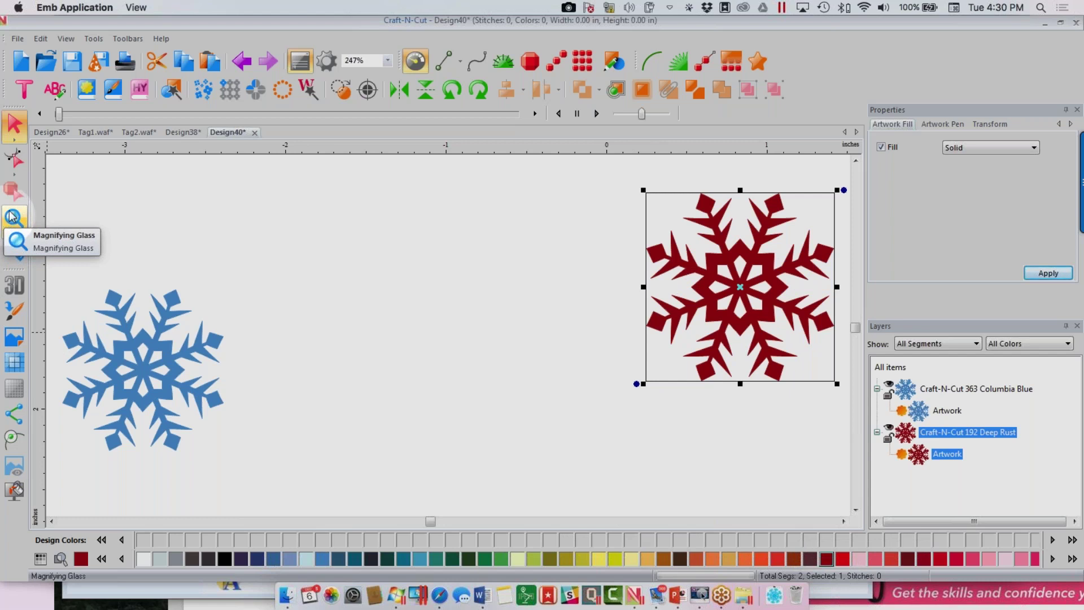
- Add a normal text object above the red snowflake and recolor it Craft-N-Cut 512 Primrose Jasmine
{"action": "left_click", "coordinate": [24, 97]}
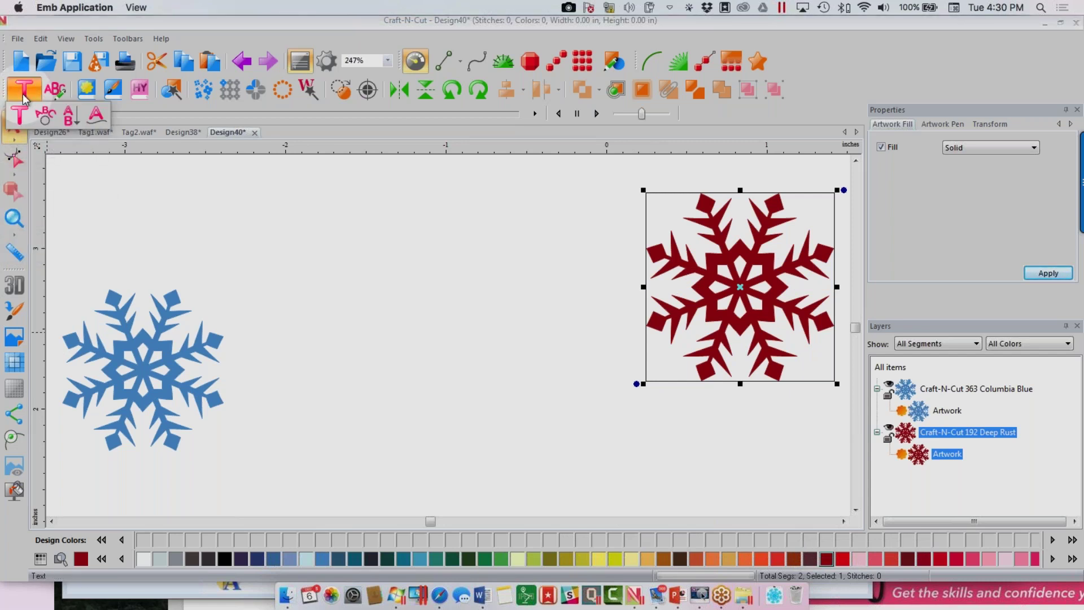
{"action": "left_click", "coordinate": [20, 116]}
{"action": "left_click", "coordinate": [370, 235]}
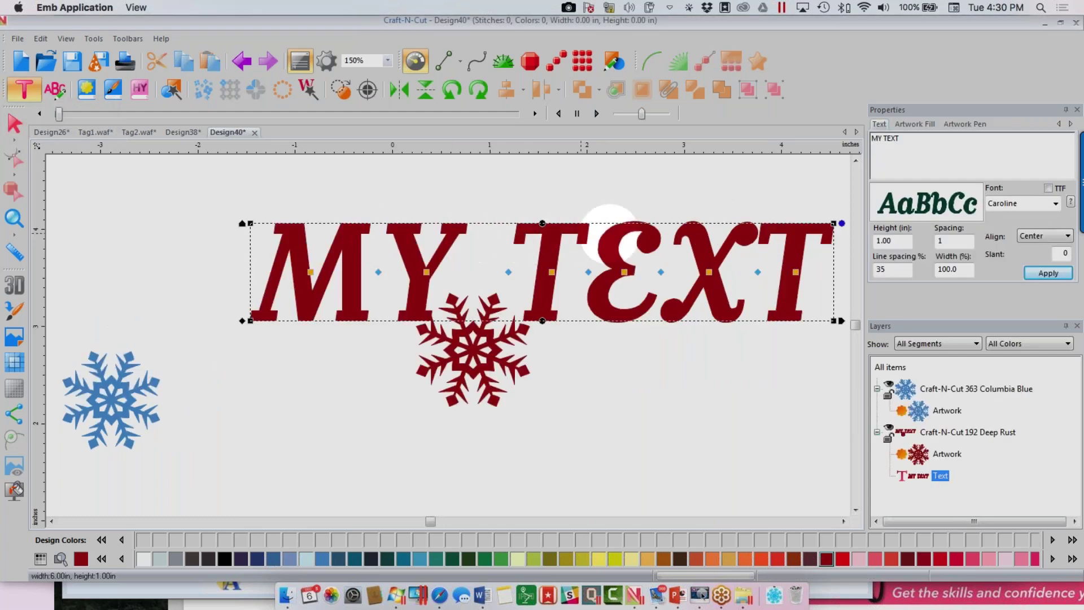
{"action": "left_click", "coordinate": [713, 561]}
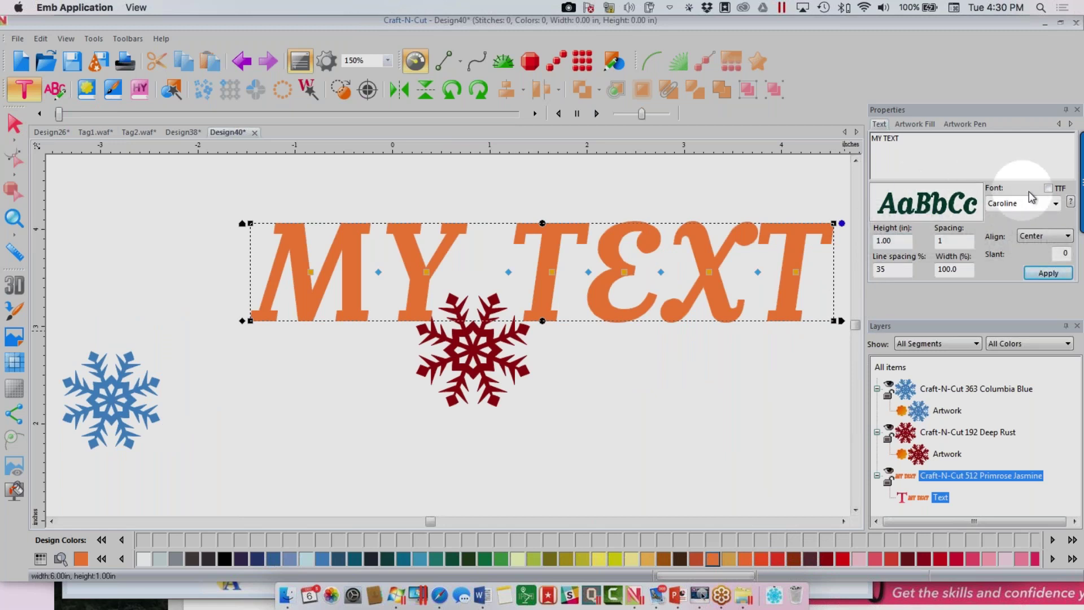
- Try the TrueType font Magnolia Sky on the text with the wording "Baby it's / cold / outside" on three lines
{"action": "left_click", "coordinate": [1048, 189]}
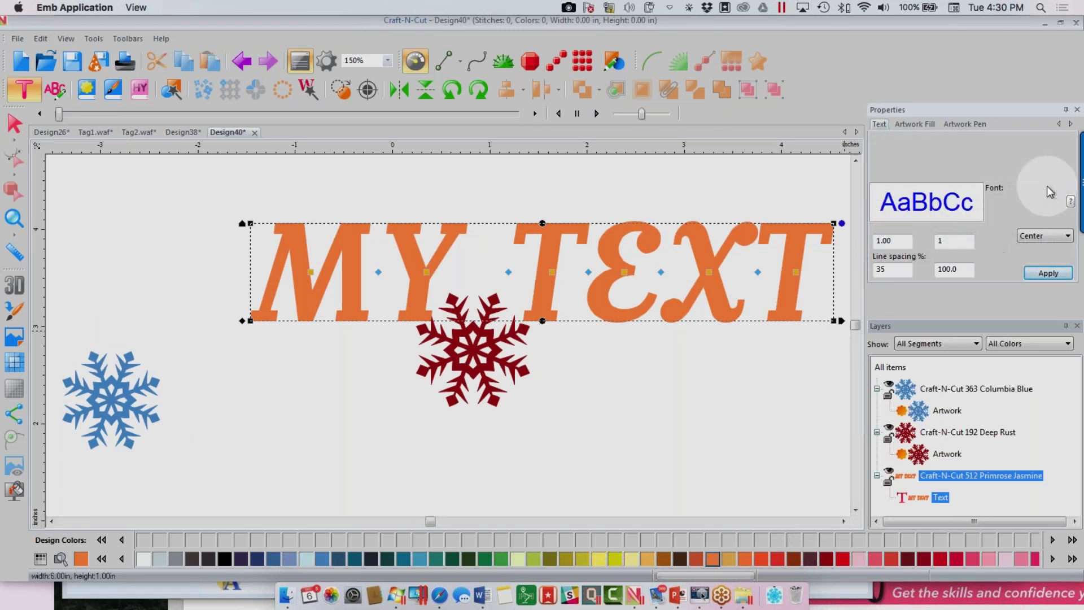
{"action": "left_click", "coordinate": [1055, 203]}
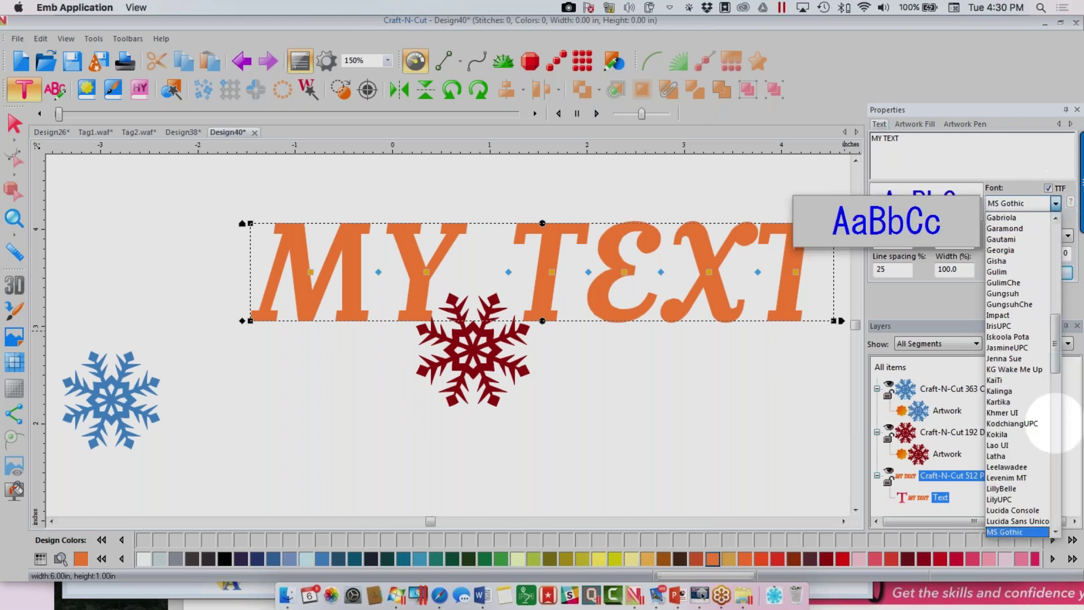
{"action": "left_click", "coordinate": [1056, 532]}
{"action": "scroll", "coordinate": [1037, 506], "scroll_direction": "down", "scroll_amount": 4}
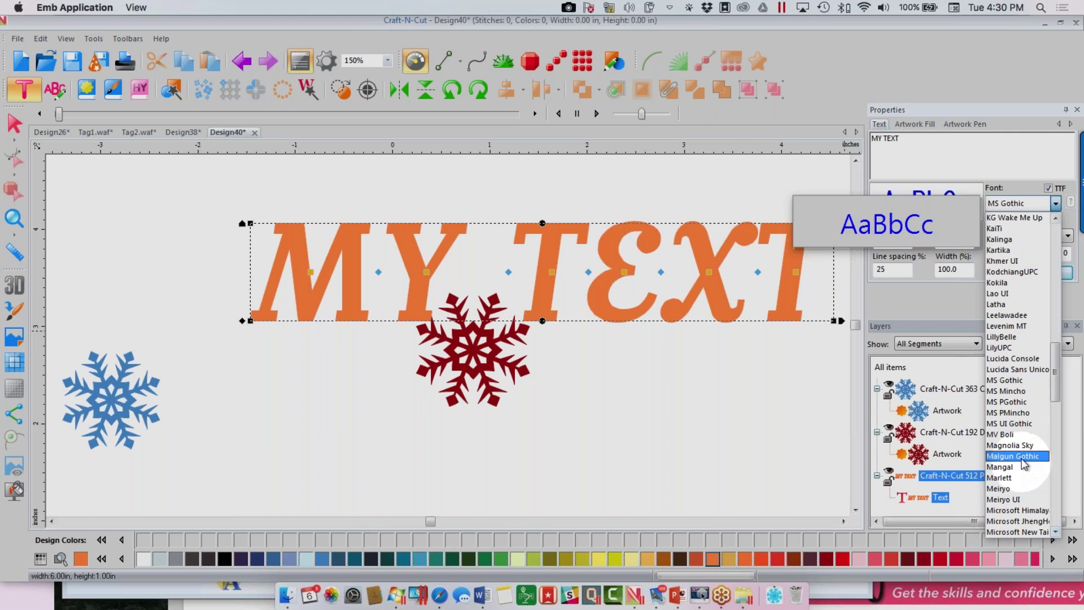
{"action": "left_click", "coordinate": [1022, 446]}
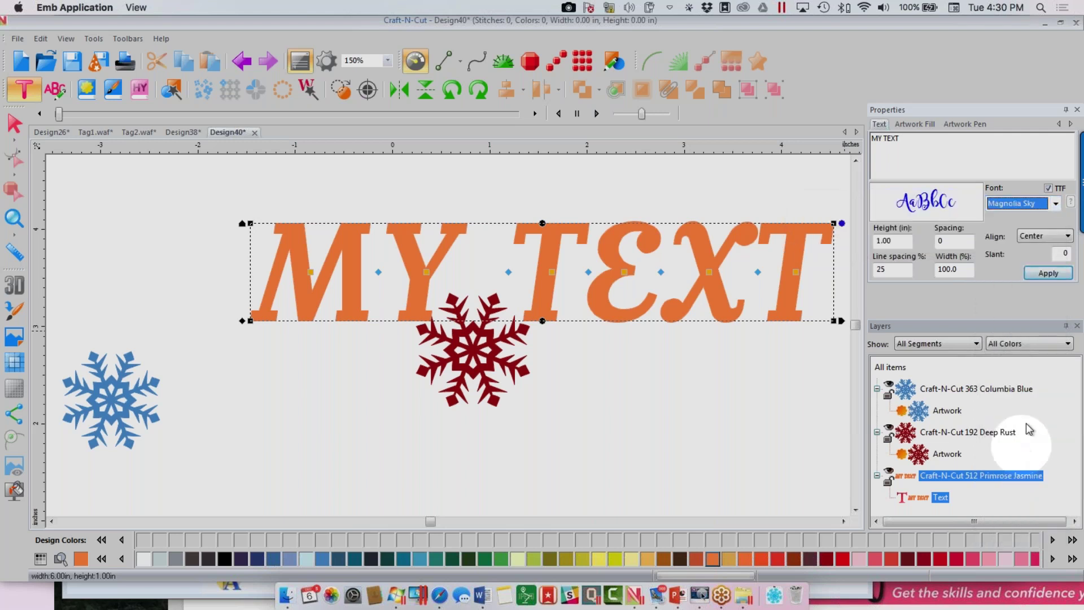
{"action": "left_click_drag", "start_coordinate": [919, 145], "coordinate": [847, 141]}
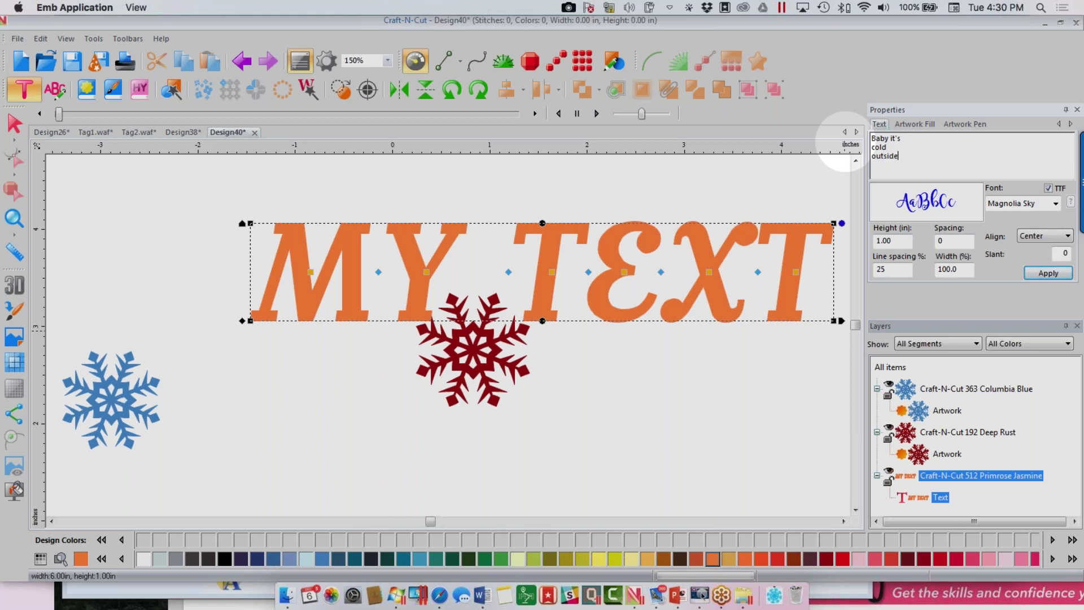
{"action": "left_click", "coordinate": [1048, 273]}
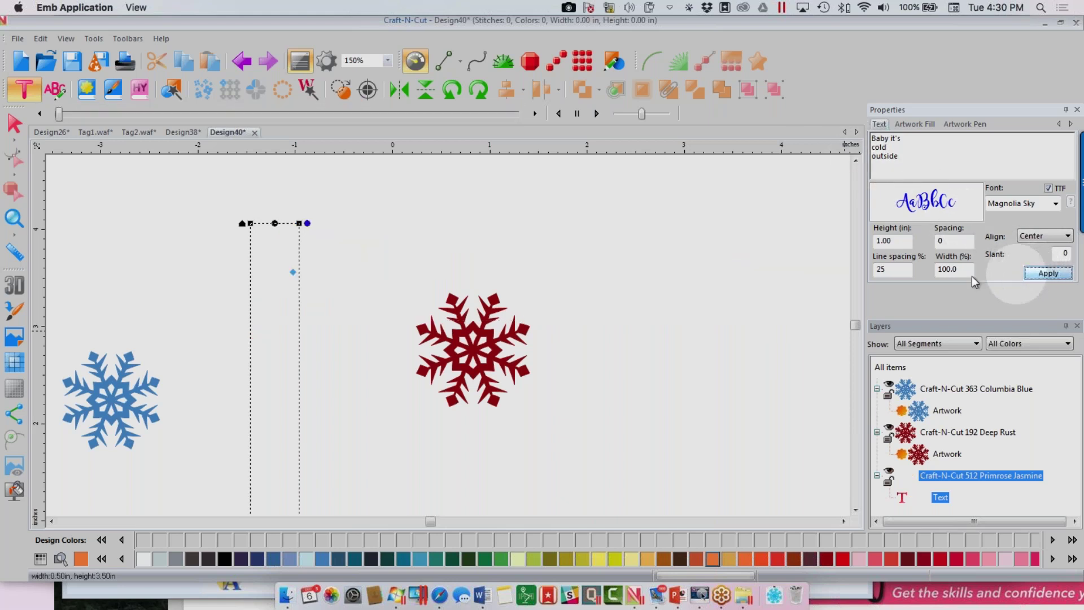
- Try replacing the wording of the Magnolia Sky text with "baby"
{"action": "left_click", "coordinate": [15, 219]}
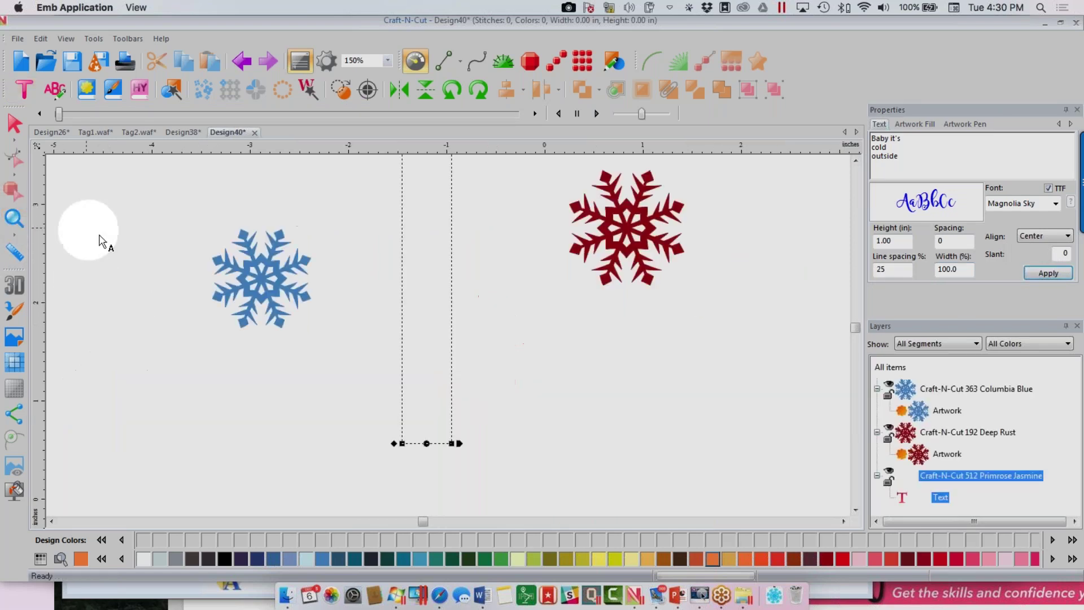
{"action": "left_click", "coordinate": [927, 164]}
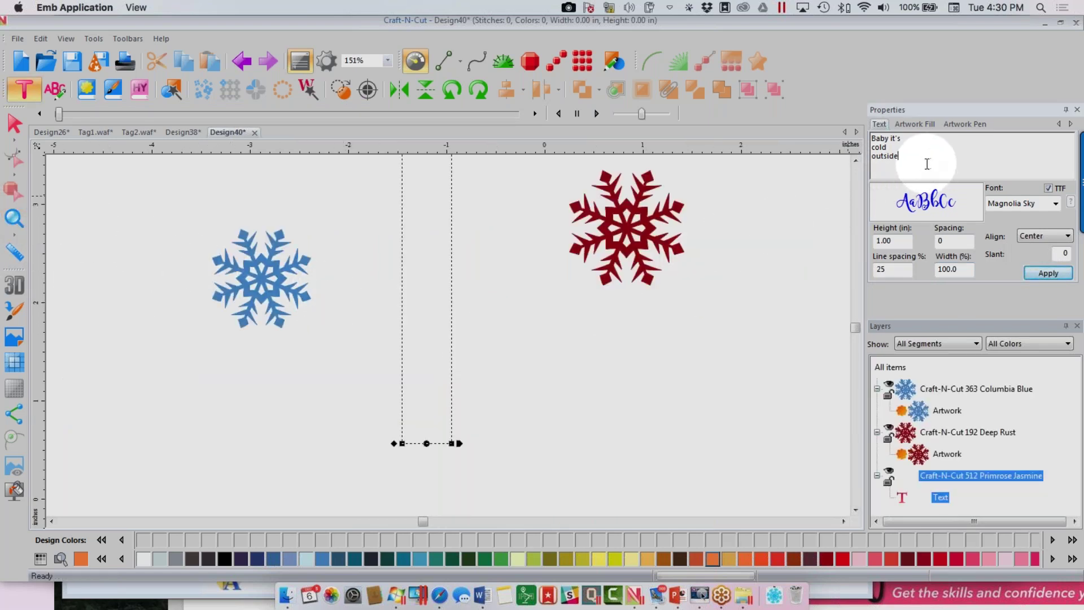
{"action": "left_click_drag", "start_coordinate": [916, 163], "coordinate": [874, 131]}
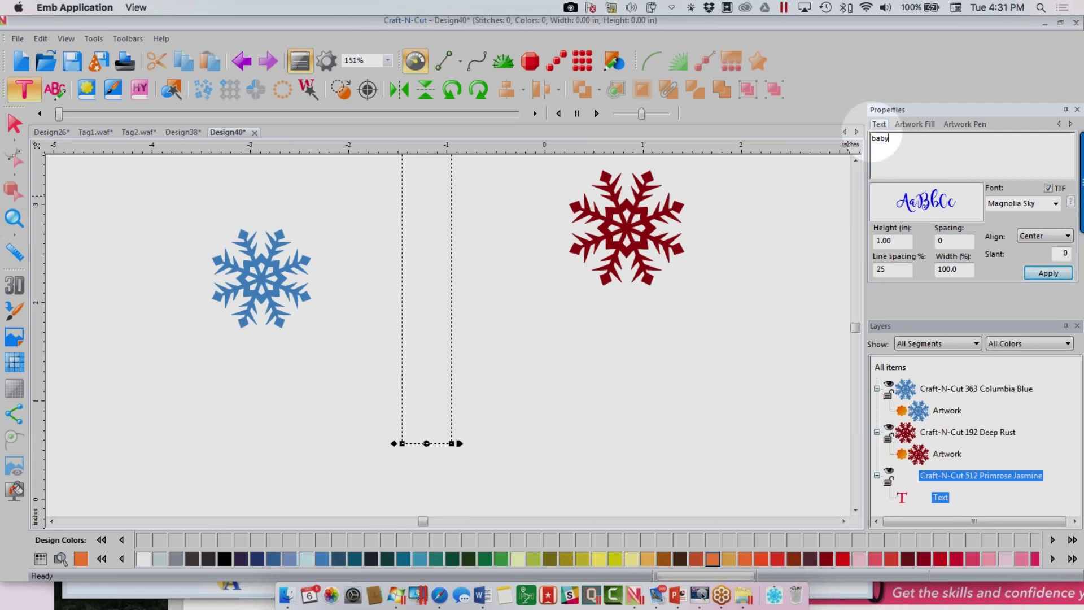
{"action": "type", "text": "baby"}
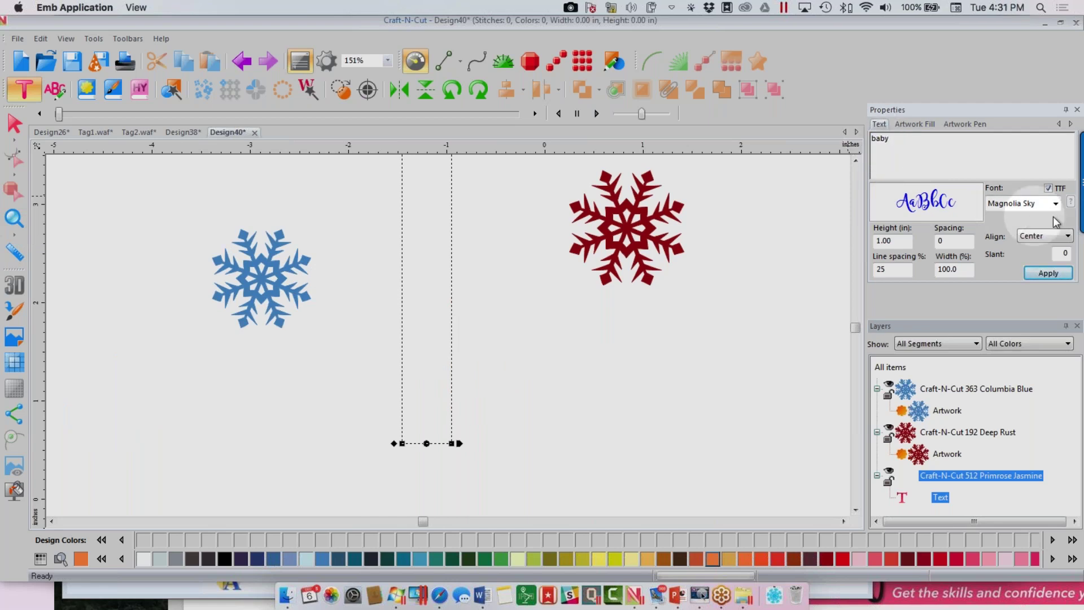
{"action": "left_click", "coordinate": [1047, 278]}
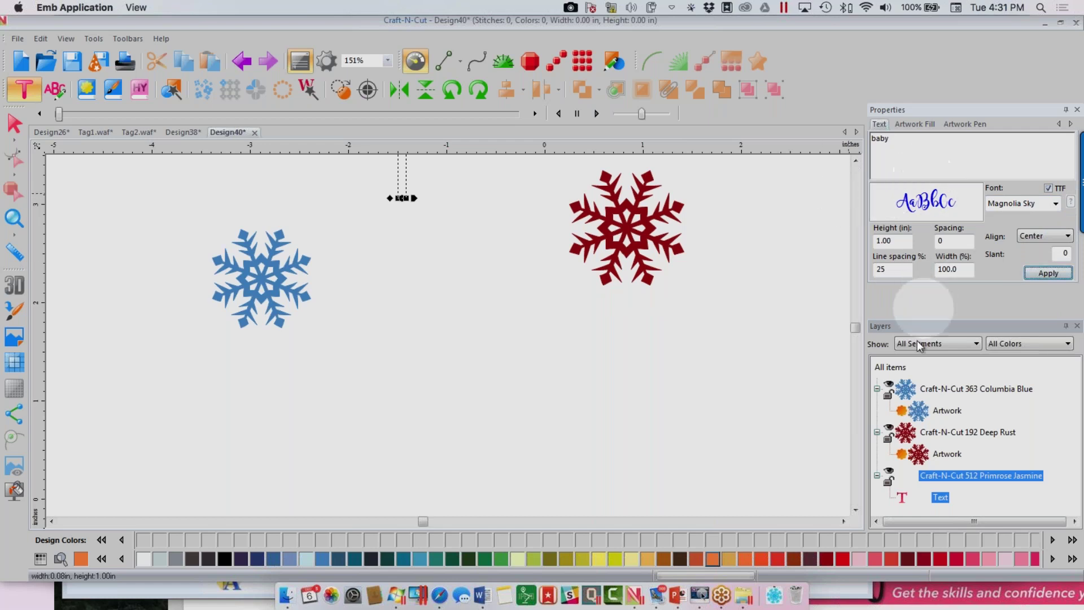
- Switch the text from TrueType to the built-in Bridal Large font and reword it "Baby it's / cold outside" on two lines
{"action": "left_click", "coordinate": [1047, 189]}
{"action": "left_click", "coordinate": [1056, 204]}
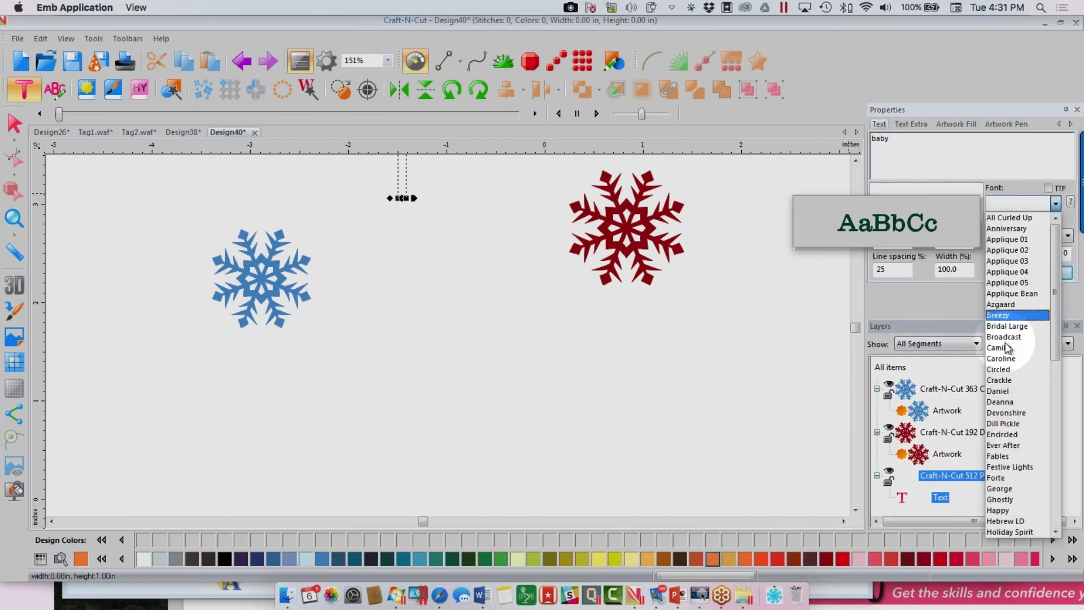
{"action": "left_click", "coordinate": [1011, 326]}
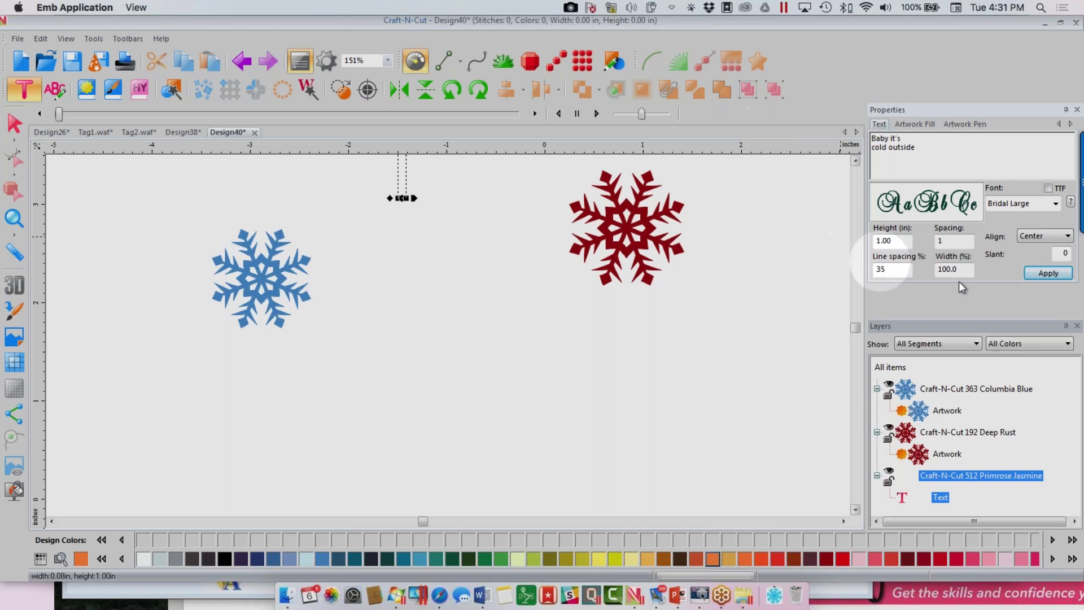
{"action": "left_click", "coordinate": [1048, 273]}
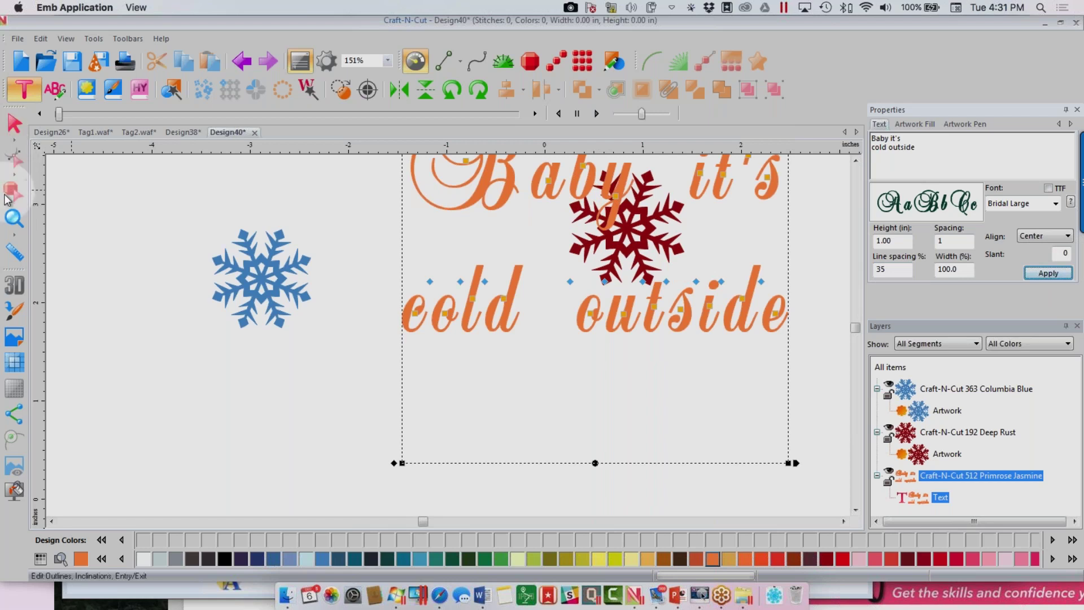
- Move the lettering about 1.1 in to the left and hide both the Columbia Blue and Deep Rust snowflakes
{"action": "left_click", "coordinate": [12, 219]}
{"action": "left_click", "coordinate": [453, 230]}
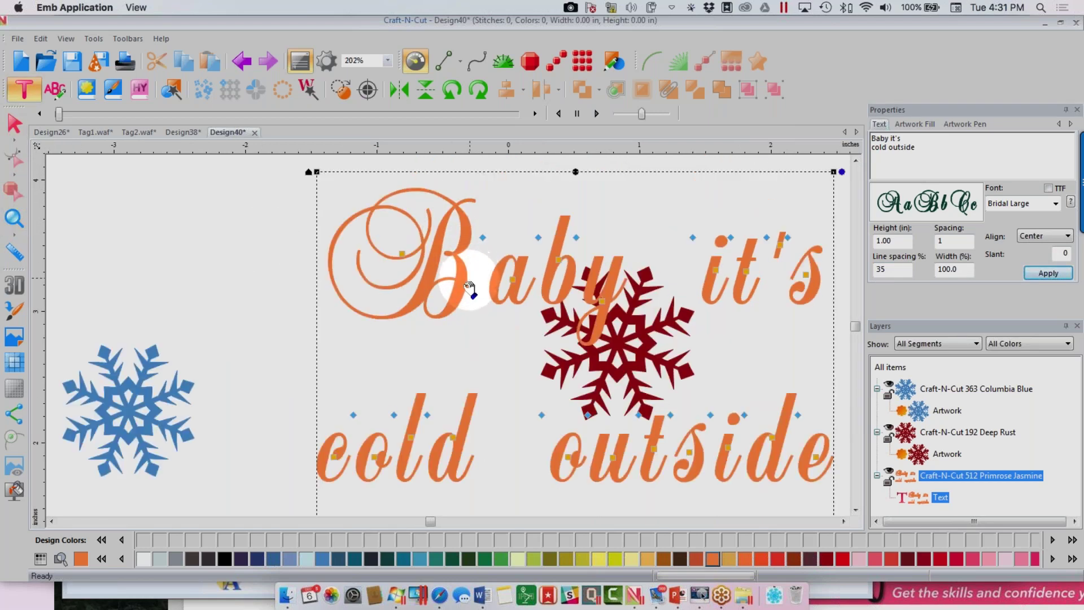
{"action": "left_click_drag", "start_coordinate": [462, 291], "coordinate": [320, 277]}
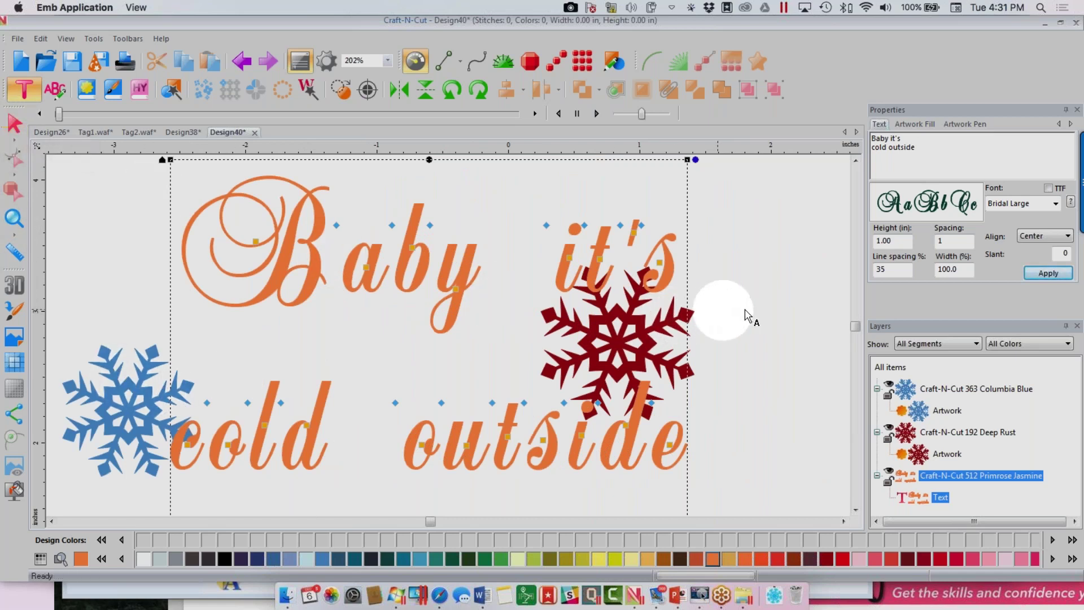
{"action": "left_click", "coordinate": [889, 386]}
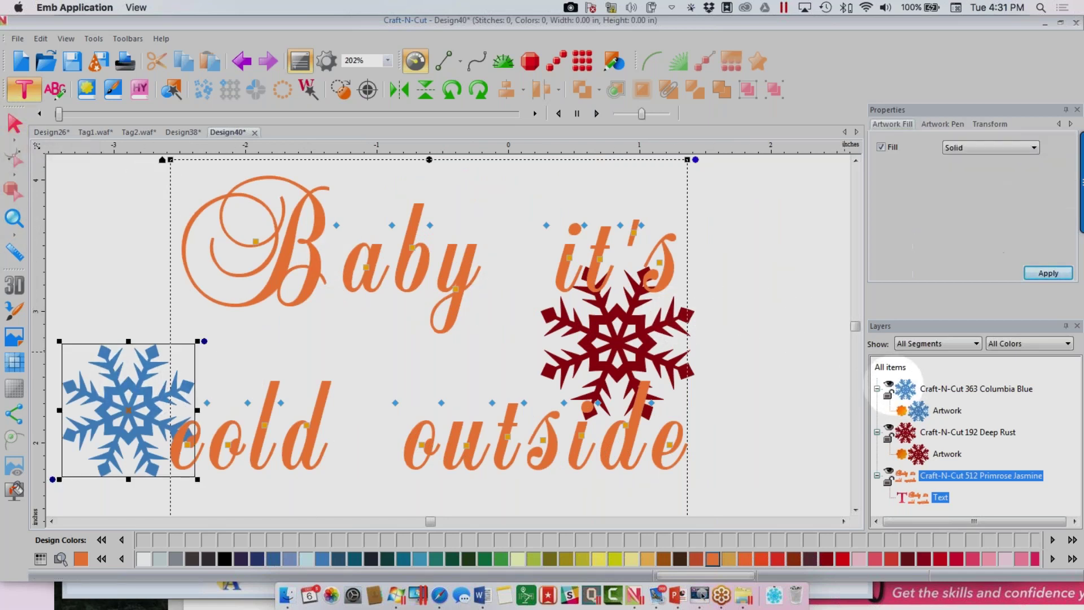
{"action": "left_click", "coordinate": [889, 430]}
- Set the line spacing of the "Baby it's cold outside" text to 10%
{"action": "left_click", "coordinate": [924, 475]}
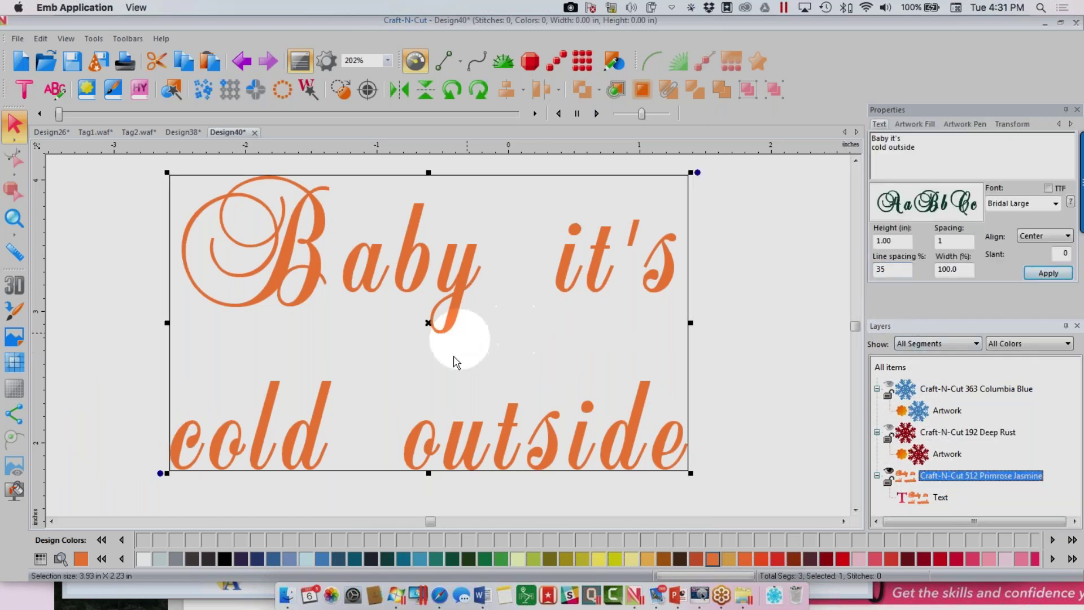
{"action": "double_click", "coordinate": [877, 269]}
{"action": "type", "text": "1"}
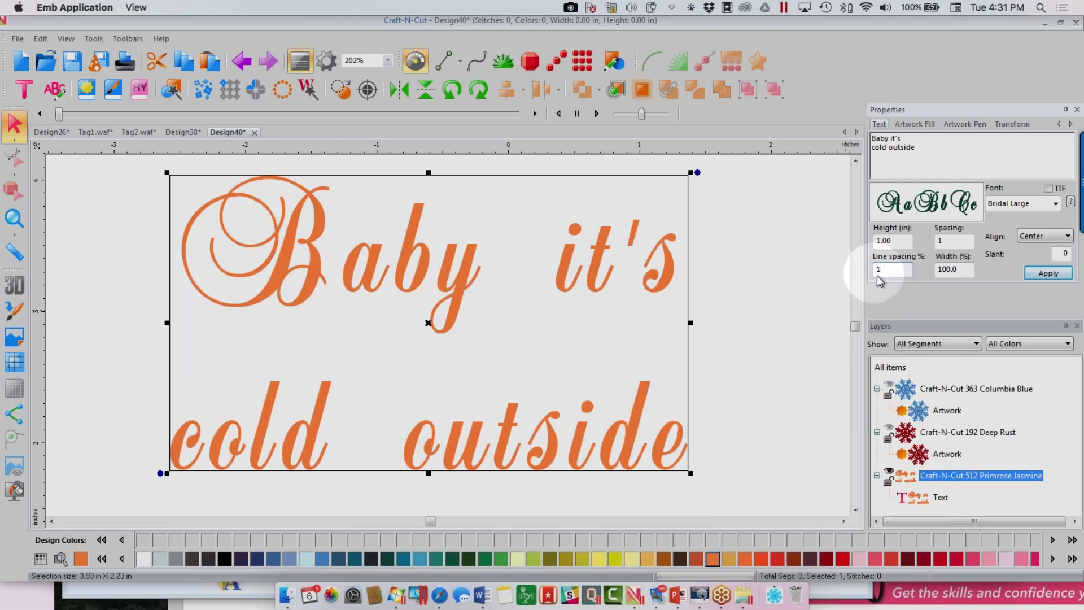
{"action": "type", "text": "0"}
{"action": "left_click", "coordinate": [1048, 273]}
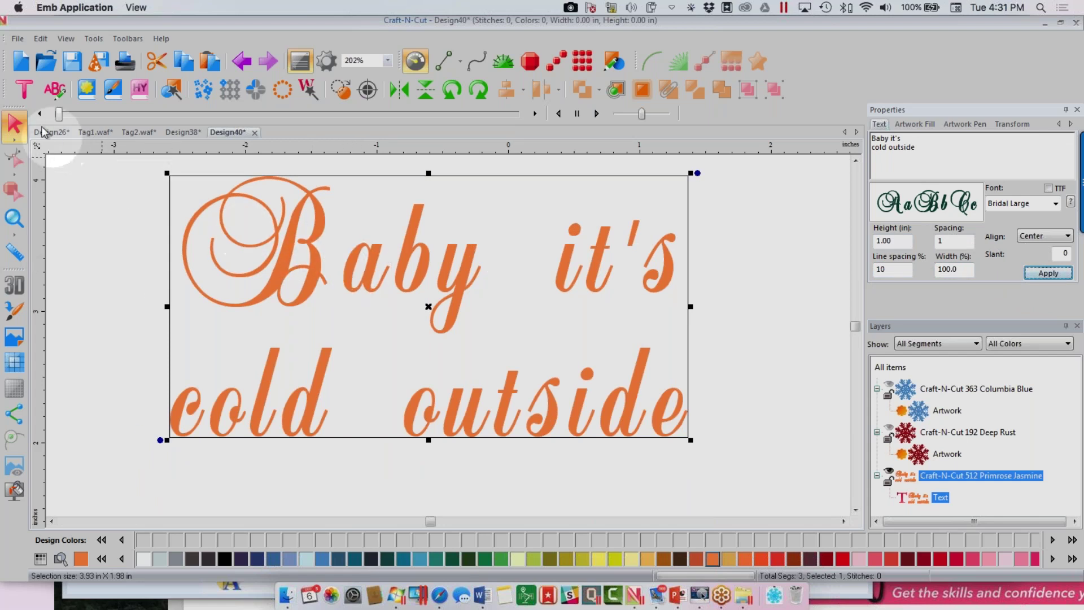
- Shift the "a" in "Baby" closer to the "B" and tighten the letter gaps along the first line of text
{"action": "left_click", "coordinate": [28, 101]}
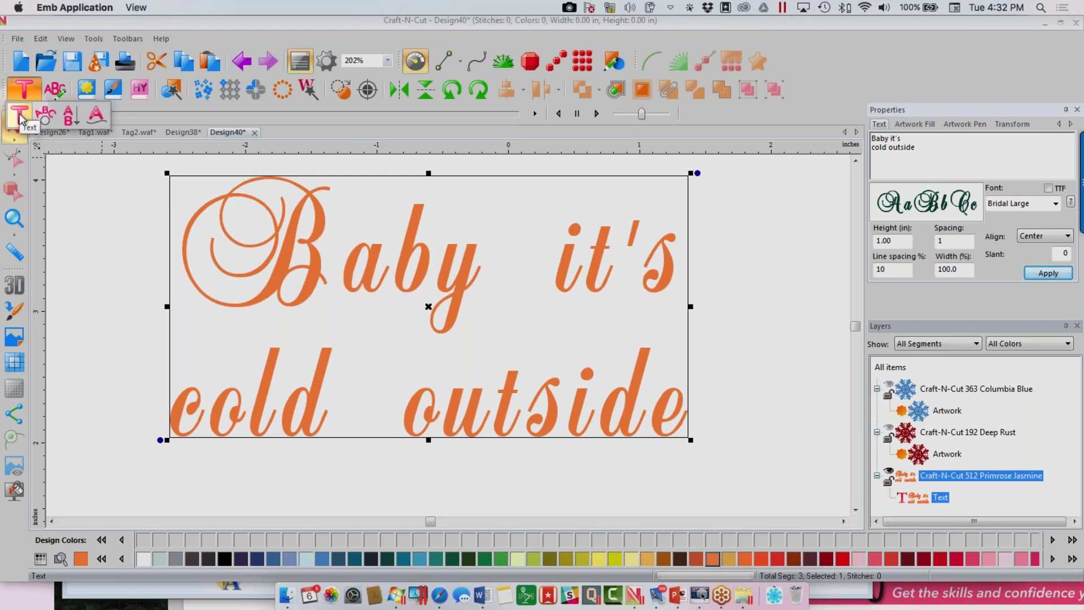
{"action": "left_click", "coordinate": [20, 118]}
{"action": "left_click", "coordinate": [339, 293]}
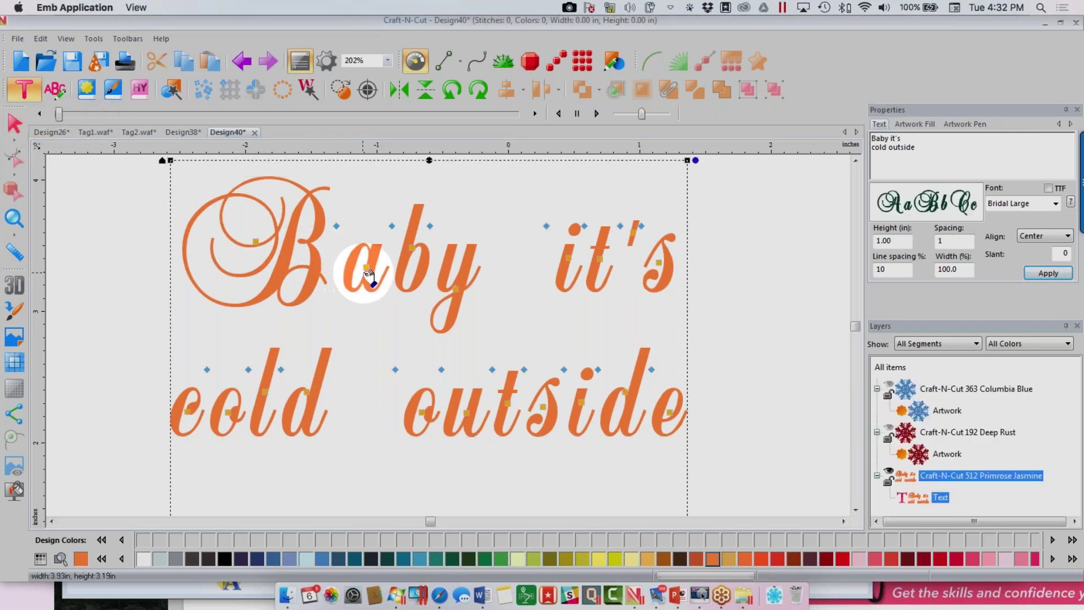
{"action": "left_click_drag", "start_coordinate": [367, 270], "coordinate": [355, 268]}
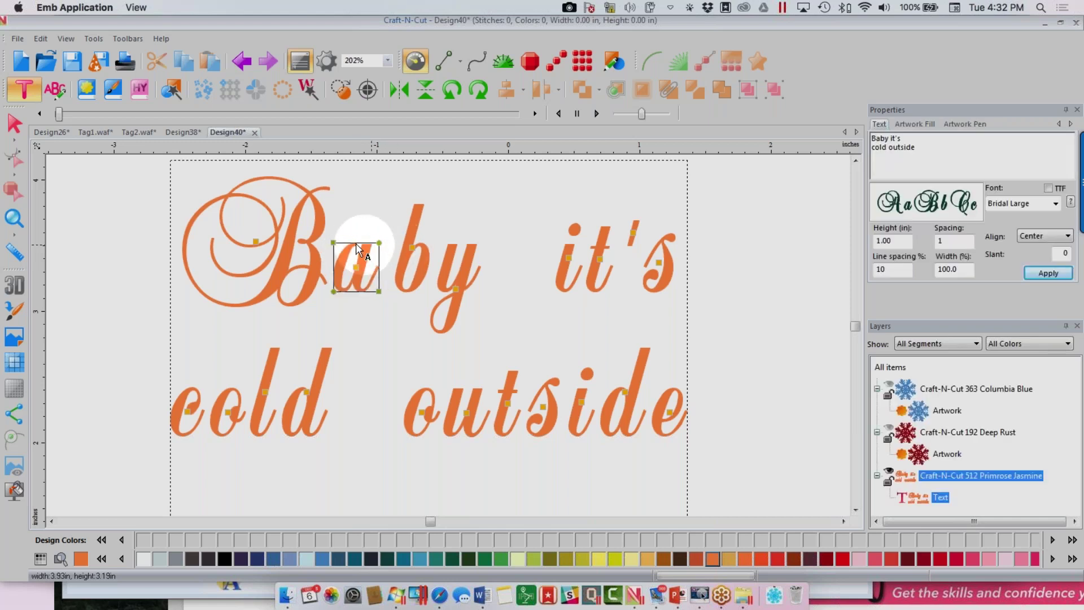
{"action": "left_click", "coordinate": [389, 234]}
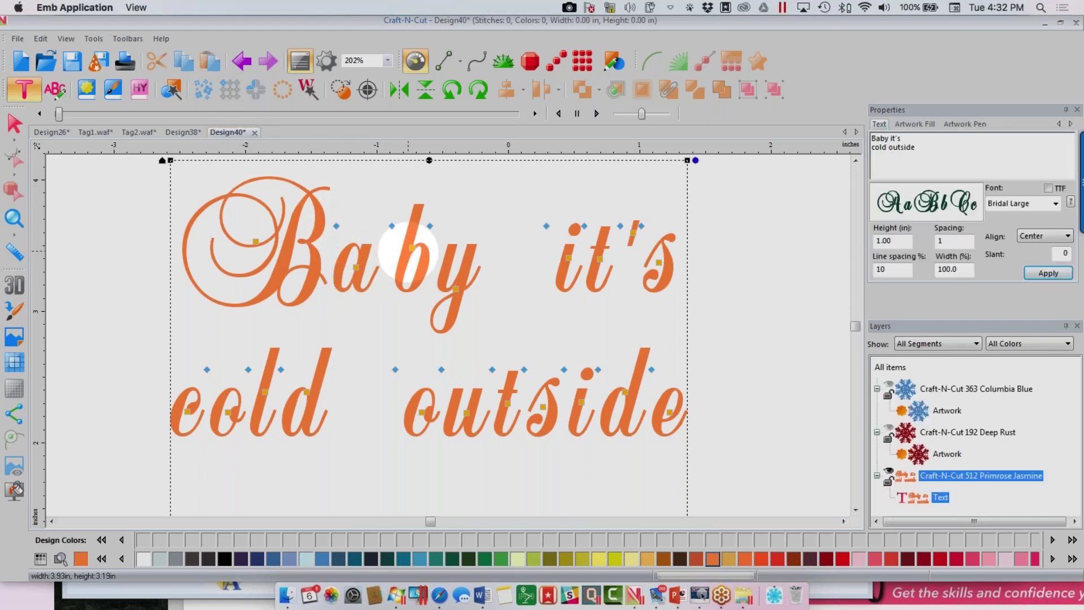
{"action": "left_click_drag", "start_coordinate": [390, 226], "coordinate": [379, 227]}
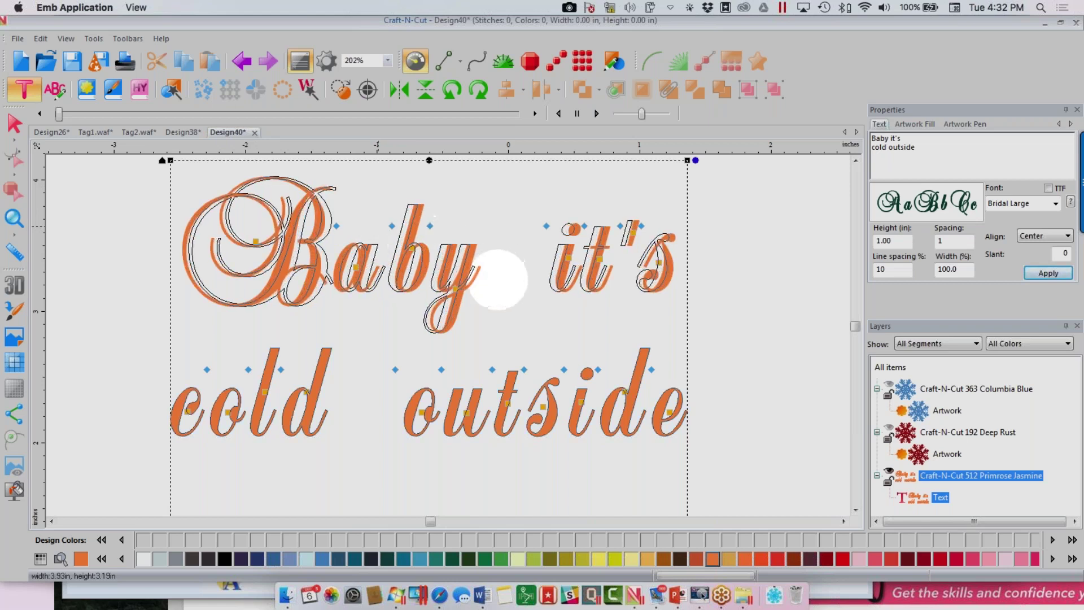
{"action": "left_click", "coordinate": [627, 226]}
{"action": "left_click_drag", "start_coordinate": [416, 236], "coordinate": [423, 223]}
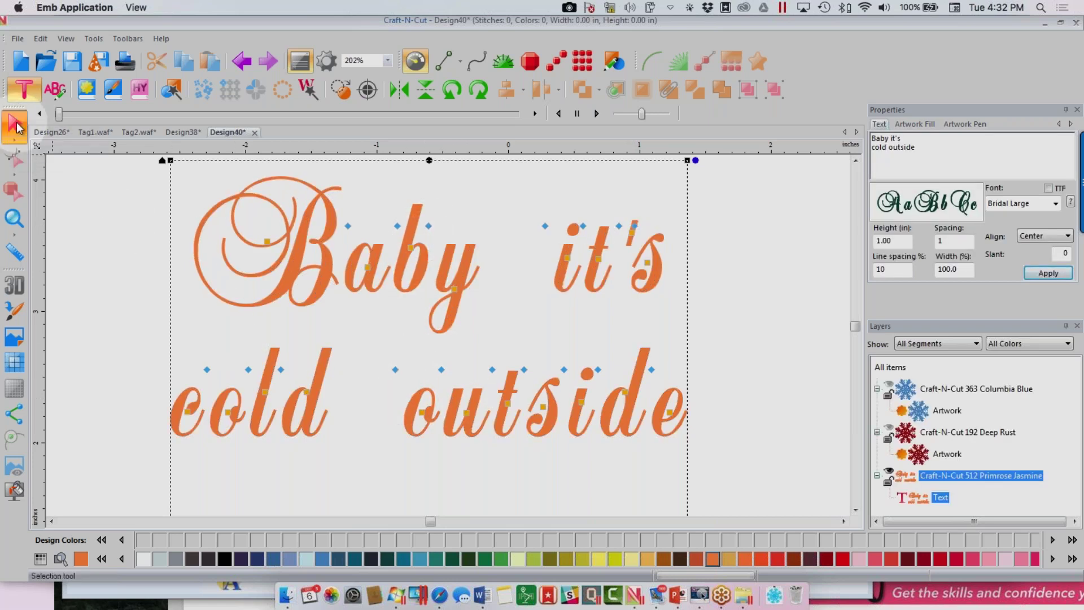
{"action": "left_click", "coordinate": [16, 128]}
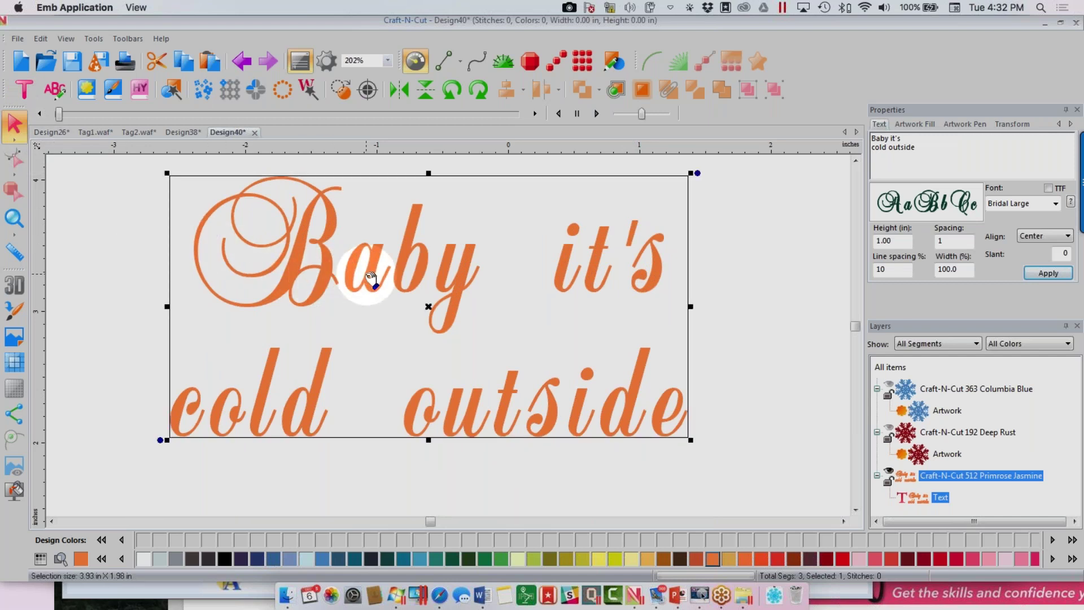
- Reduce the line spacing of the "Baby it's cold outside" text to 6%
{"action": "left_click", "coordinate": [28, 96]}
{"action": "left_click", "coordinate": [347, 271]}
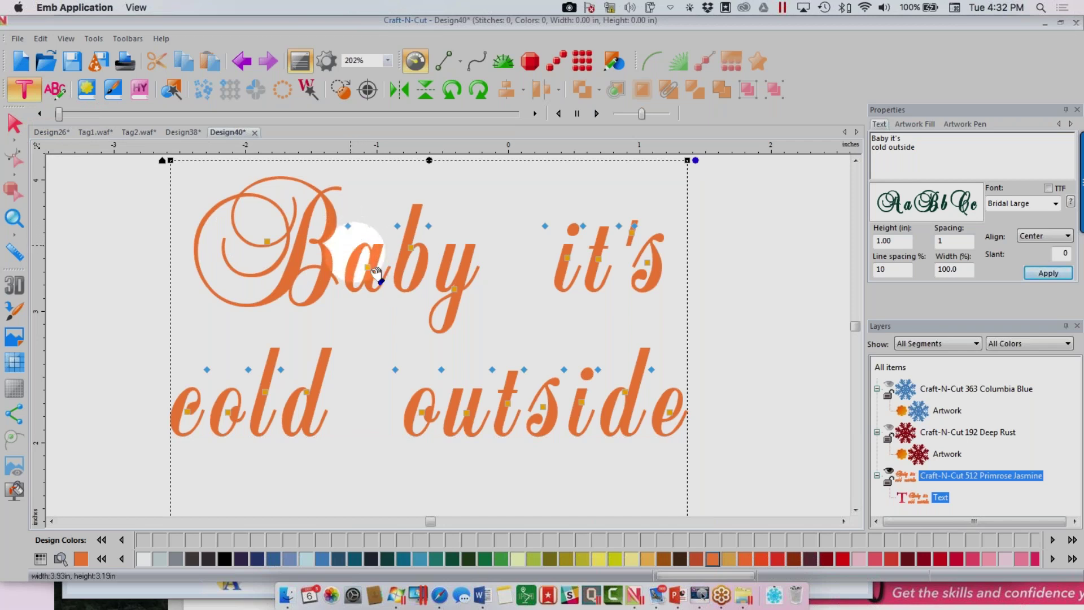
{"action": "double_click", "coordinate": [884, 269]}
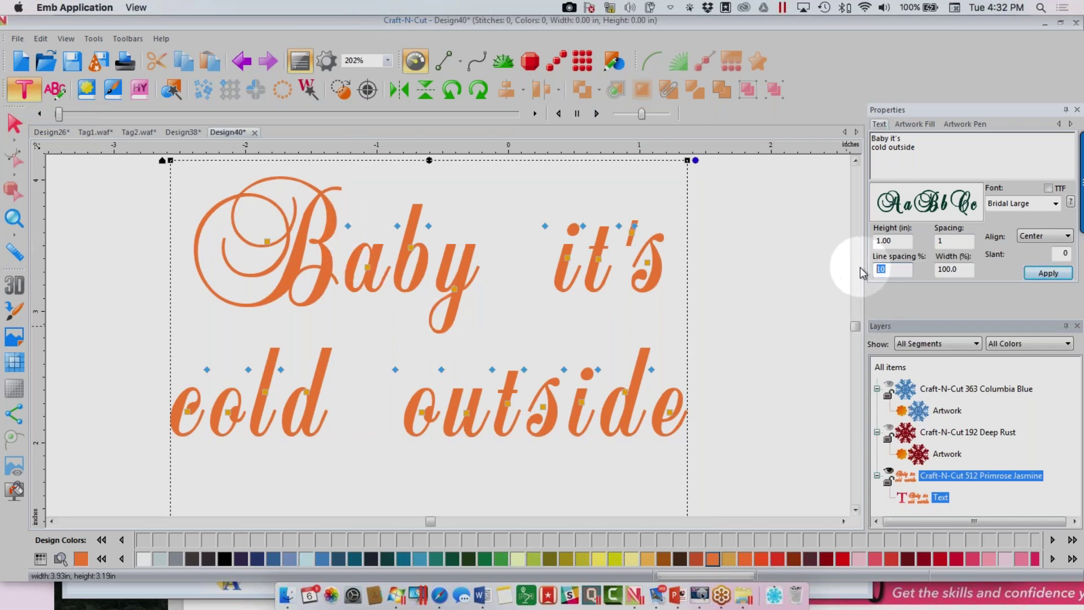
{"action": "type", "text": "6"}
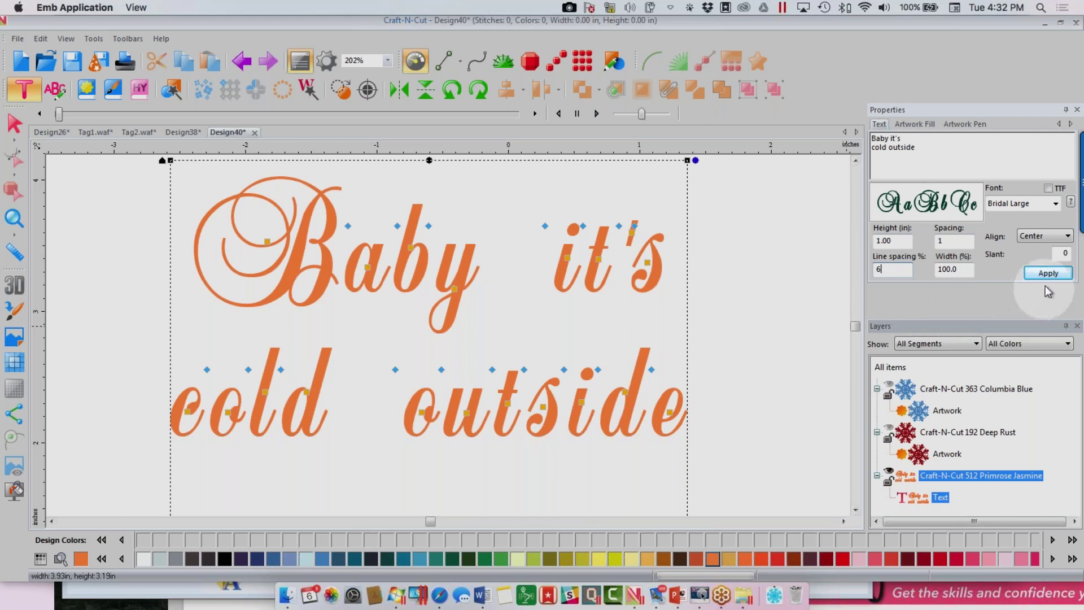
{"action": "left_click", "coordinate": [1049, 273]}
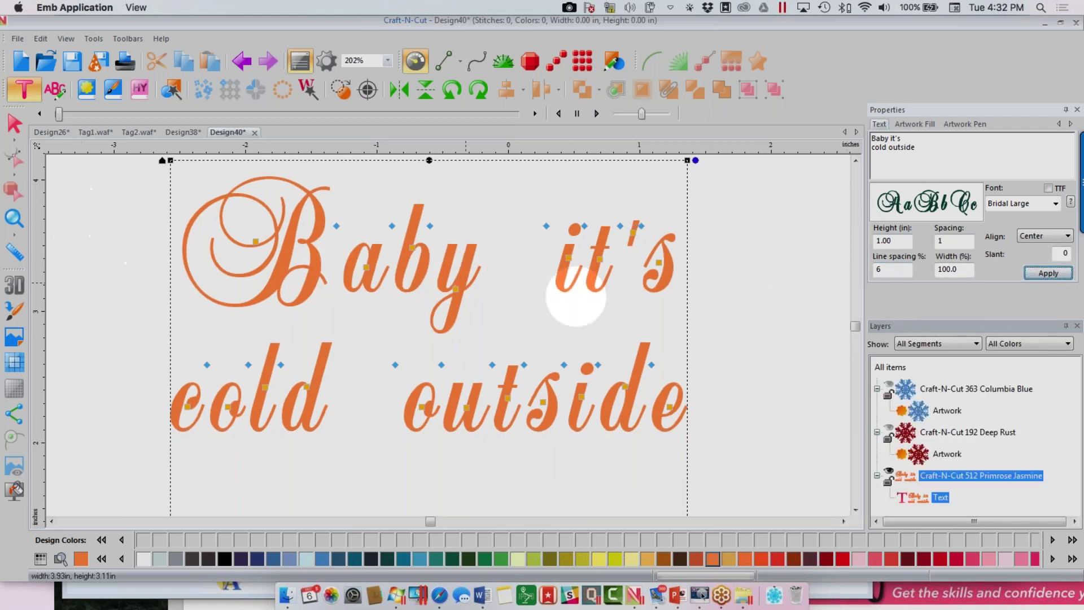
{"action": "left_click", "coordinate": [10, 131]}
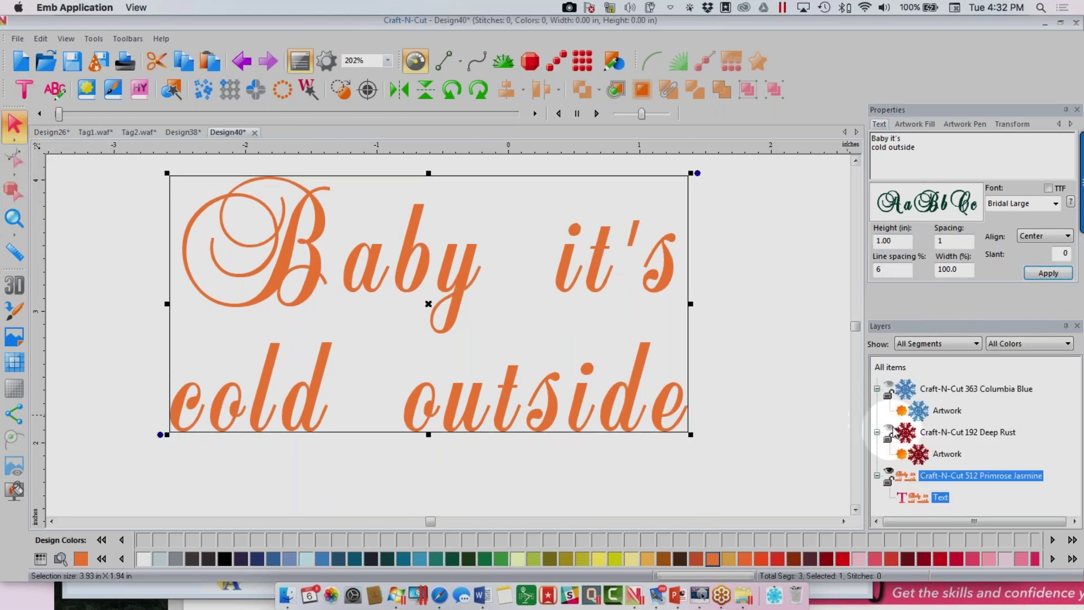
- Show both hidden snowflakes and shrink the Deep Rust one to about 0.7 in beside the end of the lettering
{"action": "left_click", "coordinate": [891, 381]}
{"action": "left_click", "coordinate": [891, 432]}
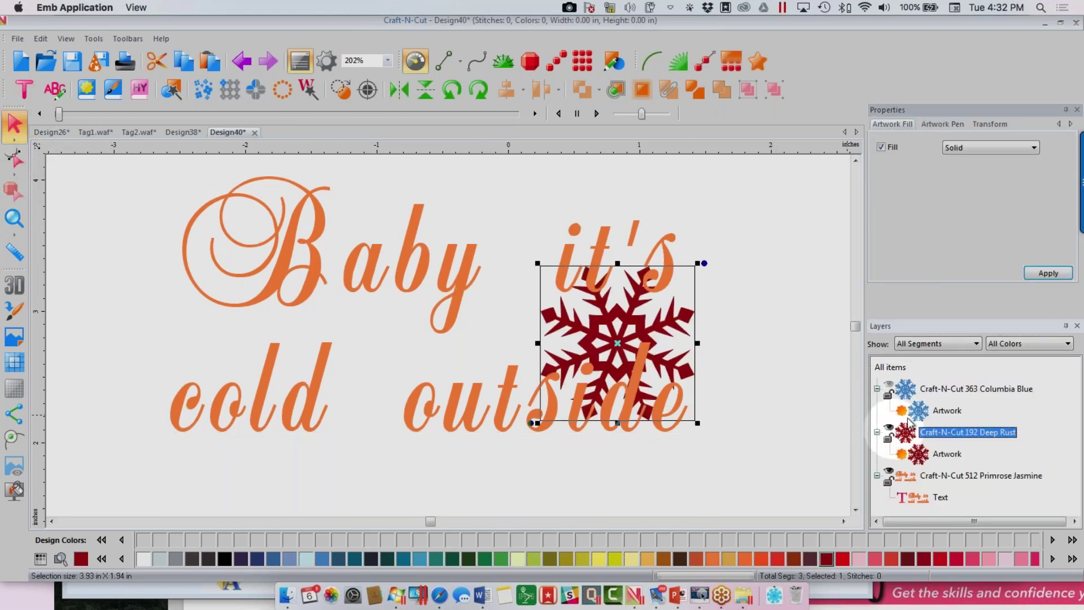
{"action": "left_click", "coordinate": [890, 385]}
{"action": "left_click_drag", "start_coordinate": [618, 344], "coordinate": [708, 261]}
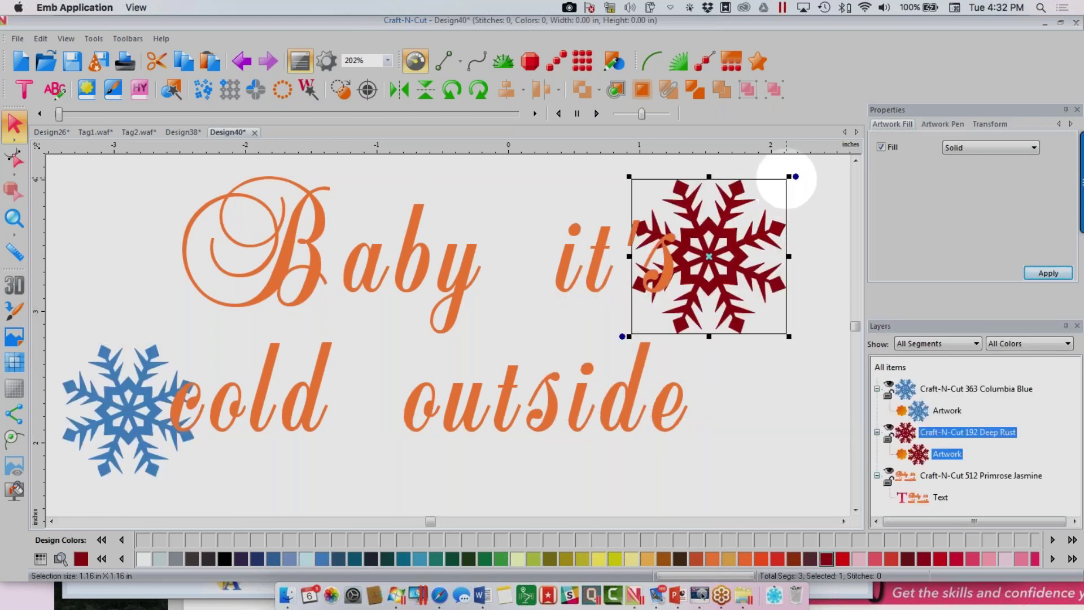
{"action": "left_click_drag", "start_coordinate": [789, 176], "coordinate": [728, 232]}
{"action": "left_click_drag", "start_coordinate": [688, 304], "coordinate": [707, 334]}
- Move the Columbia Blue snowflake beside the start of the lettering, shrink it to about 0.9 in, and nudge the Deep Rust snowflake down
{"action": "mouse_move", "coordinate": [88, 395]}
{"action": "left_mouse_down"}
{"action": "mouse_move", "coordinate": [119, 329]}
{"action": "mouse_move", "coordinate": [109, 312]}
{"action": "left_mouse_up"}
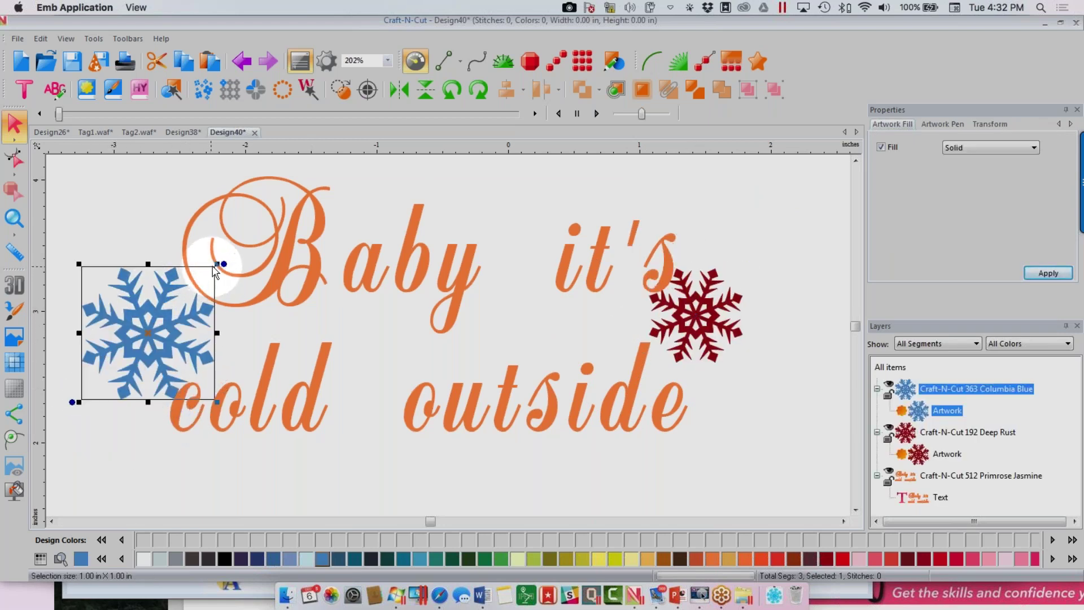
{"action": "left_click_drag", "start_coordinate": [217, 263], "coordinate": [200, 337]}
{"action": "left_click_drag", "start_coordinate": [692, 317], "coordinate": [706, 361]}
{"action": "left_click", "coordinate": [769, 351]}
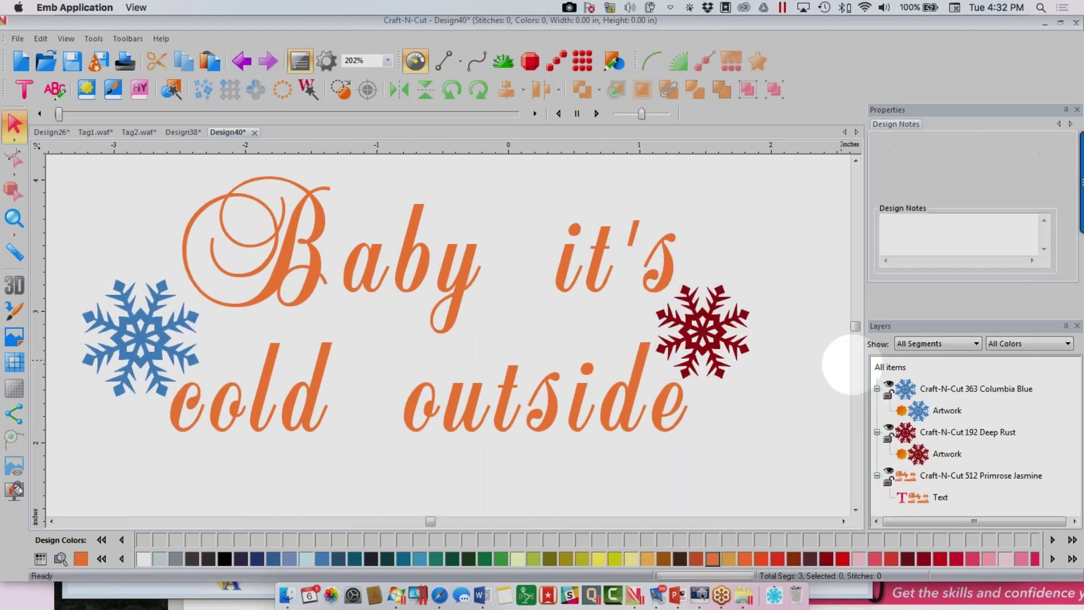
- Scale the lettering and both snowflakes together down to about 2.77 × 1.06 in
{"action": "left_click", "coordinate": [891, 366]}
{"action": "left_click", "coordinate": [752, 173]}
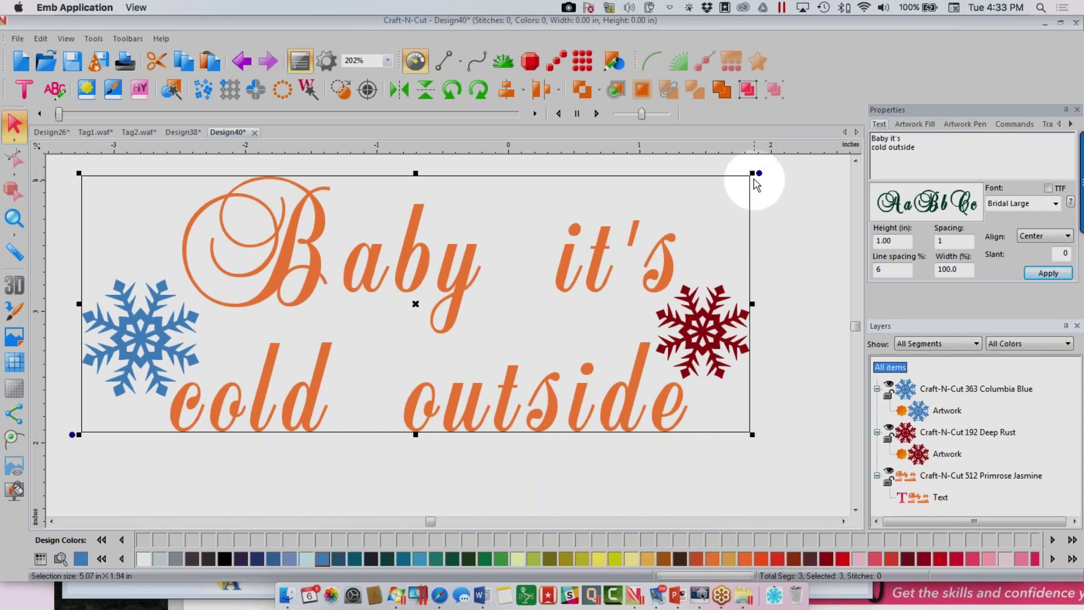
{"action": "left_click_drag", "start_coordinate": [752, 174], "coordinate": [384, 272]}
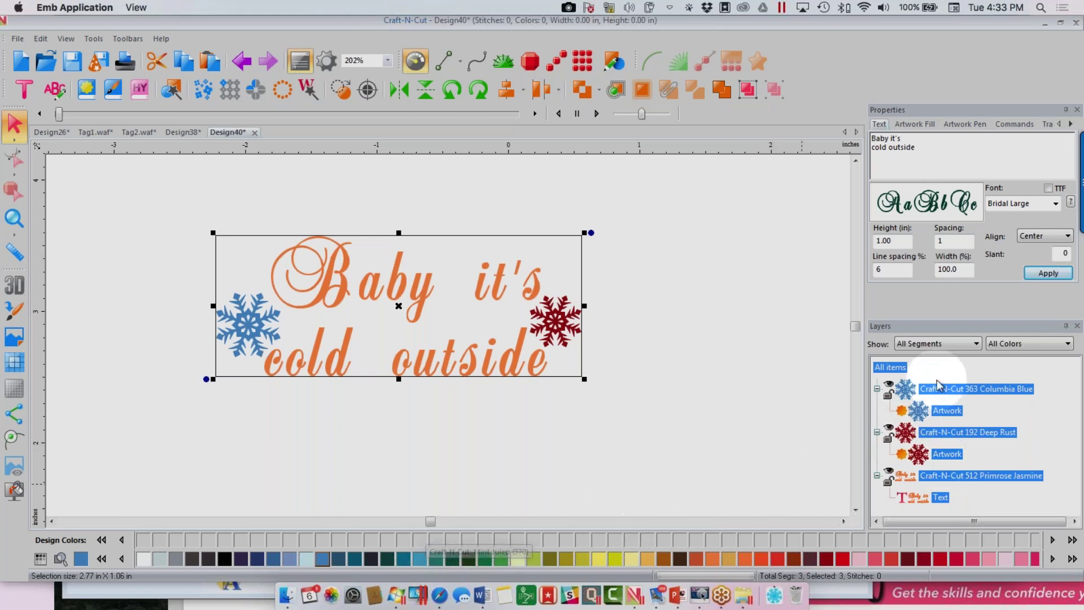
- Recolor the whole design, trying Craft-N-Cut 370 Mint Julep before applying Craft-N-Cut 293 Blue Spruce
{"action": "left_click", "coordinate": [890, 367]}
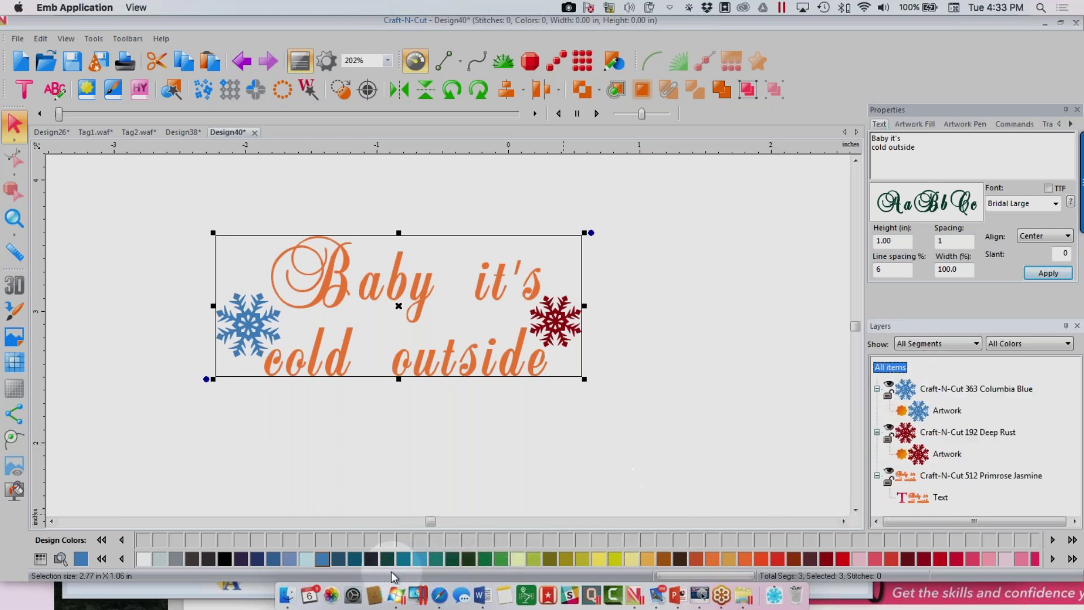
{"action": "left_click", "coordinate": [420, 559]}
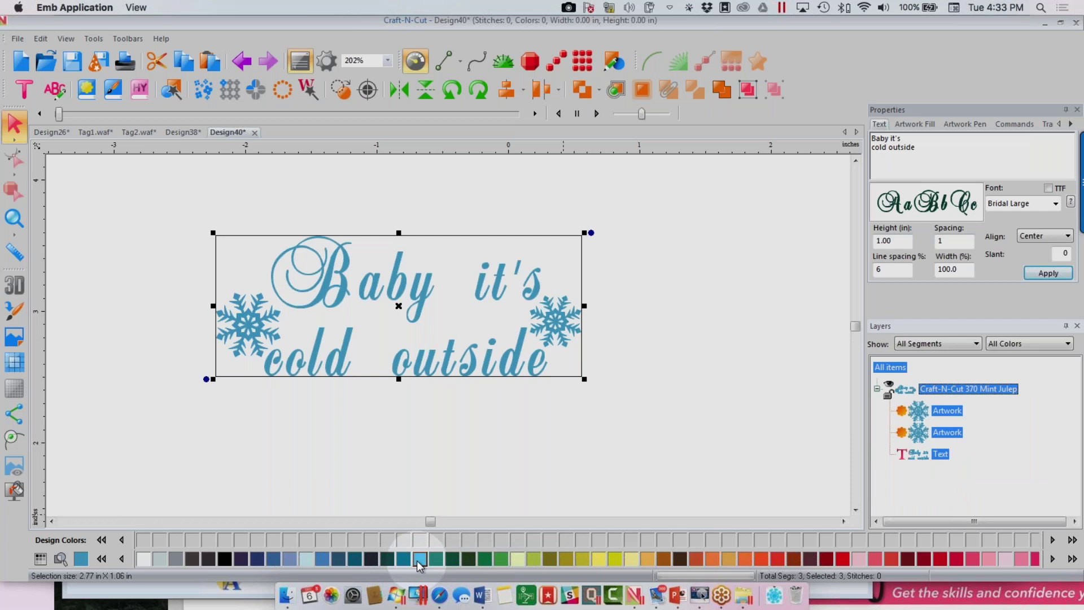
{"action": "left_click", "coordinate": [387, 558]}
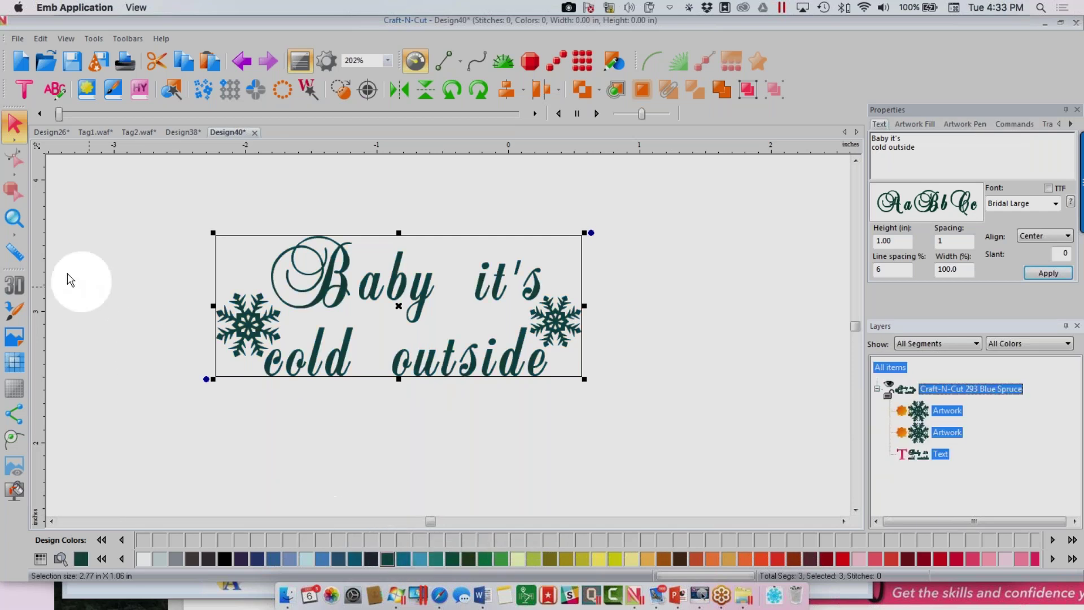
- Mirror the entire Blue Spruce design horizontally
{"action": "left_click", "coordinate": [14, 218]}
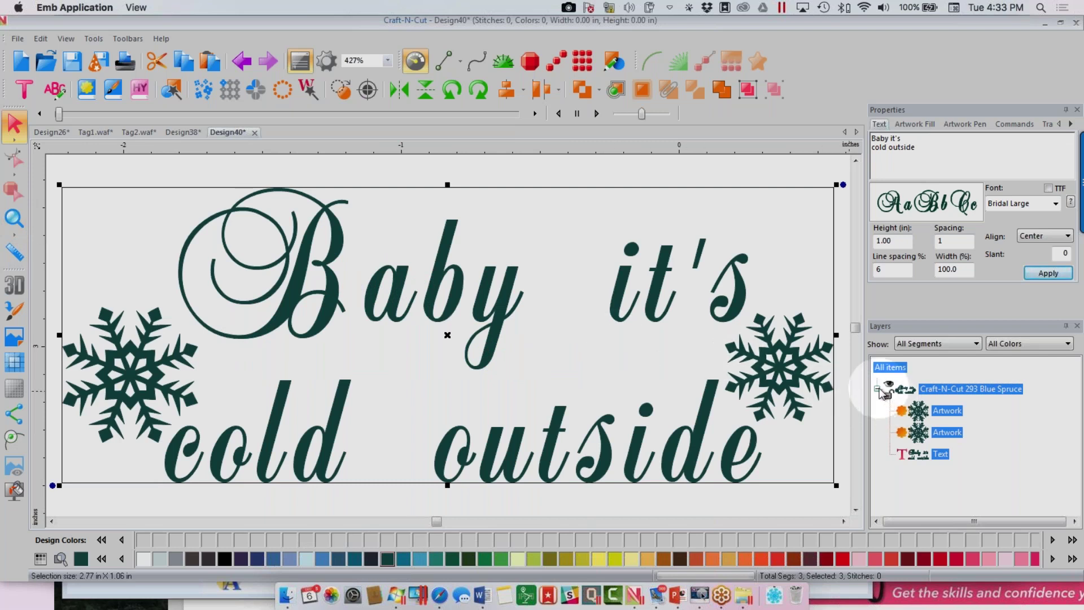
{"action": "left_click", "coordinate": [890, 360]}
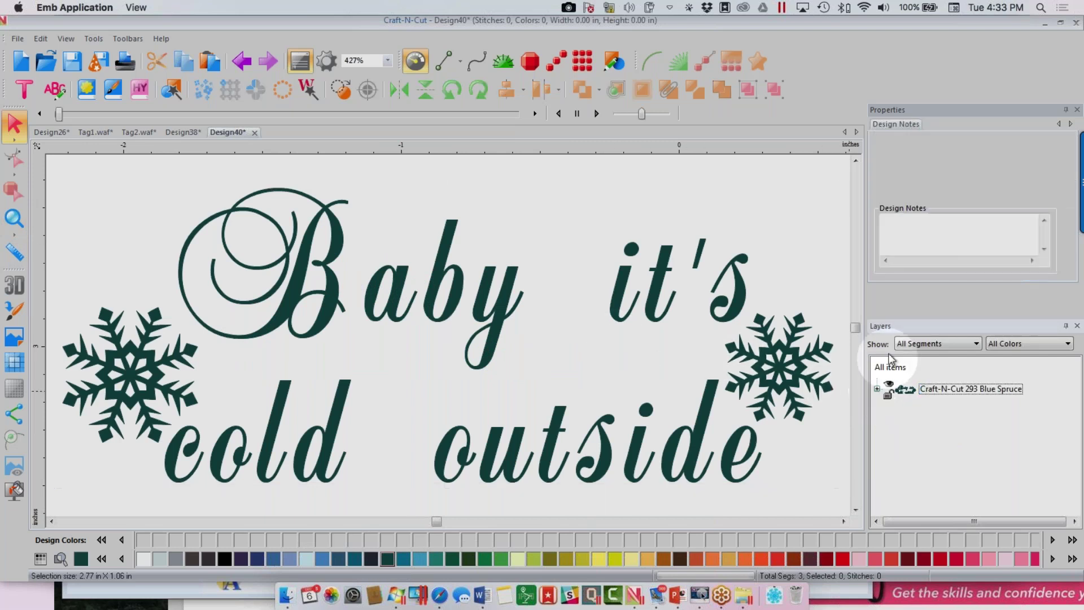
{"action": "left_click", "coordinate": [937, 391]}
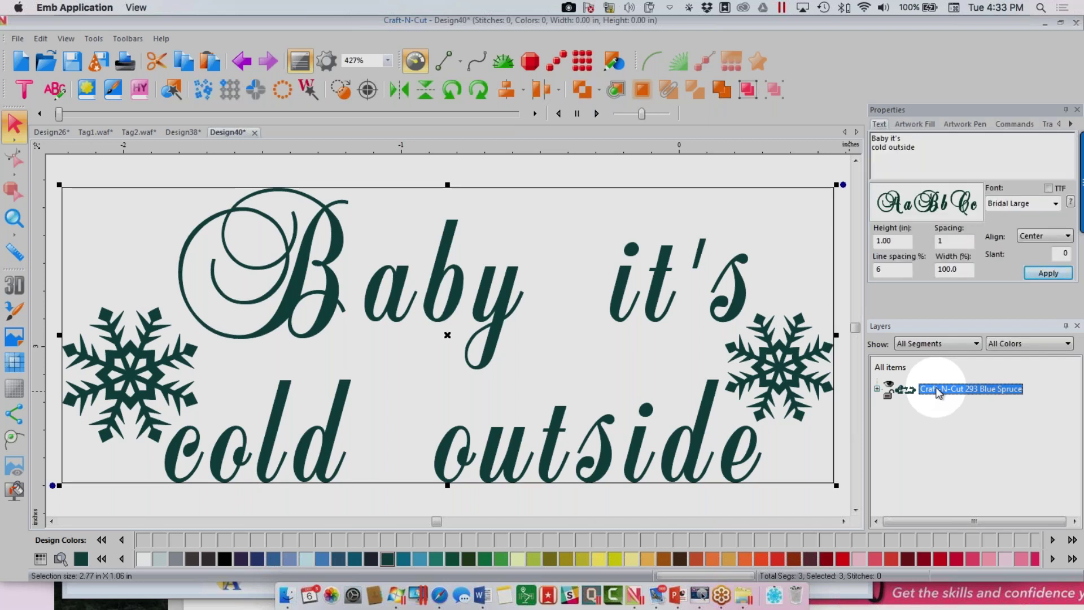
{"action": "left_click", "coordinate": [399, 91]}
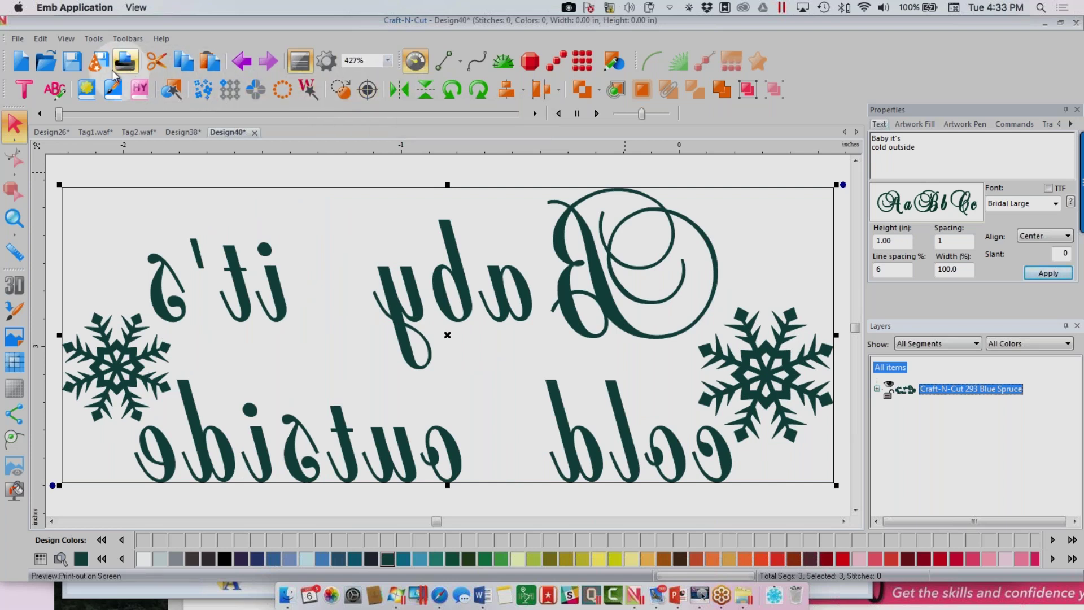
- Start Save2Cut for the Brother ScanNCut with Heat Transfer Vinyl as the material and proceed to the cutting instructions
{"action": "left_click", "coordinate": [99, 66]}
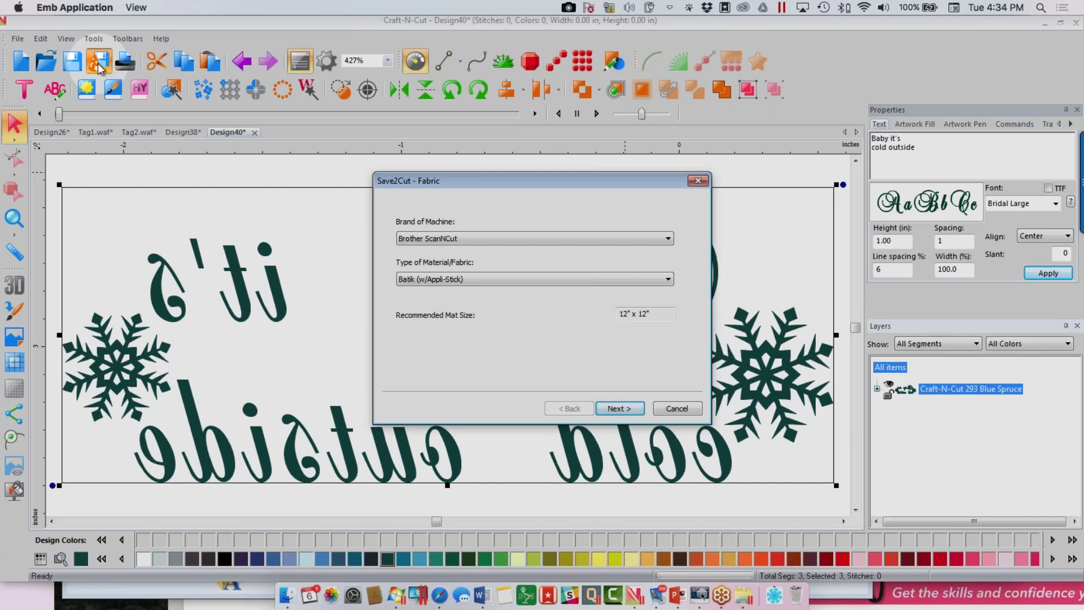
{"action": "left_click_drag", "start_coordinate": [454, 179], "coordinate": [401, 123]}
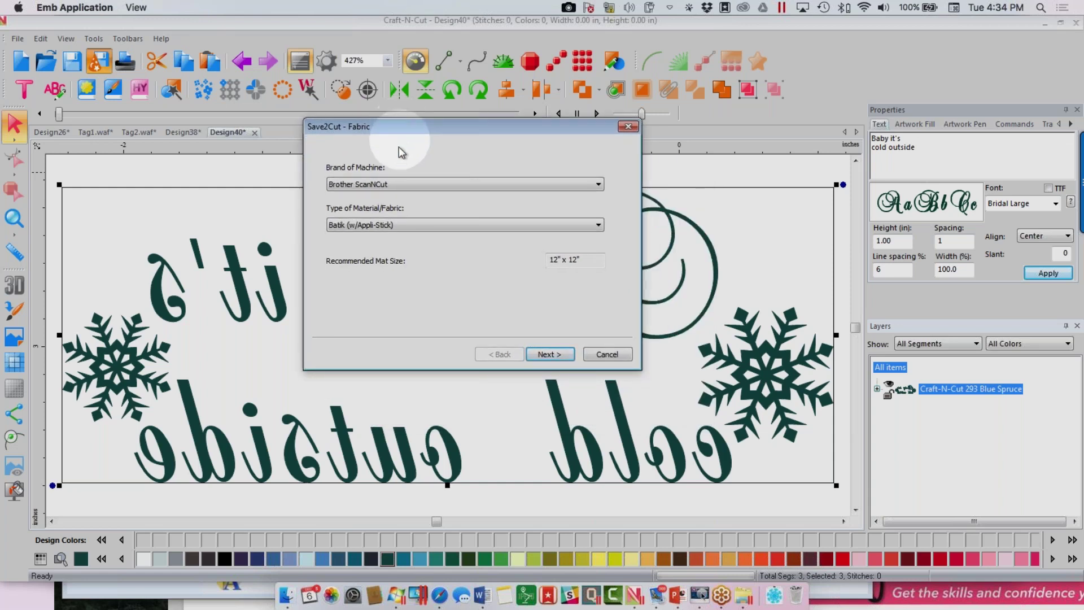
{"action": "left_click", "coordinate": [600, 185]}
{"action": "left_click", "coordinate": [473, 253]}
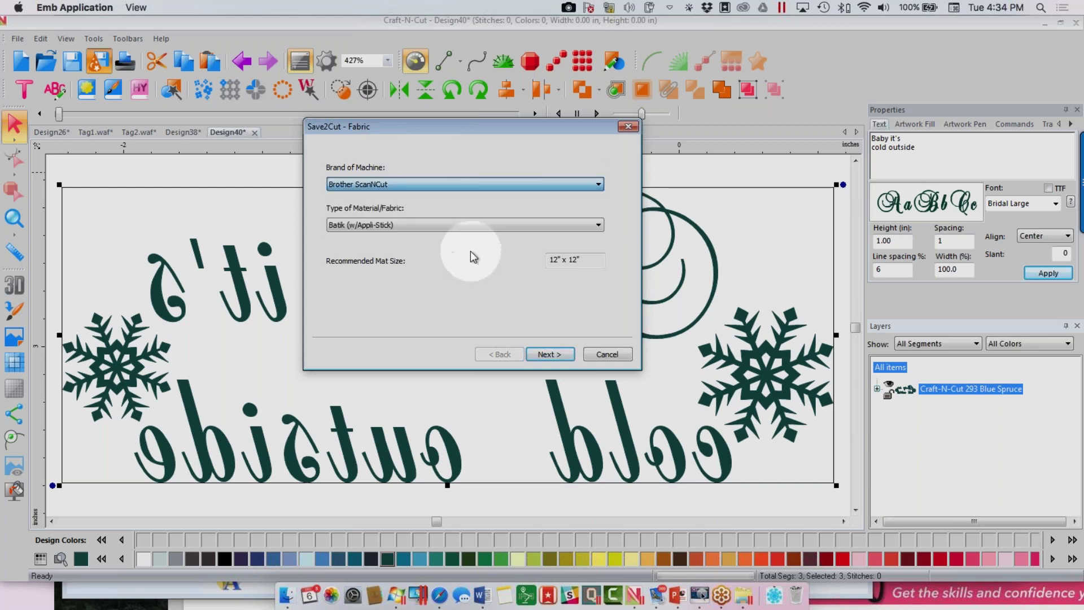
{"action": "left_click", "coordinate": [598, 224]}
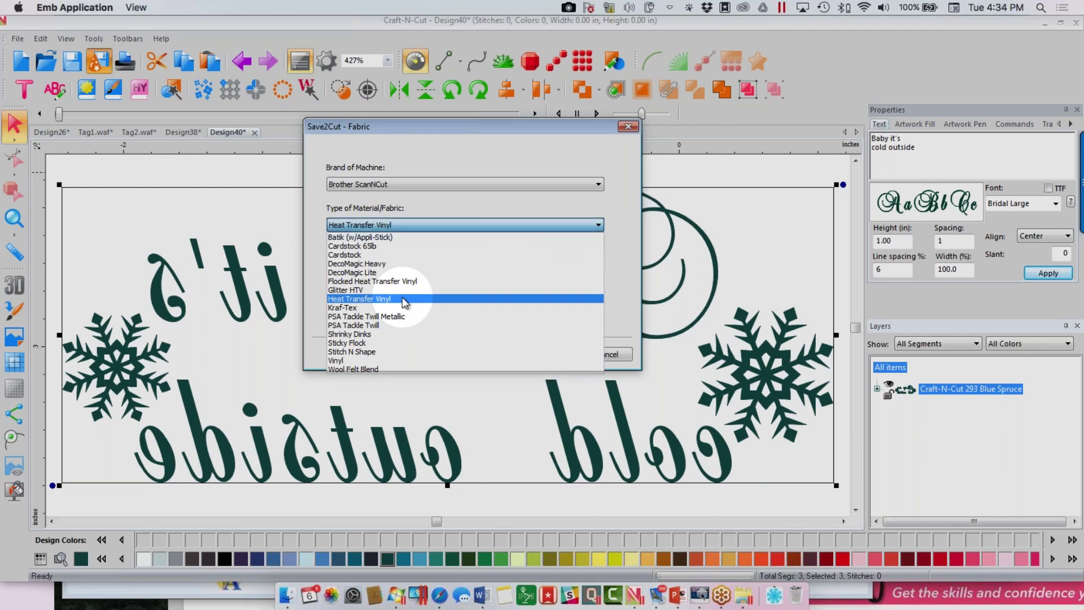
{"action": "left_click", "coordinate": [402, 298]}
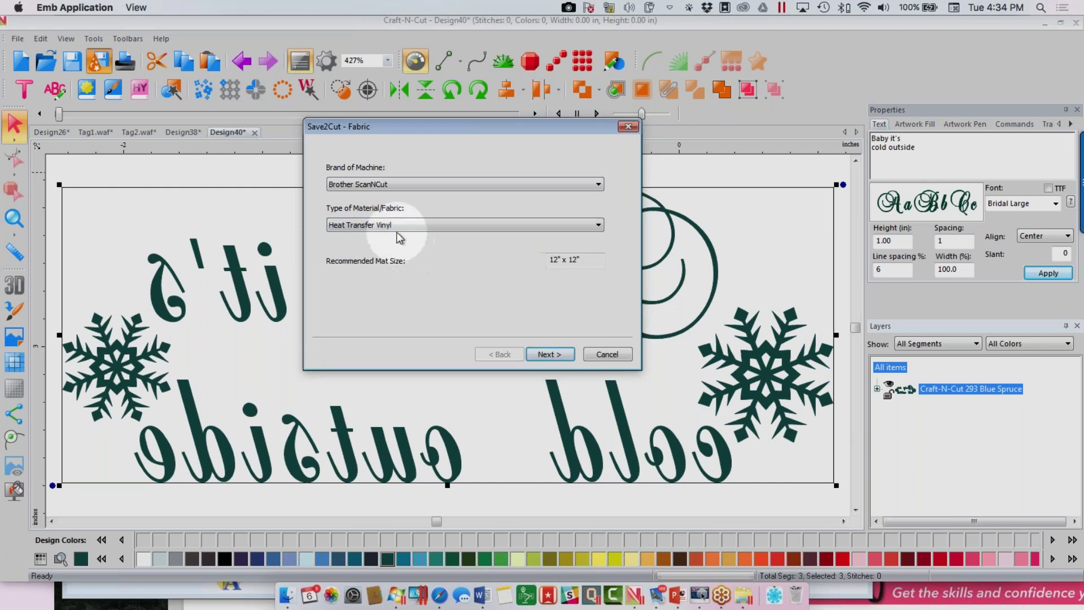
{"action": "left_click", "coordinate": [549, 354]}
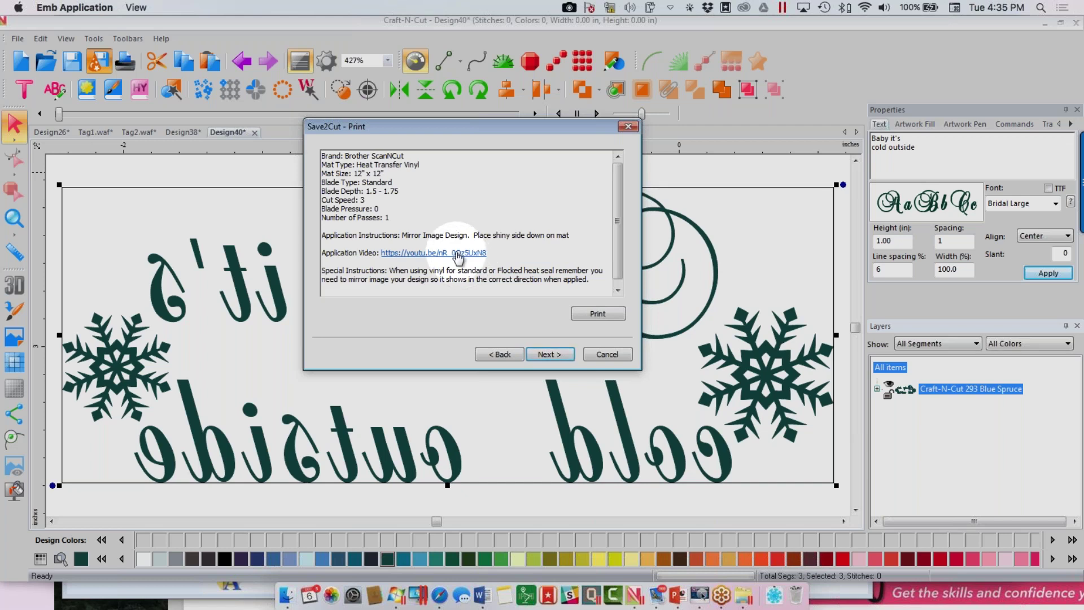
- Mute the sound, open the linked Smooth Heat Transfer Vinyl video in Safari, skim through it in full screen, and close it
{"action": "key", "text": "XF86AudioMute"}
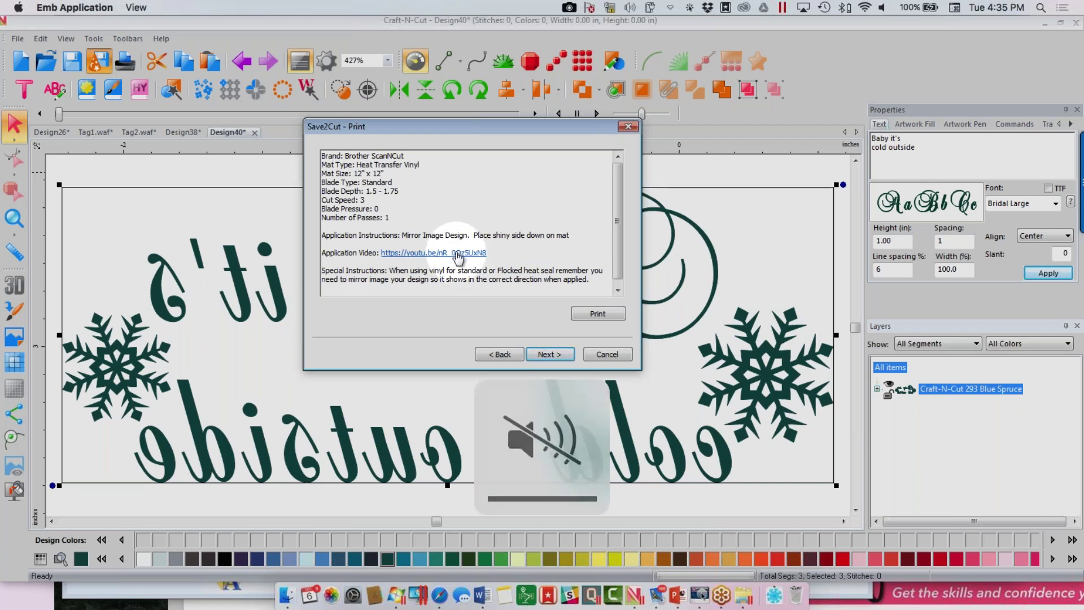
{"action": "left_click", "coordinate": [458, 254]}
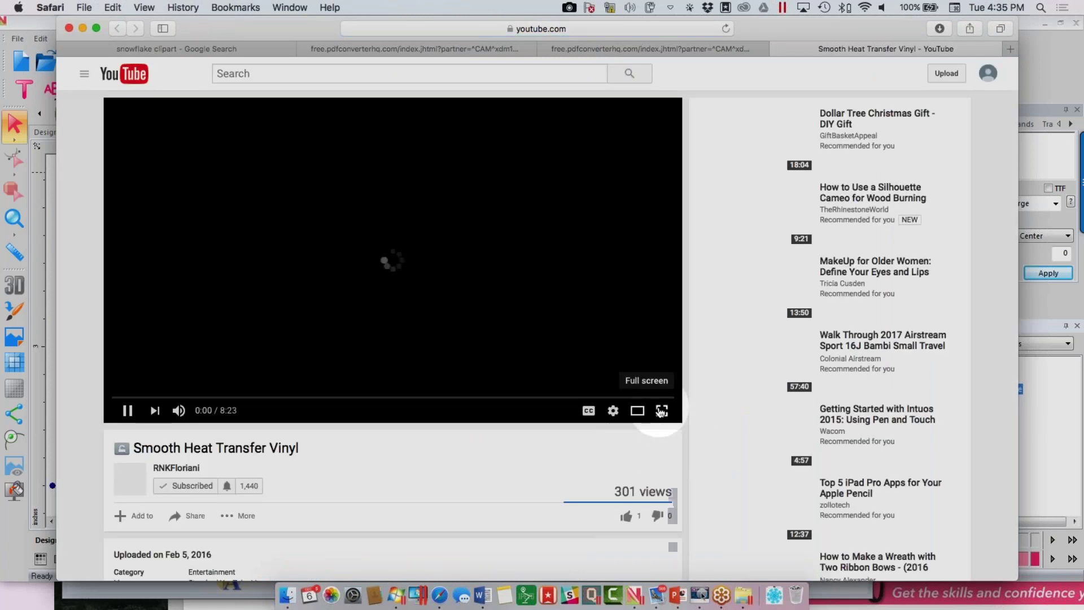
{"action": "left_click", "coordinate": [660, 412]}
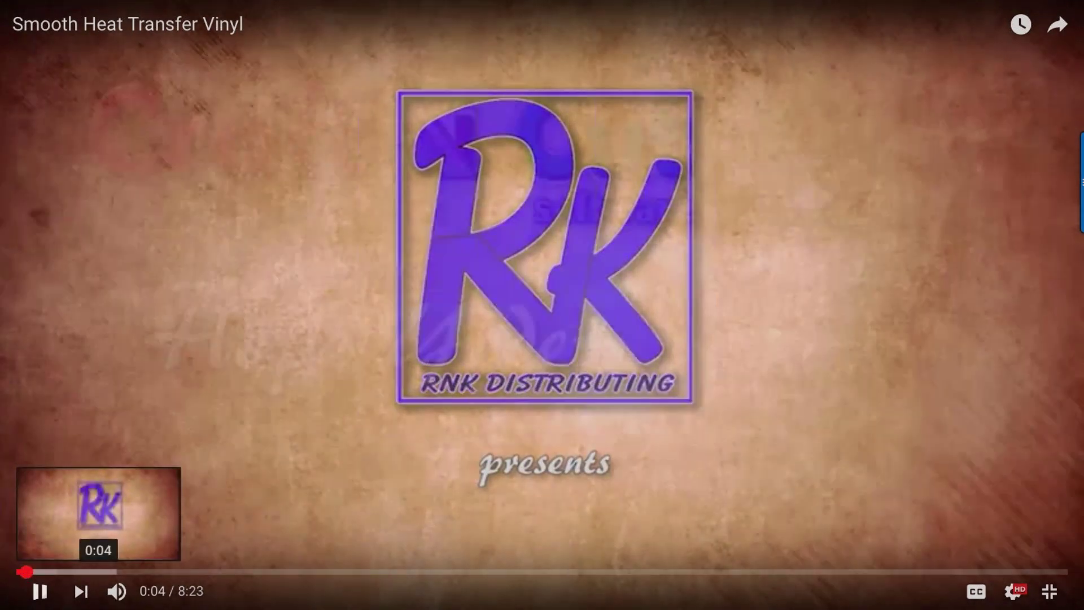
{"action": "left_click_drag", "start_coordinate": [26, 571], "coordinate": [250, 554]}
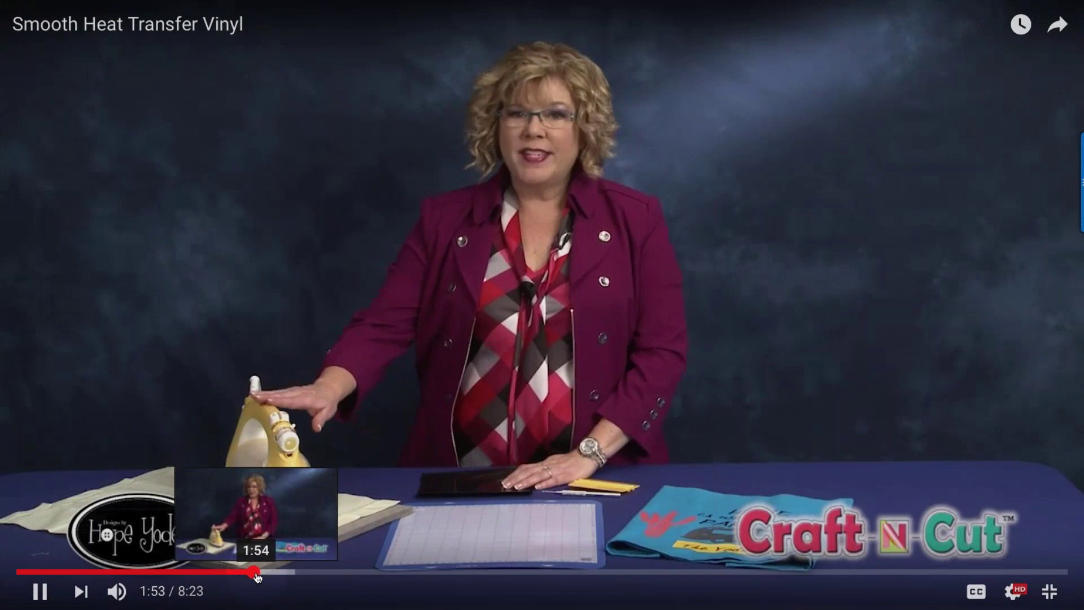
{"action": "left_click", "coordinate": [265, 572]}
{"action": "left_click_drag", "start_coordinate": [265, 572], "coordinate": [569, 565]}
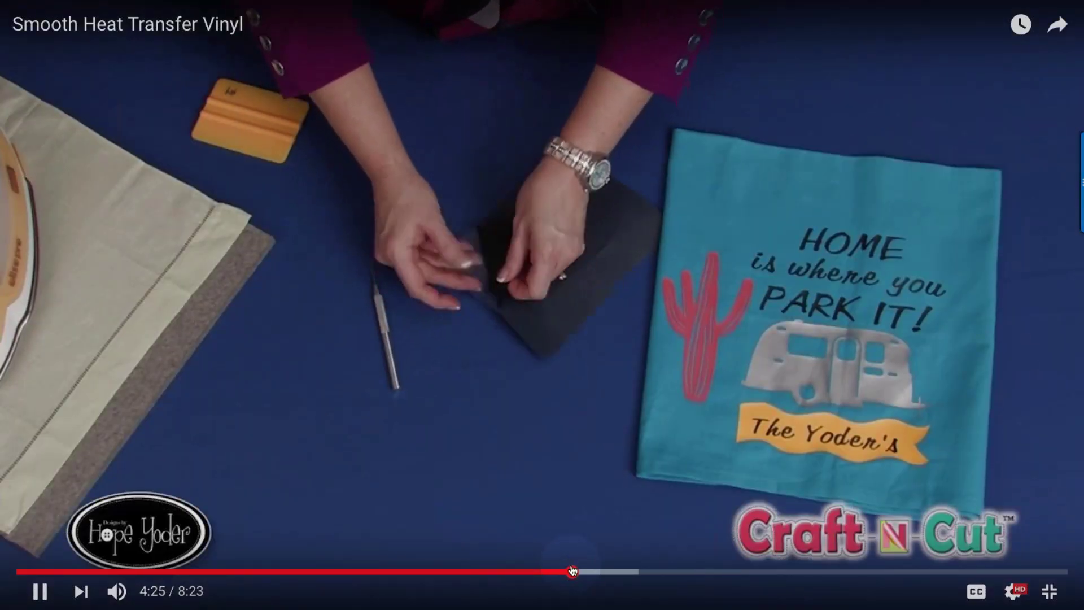
{"action": "left_click_drag", "start_coordinate": [570, 570], "coordinate": [763, 571]}
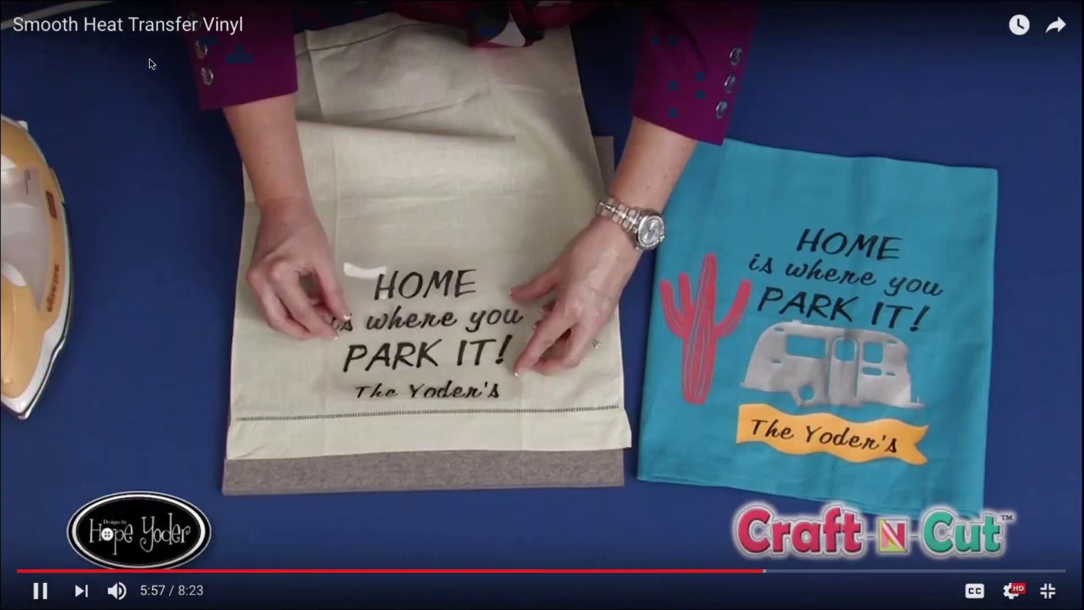
{"action": "double_click", "coordinate": [149, 59]}
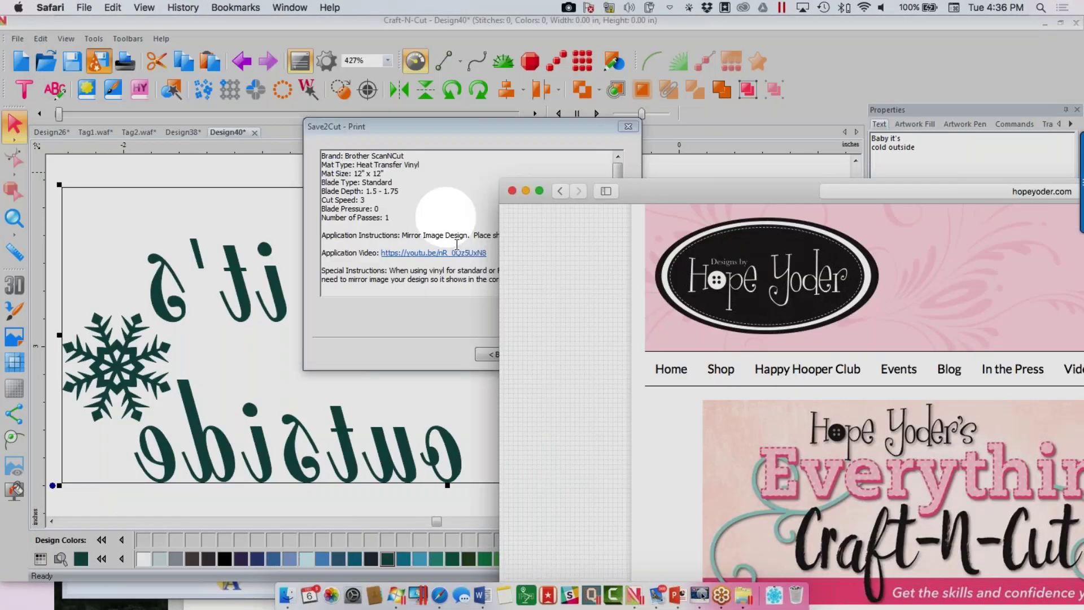
- Return to Craft-N-Cut, finish the Save2Cut wizard, and browse to the Desktop folder CNC_Webinar_2016 > Dec2016 for saving
{"action": "left_click", "coordinate": [470, 316]}
{"action": "left_click", "coordinate": [546, 353]}
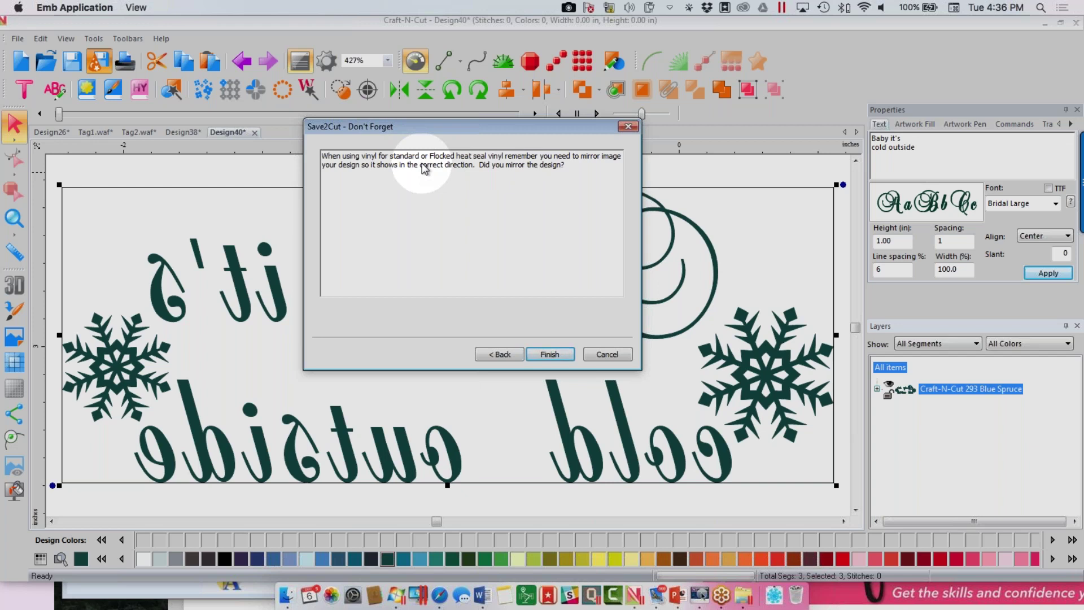
{"action": "left_click", "coordinate": [551, 354]}
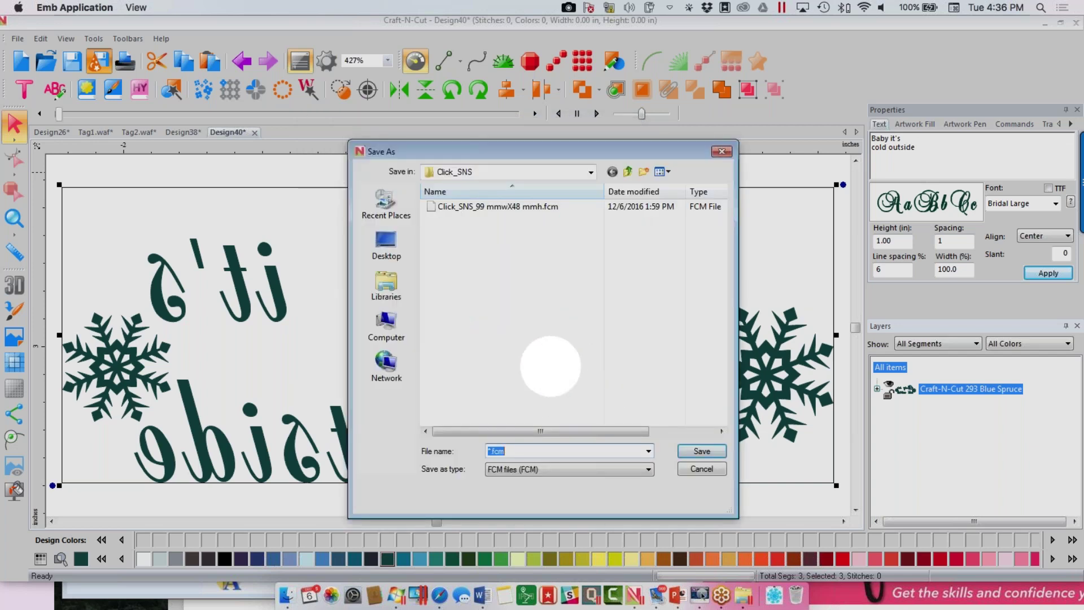
{"action": "left_click", "coordinate": [387, 243]}
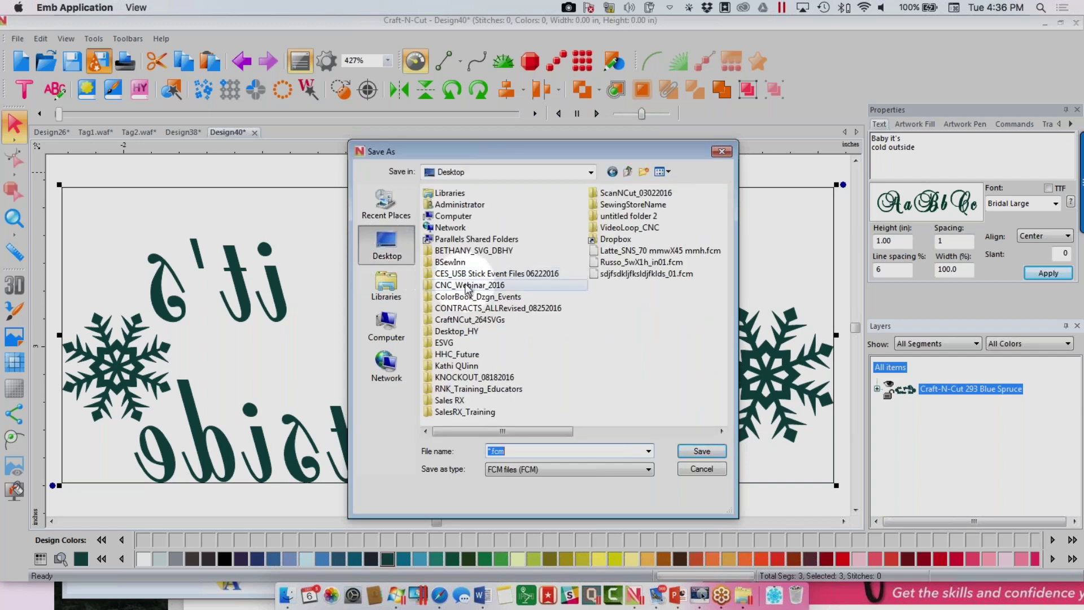
{"action": "double_click", "coordinate": [466, 285]}
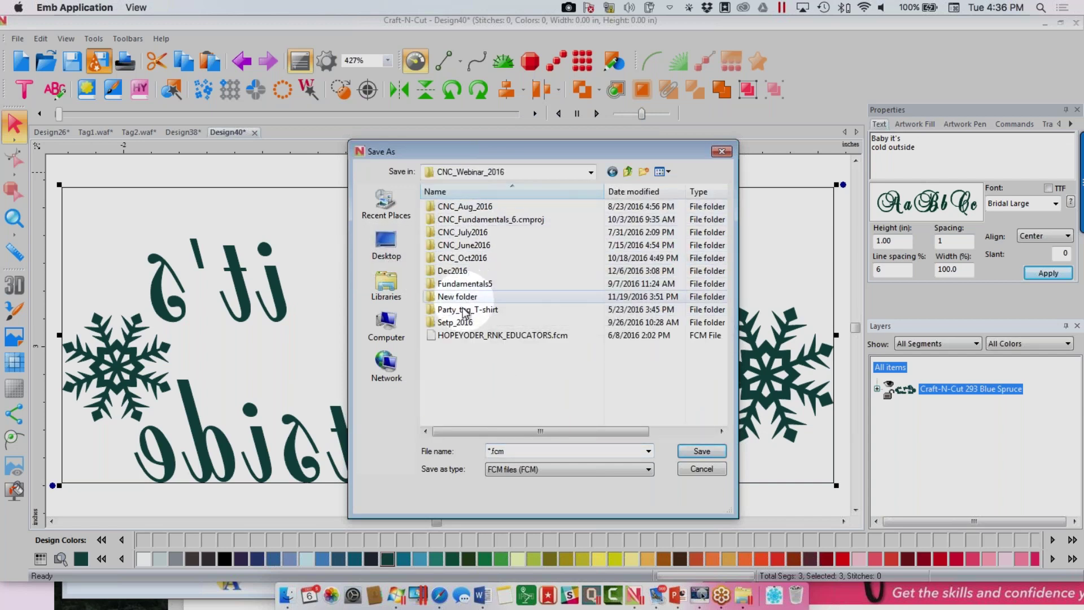
{"action": "double_click", "coordinate": [466, 272]}
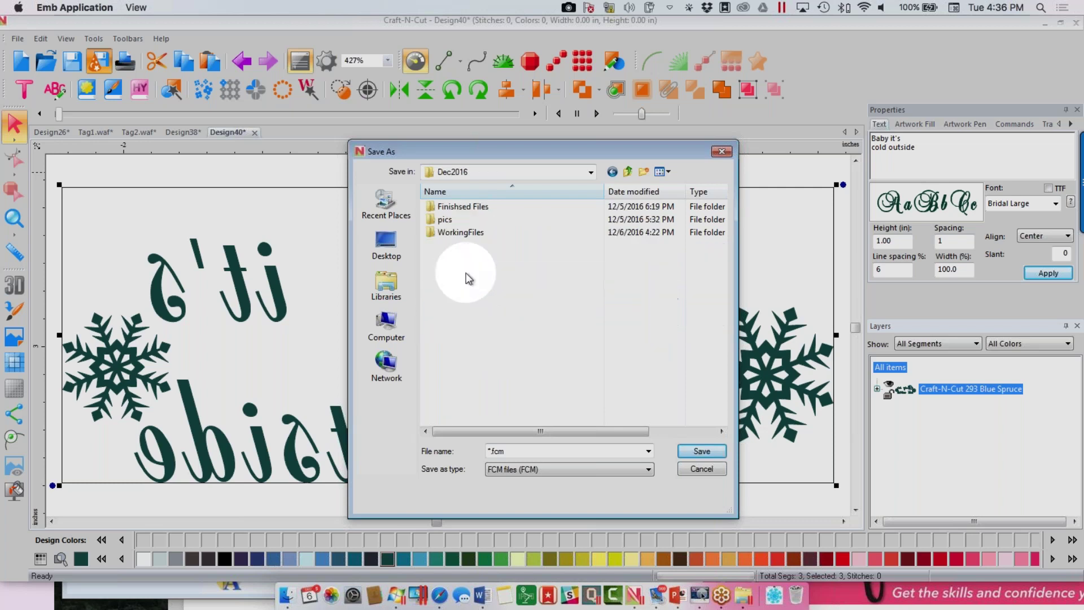
- Create a folder named Webinar inside Dec2016 and open it as the save location
{"action": "left_click", "coordinate": [644, 172]}
{"action": "type", "text": "Webinar"}
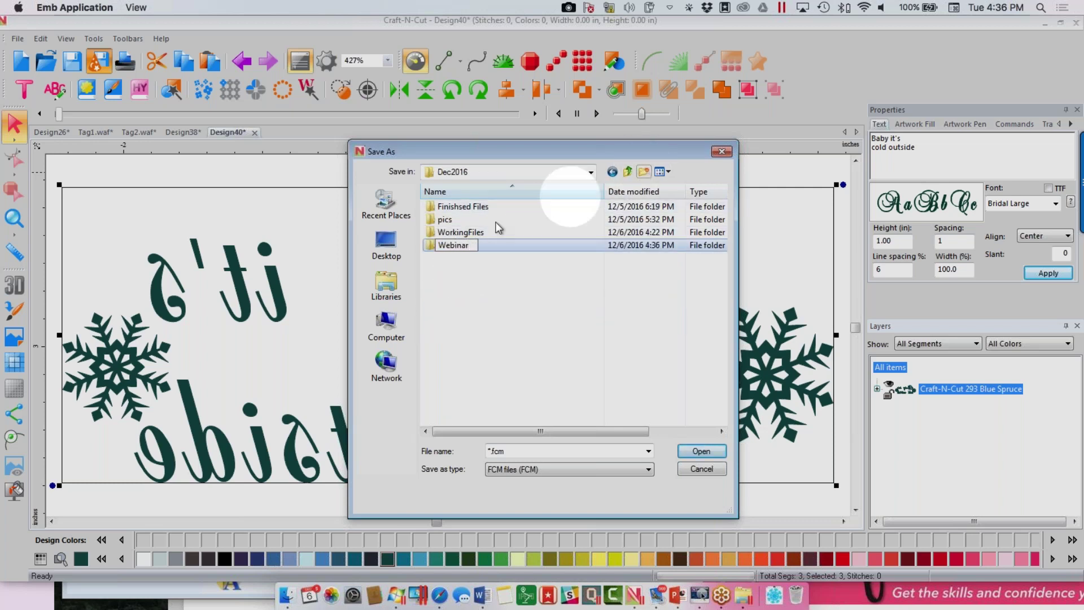
{"action": "double_click", "coordinate": [431, 246]}
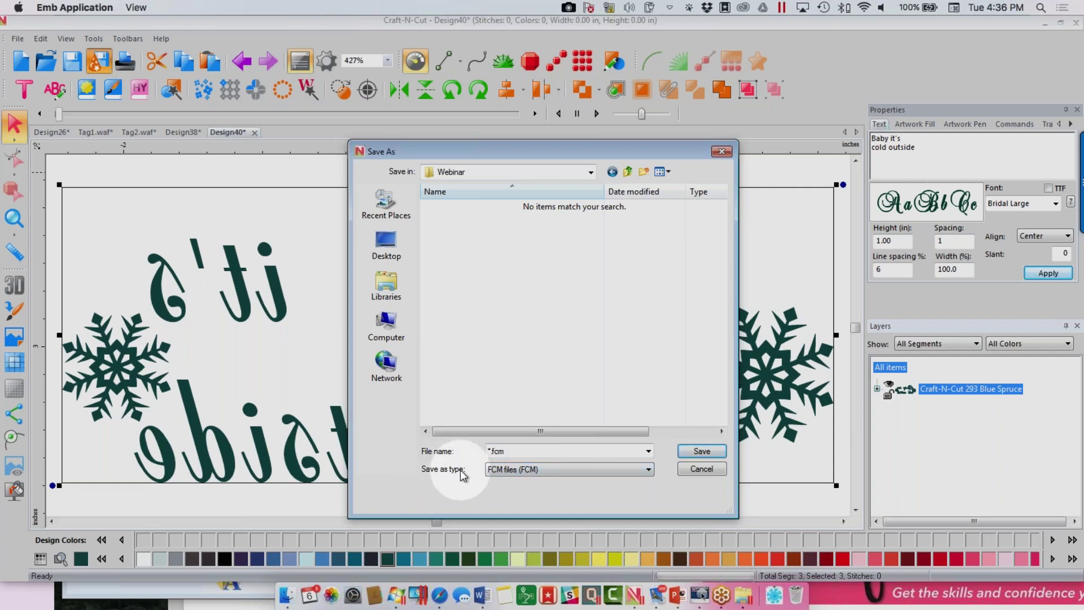
- Save the cut file as Baby_Webinar in FCM format and close the print preview and print dialog of the cutting sheet
{"action": "left_click_drag", "start_coordinate": [524, 450], "coordinate": [452, 450]}
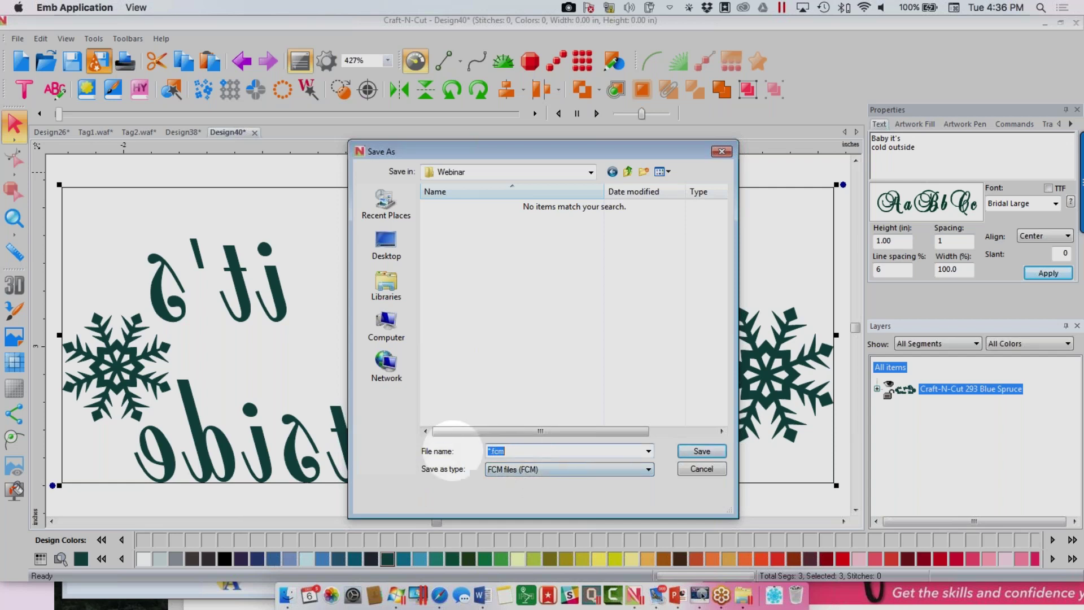
{"action": "type", "text": "Baby_Webinar"}
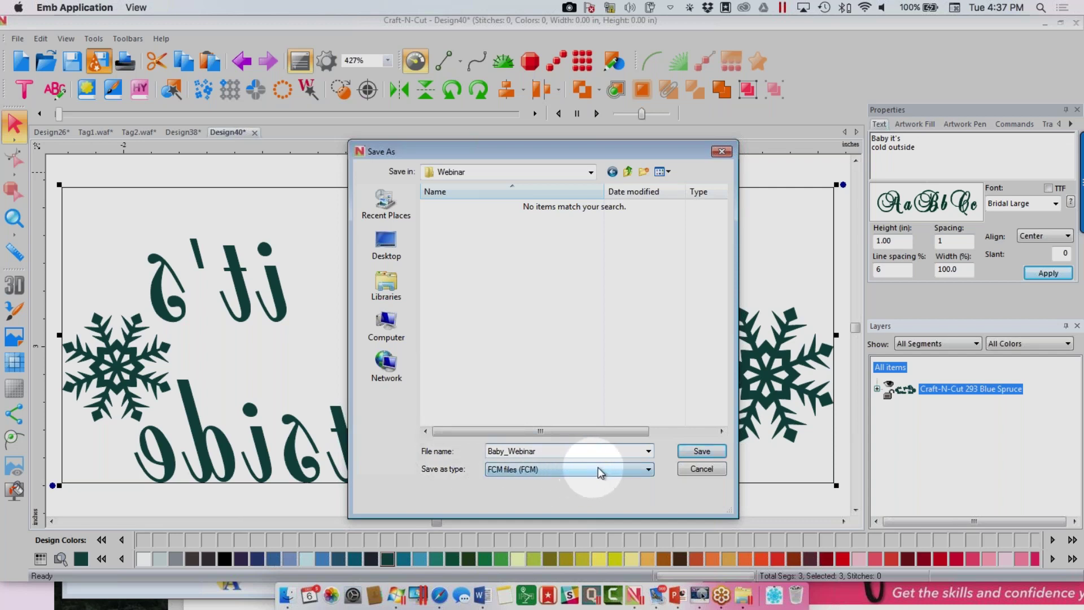
{"action": "left_click", "coordinate": [649, 473]}
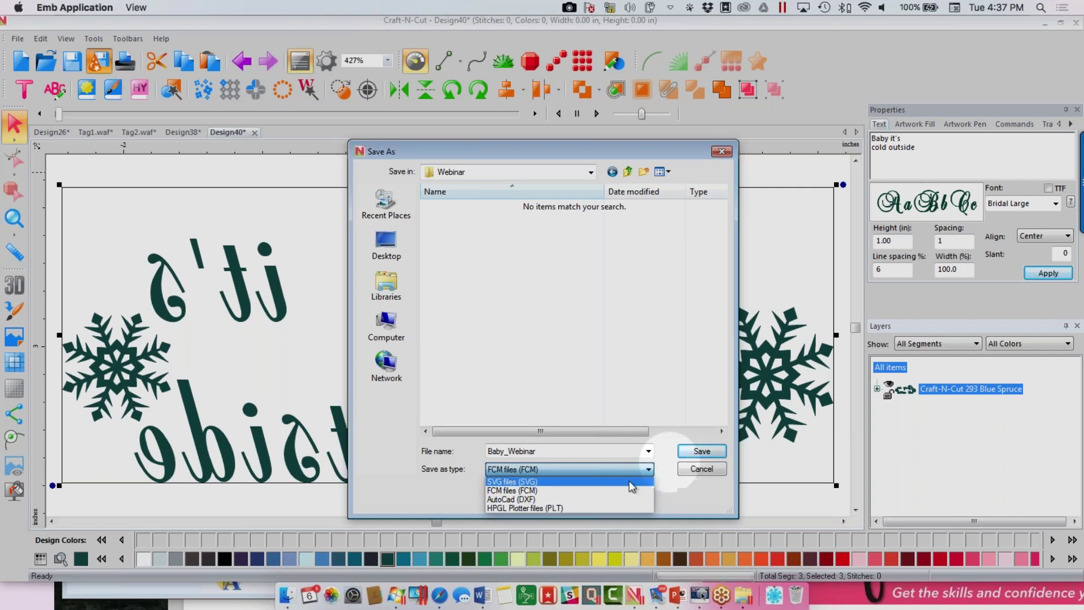
{"action": "left_click", "coordinate": [689, 457]}
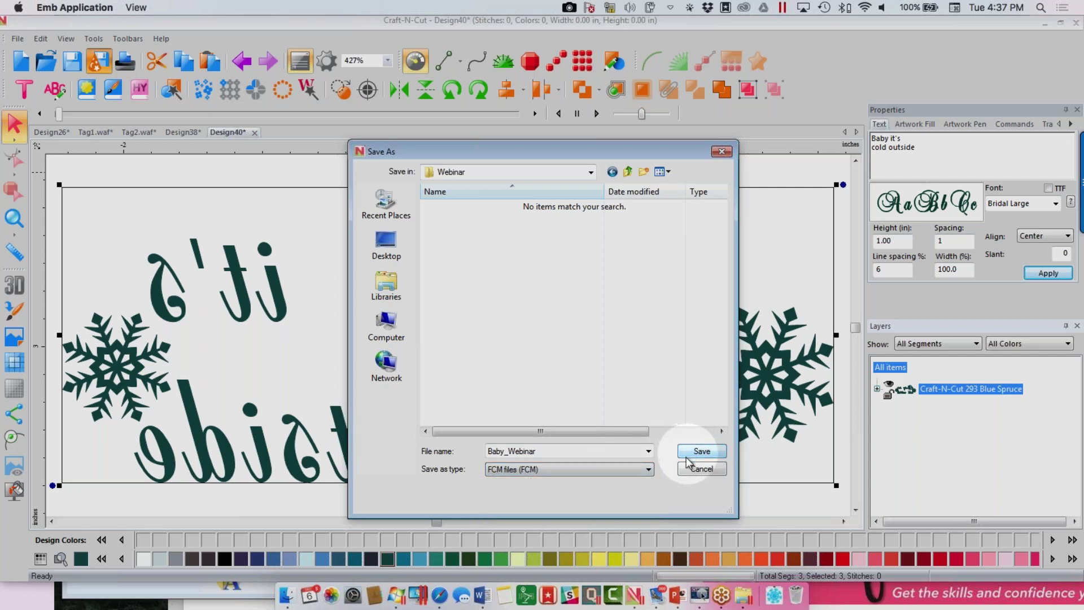
{"action": "left_click", "coordinate": [700, 450]}
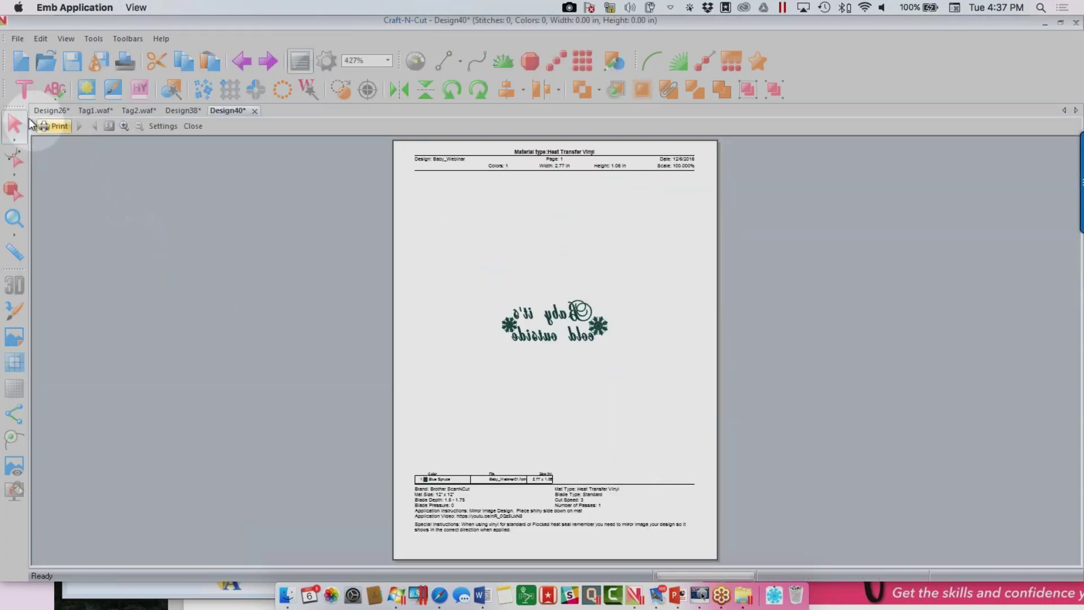
{"action": "left_click", "coordinate": [52, 130]}
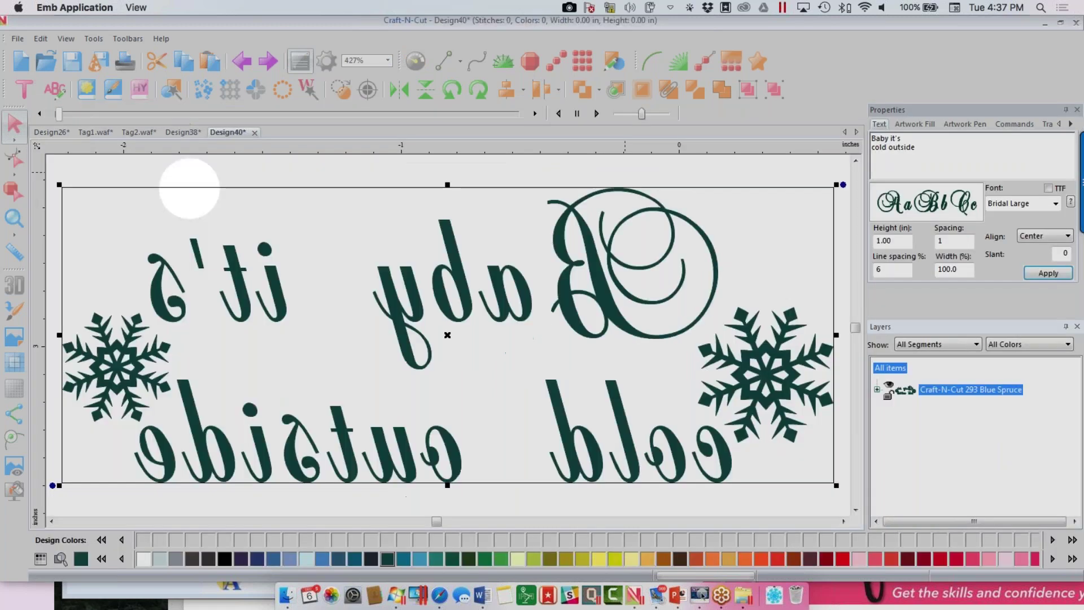
{"action": "left_click", "coordinate": [669, 393]}
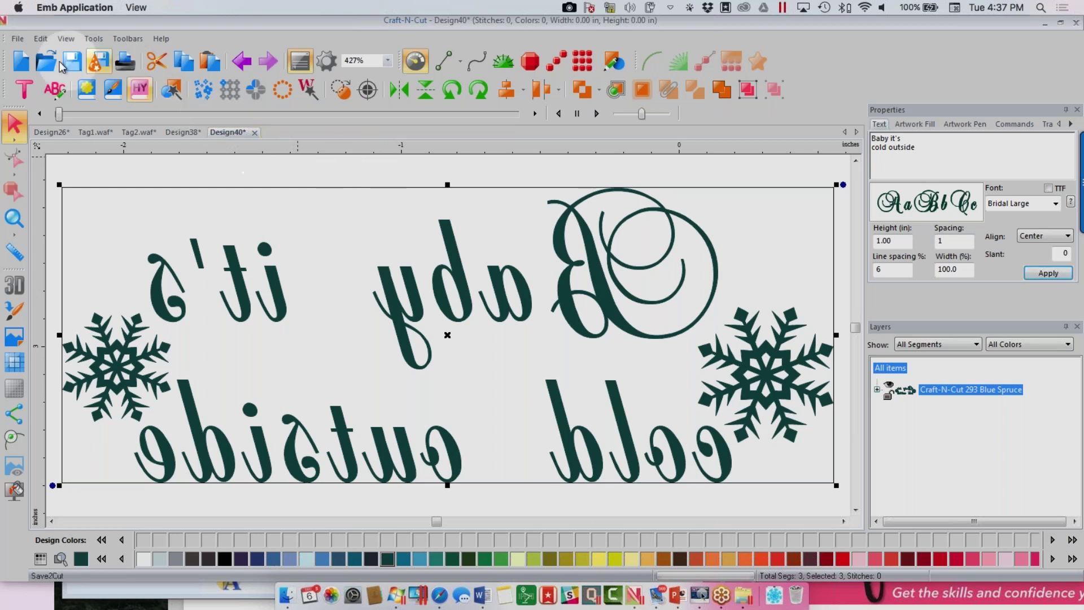
- Start a new design, import the artwork file Baby_Webinar01.fcm from the Webinar folder, and fit it to the view
{"action": "left_click", "coordinate": [21, 61]}
{"action": "left_click", "coordinate": [18, 39]}
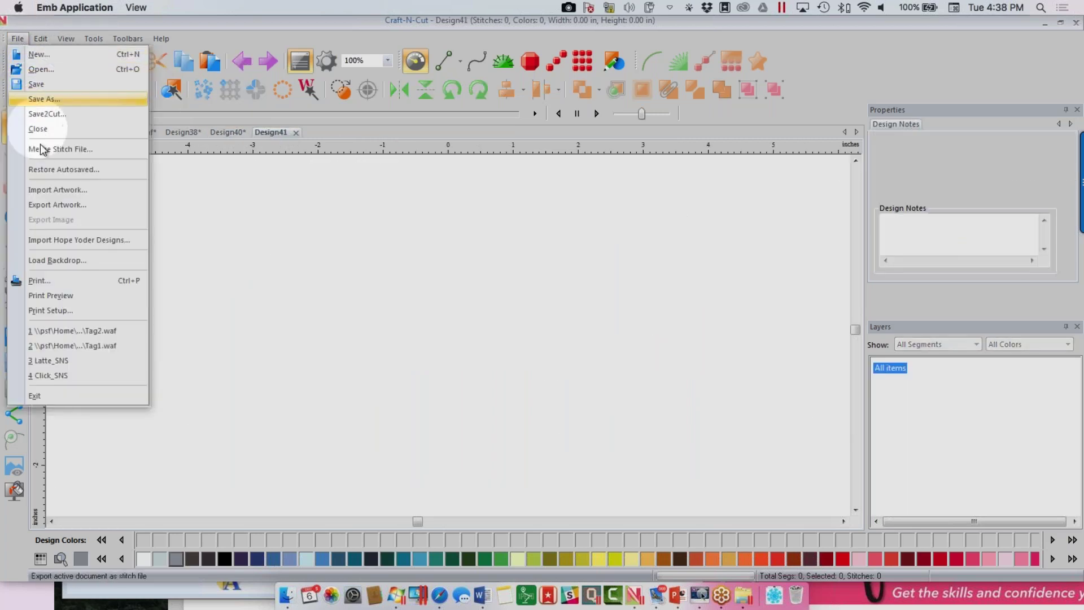
{"action": "left_click", "coordinate": [60, 192]}
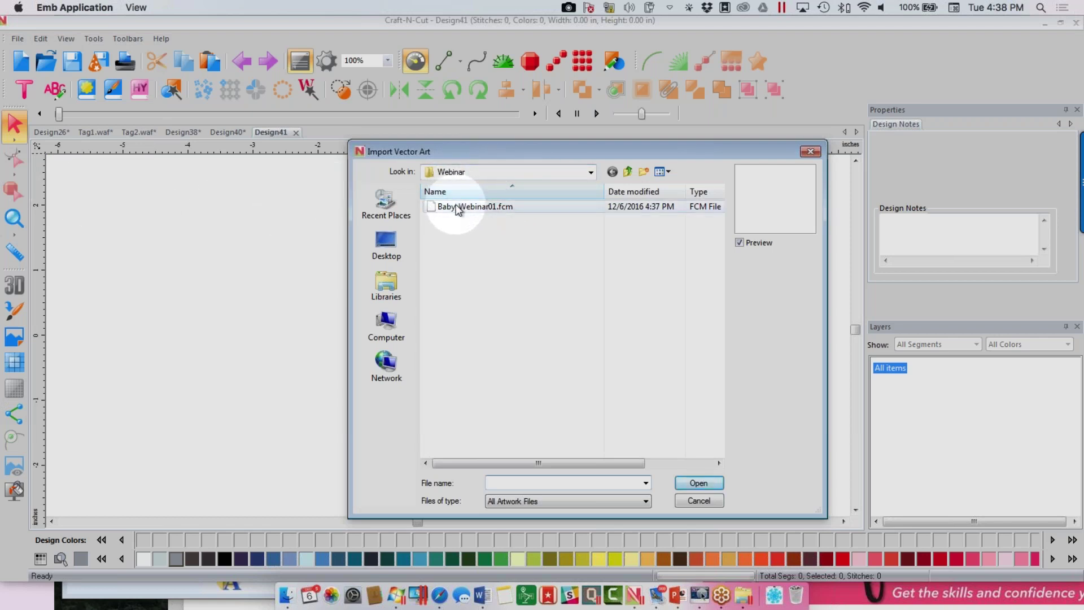
{"action": "left_click", "coordinate": [458, 208]}
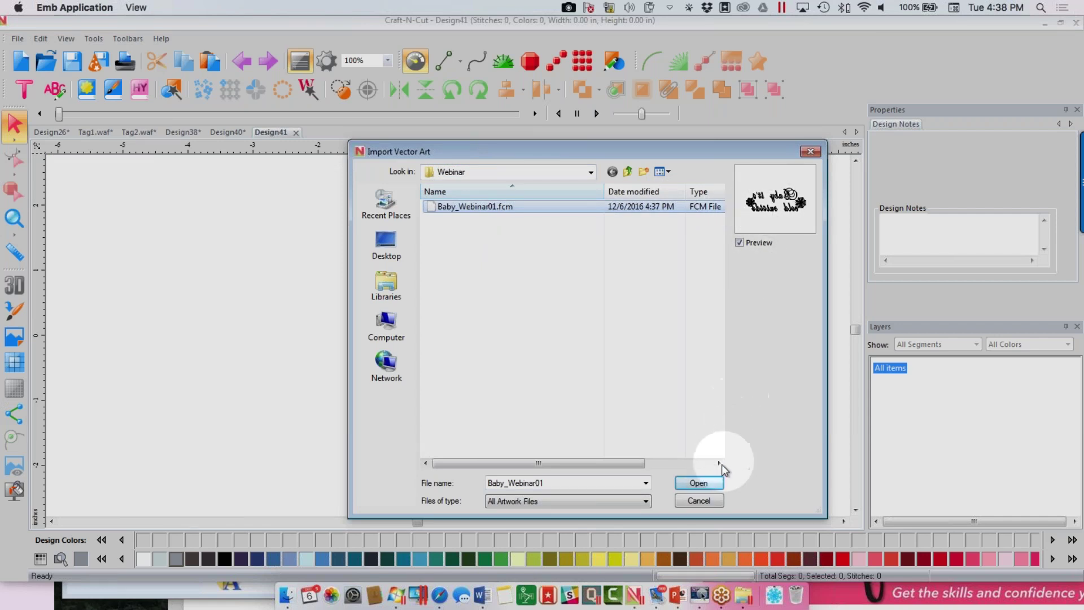
{"action": "left_click", "coordinate": [712, 488]}
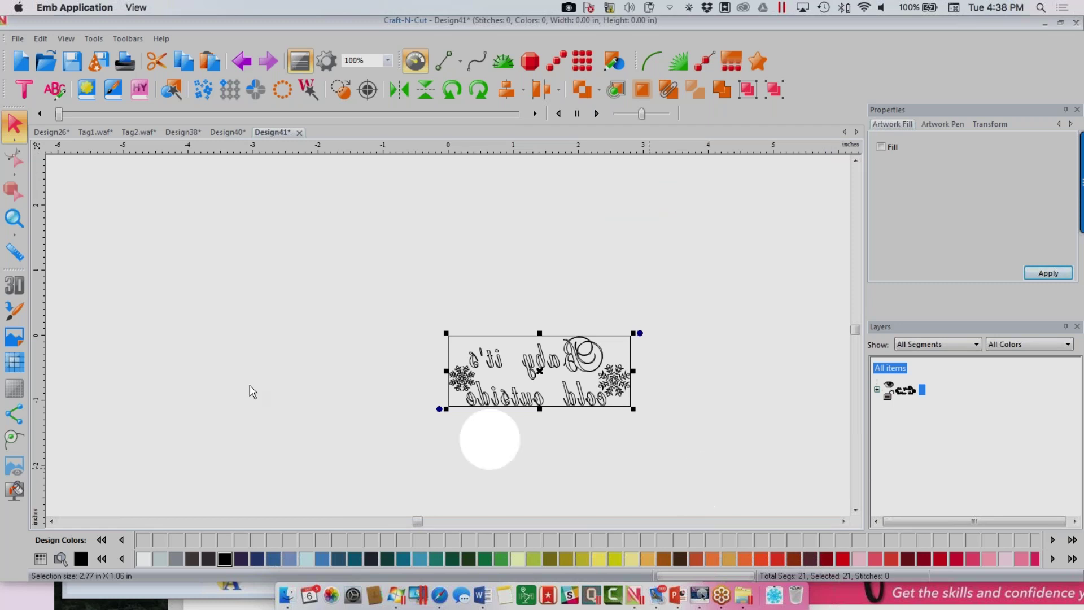
{"action": "left_click", "coordinate": [14, 220]}
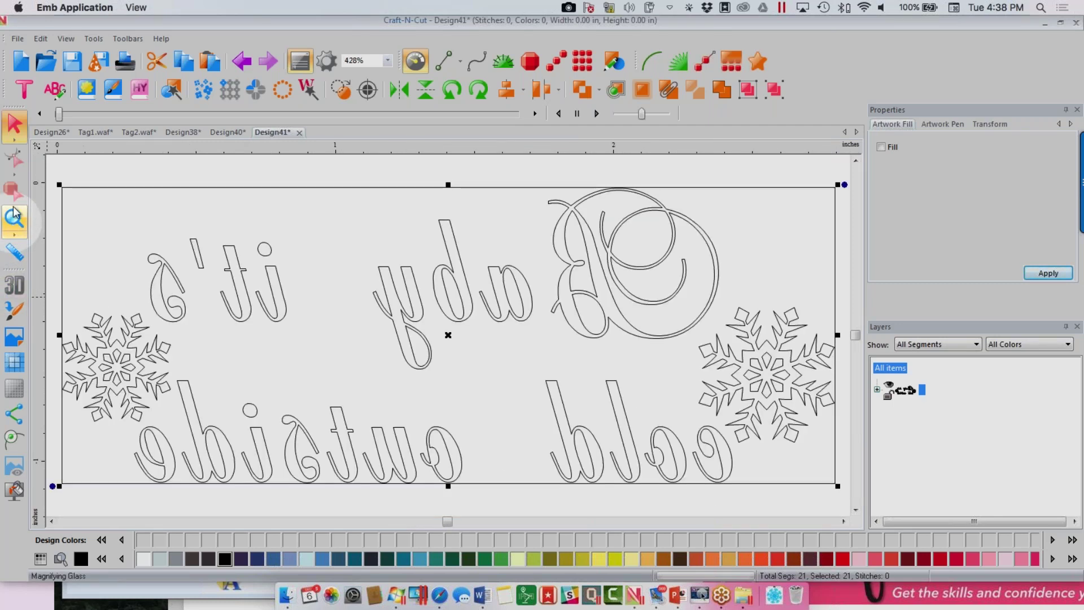
- Open Baby_Webinar.waf from the Webinar folder and mirror the whole design horizontally
{"action": "left_click", "coordinate": [21, 61]}
{"action": "left_click", "coordinate": [18, 38]}
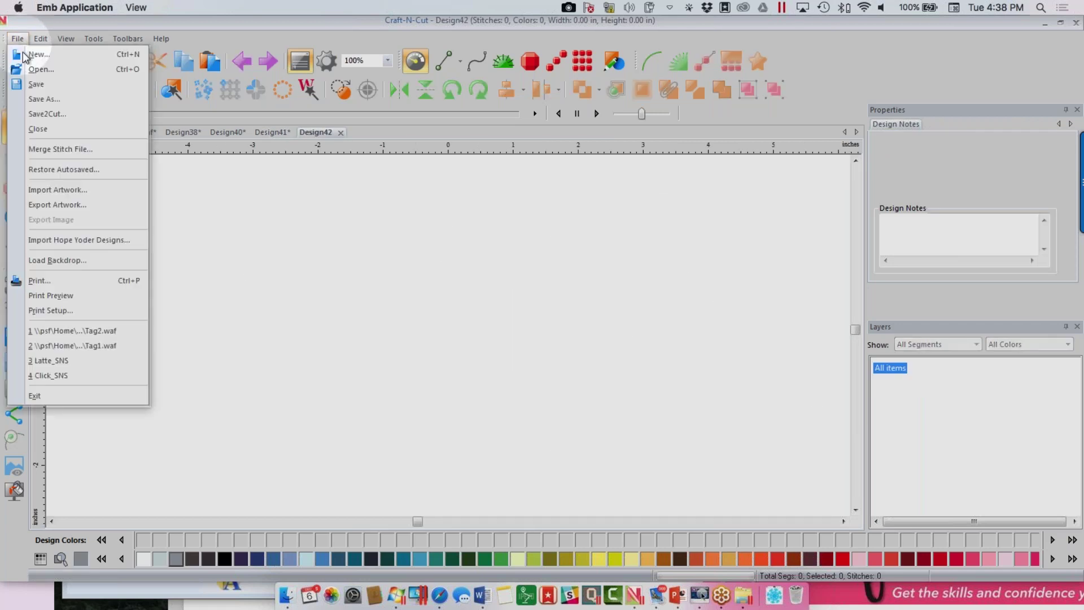
{"action": "left_click", "coordinate": [53, 70]}
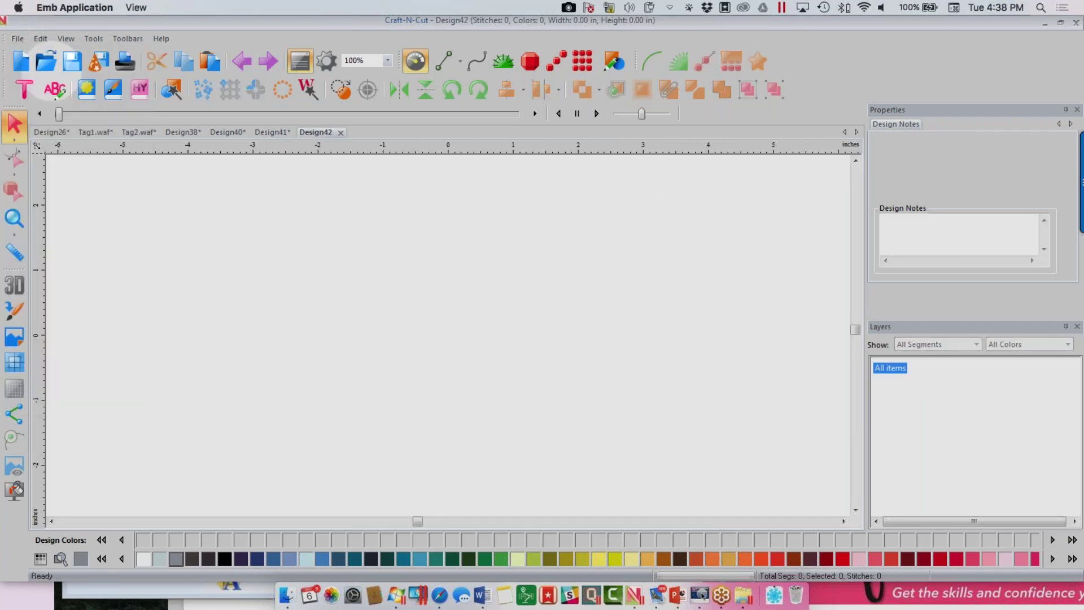
{"action": "left_click", "coordinate": [475, 208]}
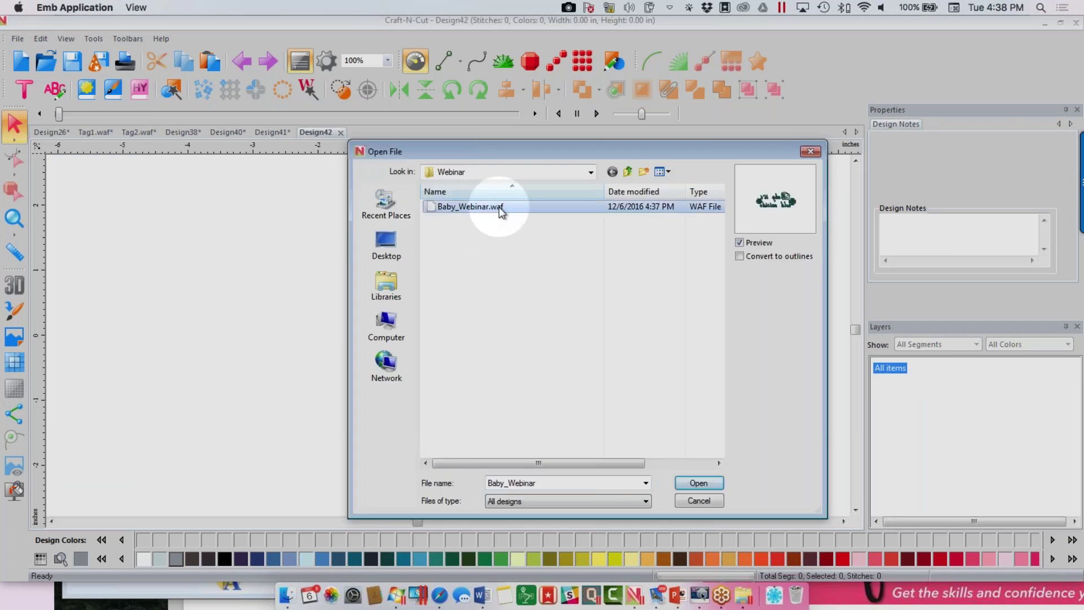
{"action": "left_click", "coordinate": [695, 485]}
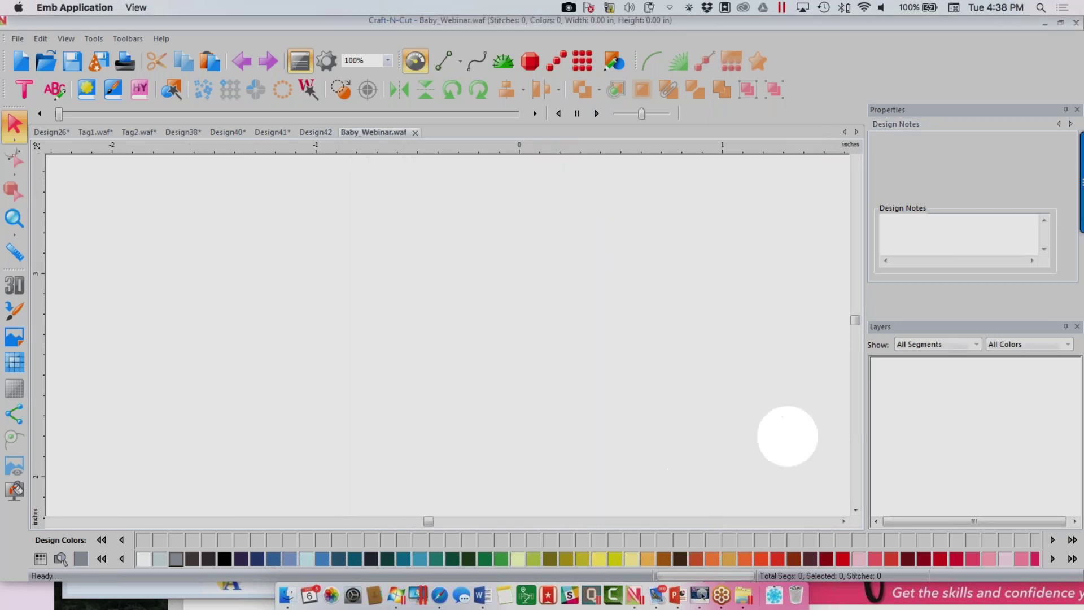
{"action": "left_click", "coordinate": [900, 371]}
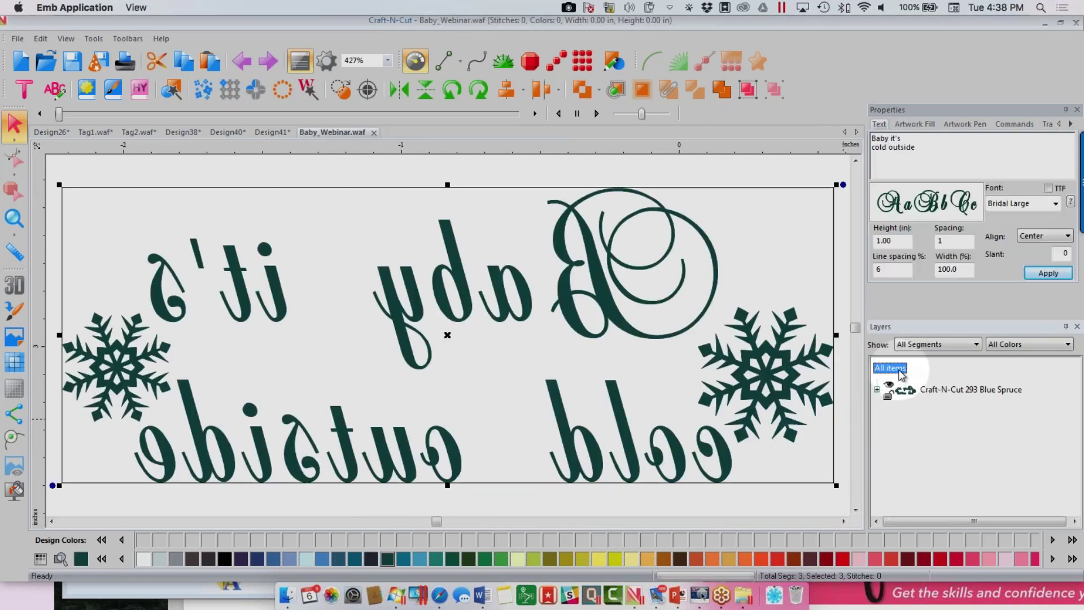
{"action": "left_click", "coordinate": [399, 89]}
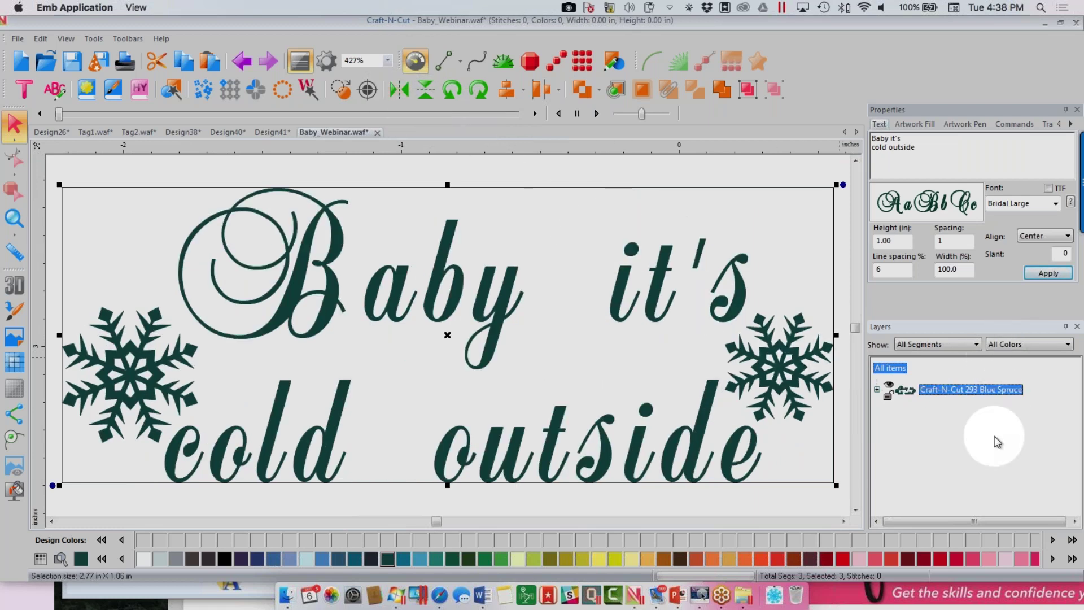
- Select the text object within the Blue Spruce group and change its font to Caroline
{"action": "left_click", "coordinate": [903, 402]}
{"action": "left_click", "coordinate": [937, 469]}
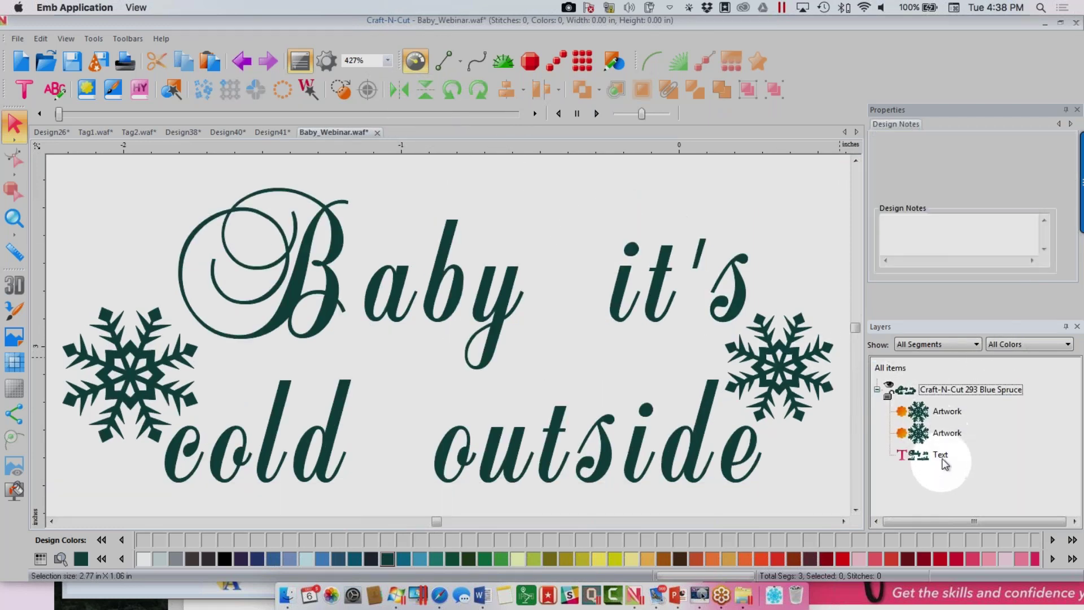
{"action": "left_click", "coordinate": [940, 456]}
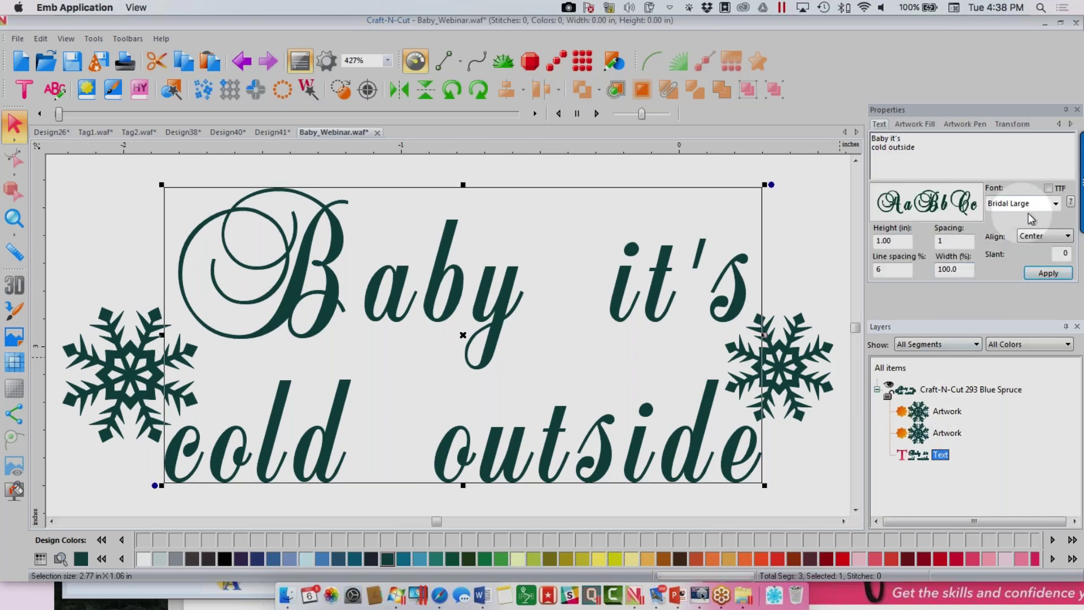
{"action": "left_click", "coordinate": [1055, 203]}
{"action": "scroll", "coordinate": [1011, 242], "scroll_direction": "up", "scroll_amount": 2}
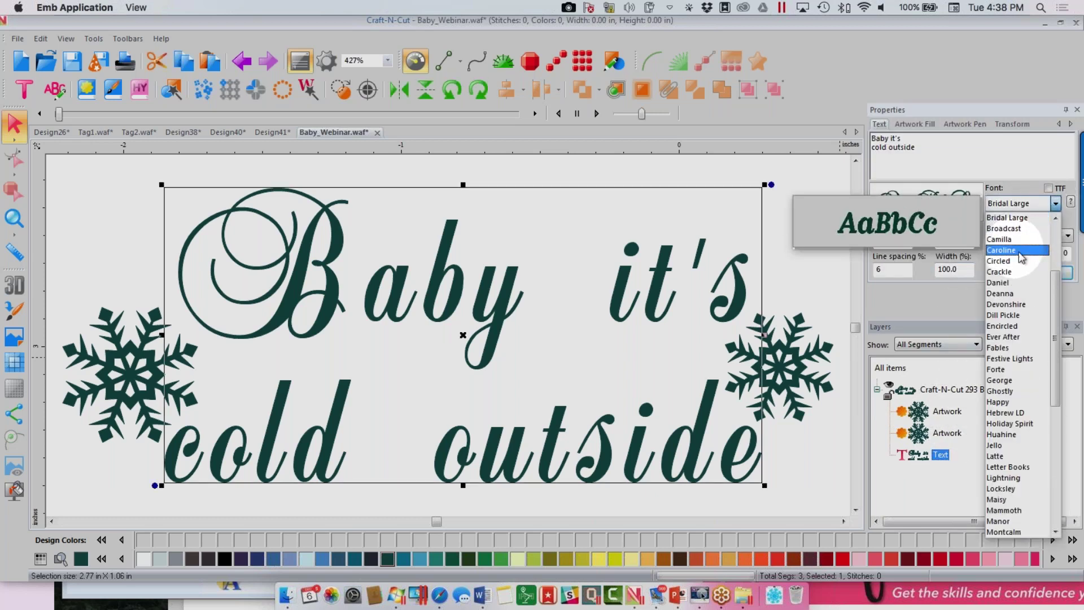
{"action": "left_click", "coordinate": [1011, 249]}
{"action": "left_click", "coordinate": [1048, 274]}
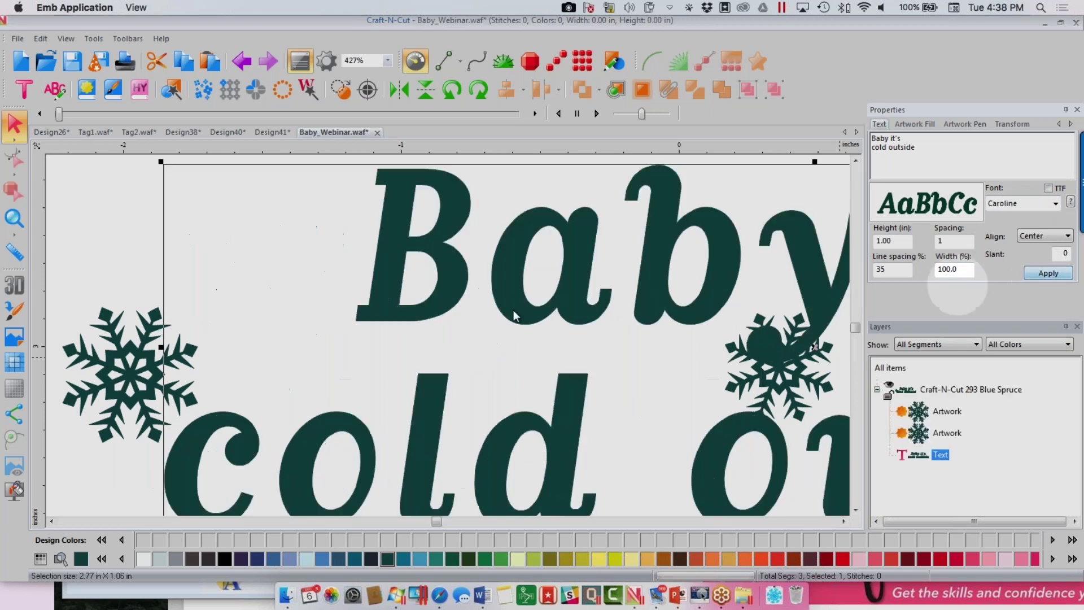
{"action": "left_click", "coordinate": [14, 217]}
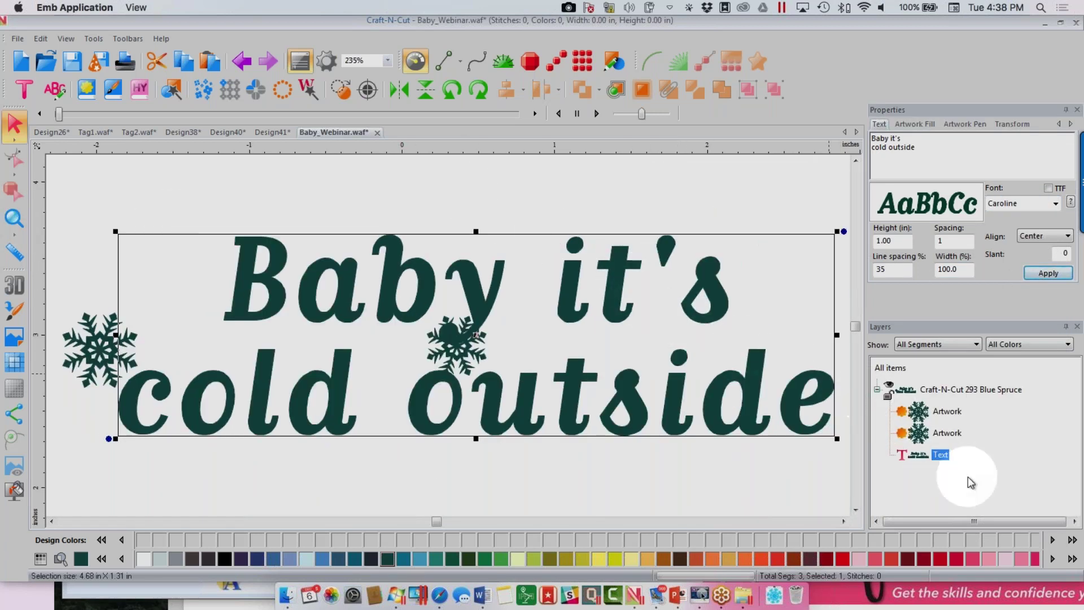
- Move the letter y of "Baby" closer to the b with the Text tool, and close Baby_Webinar.waf without saving
{"action": "left_click", "coordinate": [24, 89]}
{"action": "left_click", "coordinate": [19, 116]}
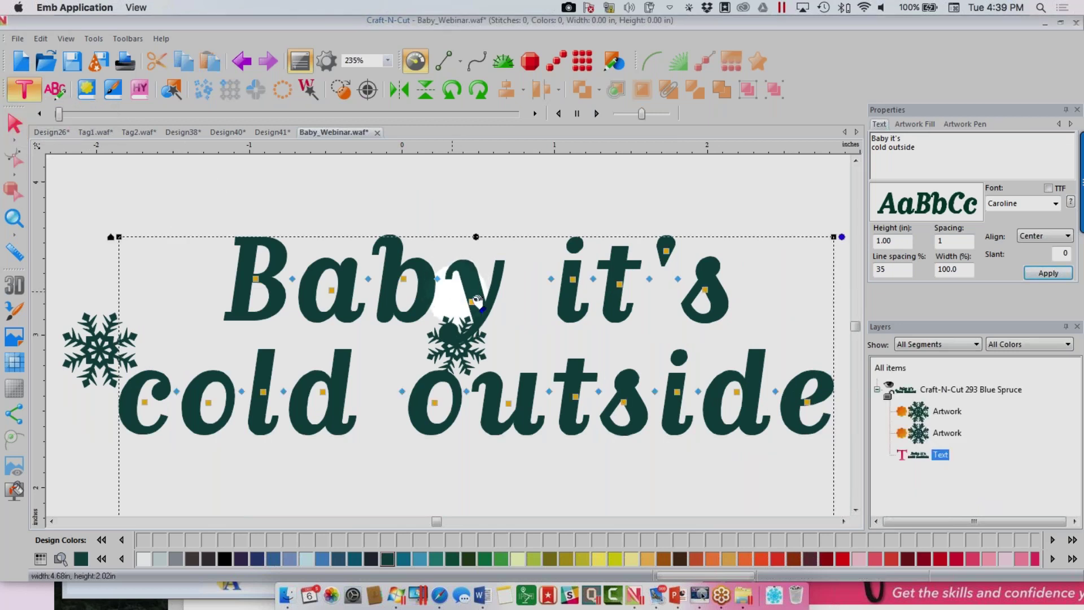
{"action": "left_click_drag", "start_coordinate": [471, 301], "coordinate": [462, 300]}
{"action": "left_click", "coordinate": [467, 223]}
{"action": "left_click", "coordinate": [460, 296]}
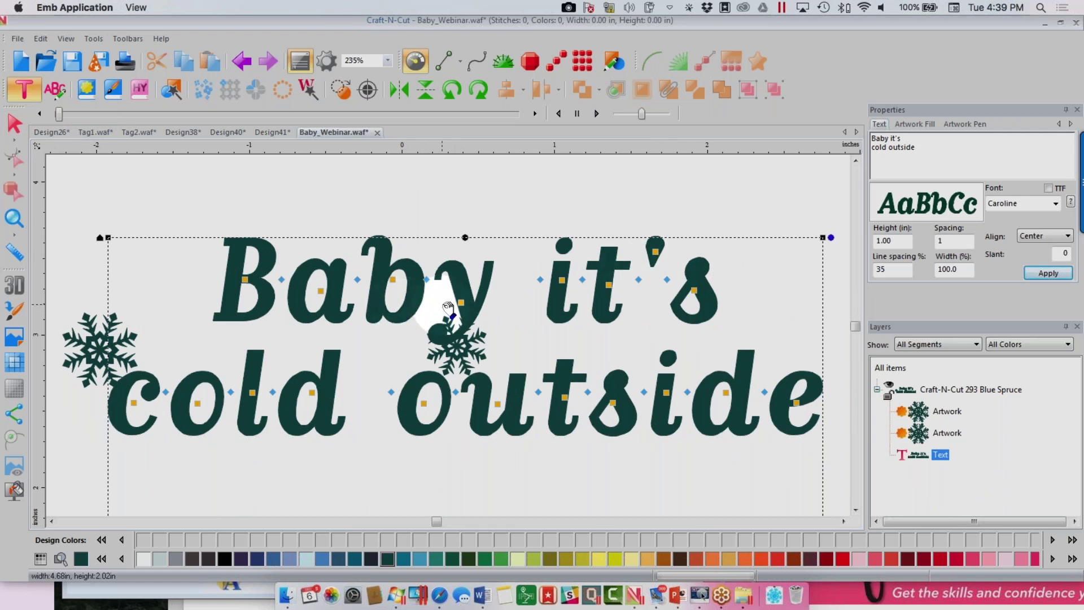
{"action": "left_click_drag", "start_coordinate": [461, 302], "coordinate": [440, 301]}
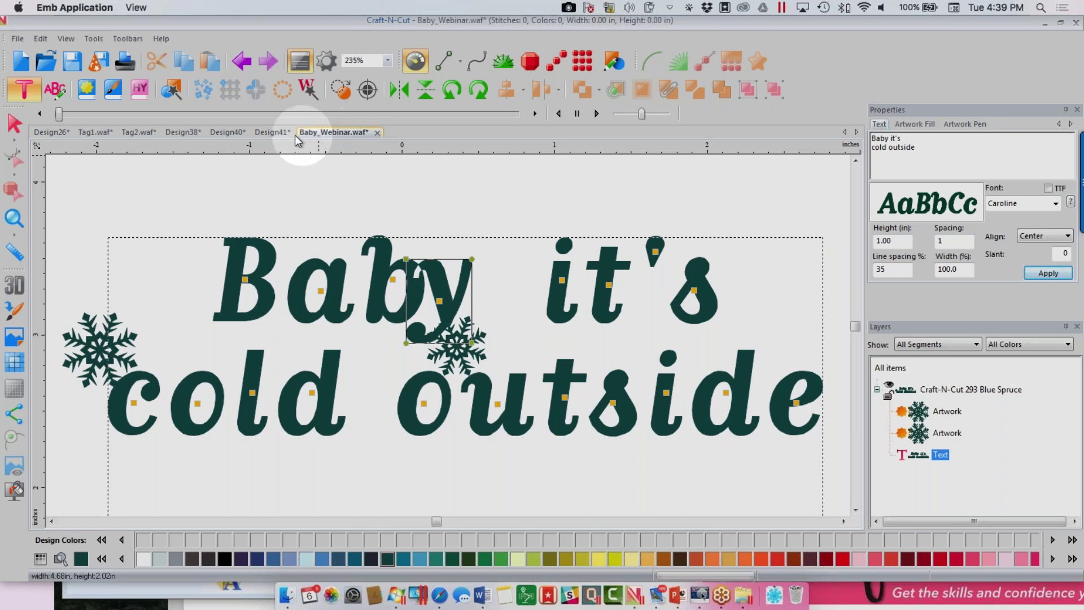
{"action": "left_click", "coordinate": [378, 133]}
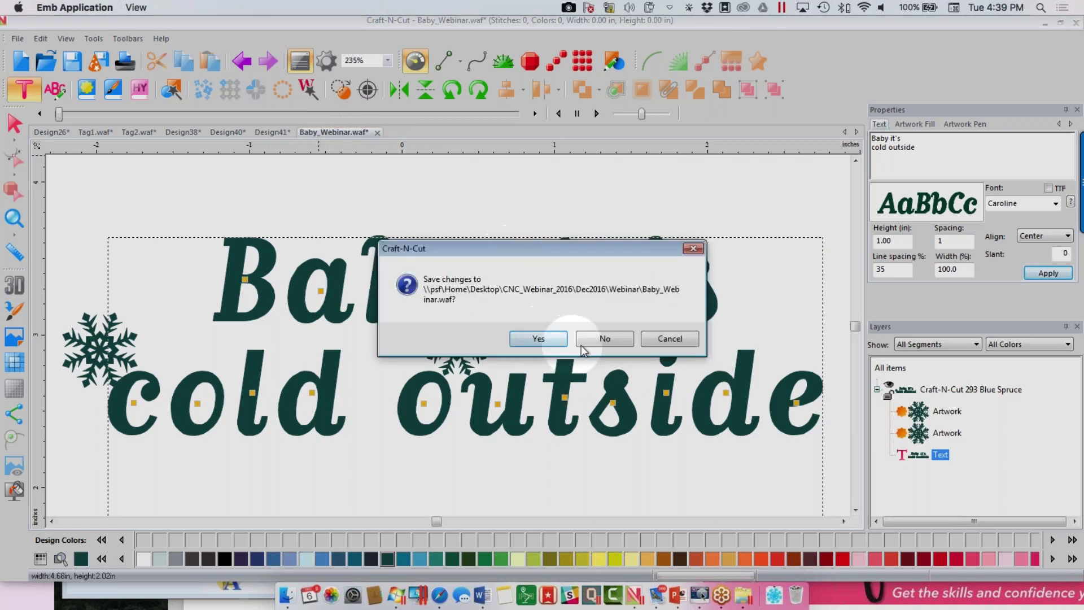
{"action": "left_click", "coordinate": [584, 340]}
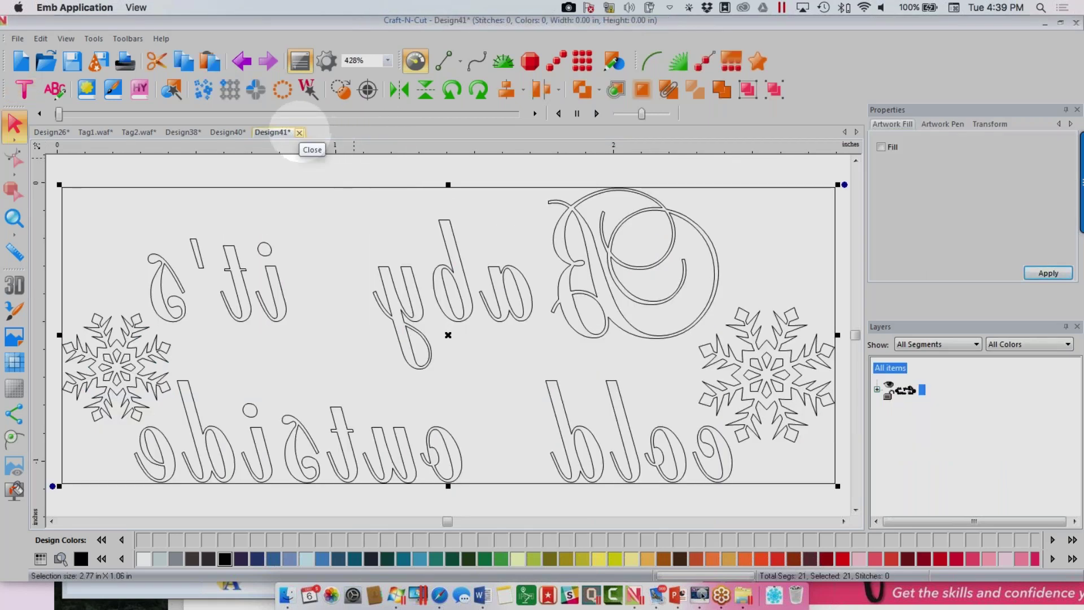
- Examine the separate letter outlines of the imported FCM artwork by selecting them one by one, and close Design41 without saving
{"action": "left_click", "coordinate": [877, 389]}
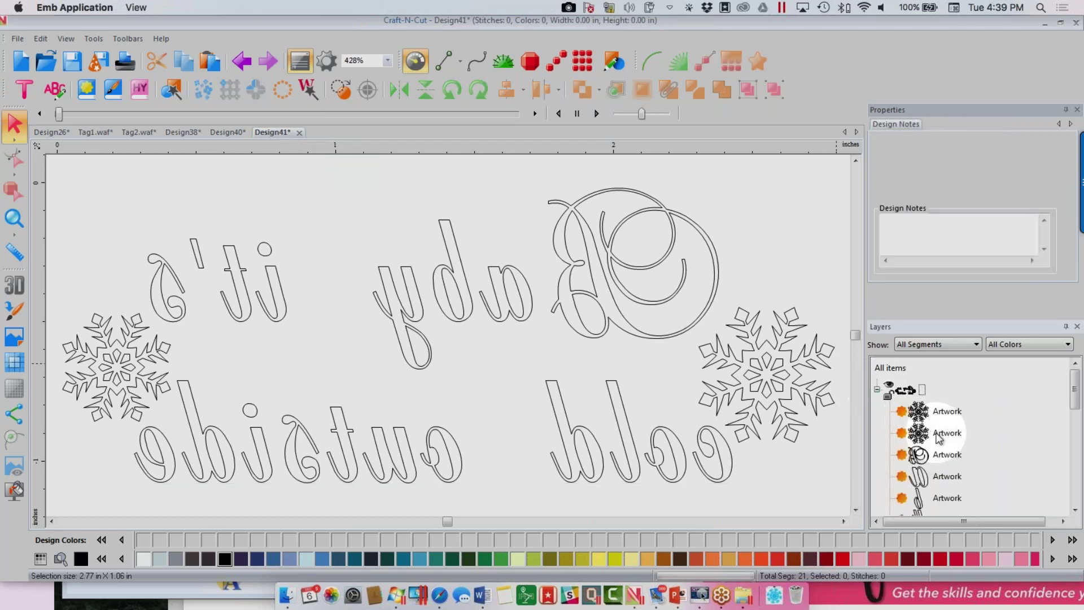
{"action": "left_click", "coordinate": [944, 455]}
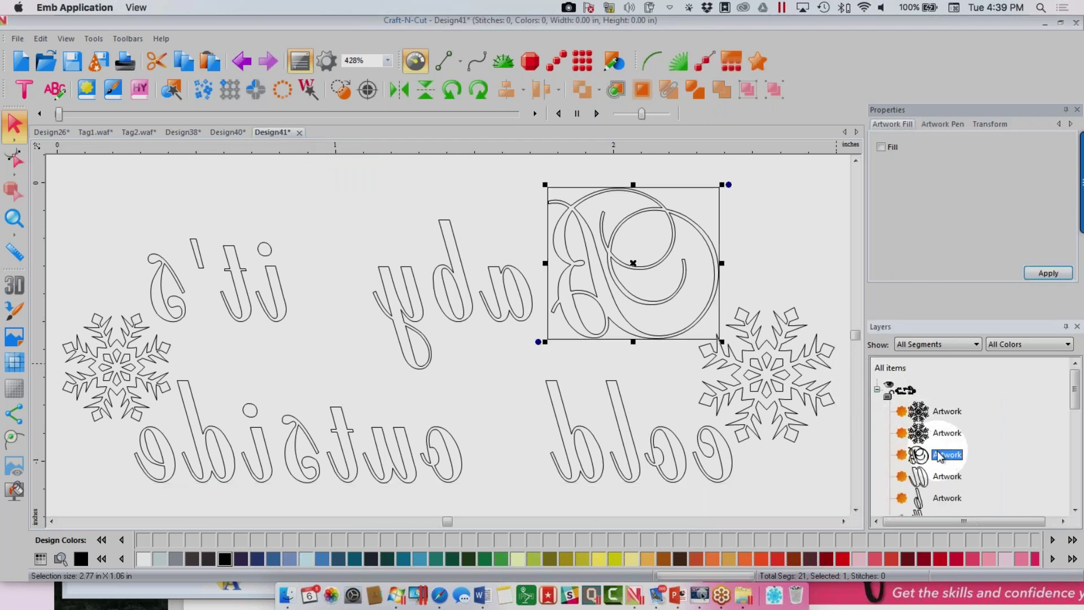
{"action": "left_click", "coordinate": [1074, 510]}
{"action": "left_click", "coordinate": [954, 454]}
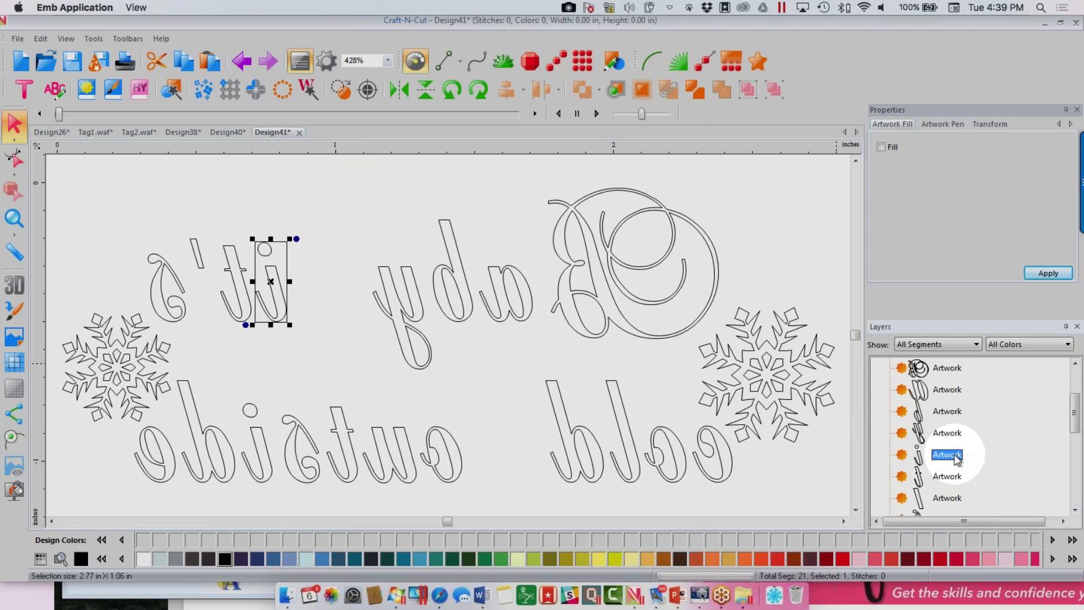
{"action": "left_click", "coordinate": [953, 476]}
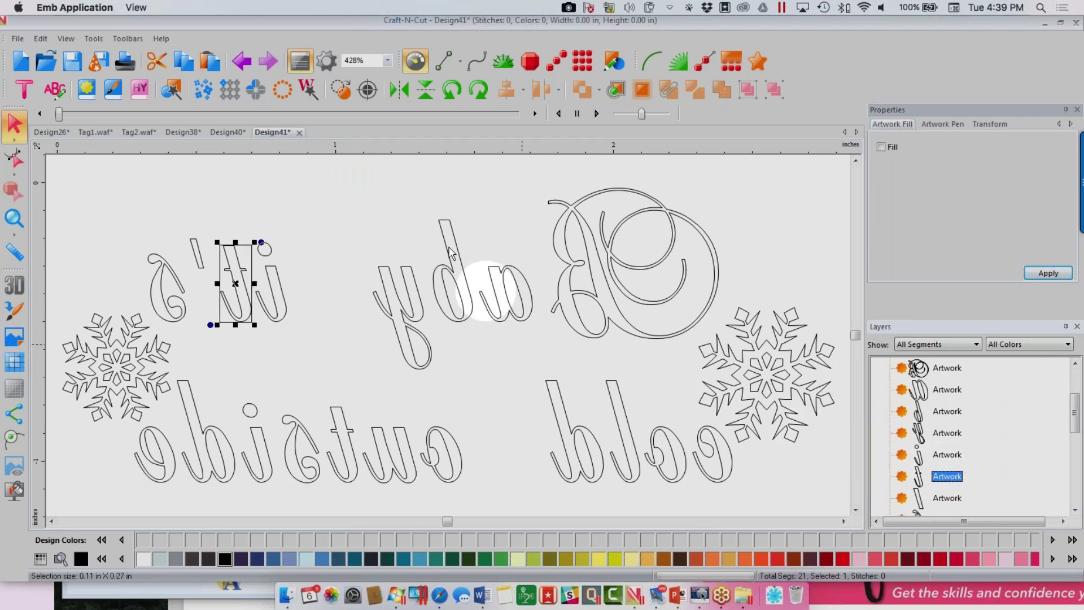
{"action": "left_click", "coordinate": [298, 133]}
{"action": "left_click", "coordinate": [565, 333]}
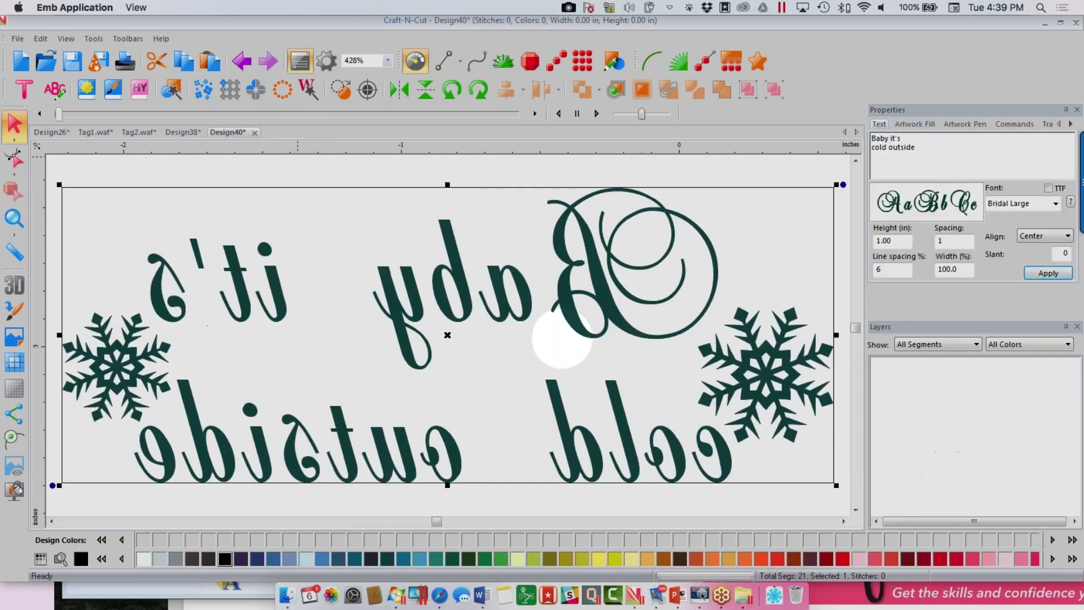
- Close Design40 without saving, switch to the Tag1.waf design, and fit the whole tag in view
{"action": "left_click", "coordinate": [254, 133]}
{"action": "left_click", "coordinate": [552, 335]}
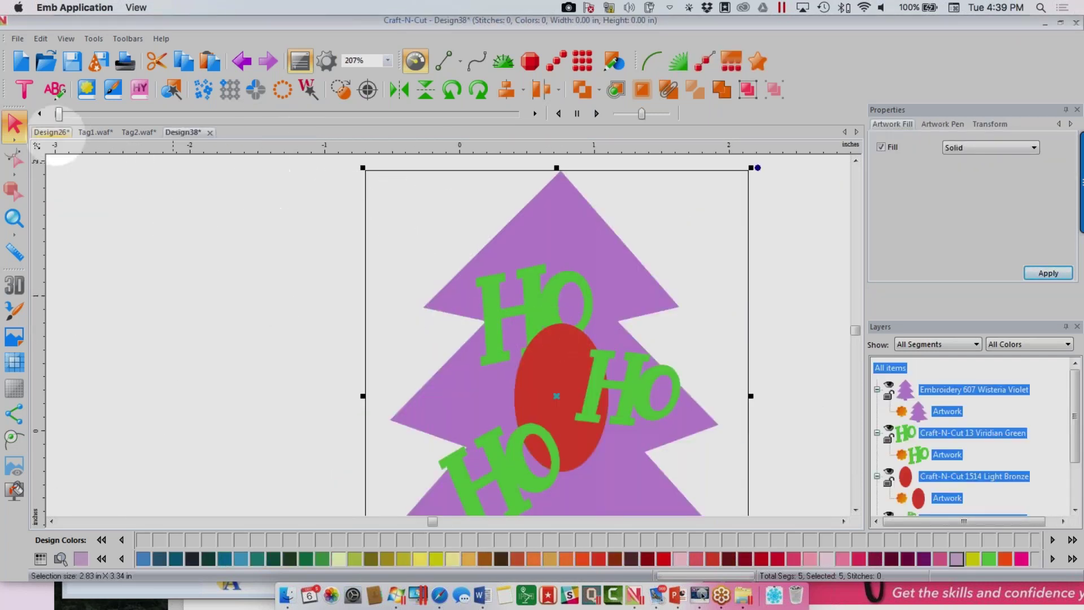
{"action": "left_click", "coordinate": [89, 133]}
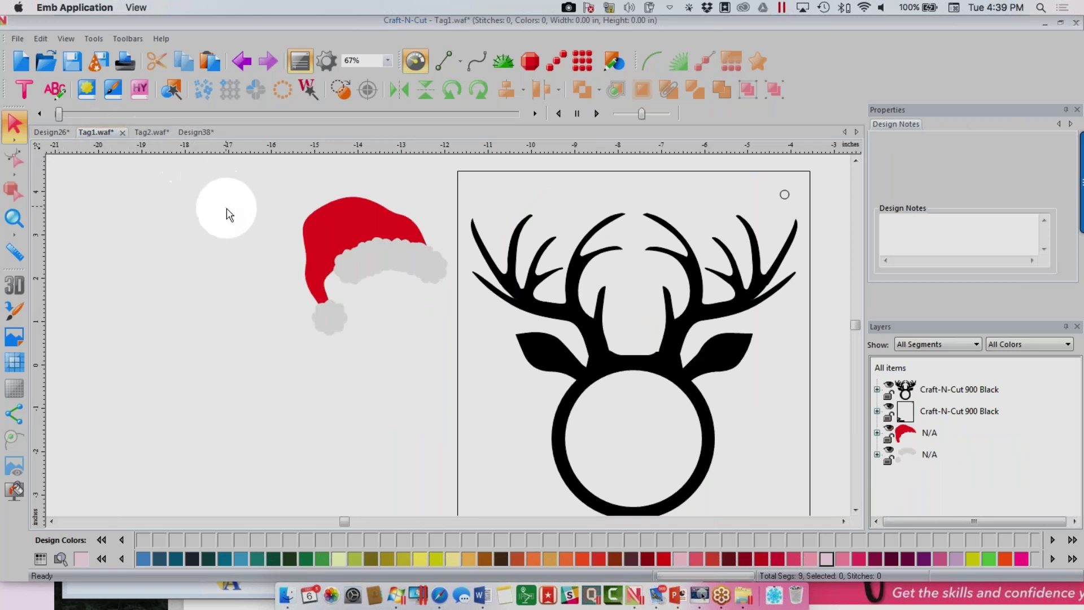
{"action": "left_click", "coordinate": [14, 218]}
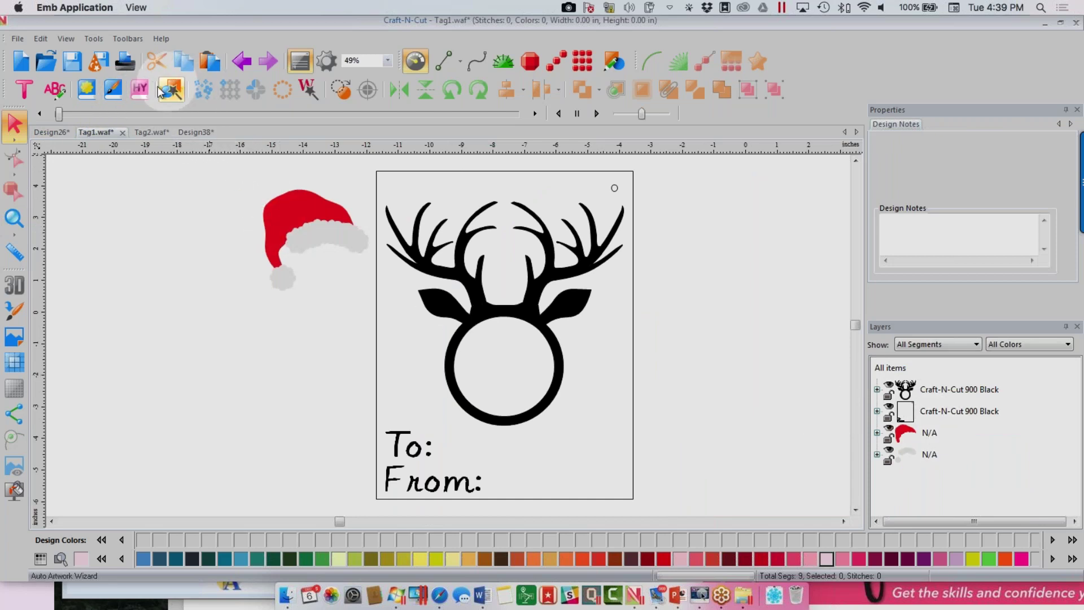
- Browse the designs in the Hope Yoder Library and close the library without inserting anything
{"action": "left_click", "coordinate": [140, 90]}
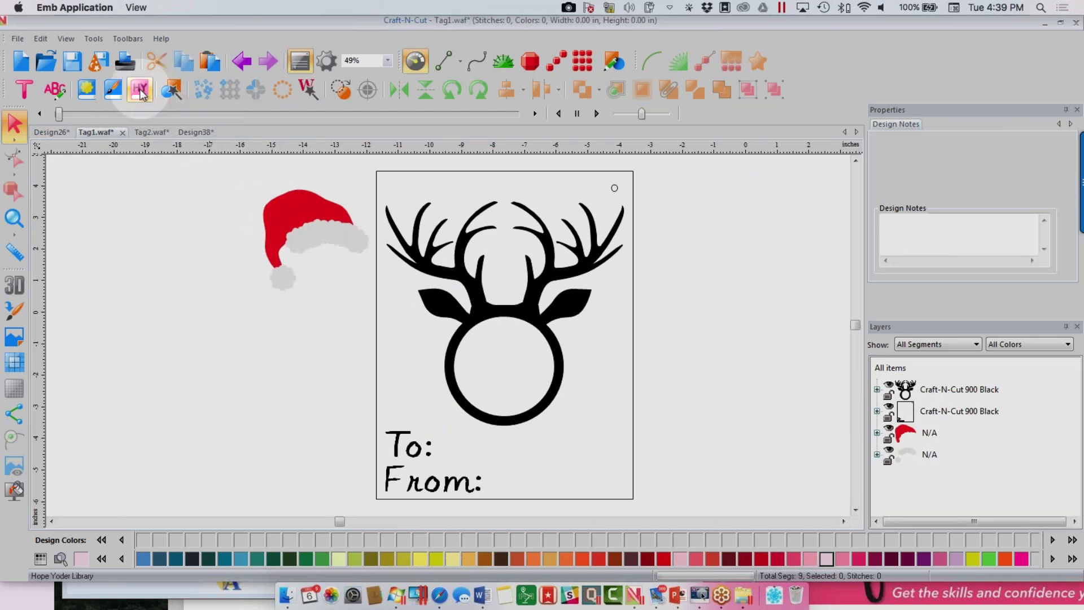
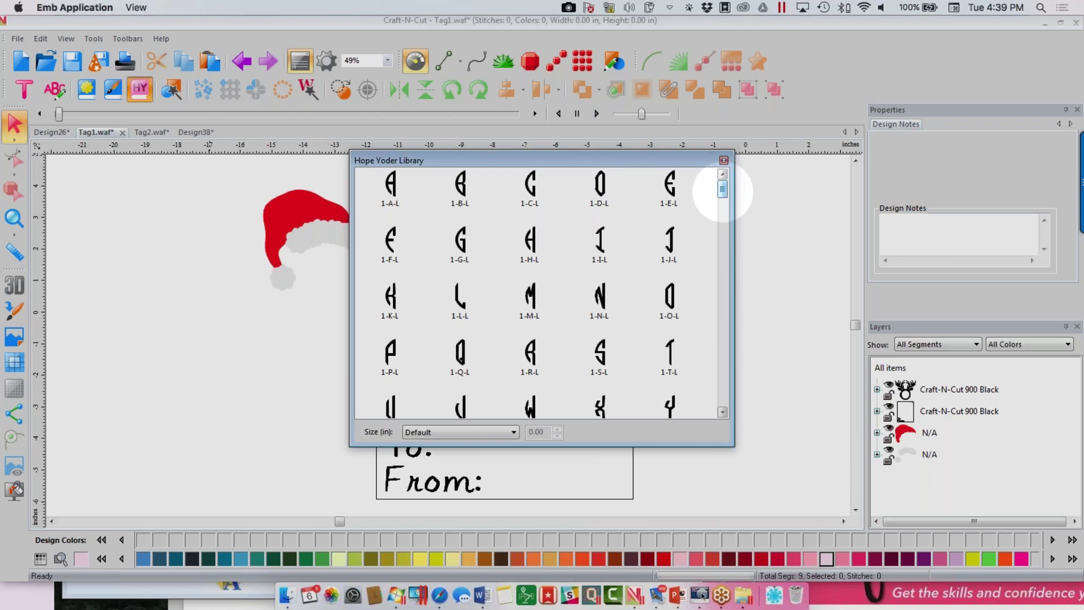
{"action": "scroll", "coordinate": [722, 192], "scroll_direction": "down", "scroll_amount": 3}
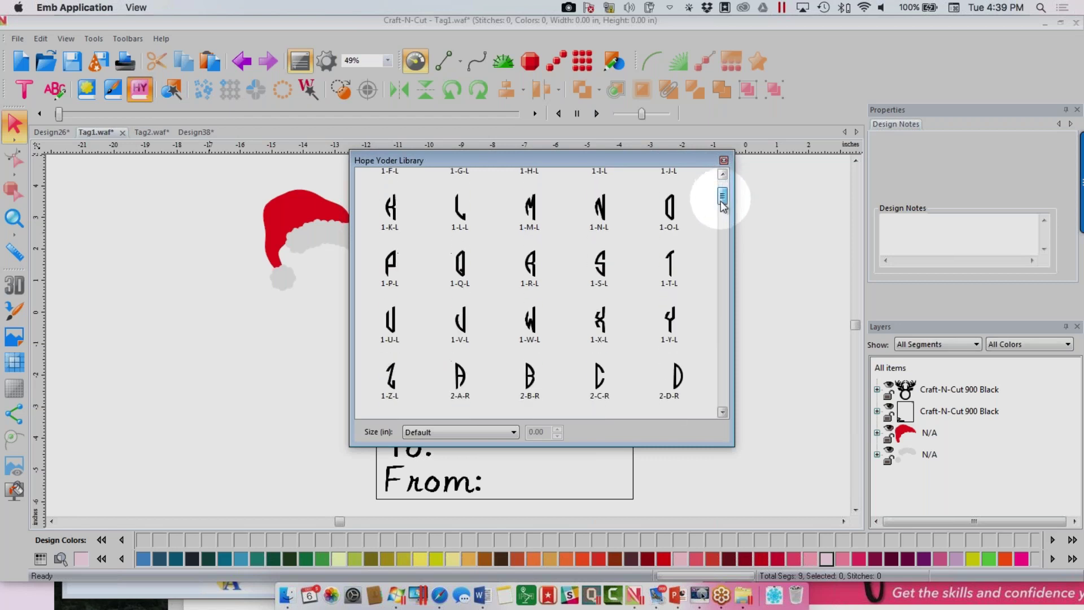
{"action": "left_click_drag", "start_coordinate": [722, 225], "coordinate": [720, 257]}
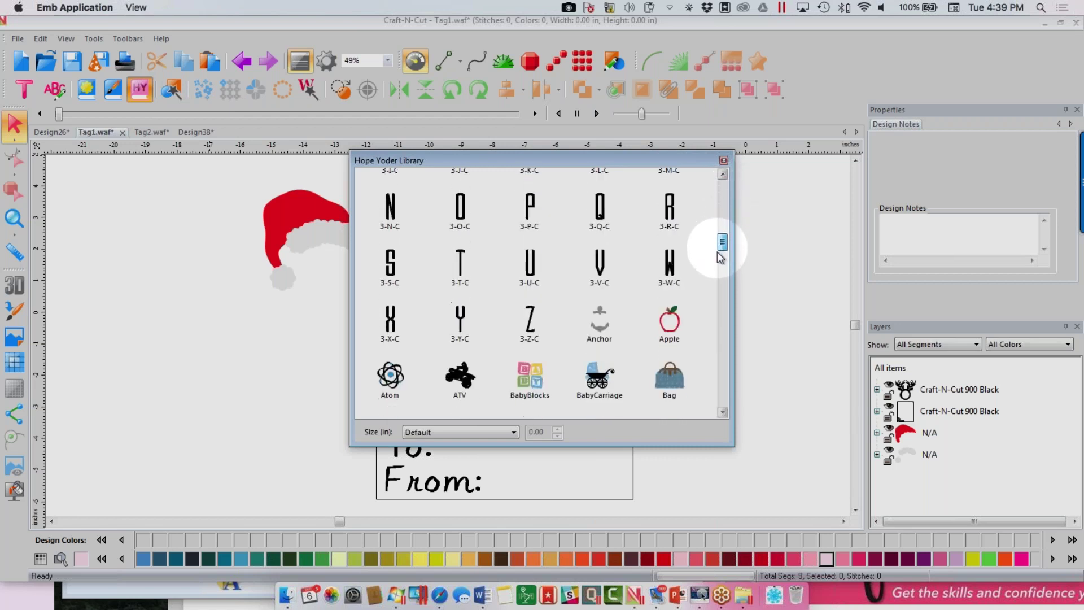
{"action": "left_click", "coordinate": [723, 160]}
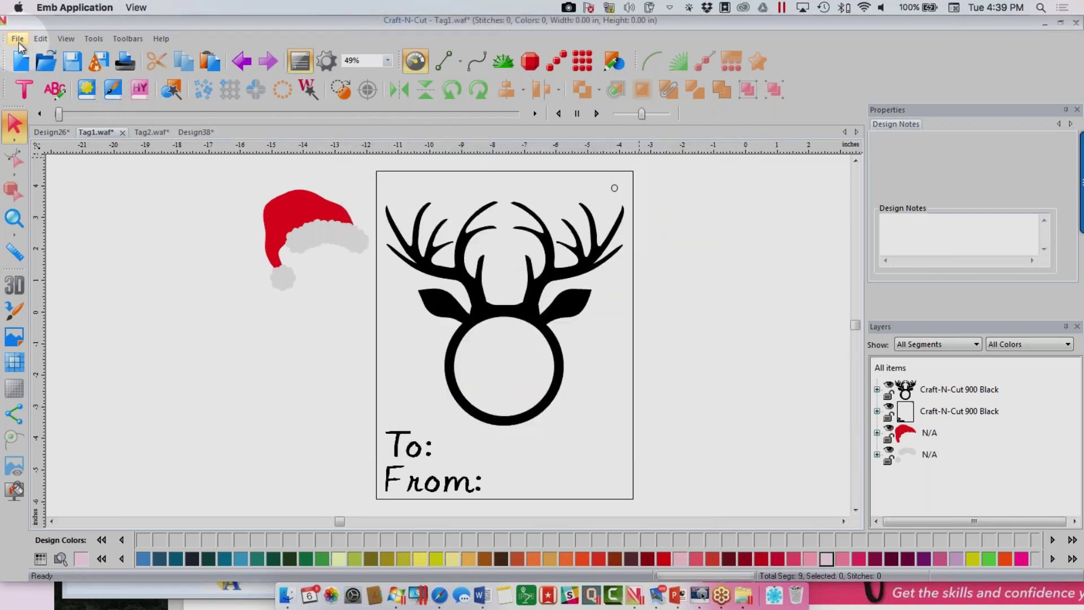
- Look through the Desktop folder in the Import Hope Yoder Designs dialog and close it without importing
{"action": "left_click", "coordinate": [17, 39]}
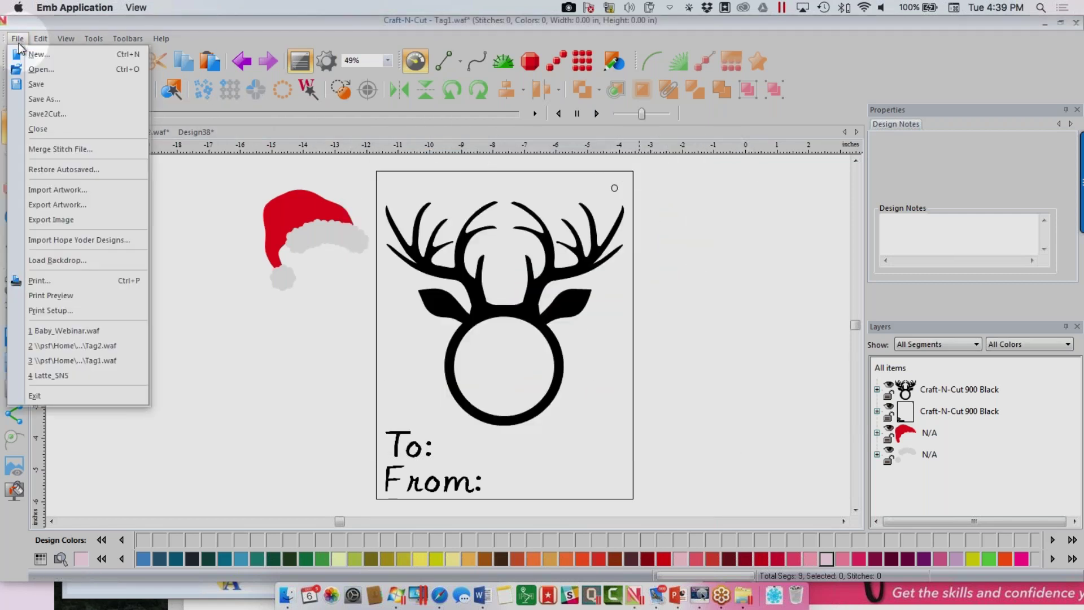
{"action": "left_click", "coordinate": [65, 244]}
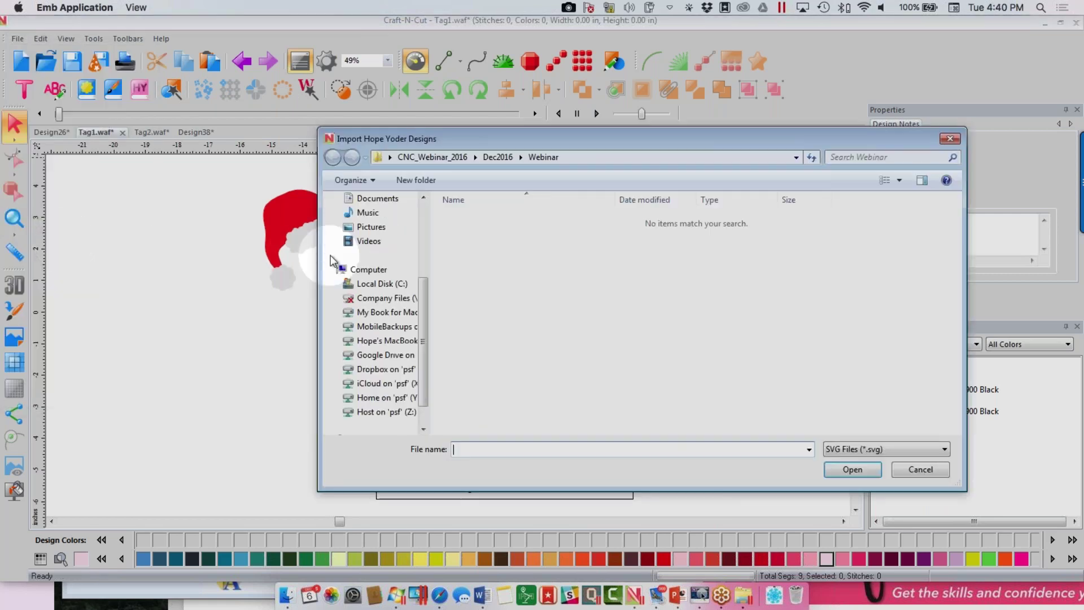
{"action": "left_click", "coordinate": [371, 247]}
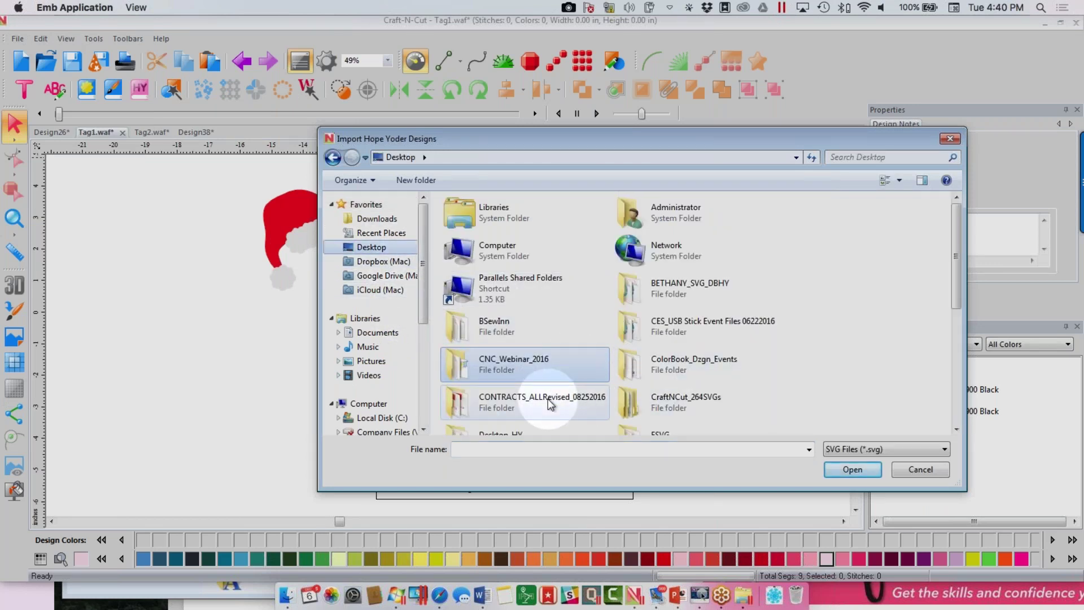
{"action": "double_click", "coordinate": [965, 429]}
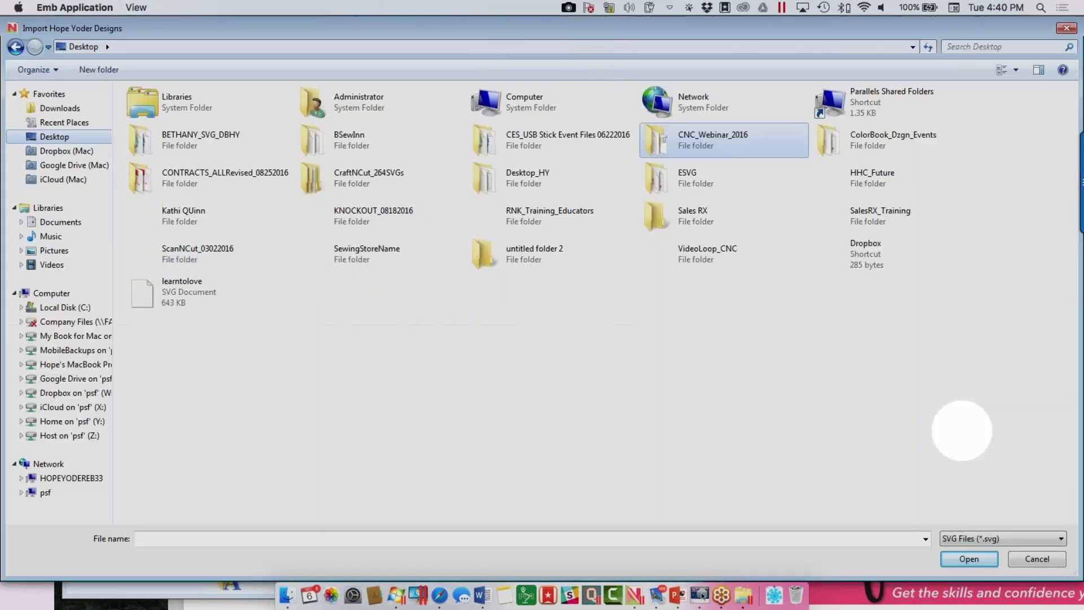
{"action": "left_click", "coordinate": [1067, 30]}
- Insert the SantaHat design from the Hope Yoder Library at its default size
{"action": "left_click", "coordinate": [214, 172]}
{"action": "left_click", "coordinate": [140, 89]}
{"action": "left_click", "coordinate": [175, 110]}
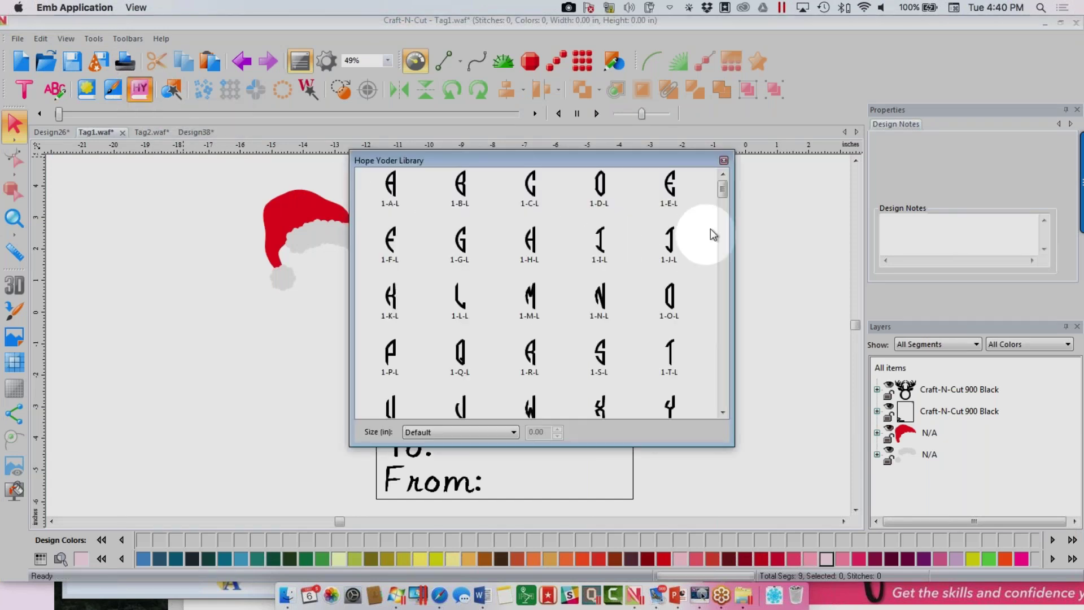
{"action": "key", "text": "s"}
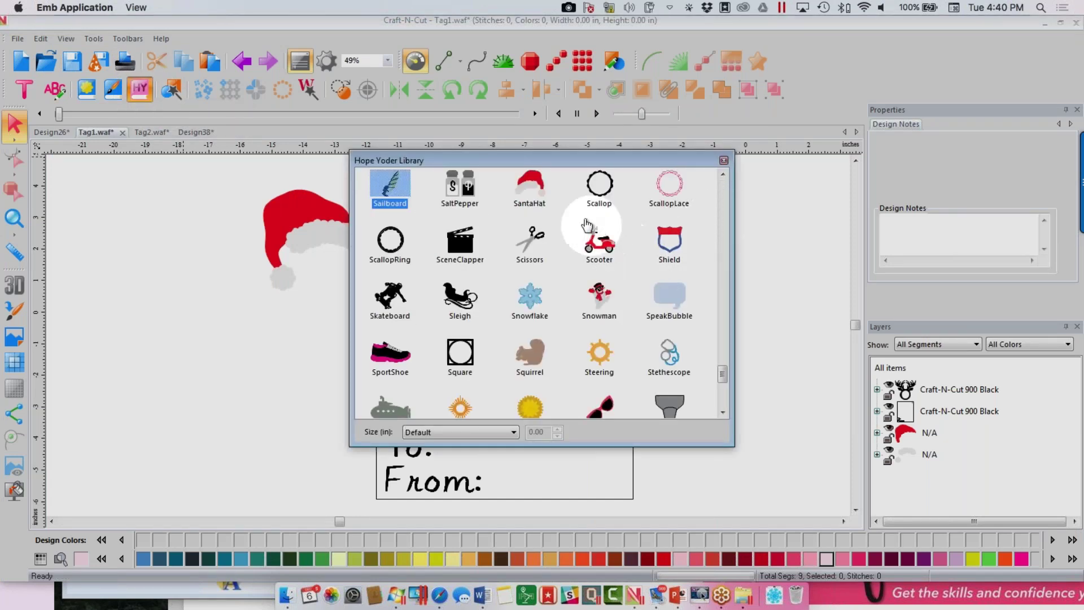
{"action": "double_click", "coordinate": [535, 188]}
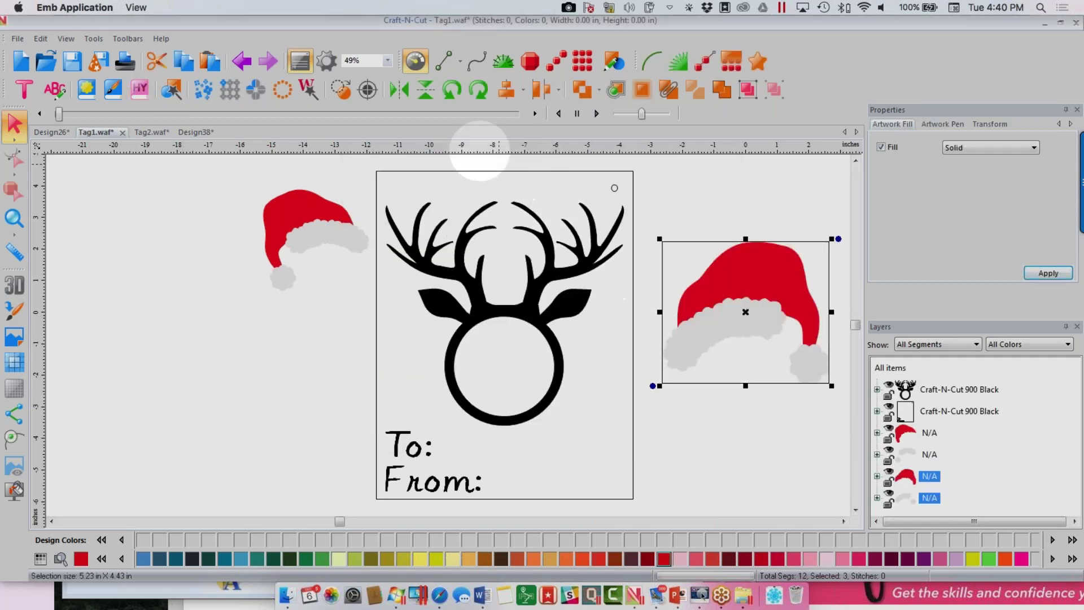
- Mirror the inserted Santa hat horizontally and delete it
{"action": "left_click", "coordinate": [400, 89]}
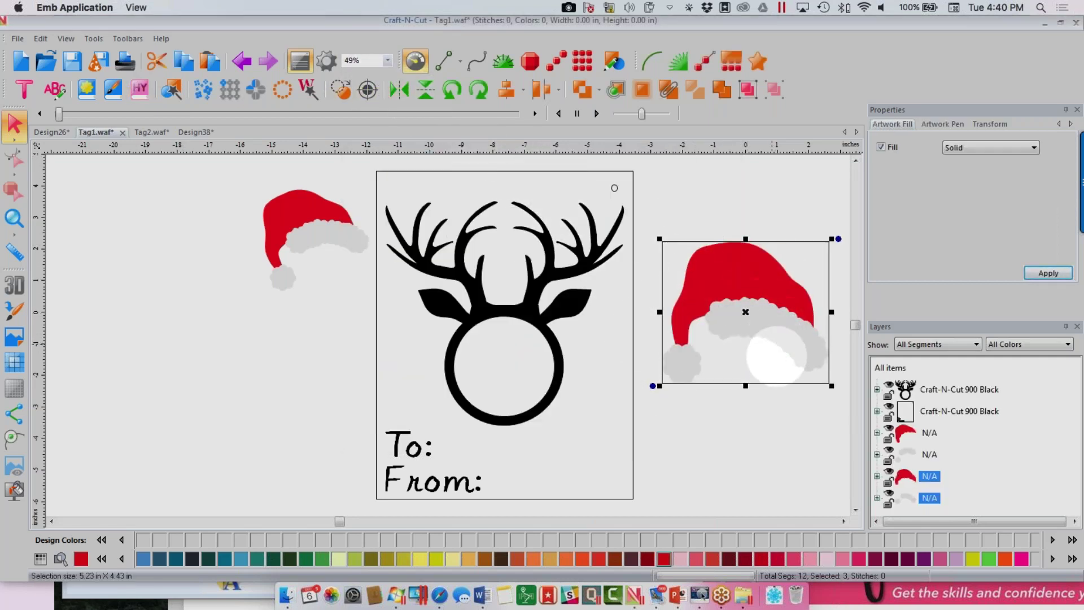
{"action": "right_click", "coordinate": [767, 314]}
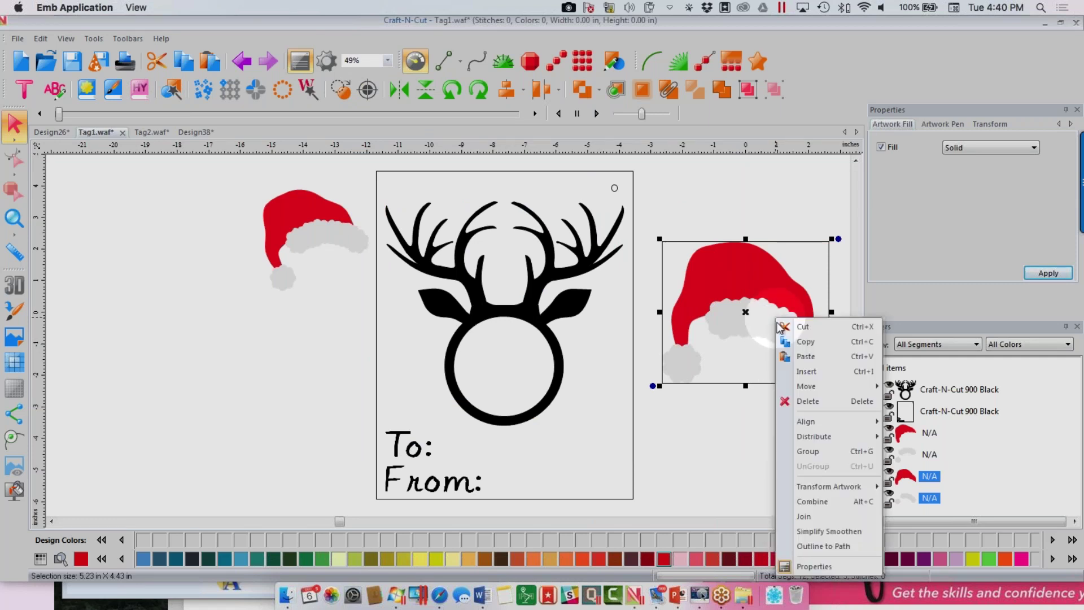
{"action": "left_click", "coordinate": [815, 398]}
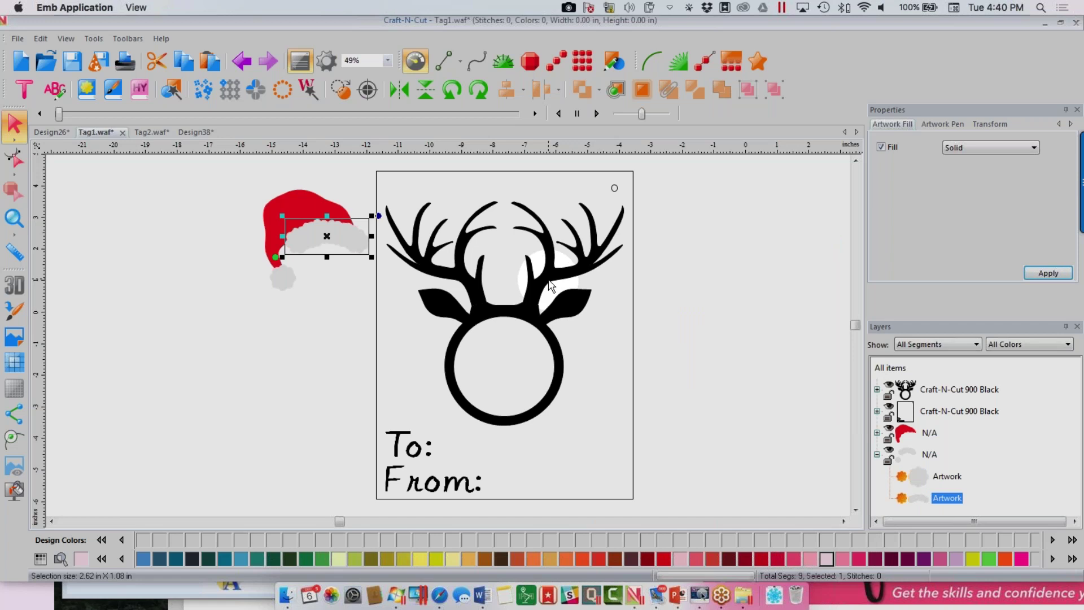
- Insert the Deer design from the Hope Yoder Library at its default size
{"action": "left_click", "coordinate": [139, 91]}
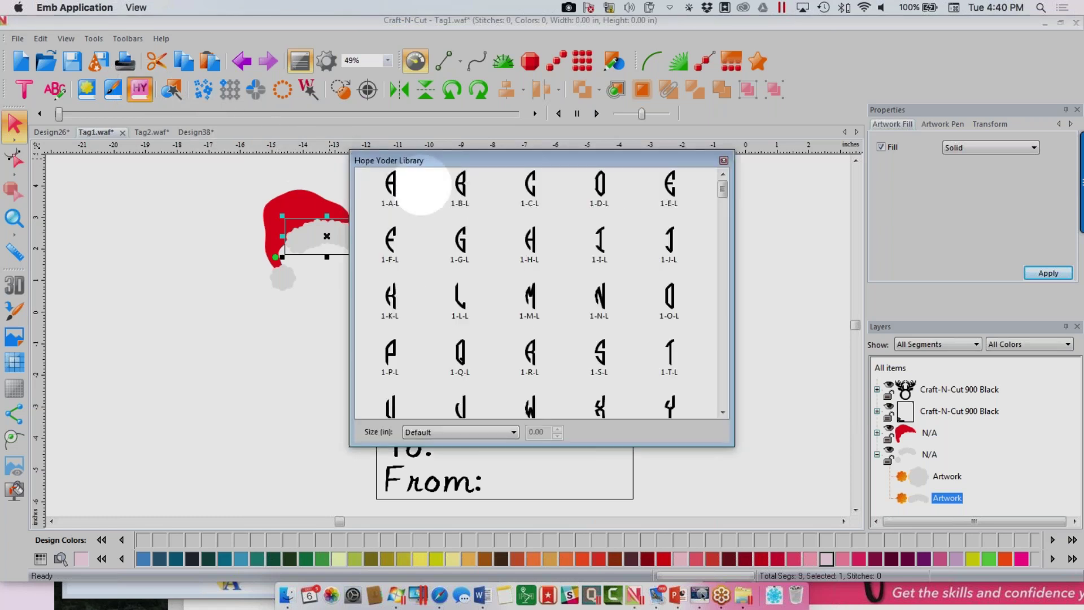
{"action": "scroll", "coordinate": [726, 196], "scroll_direction": "down", "scroll_amount": 10}
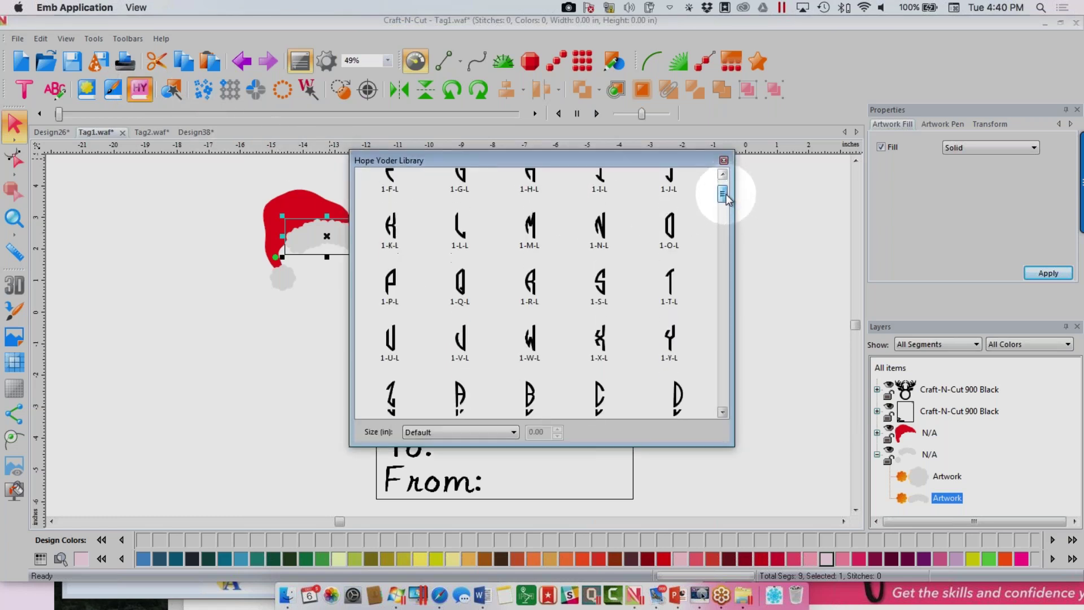
{"action": "left_click", "coordinate": [672, 190]}
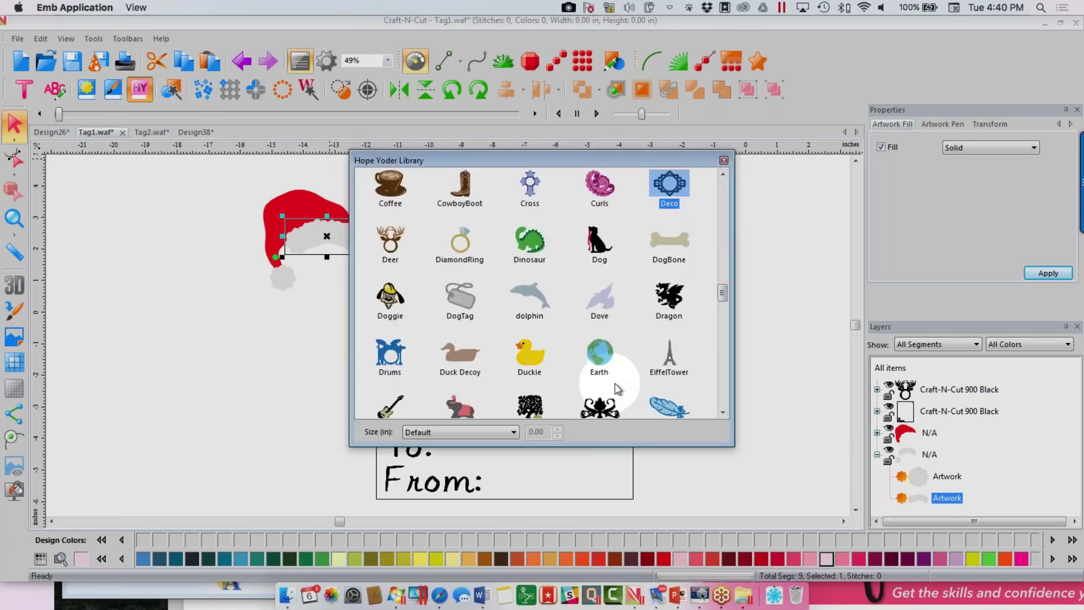
{"action": "double_click", "coordinate": [390, 243]}
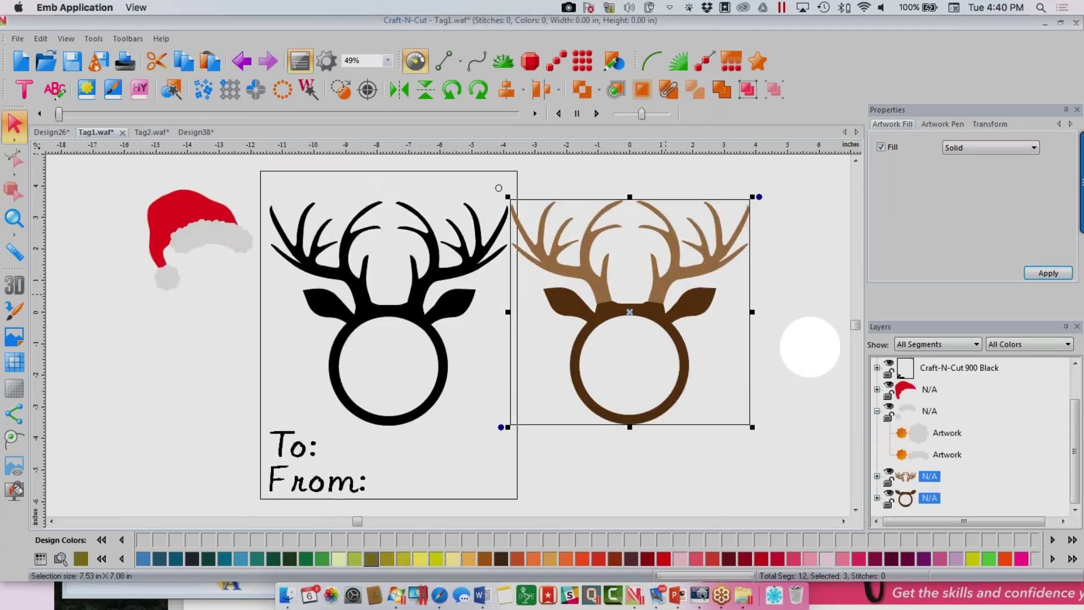
- Hide the black deer, tag outline with text, red hat and gray hat trim layers, leaving the brown deer shown
{"action": "left_click_drag", "start_coordinate": [1078, 439], "coordinate": [1077, 395]}
{"action": "left_click", "coordinate": [890, 388]}
{"action": "left_click", "coordinate": [889, 409]}
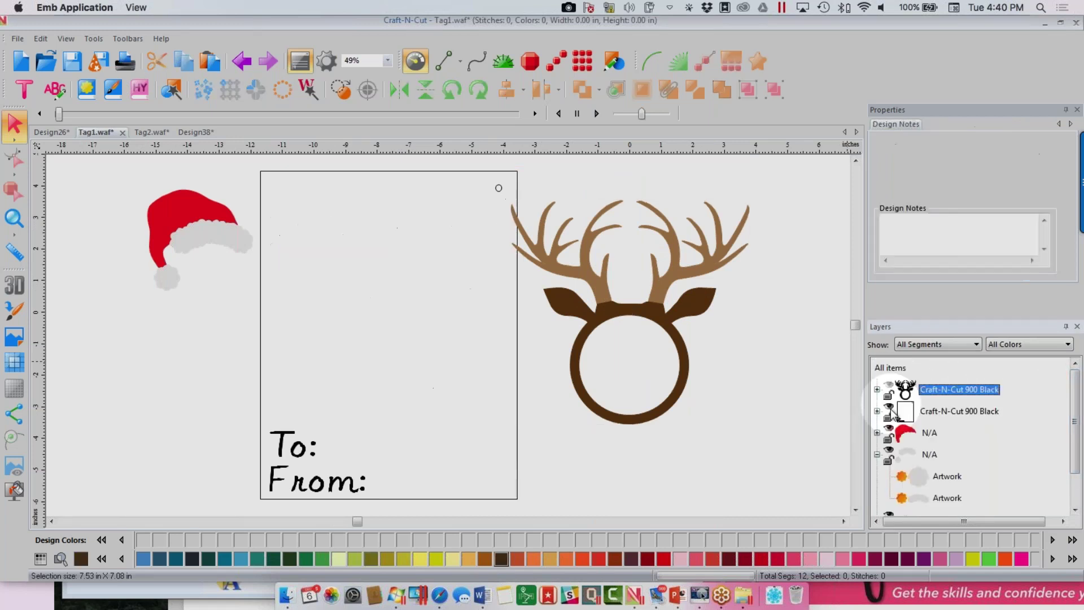
{"action": "left_click", "coordinate": [890, 430]}
{"action": "left_click", "coordinate": [889, 452]}
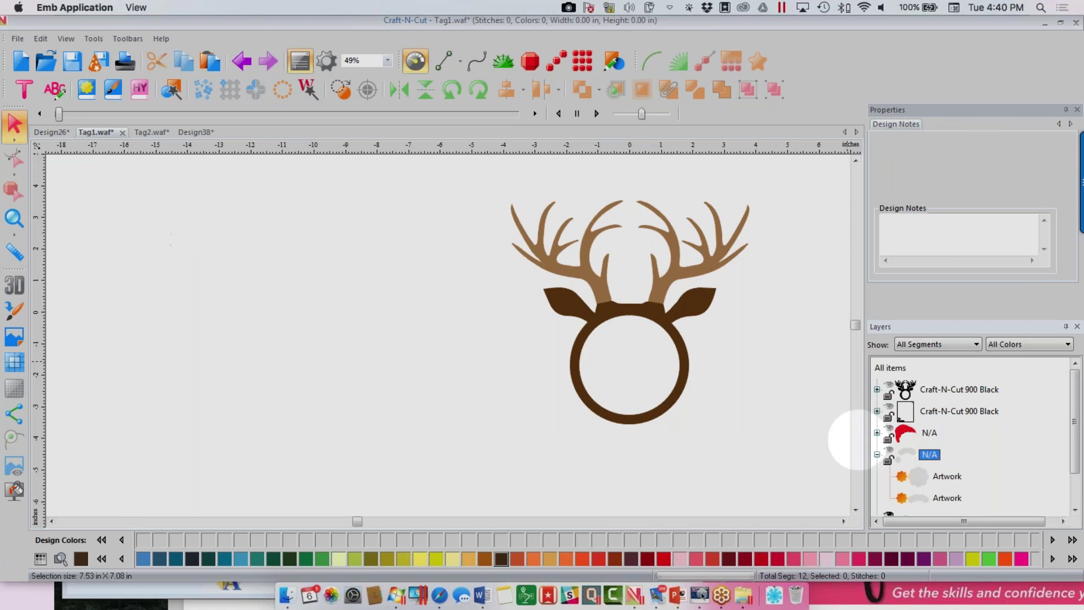
{"action": "left_click", "coordinate": [20, 221]}
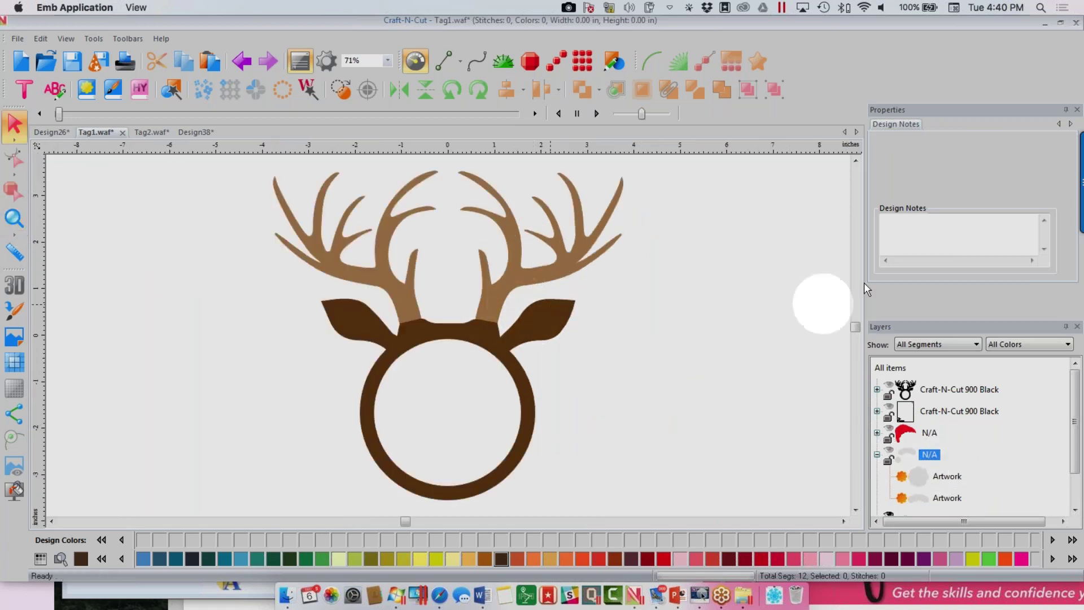
- Select the brown deer's antlers and head layers together and turn off their fill
{"action": "left_click_drag", "start_coordinate": [1076, 440], "coordinate": [1076, 468]}
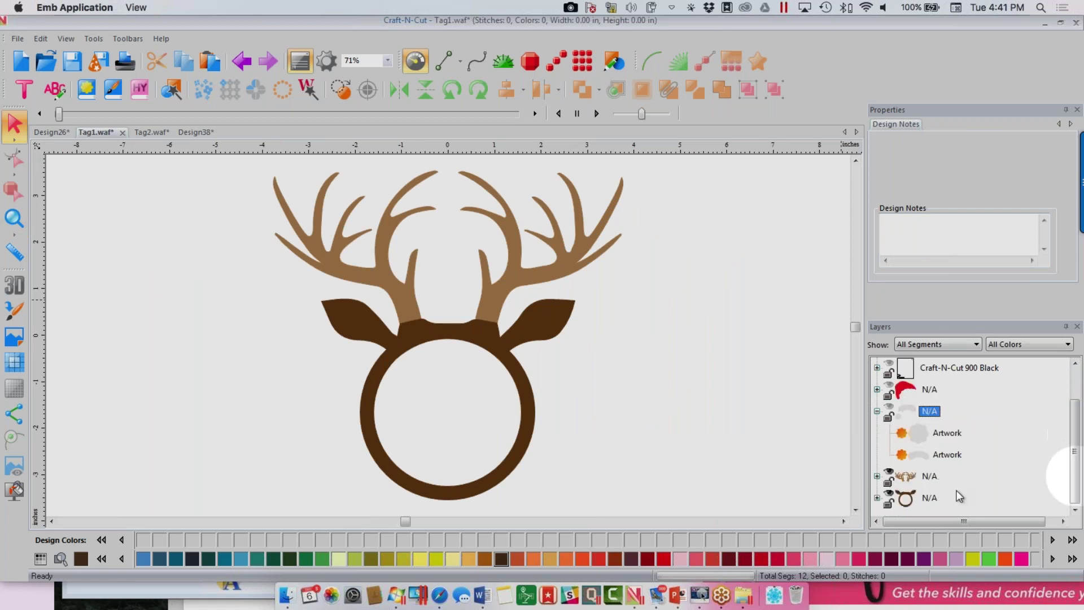
{"action": "left_click", "coordinate": [937, 482]}
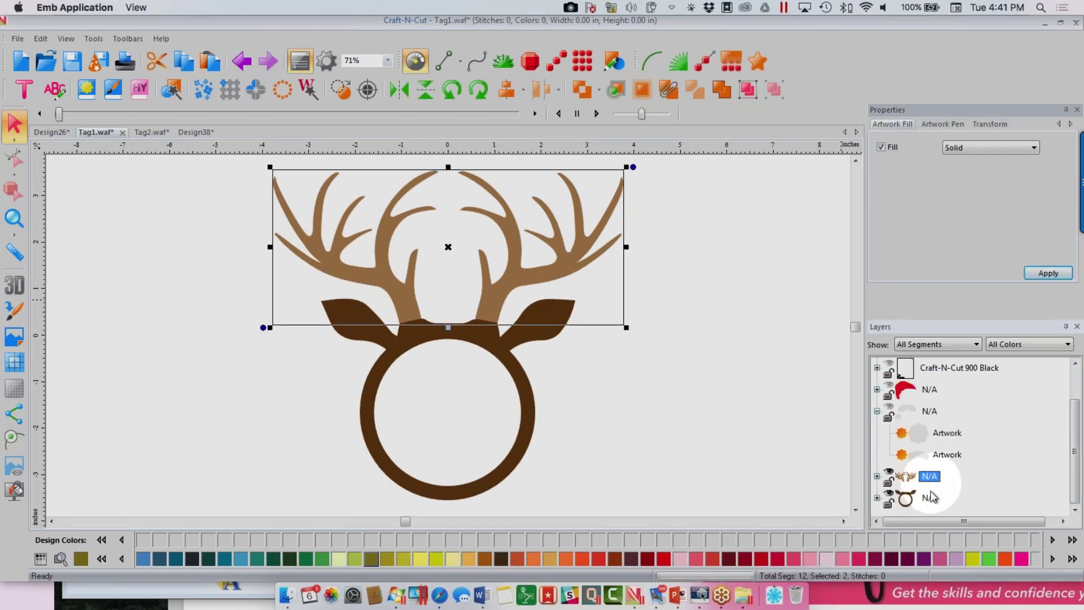
{"action": "left_click", "coordinate": [931, 498], "text": "shift"}
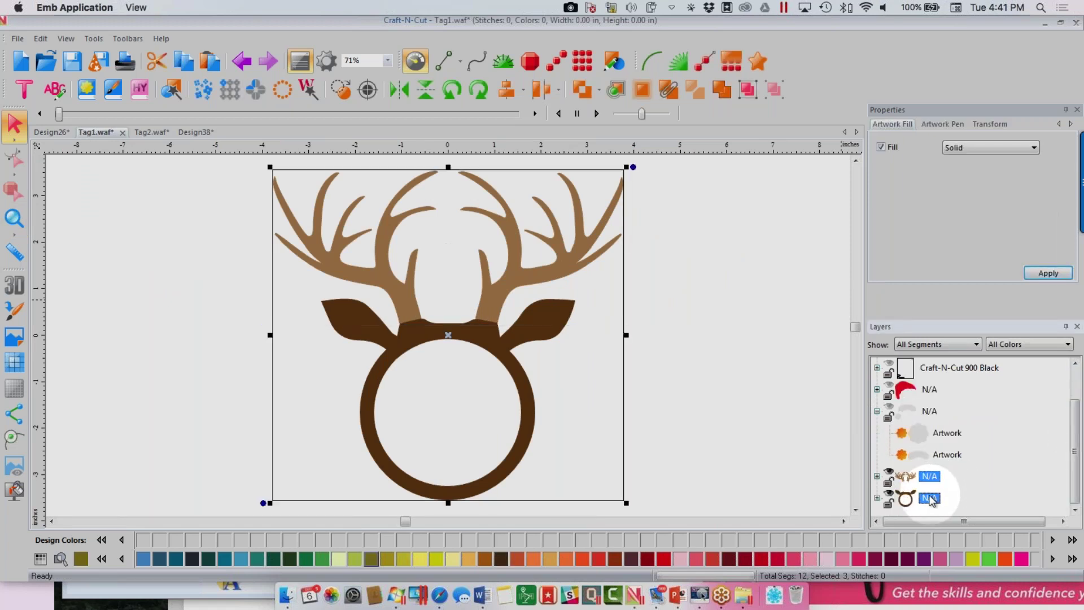
{"action": "left_click", "coordinate": [881, 146]}
{"action": "left_click", "coordinate": [1048, 273]}
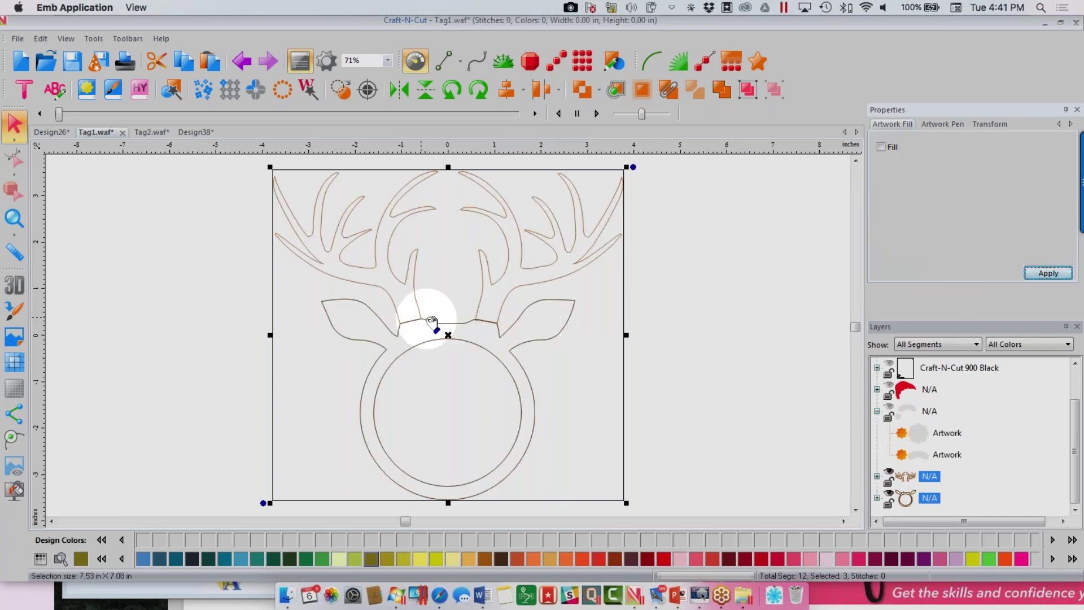
- Zoom in where the left antler meets the deer's head and select the antlers layer
{"action": "left_click", "coordinate": [13, 220]}
{"action": "left_click_drag", "start_coordinate": [393, 311], "coordinate": [446, 340]}
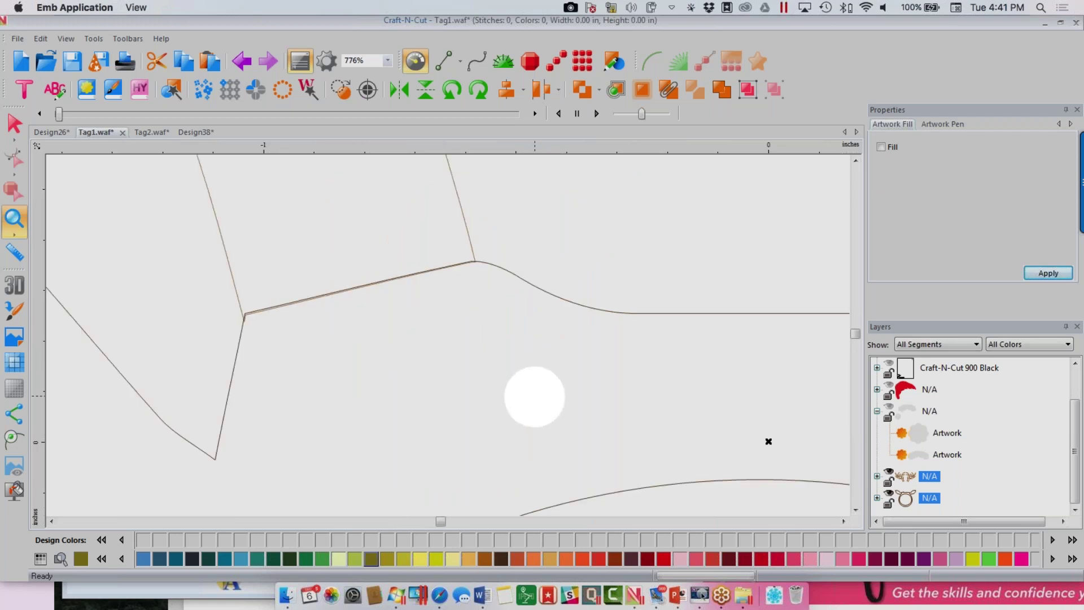
{"action": "left_click", "coordinate": [928, 480]}
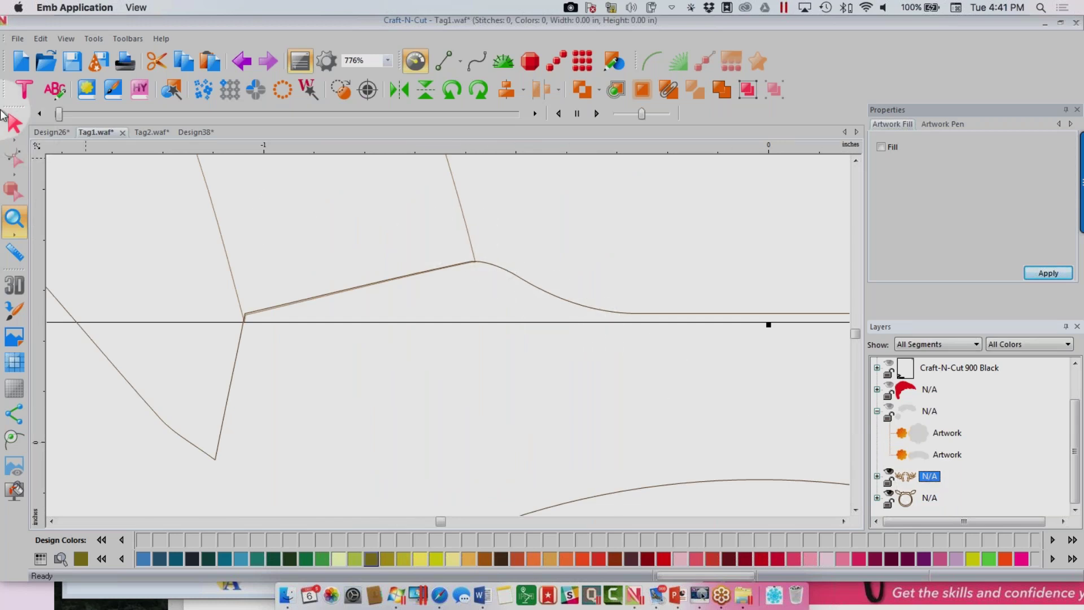
- Nudge the pair of antlers slightly down so their bases overlap the top of the reindeer head outline
{"action": "left_click_drag", "start_coordinate": [217, 215], "coordinate": [218, 220]}
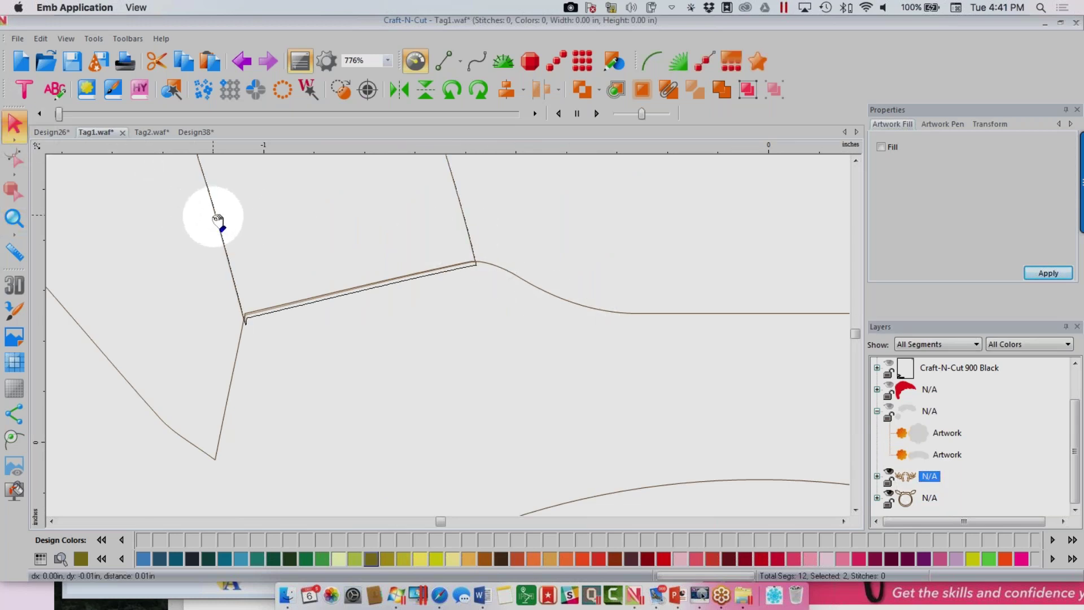
{"action": "left_click", "coordinate": [14, 218]}
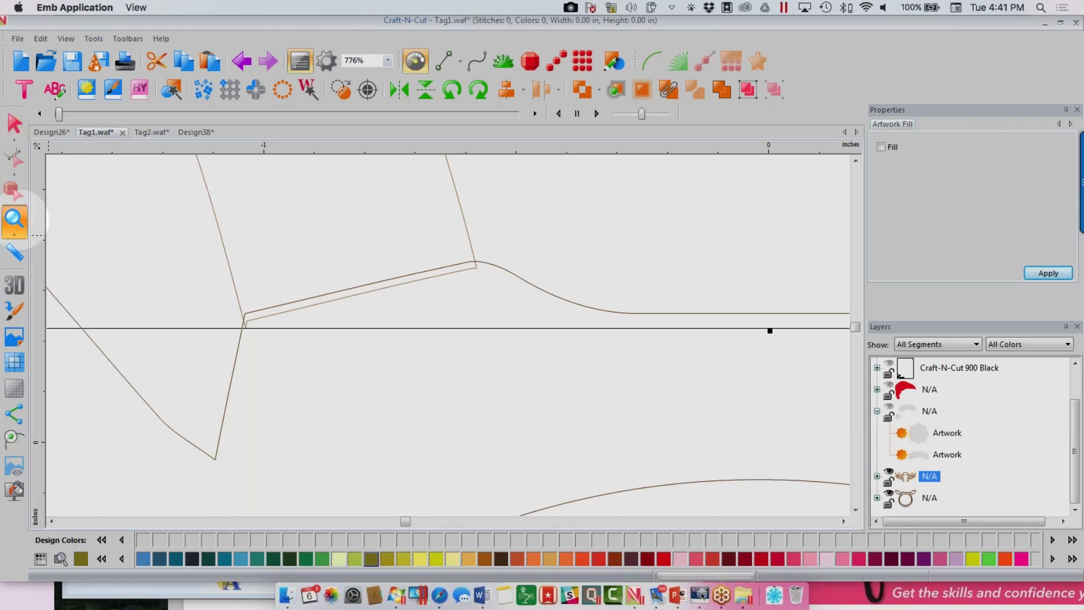
{"action": "double_click", "coordinate": [14, 218]}
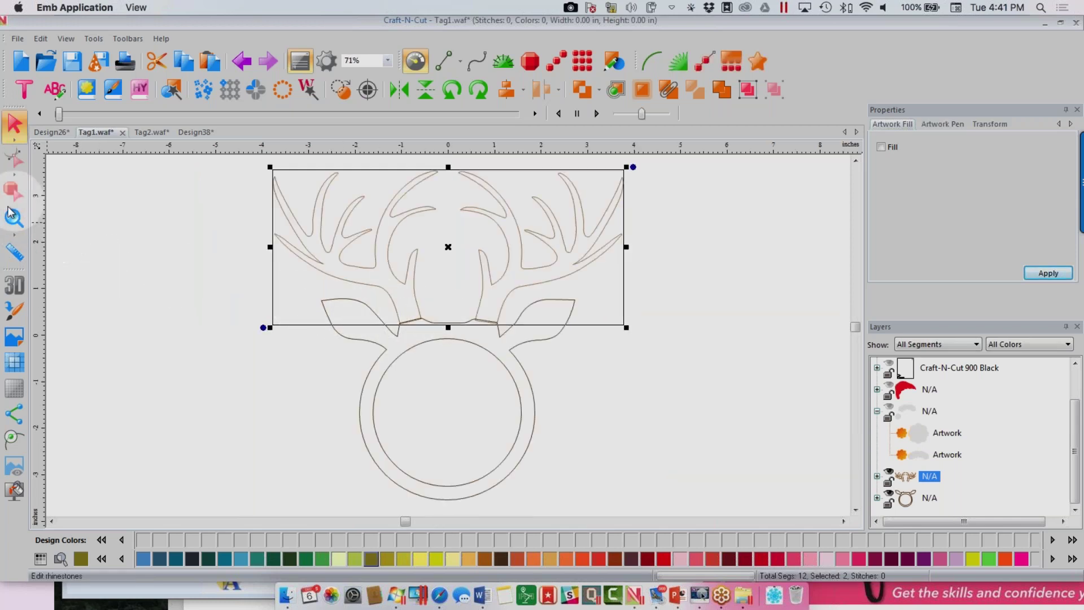
{"action": "left_click_drag", "start_coordinate": [358, 303], "coordinate": [547, 350]}
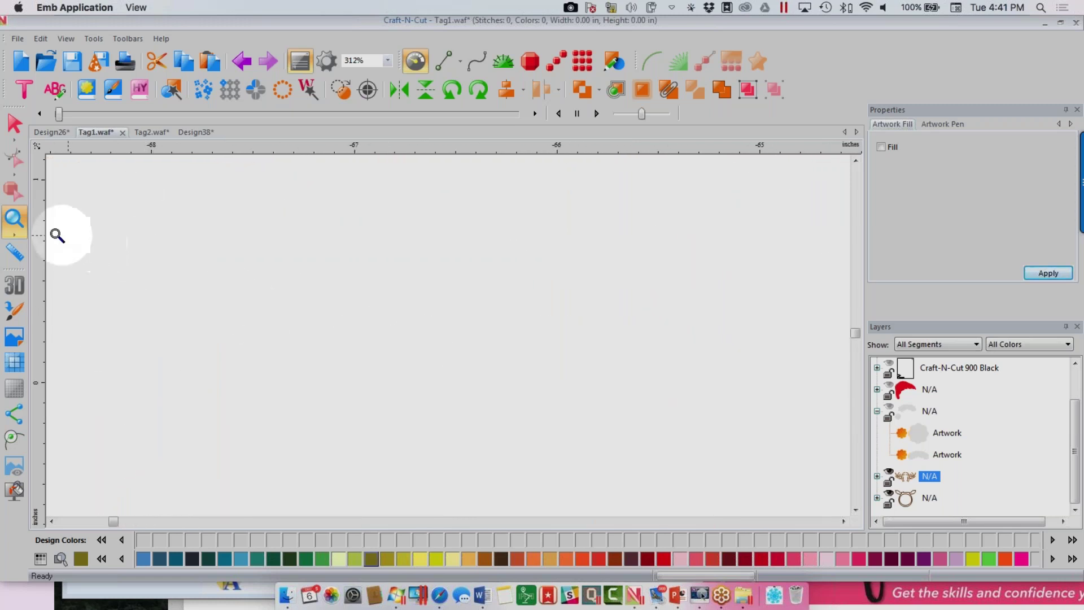
{"action": "left_click", "coordinate": [12, 221]}
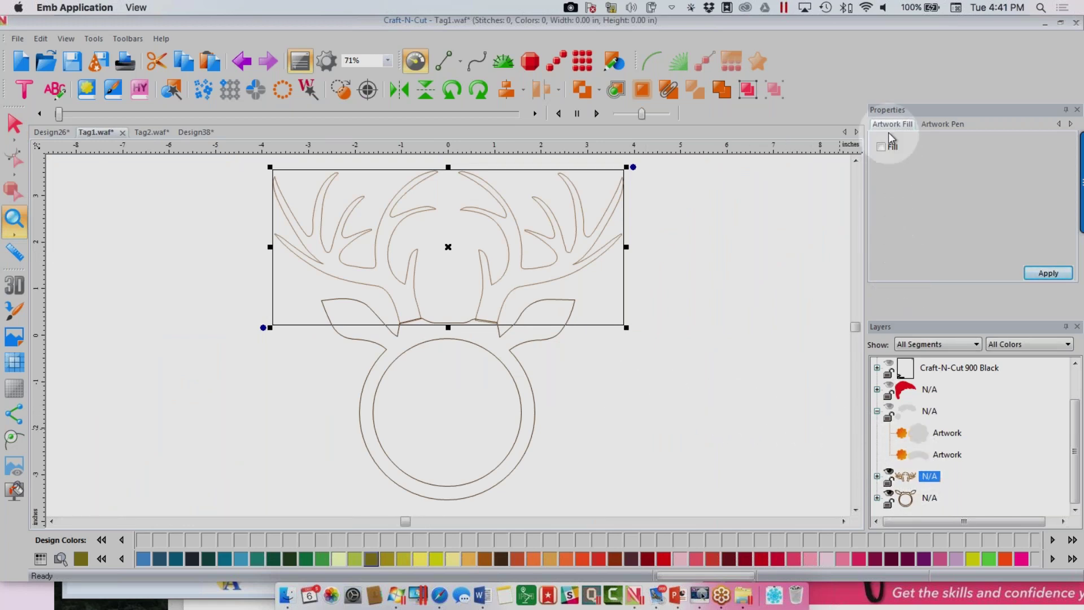
- Give the antlers a solid fill, and recolor the head shape to Viridian Green with a solid fill
{"action": "left_click", "coordinate": [881, 146]}
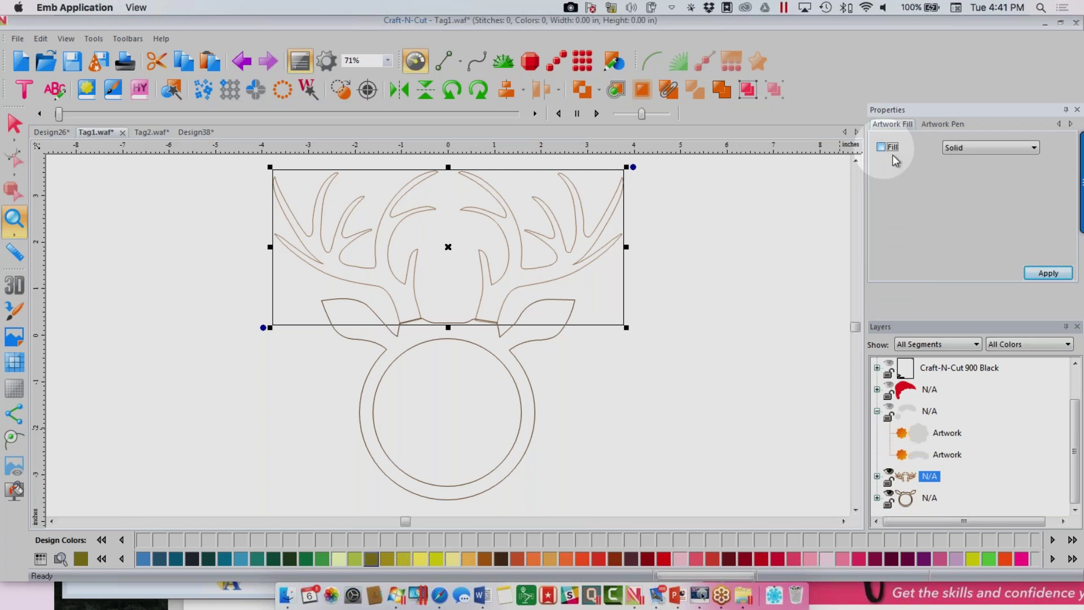
{"action": "left_click", "coordinate": [1043, 273]}
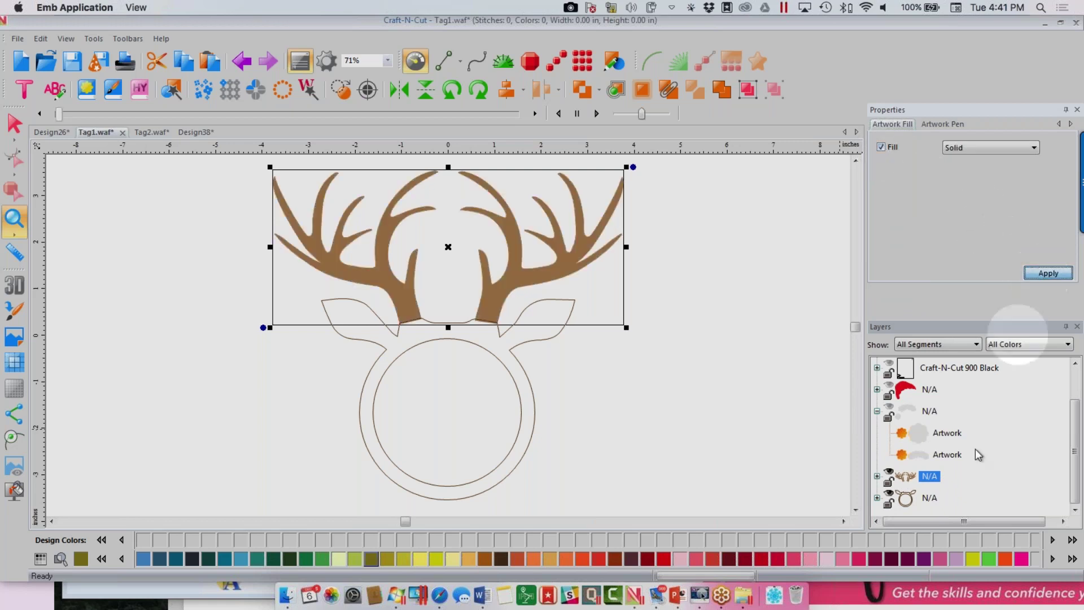
{"action": "left_click", "coordinate": [930, 499]}
{"action": "left_click", "coordinate": [988, 559]}
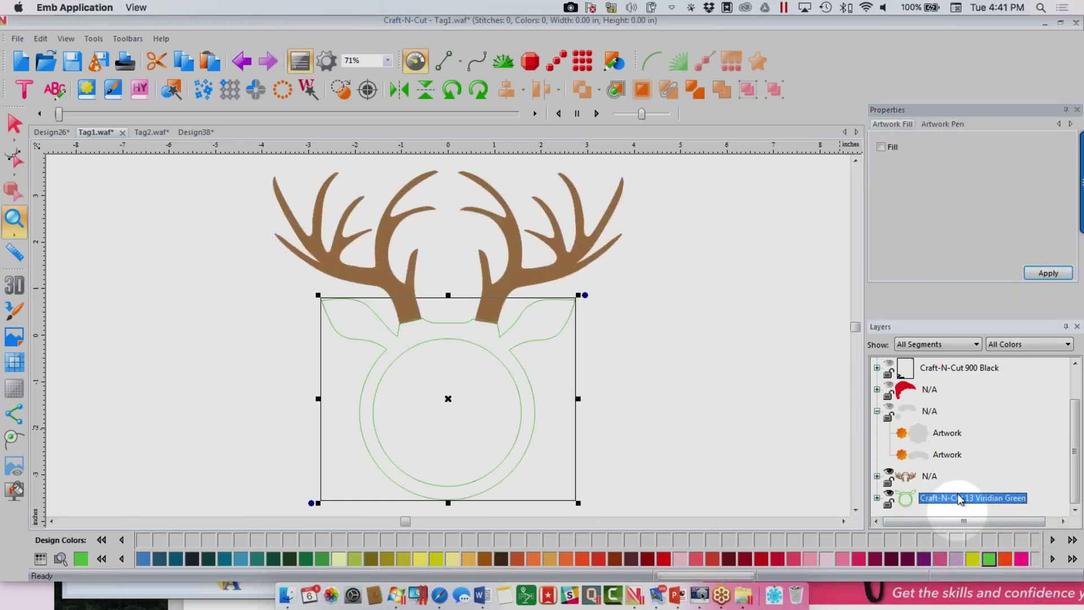
{"action": "left_click", "coordinate": [881, 147]}
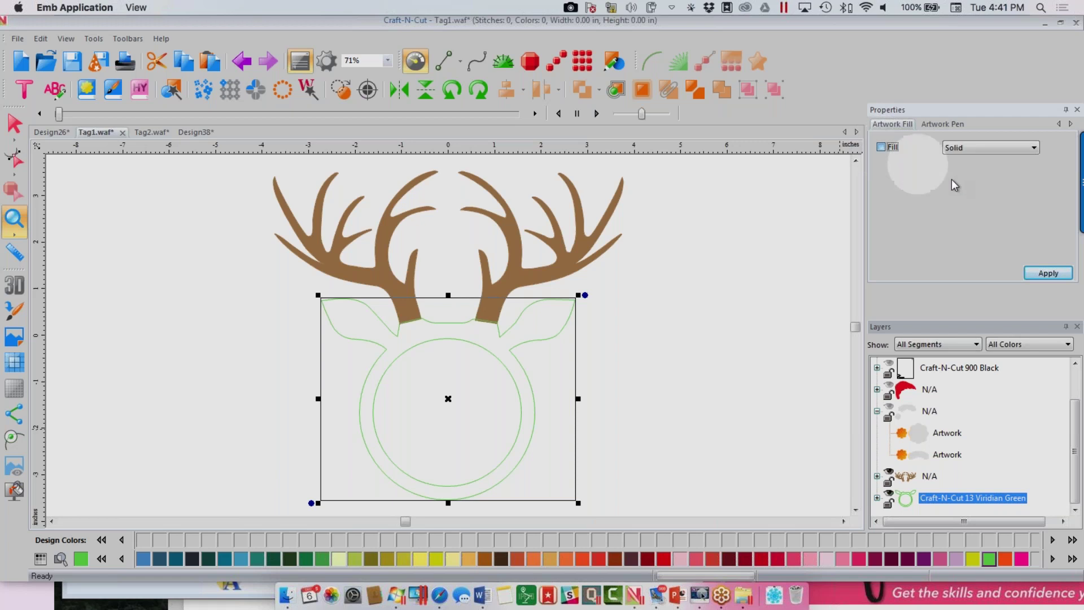
{"action": "left_click", "coordinate": [1049, 273]}
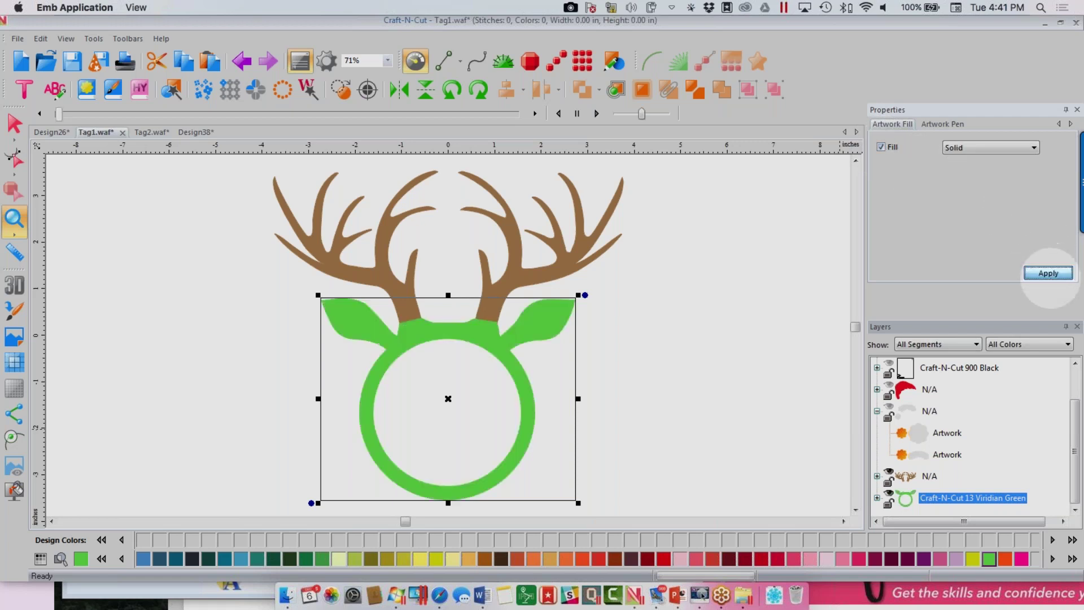
- Try to merge the brown antlers and the green head into one combined shape
{"action": "left_click", "coordinate": [930, 477], "text": "ctrl"}
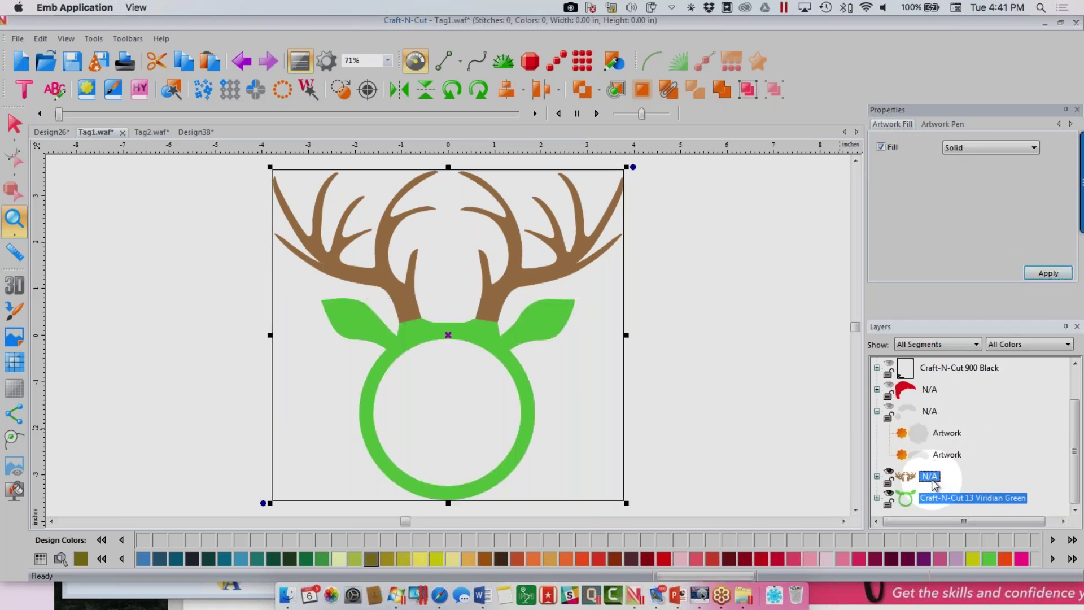
{"action": "left_click", "coordinate": [599, 94]}
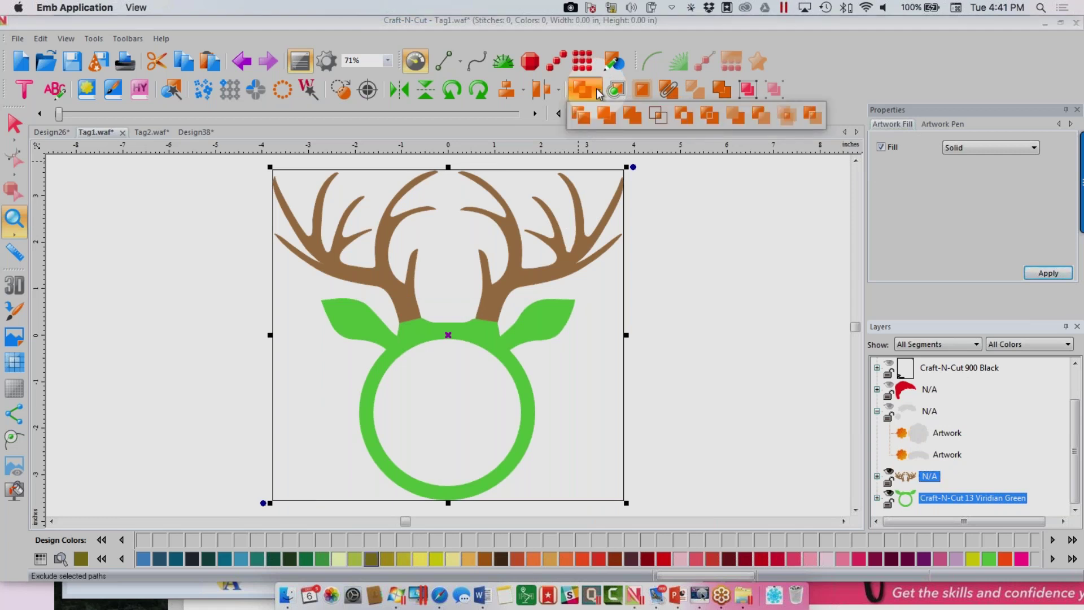
{"action": "left_click", "coordinate": [633, 117]}
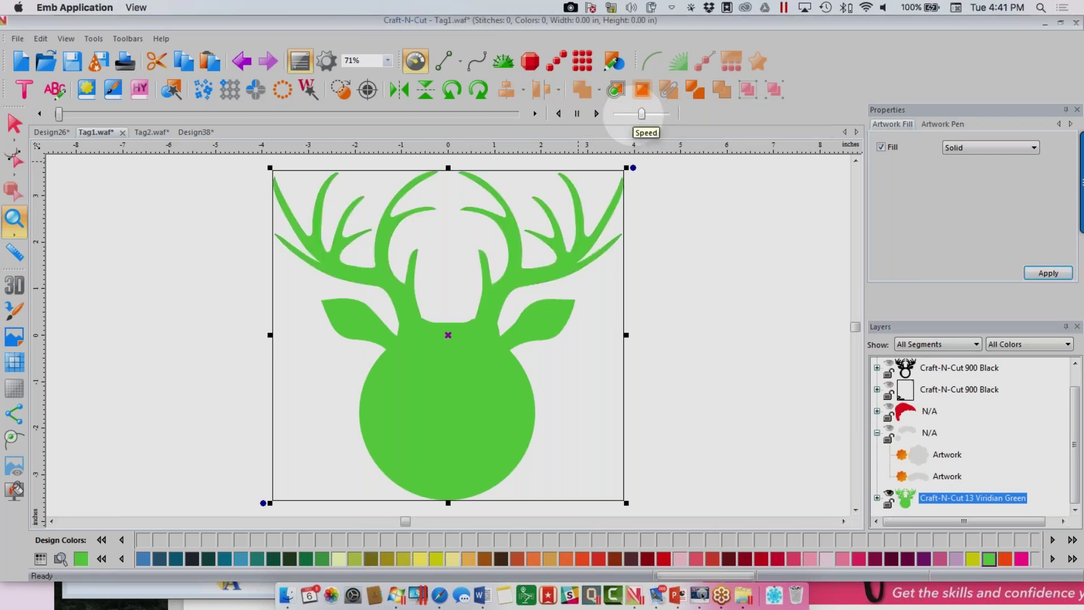
- Remove the fill from the merged reindeer to expose its outline, and undo both the fill removal and the merge
{"action": "left_click", "coordinate": [919, 505]}
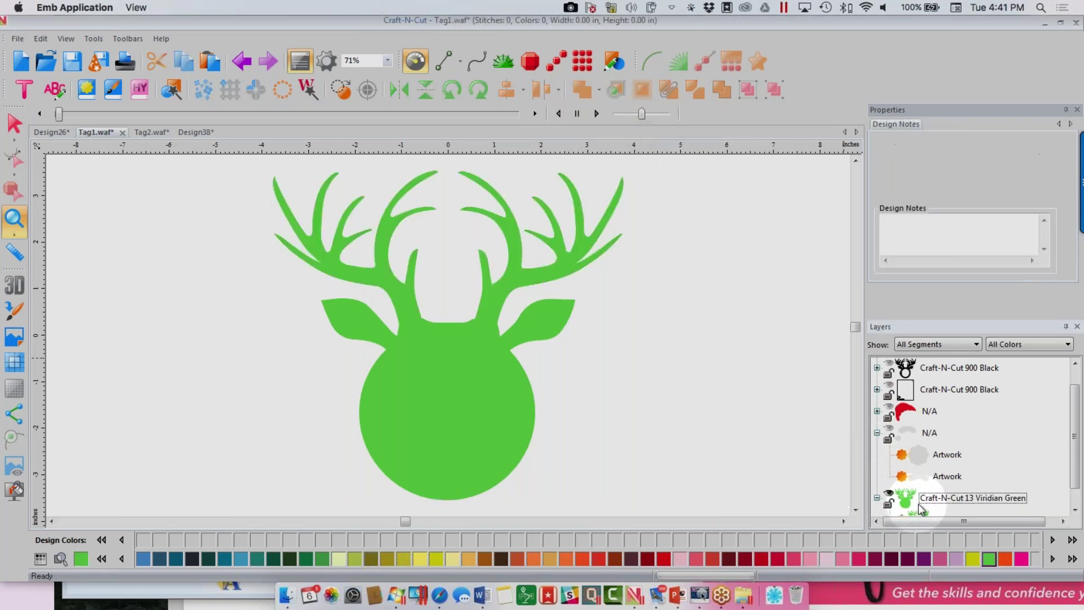
{"action": "left_click", "coordinate": [1074, 510]}
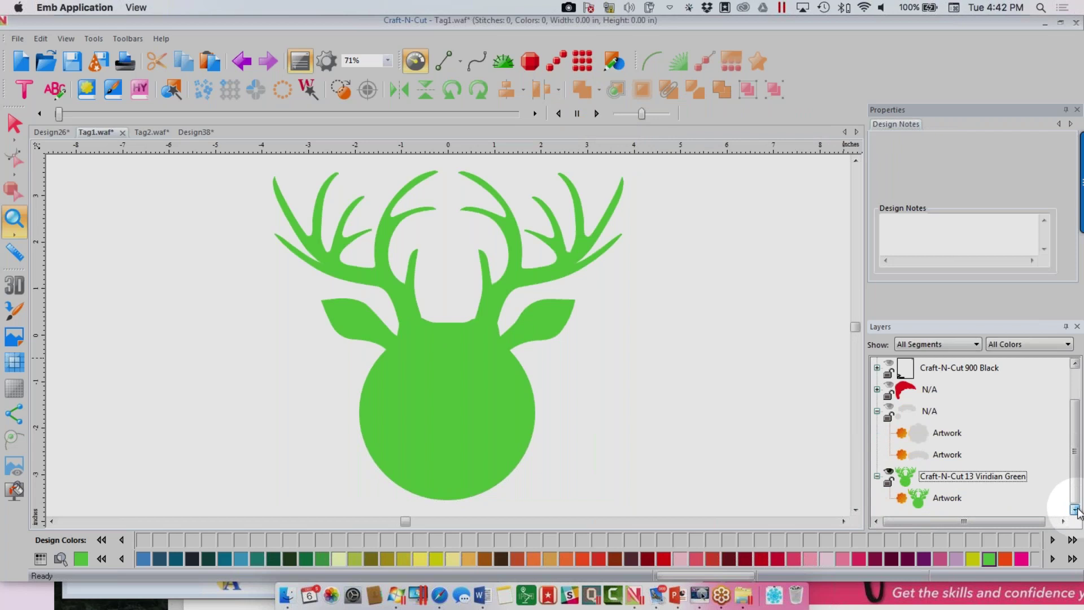
{"action": "left_click", "coordinate": [956, 476]}
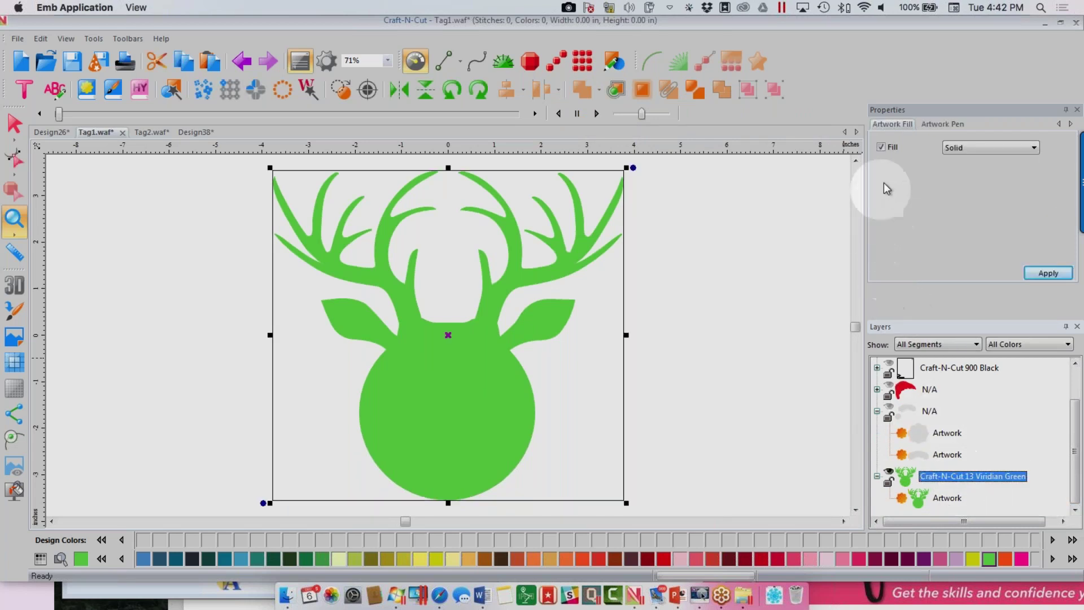
{"action": "left_click", "coordinate": [881, 147]}
{"action": "left_click", "coordinate": [1048, 273]}
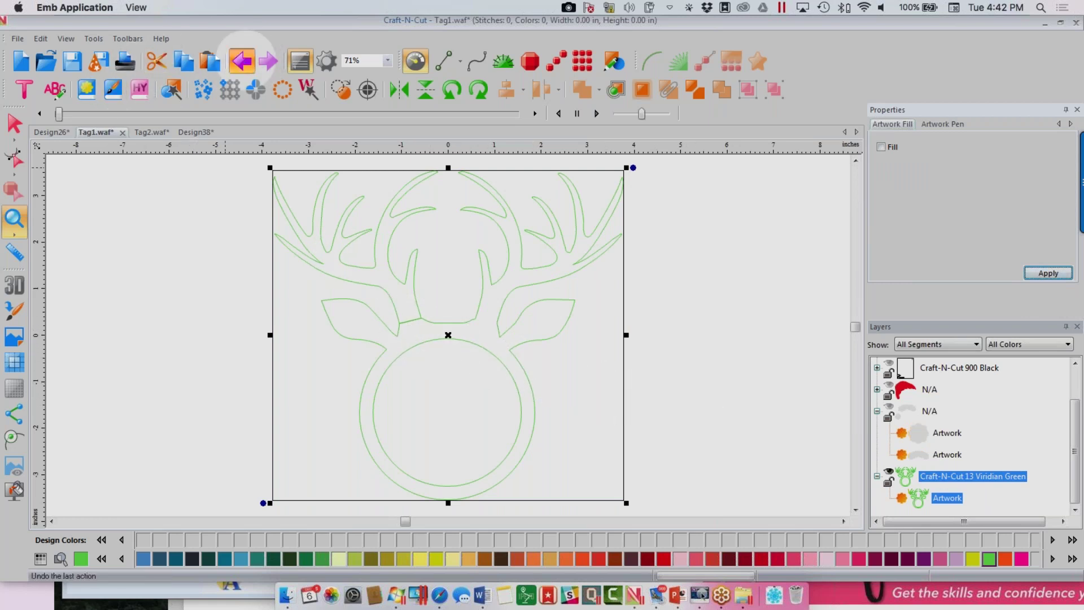
{"action": "left_click", "coordinate": [241, 61]}
{"action": "left_click", "coordinate": [241, 60]}
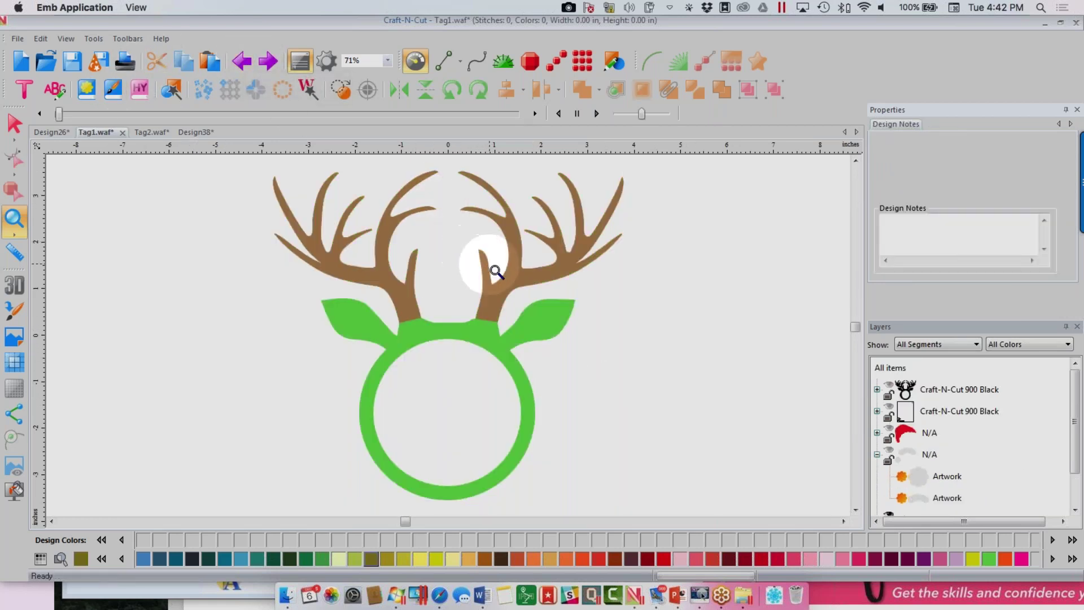
- Move the right and left antlers individually a little further down into the head shape
{"action": "left_click", "coordinate": [14, 124]}
{"action": "left_click", "coordinate": [507, 289]}
{"action": "left_click_drag", "start_coordinate": [395, 291], "coordinate": [405, 299]}
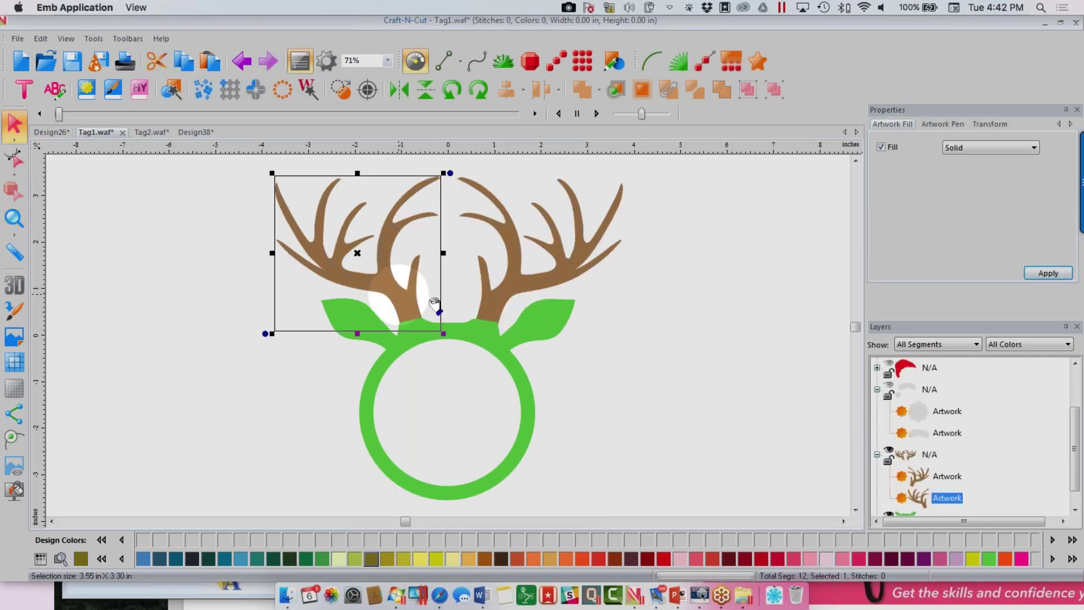
- Merge the repositioned antlers with the head into one shape and remove its fill to check the outline
{"action": "left_click", "coordinate": [926, 454]}
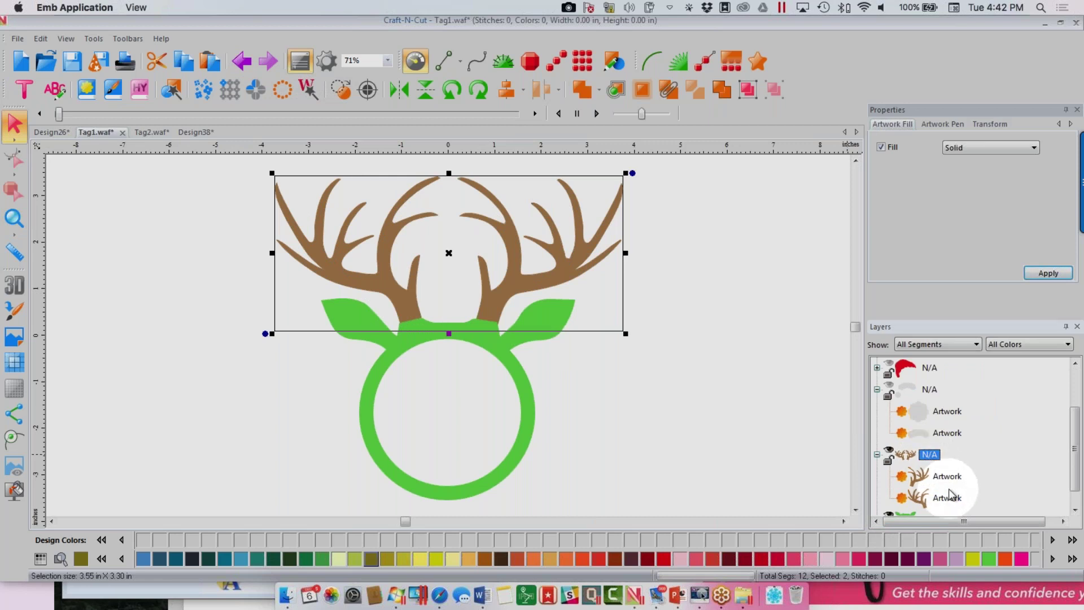
{"action": "left_click", "coordinate": [1074, 511]}
{"action": "left_click", "coordinate": [1000, 500]}
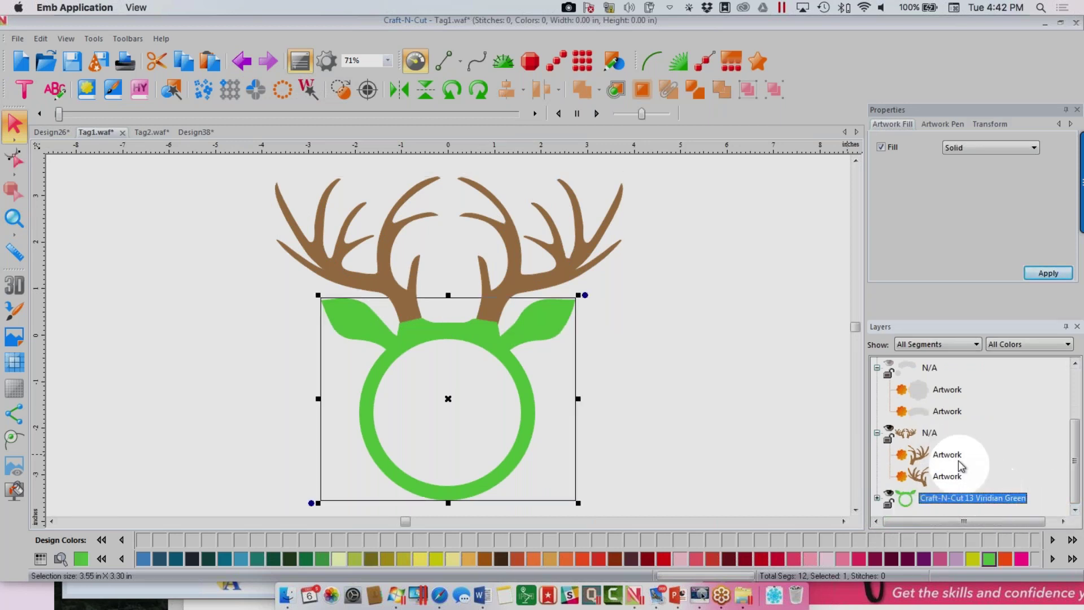
{"action": "left_click", "coordinate": [936, 440], "text": "ctrl"}
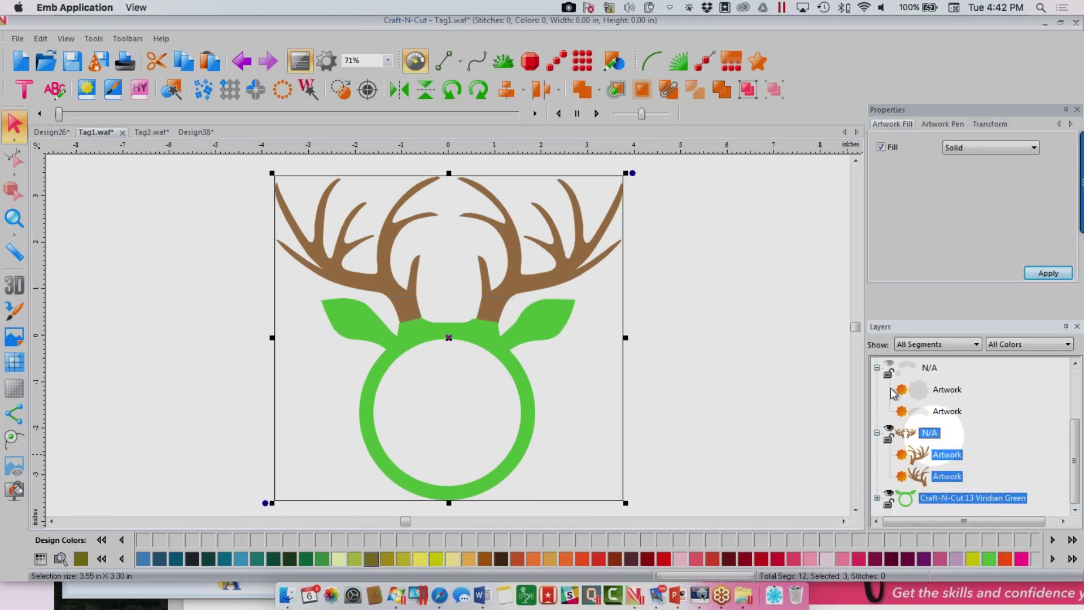
{"action": "left_click", "coordinate": [584, 89]}
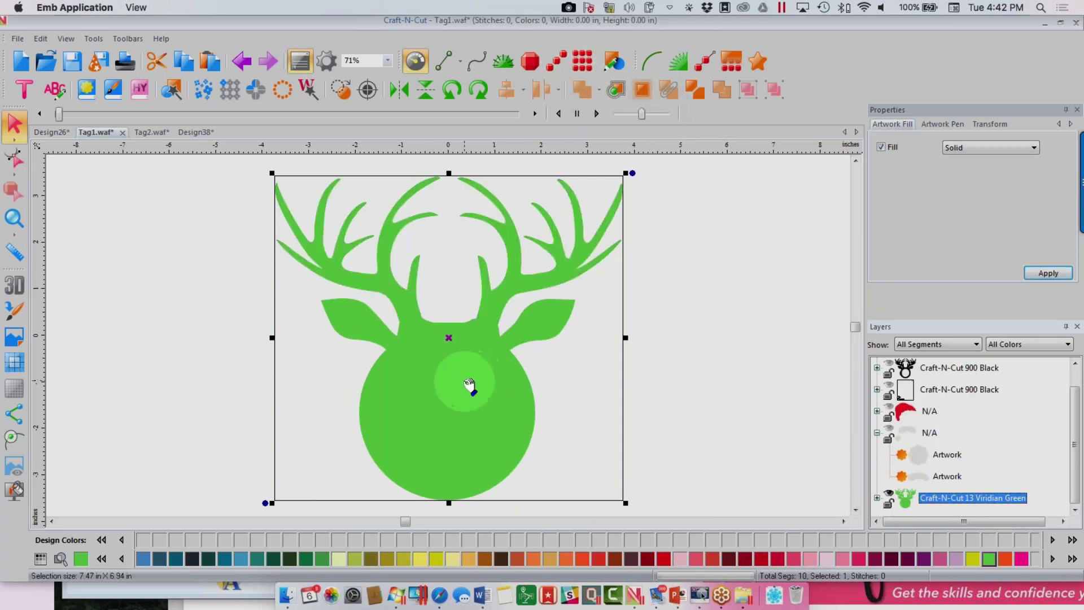
{"action": "left_click", "coordinate": [882, 148]}
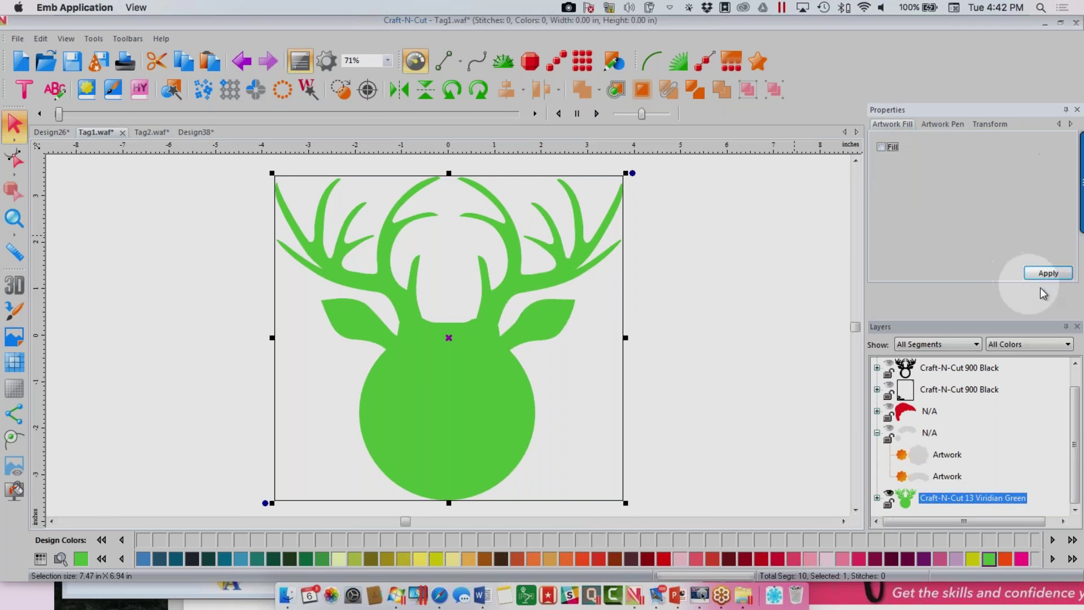
{"action": "left_click", "coordinate": [1049, 272]}
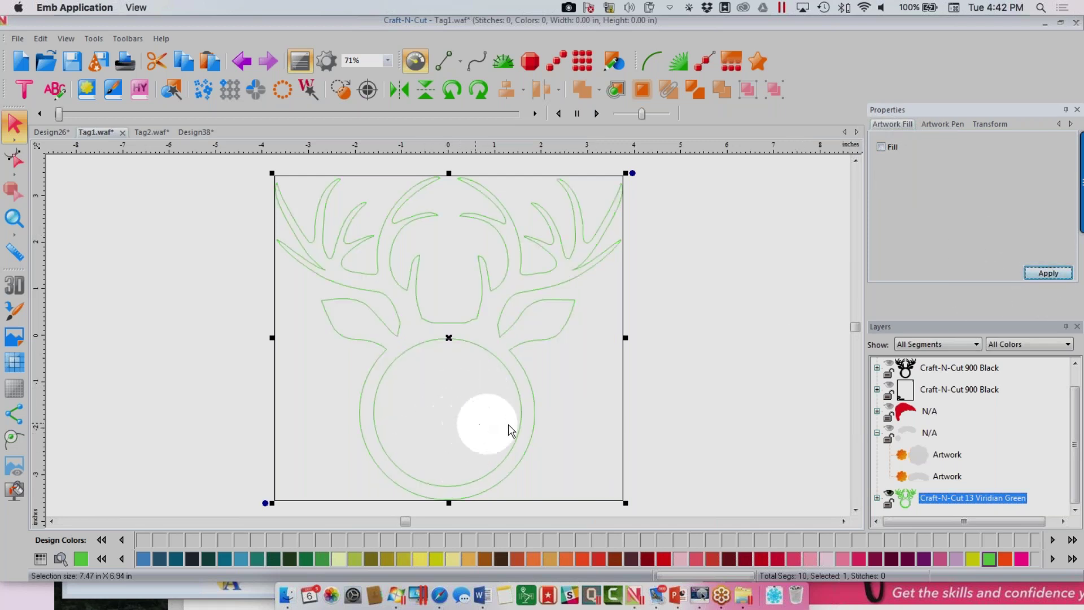
- Recolor the merged reindeer outline to Grape and apply a solid fill
{"action": "left_click", "coordinate": [882, 147]}
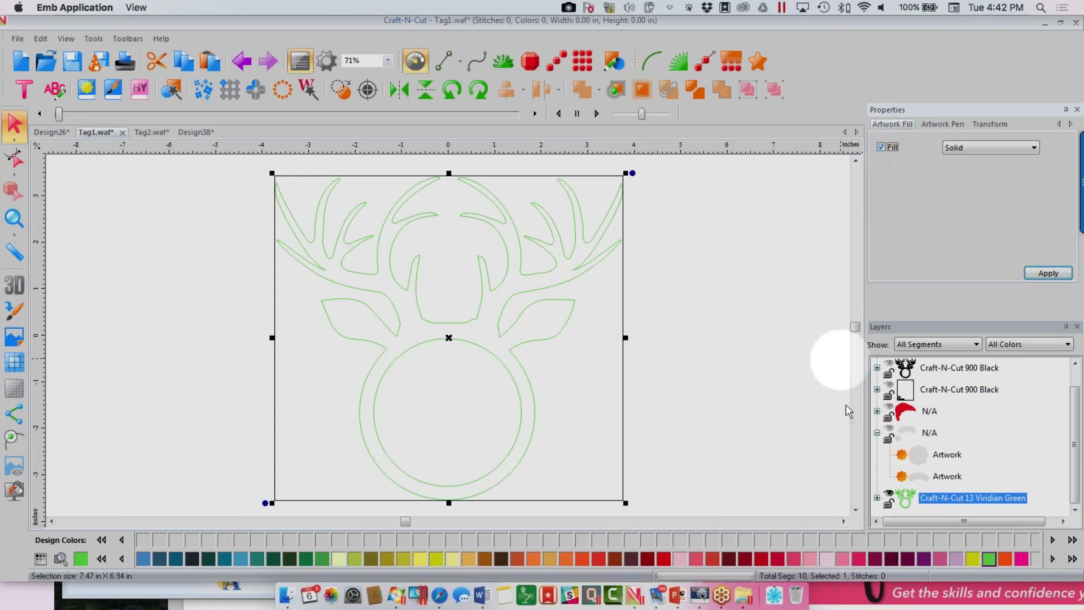
{"action": "left_click", "coordinate": [892, 559]}
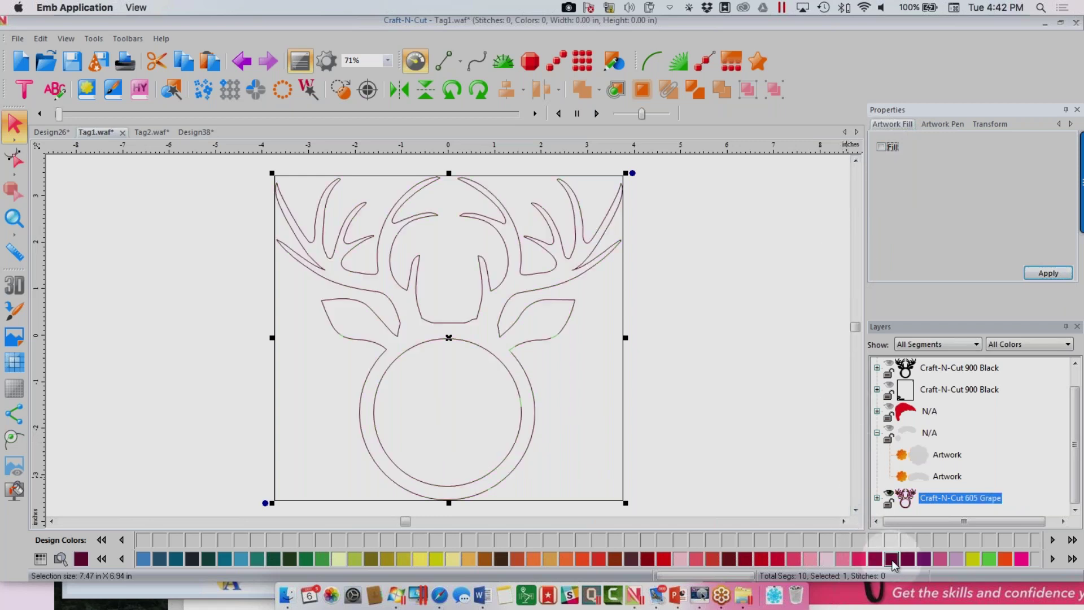
{"action": "left_click", "coordinate": [896, 149]}
{"action": "left_click", "coordinate": [1048, 273]}
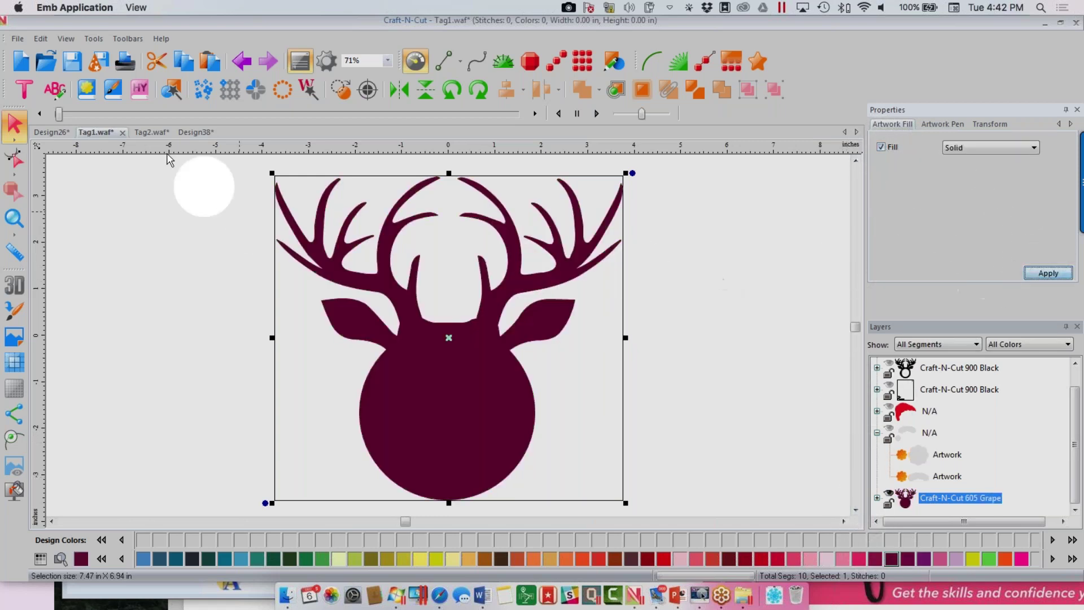
- Undo the Grape recoloring, the fill changes and the merge, back to separate antlers and head
{"action": "left_click", "coordinate": [242, 61]}
{"action": "left_click", "coordinate": [242, 61]}
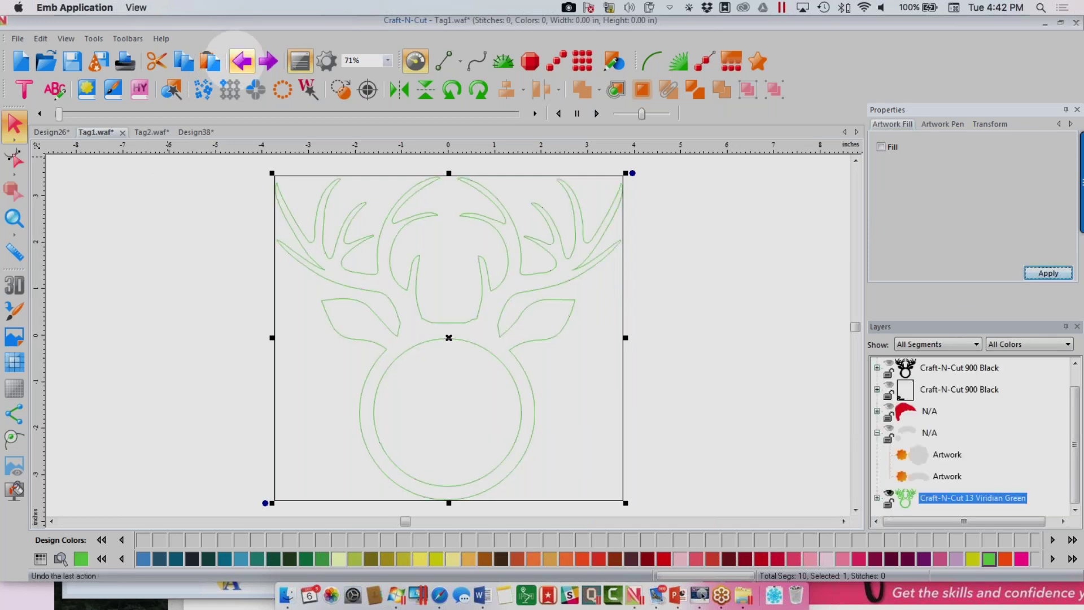
{"action": "left_click", "coordinate": [241, 61]}
{"action": "left_click", "coordinate": [241, 61]}
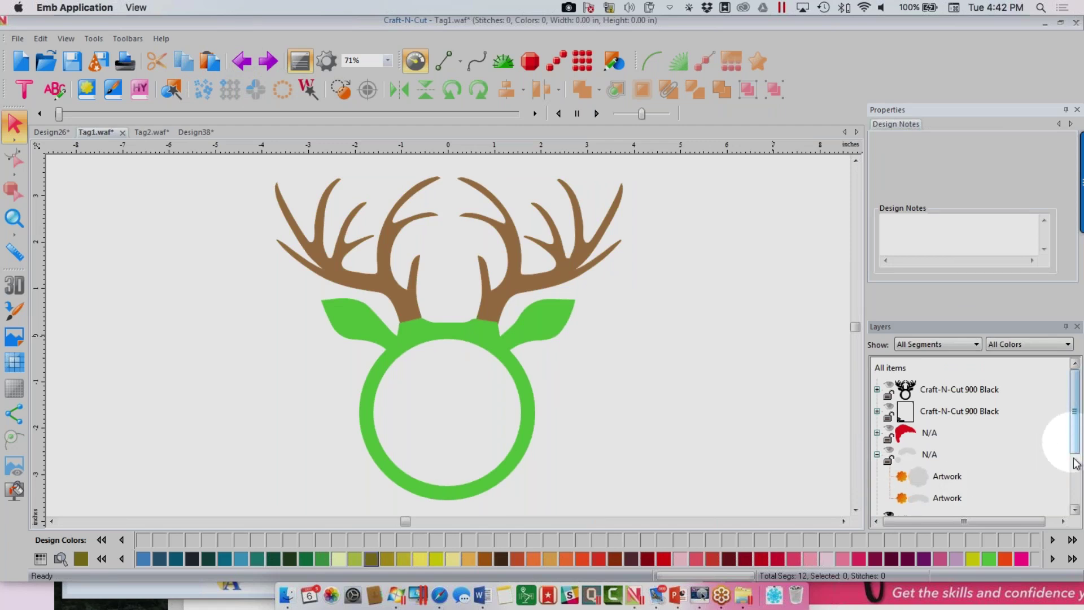
- Recolor the antlers and head to black, found by searching the color palette, and add black to the design palette
{"action": "scroll", "coordinate": [1074, 463], "scroll_direction": "down", "scroll_amount": 2}
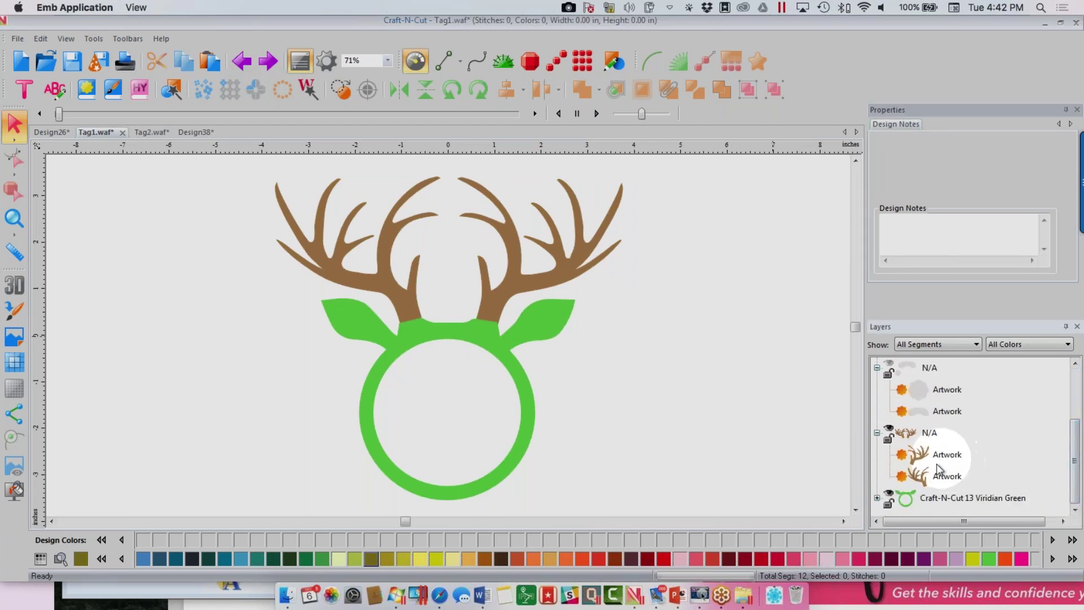
{"action": "left_click", "coordinate": [930, 433]}
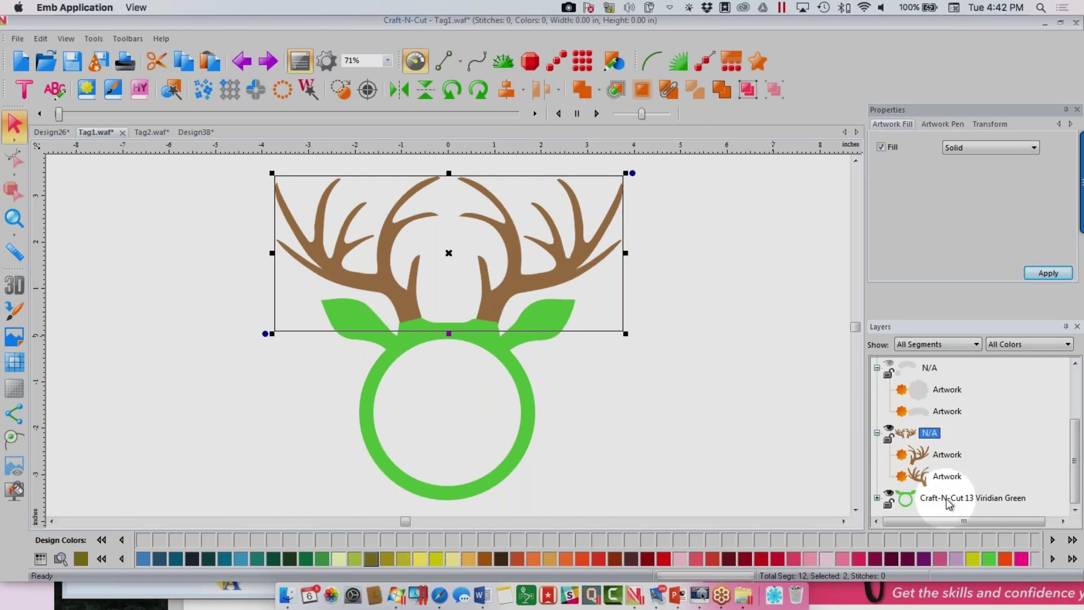
{"action": "left_click", "coordinate": [948, 500], "text": "ctrl"}
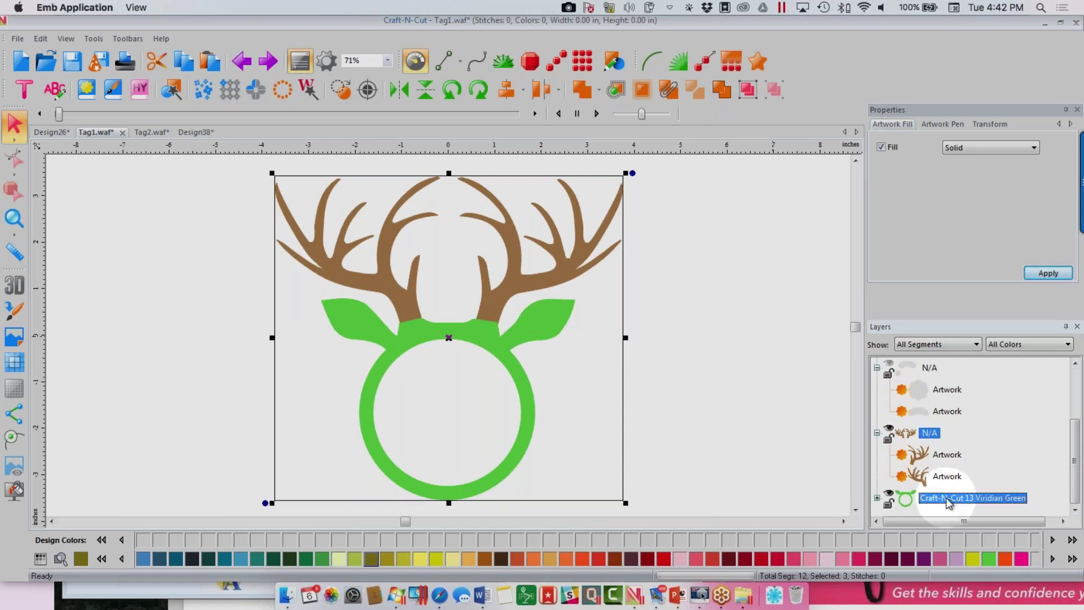
{"action": "left_click", "coordinate": [59, 559]}
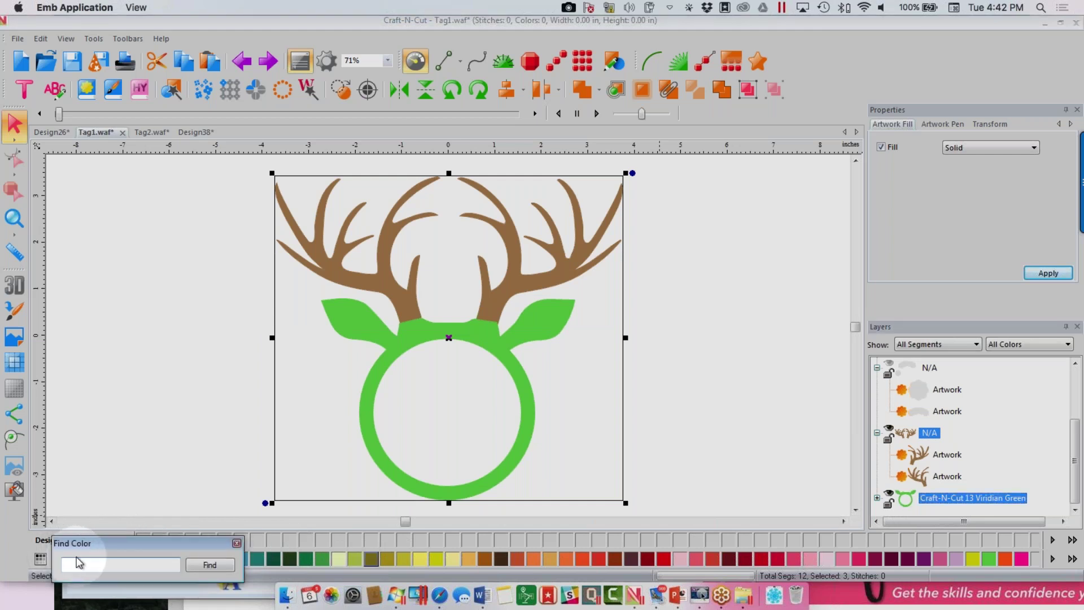
{"action": "type", "text": "black"}
{"action": "left_click", "coordinate": [209, 564]}
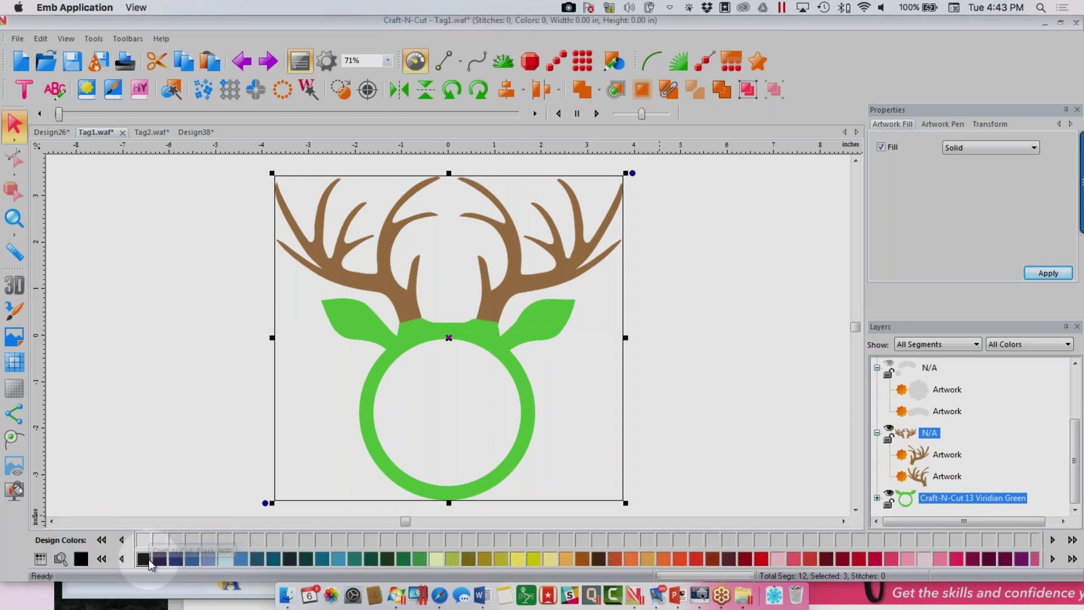
{"action": "left_click", "coordinate": [149, 562]}
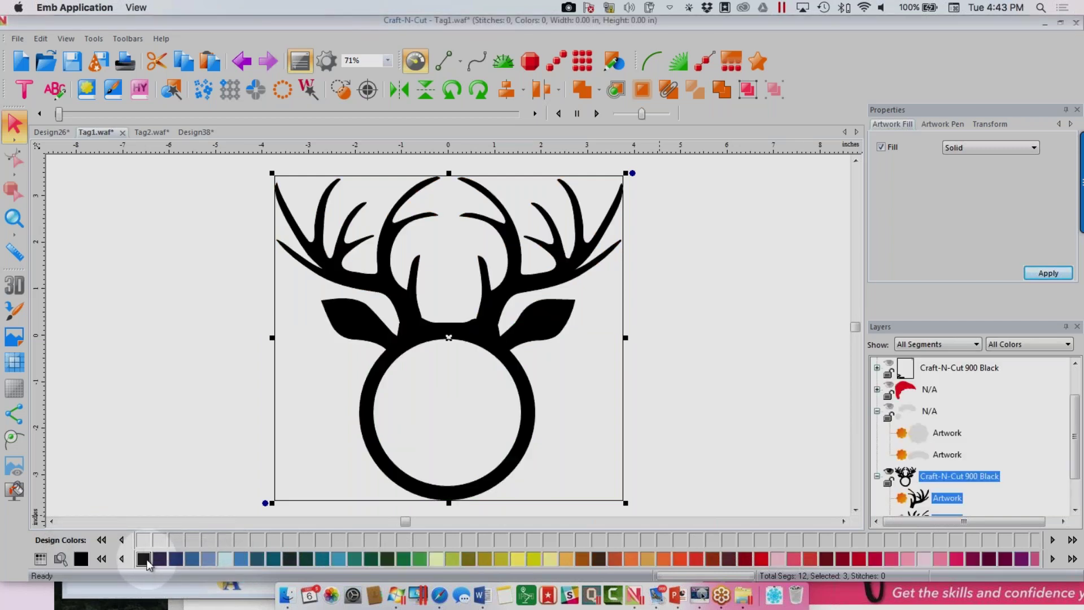
{"action": "right_click", "coordinate": [148, 562]}
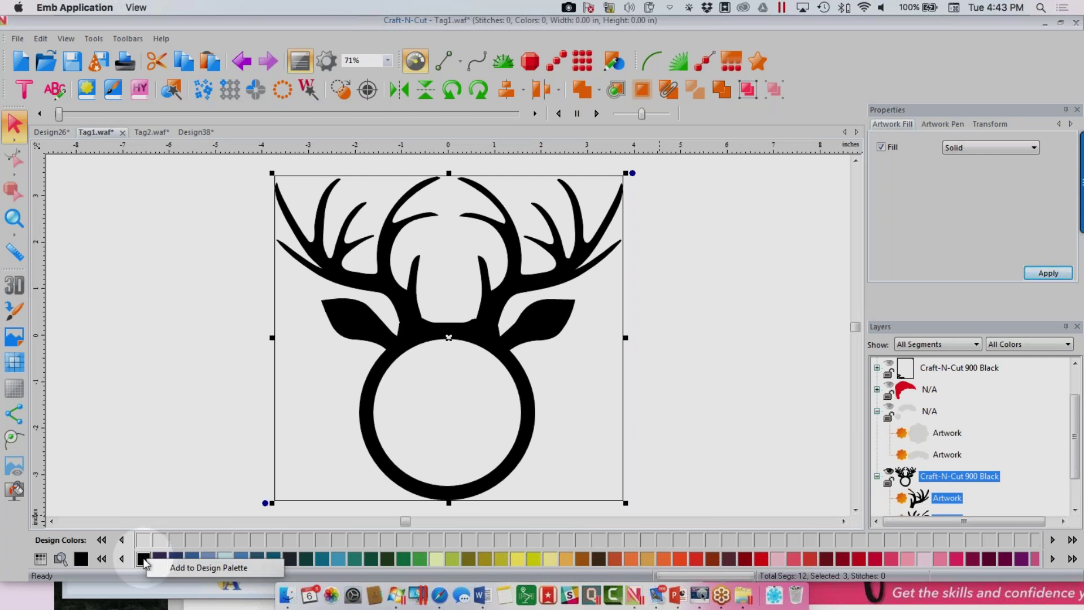
{"action": "left_click", "coordinate": [183, 569]}
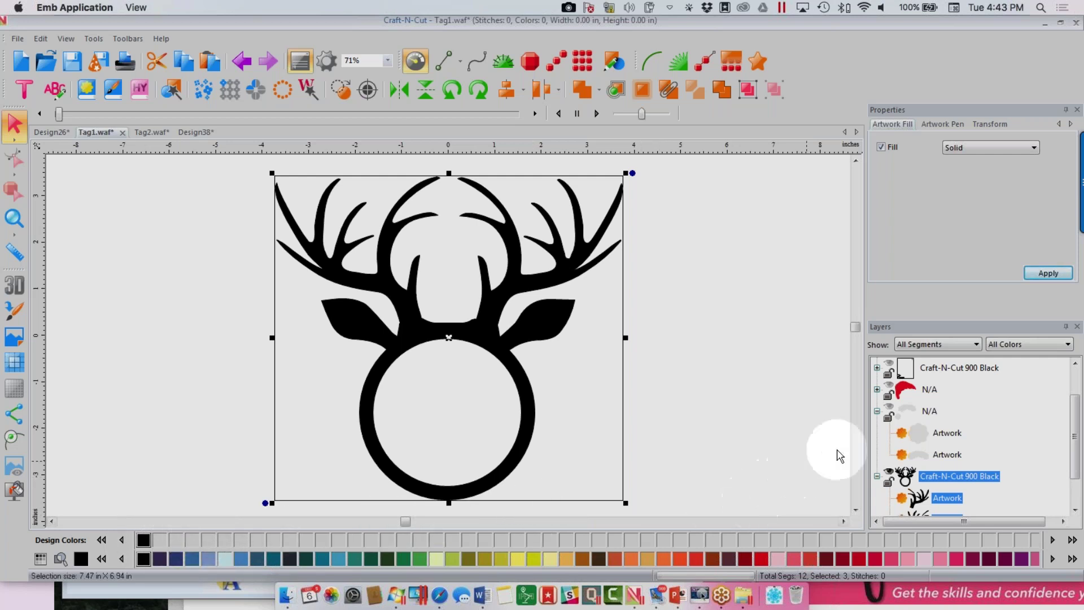
- Collapse all the groups in the layer list
{"action": "left_click", "coordinate": [970, 409]}
{"action": "right_click", "coordinate": [975, 411]}
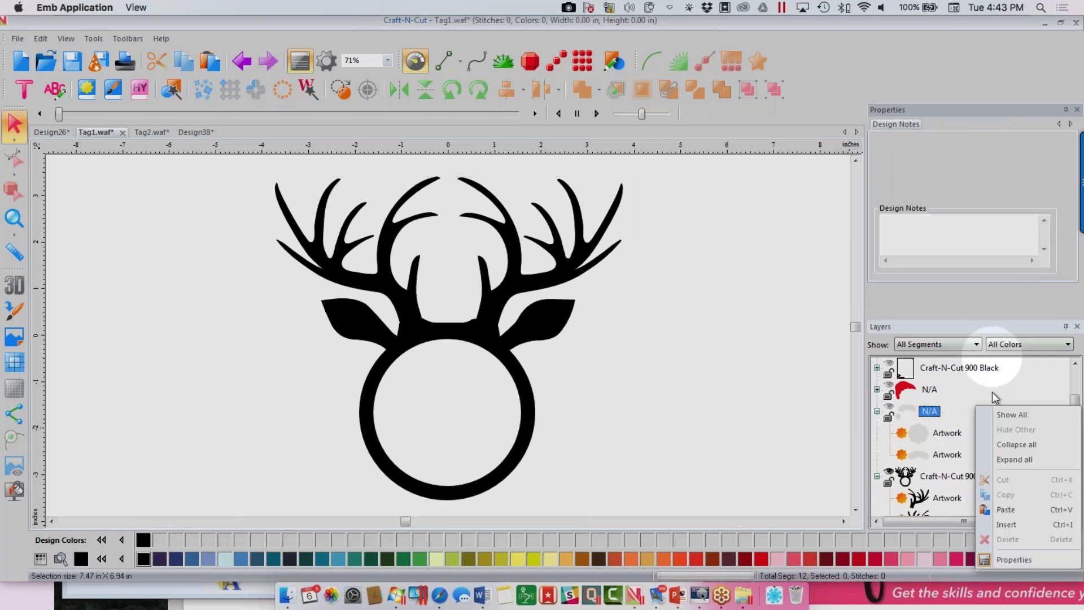
{"action": "left_click", "coordinate": [997, 453]}
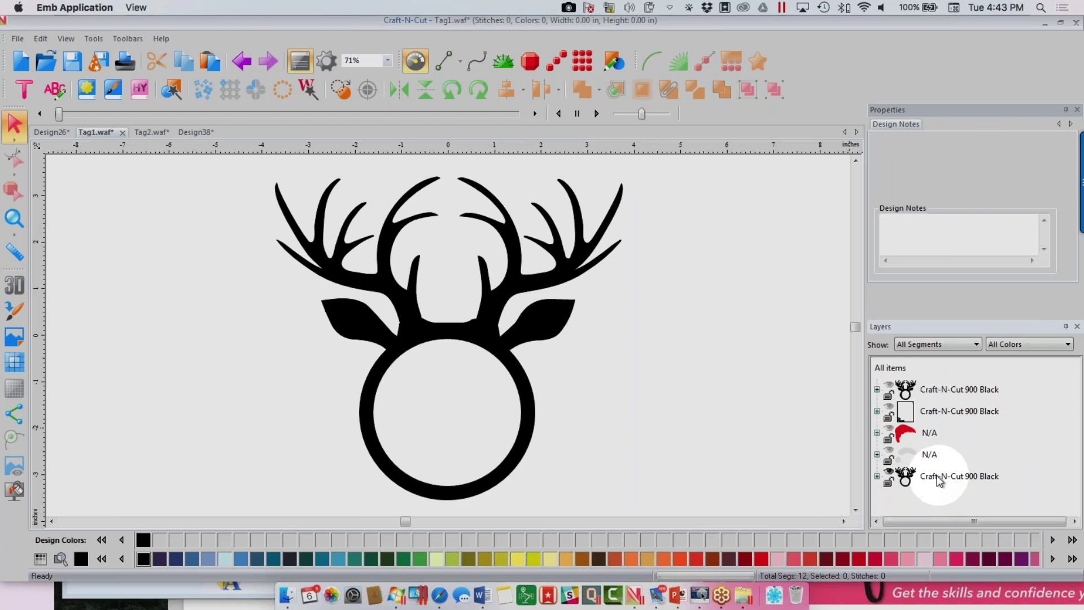
- Add a text object beside the reindeer in the Latte font reading "To:" and "From:" on two lines
{"action": "left_click", "coordinate": [22, 90]}
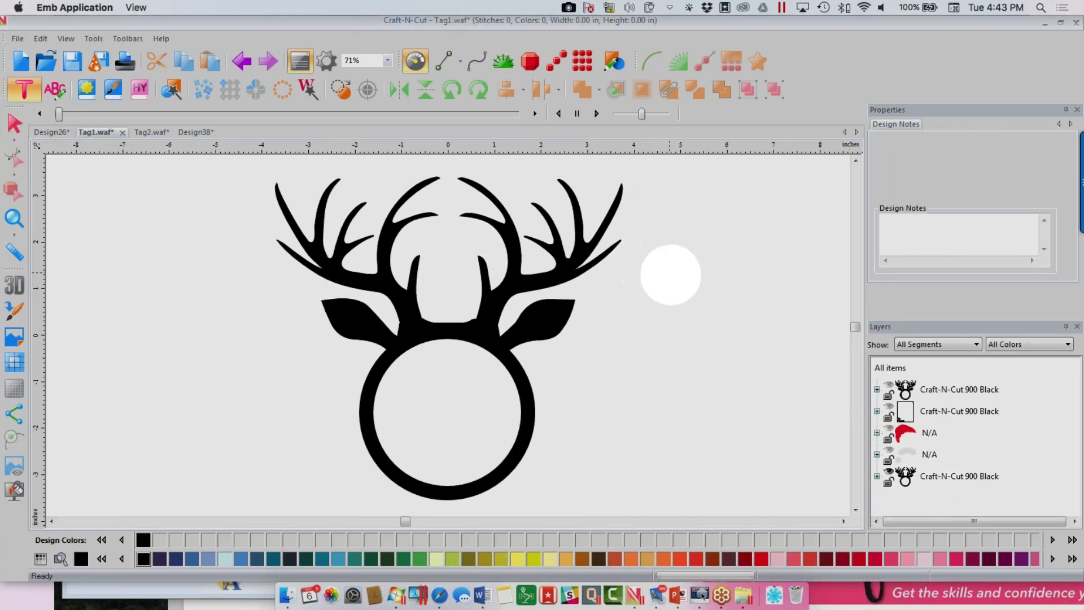
{"action": "left_click", "coordinate": [671, 275]}
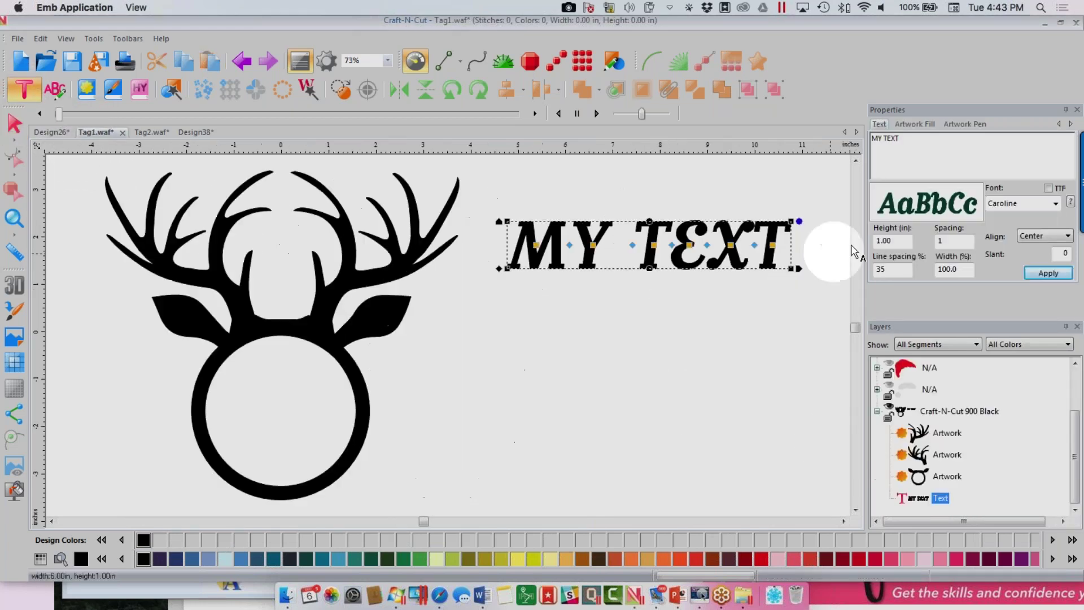
{"action": "left_click", "coordinate": [1056, 203]}
{"action": "key", "text": "l"}
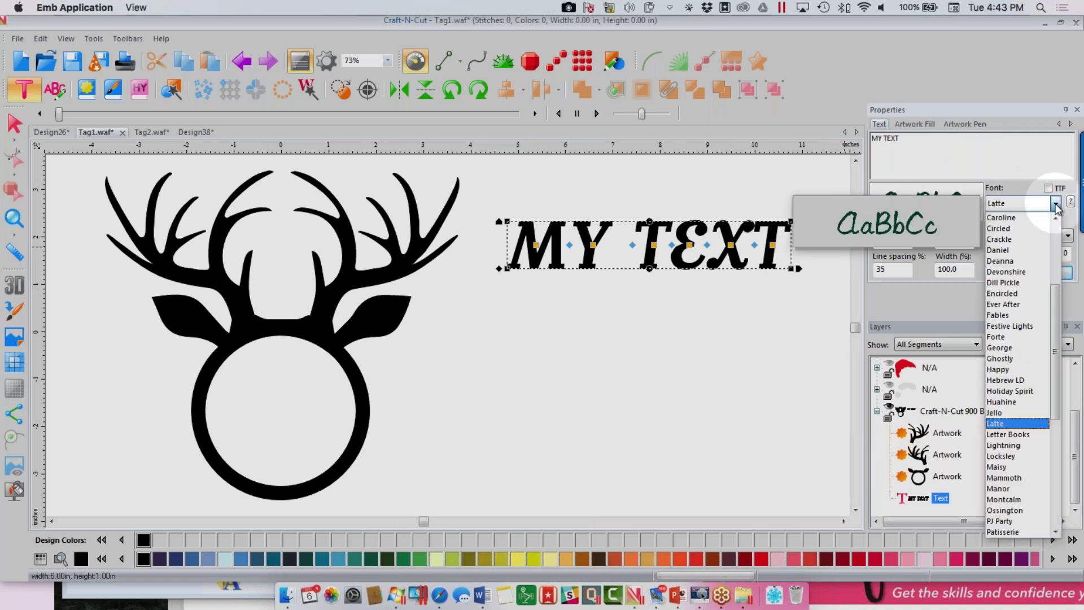
{"action": "left_click", "coordinate": [1011, 424]}
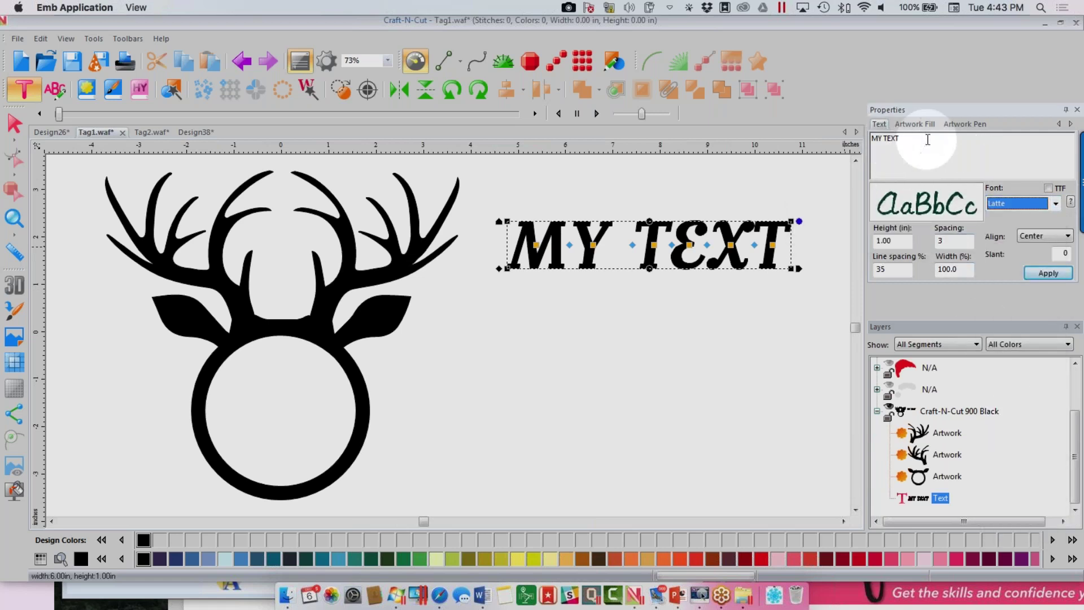
{"action": "left_click_drag", "start_coordinate": [903, 139], "coordinate": [822, 139]}
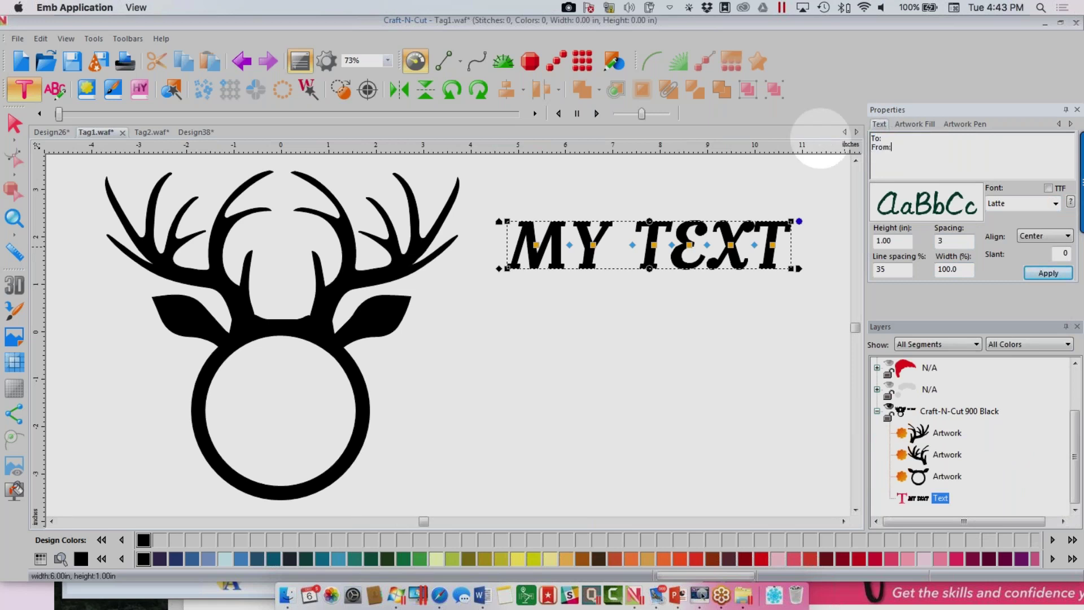
{"action": "left_click", "coordinate": [1048, 273]}
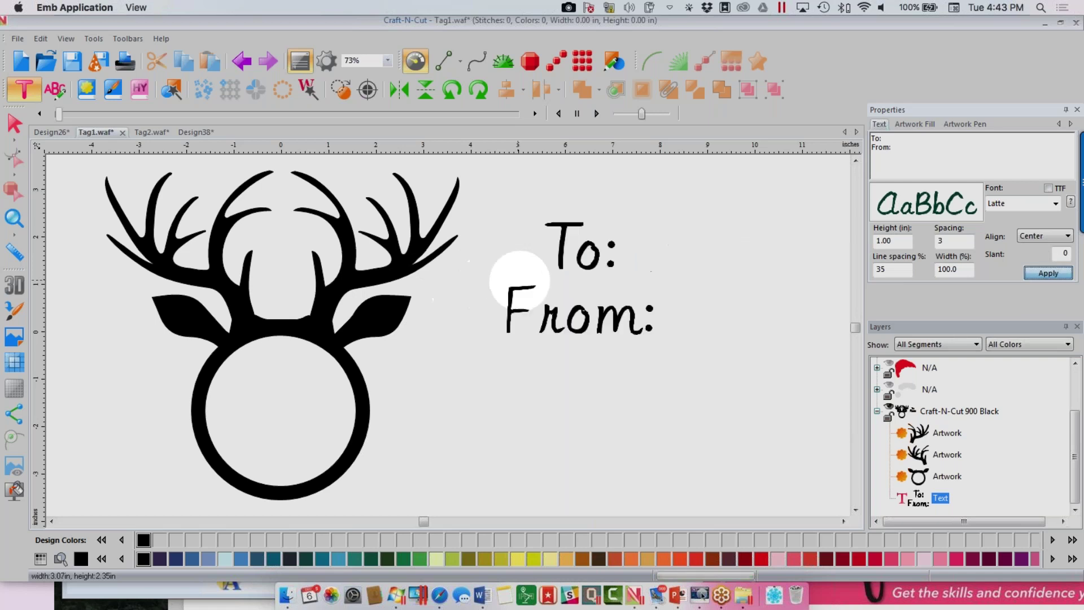
- Set the alignment of the "To: From:" text to Left
{"action": "left_click", "coordinate": [1068, 237]}
{"action": "left_click", "coordinate": [1055, 247]}
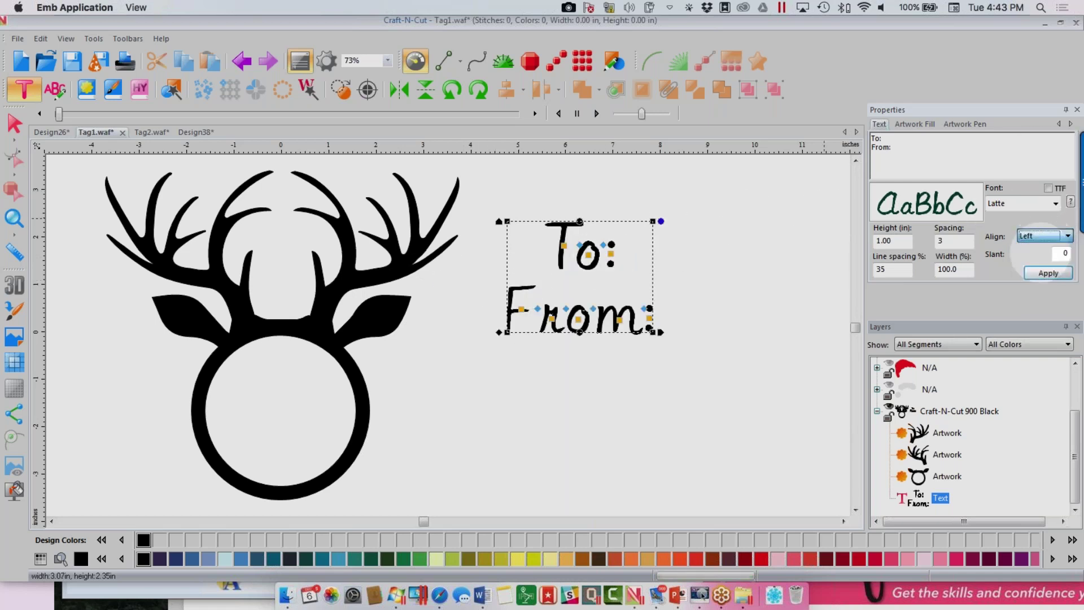
{"action": "left_click", "coordinate": [1049, 273]}
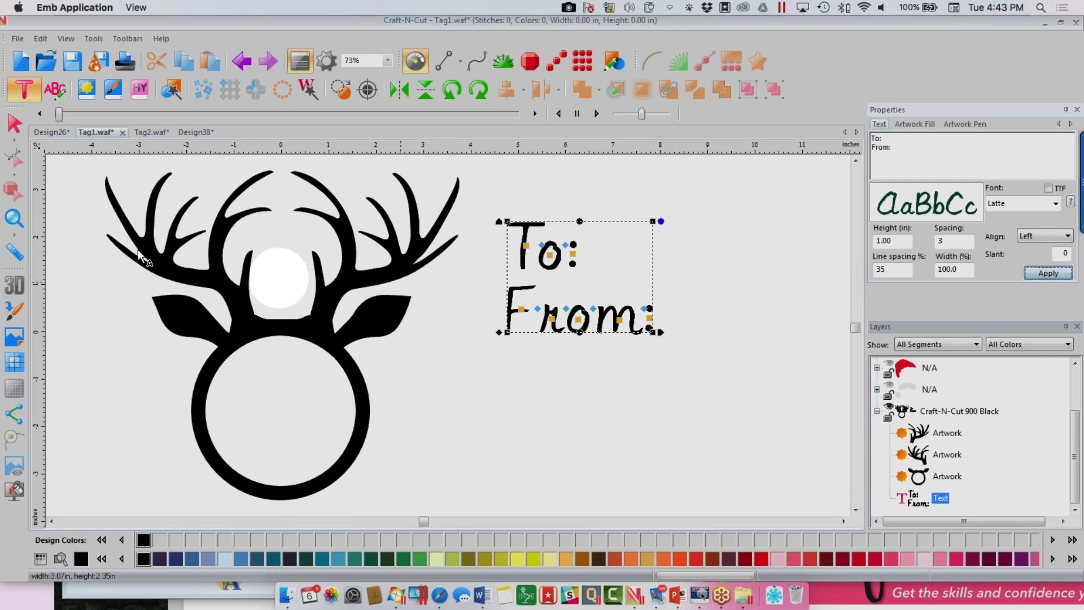
- Move the "To: From:" text below the reindeer's ring, leaving a small gap beneath the circle
{"action": "left_click", "coordinate": [14, 123]}
{"action": "left_click", "coordinate": [459, 309]}
{"action": "left_click", "coordinate": [603, 325]}
{"action": "left_click_drag", "start_coordinate": [603, 325], "coordinate": [281, 568]}
{"action": "left_click", "coordinate": [15, 218]}
{"action": "left_click", "coordinate": [76, 187]}
{"action": "left_click", "coordinate": [466, 483]}
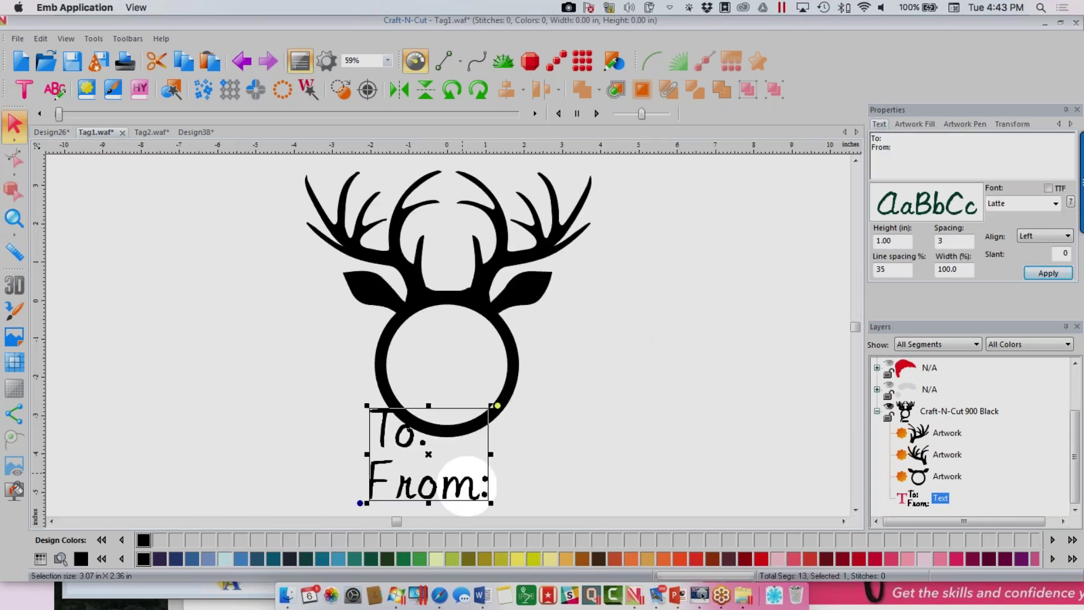
{"action": "left_click_drag", "start_coordinate": [452, 494], "coordinate": [473, 526]}
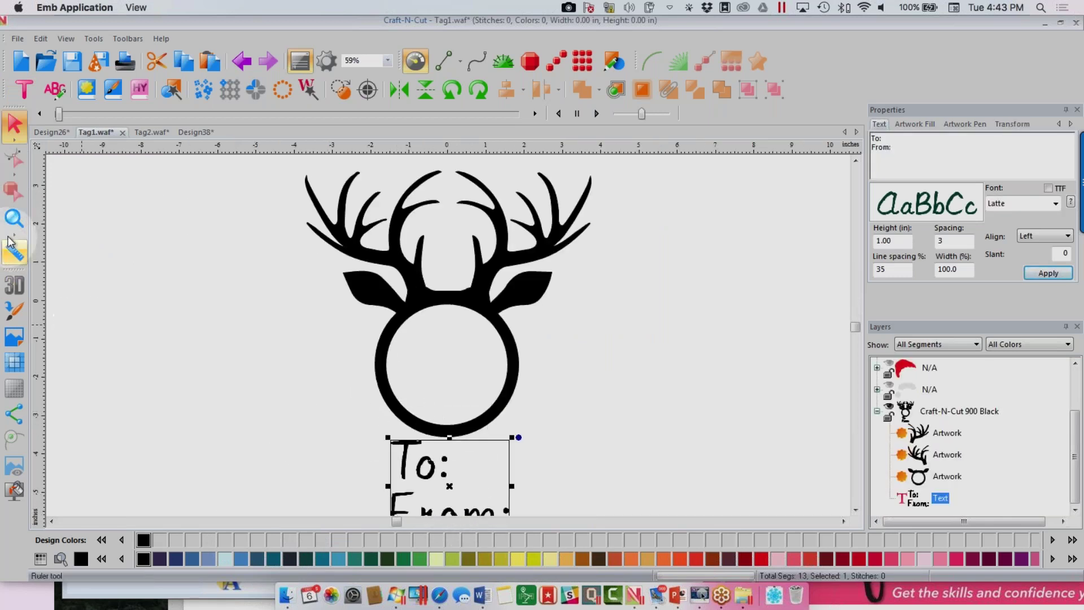
{"action": "left_click", "coordinate": [205, 300]}
{"action": "left_click", "coordinate": [452, 469]}
{"action": "left_click_drag", "start_coordinate": [445, 498], "coordinate": [435, 513]}
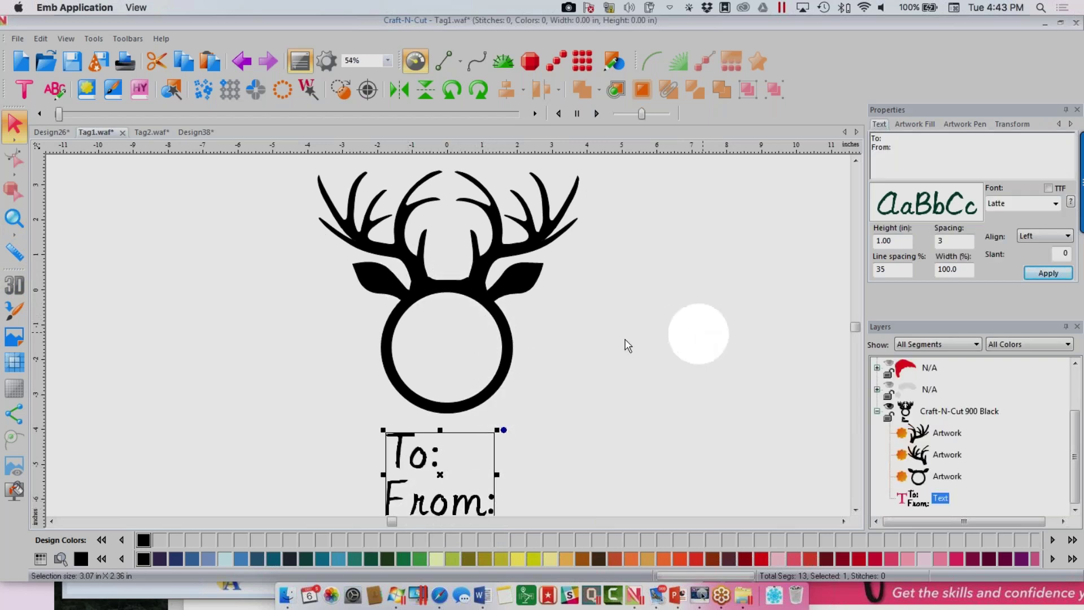
- Scale the antlers, head and text together to a height of 2 inches, keeping the aspect ratio
{"action": "left_click", "coordinate": [14, 218]}
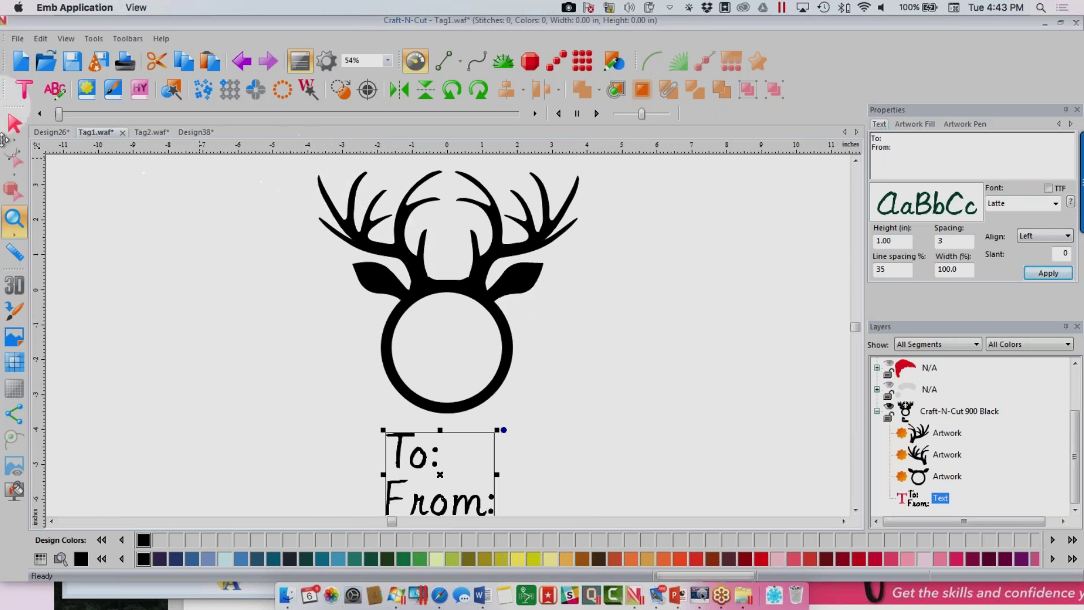
{"action": "left_click", "coordinate": [6, 131]}
{"action": "left_click_drag", "start_coordinate": [290, 167], "coordinate": [582, 570]}
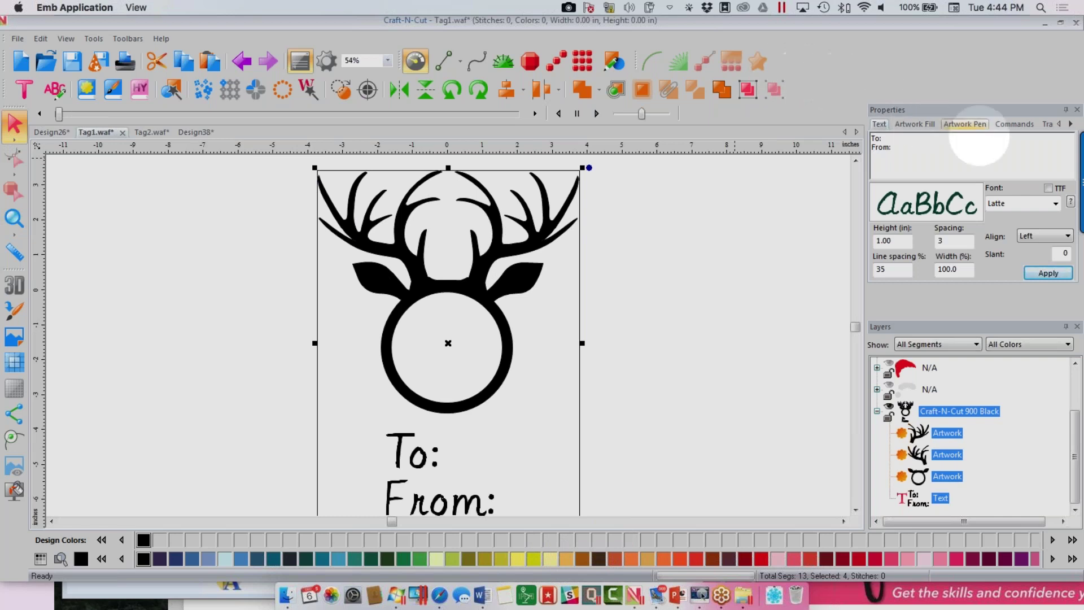
{"action": "left_click", "coordinate": [1054, 128]}
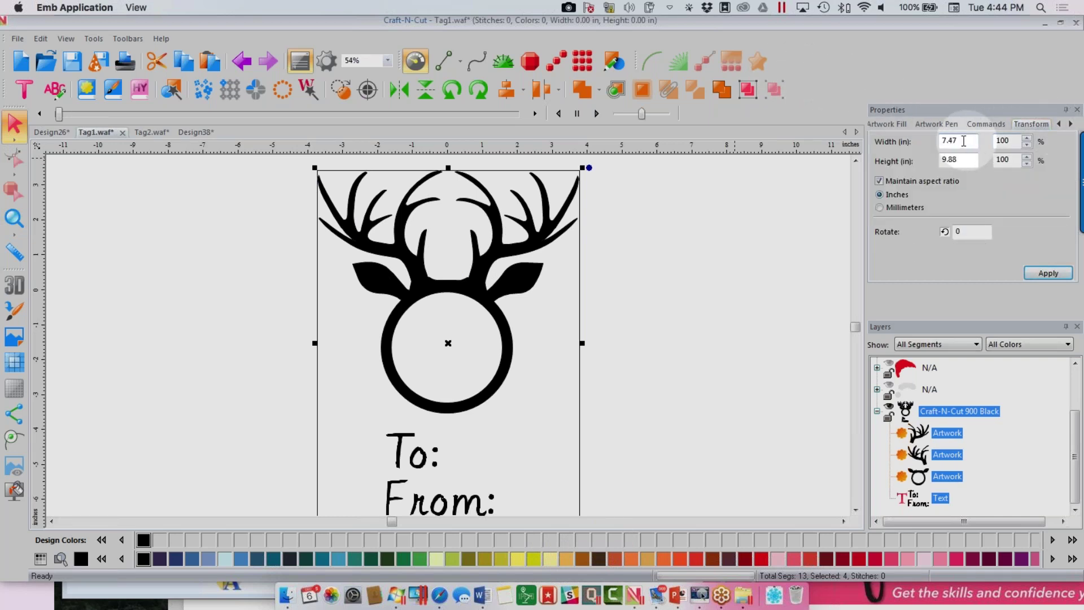
{"action": "double_click", "coordinate": [944, 141]}
{"action": "key", "text": "Tab"}
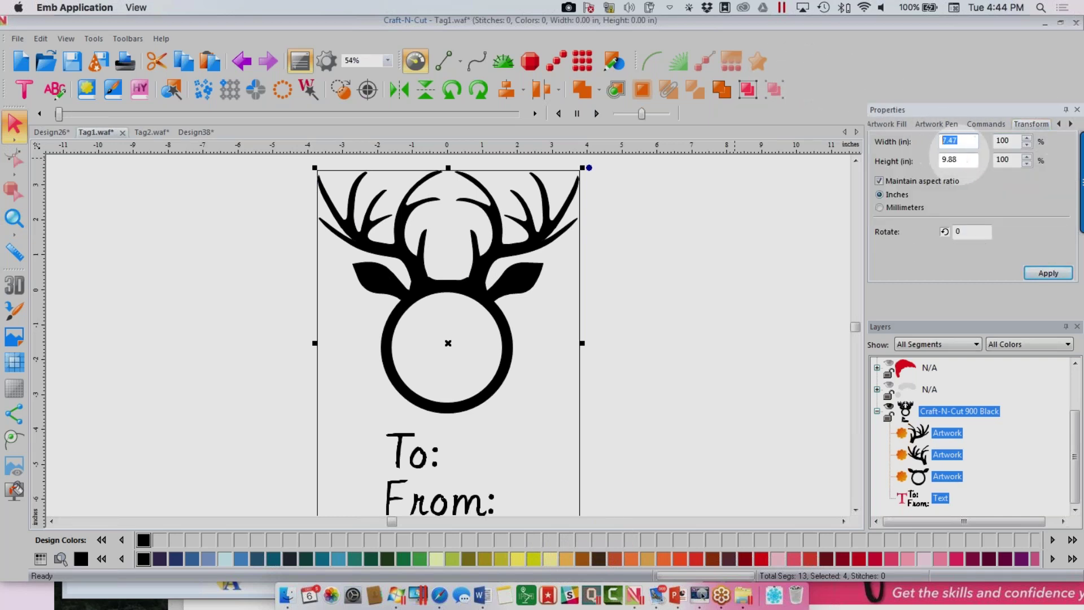
{"action": "type", "text": "2"}
{"action": "left_click", "coordinate": [1048, 274]}
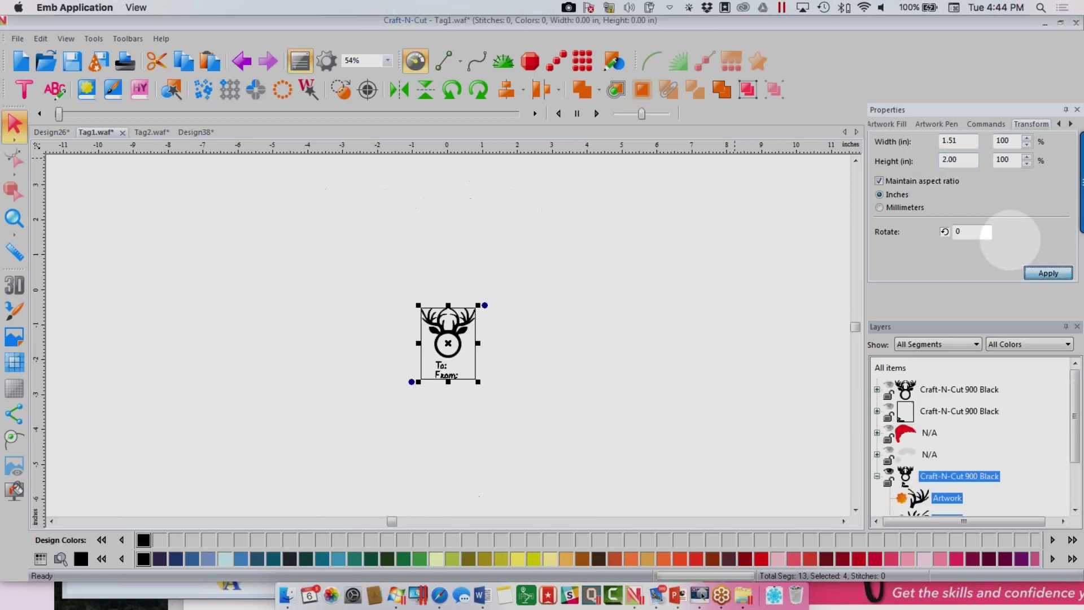
- Align the "To: From:" text to the left edge of the antlers and head, using all four objects together
{"action": "left_click", "coordinate": [17, 224]}
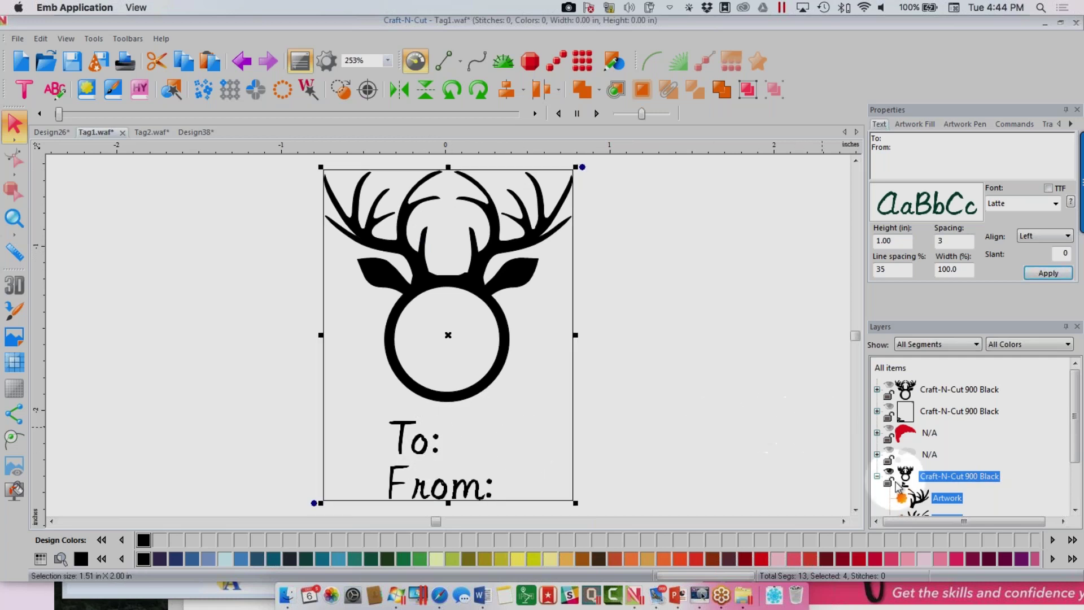
{"action": "left_click", "coordinate": [878, 477]}
{"action": "left_click", "coordinate": [877, 476]}
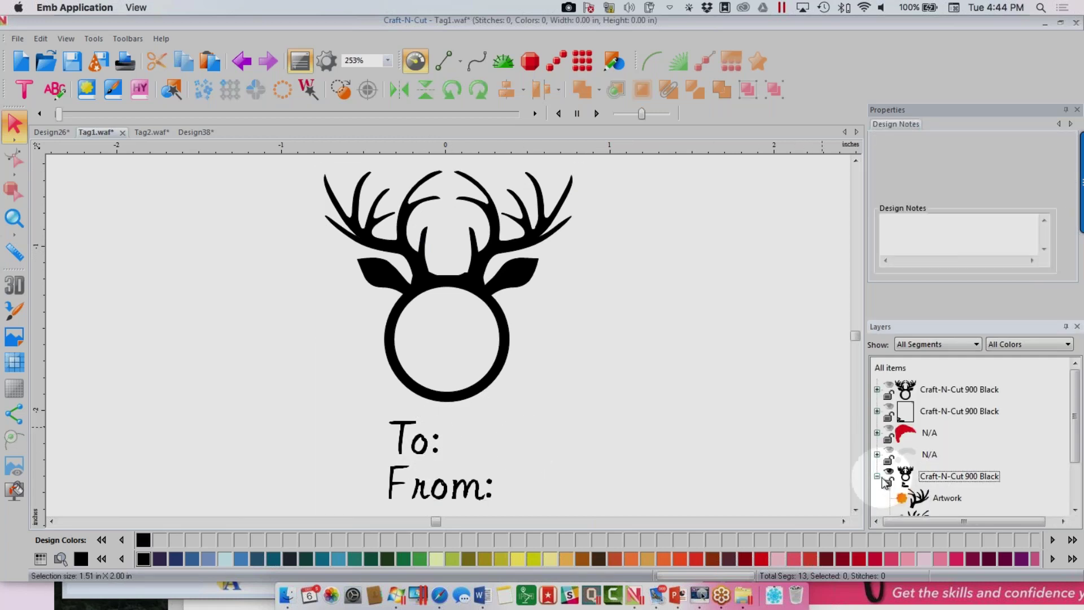
{"action": "scroll", "coordinate": [1076, 449], "scroll_direction": "down", "scroll_amount": 3}
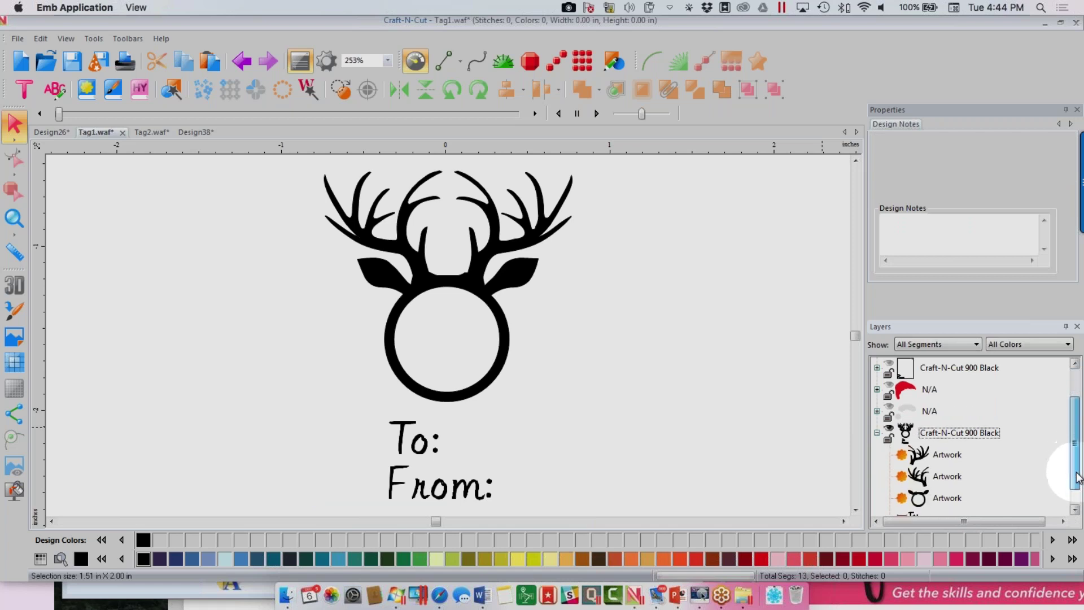
{"action": "left_click", "coordinate": [944, 500]}
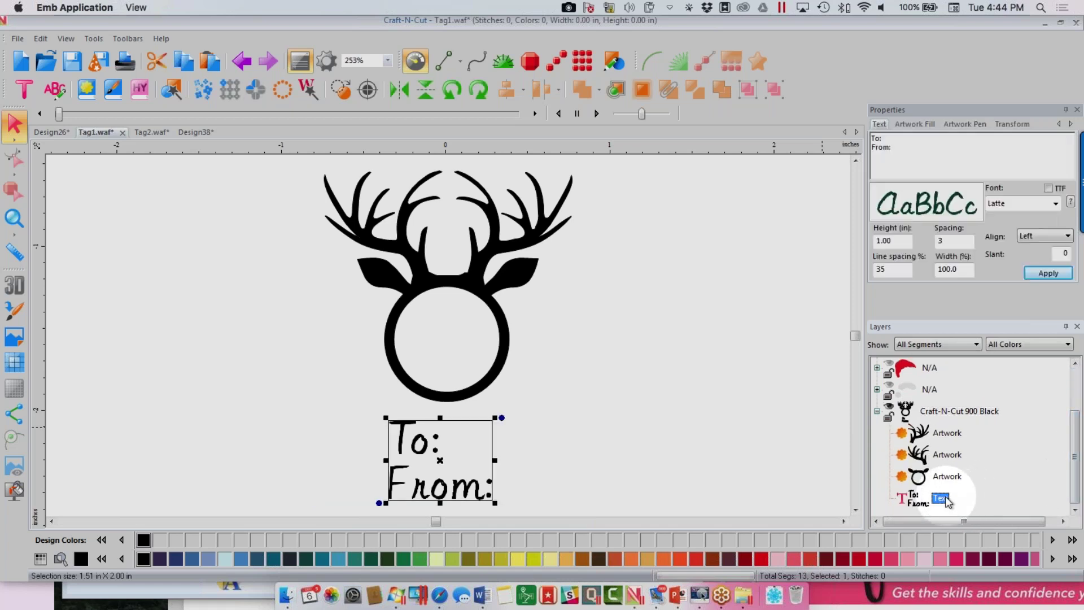
{"action": "left_click", "coordinate": [943, 435]}
{"action": "left_click", "coordinate": [943, 456], "text": "ctrl"}
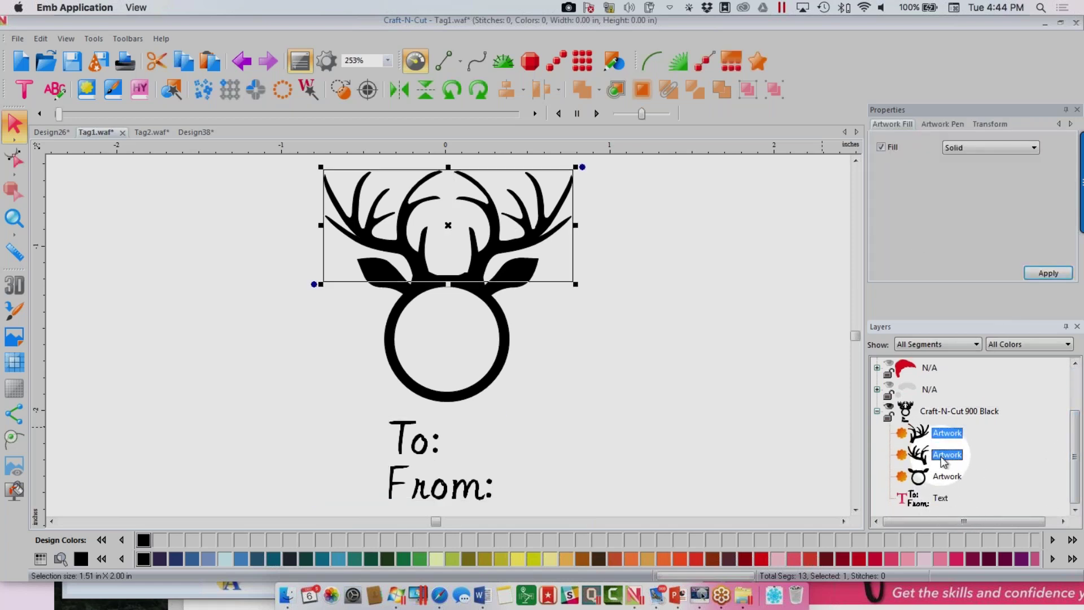
{"action": "left_click", "coordinate": [947, 477], "text": "ctrl"}
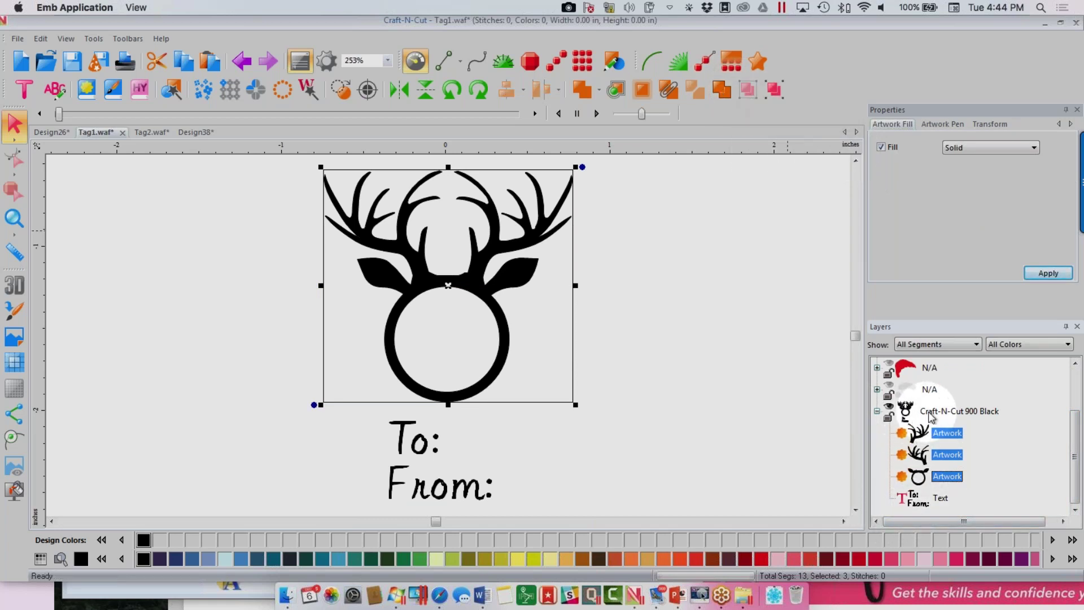
{"action": "left_click", "coordinate": [938, 498], "text": "ctrl"}
{"action": "left_click_drag", "start_coordinate": [523, 95], "coordinate": [508, 119]}
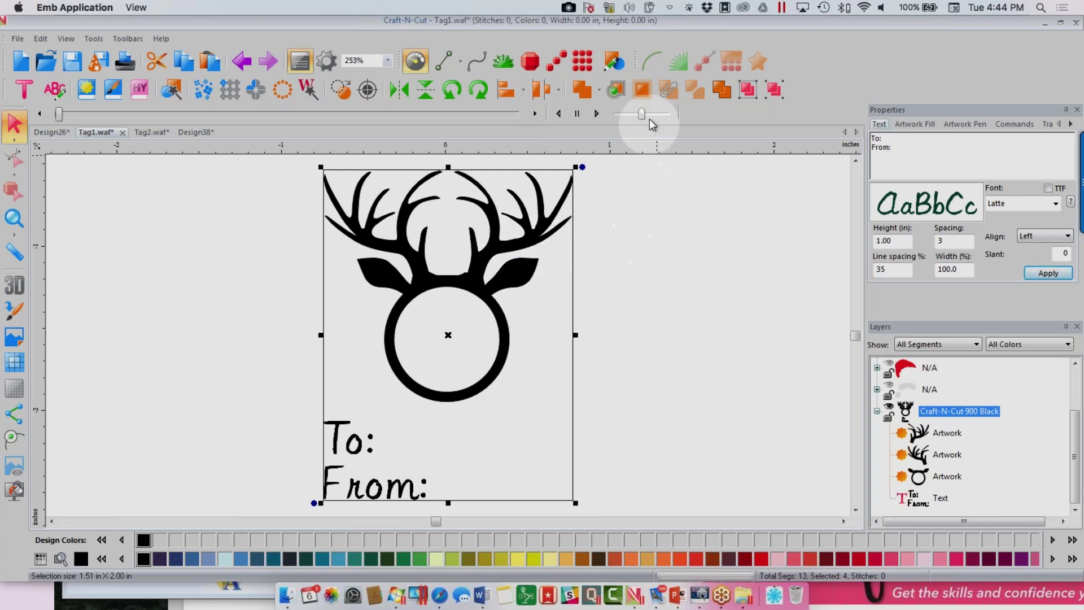
- Draw an unfilled rectangle around the reindeer and text as the tag outline, with a small margin
{"action": "left_click", "coordinate": [614, 62]}
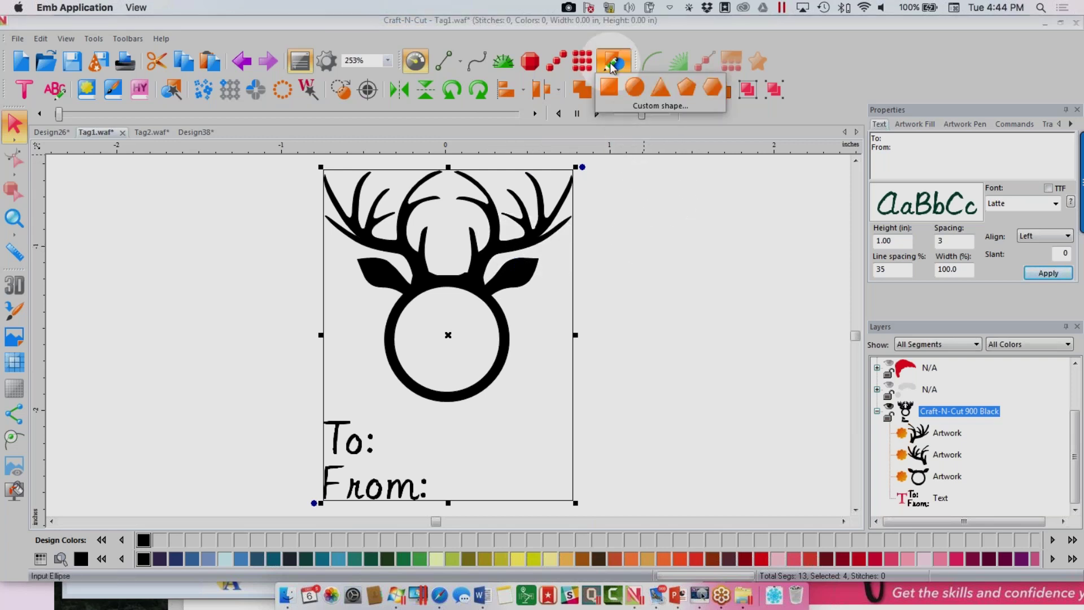
{"action": "left_click", "coordinate": [612, 87]}
{"action": "left_click_drag", "start_coordinate": [296, 157], "coordinate": [579, 514]}
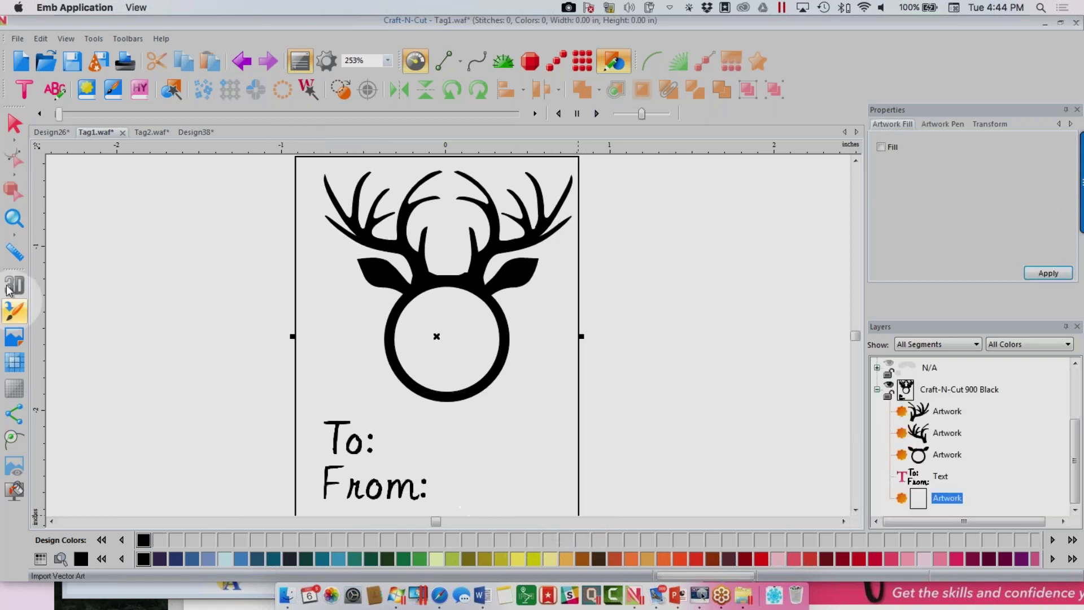
- Recolor the rectangular tag outline to Craft-N-Cut 462 Silver and collapse the expanded color groups in the layer list
{"action": "left_click", "coordinate": [14, 223]}
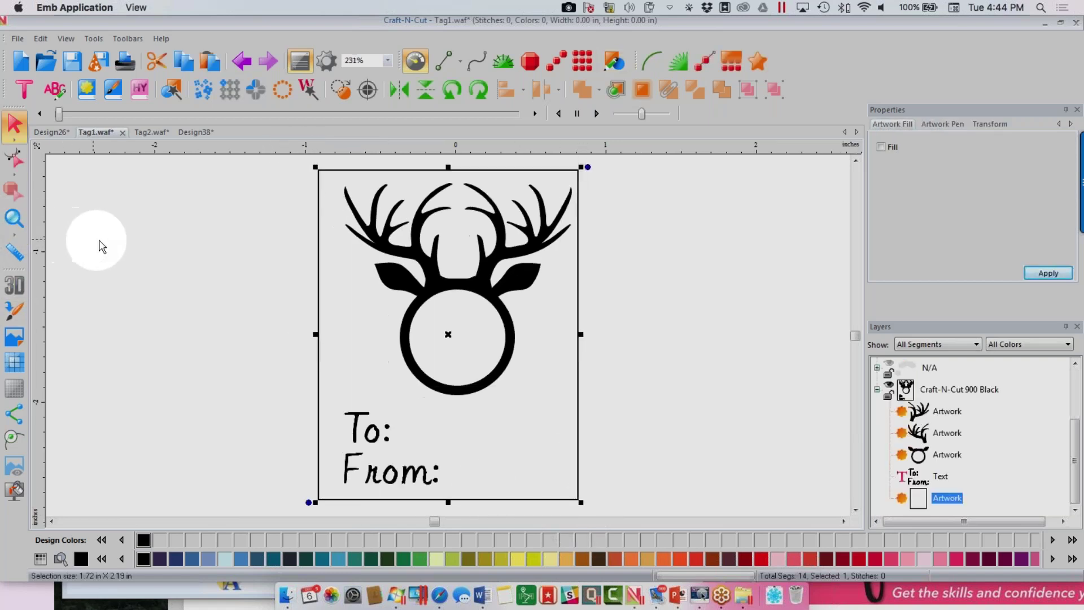
{"action": "left_click", "coordinate": [945, 499]}
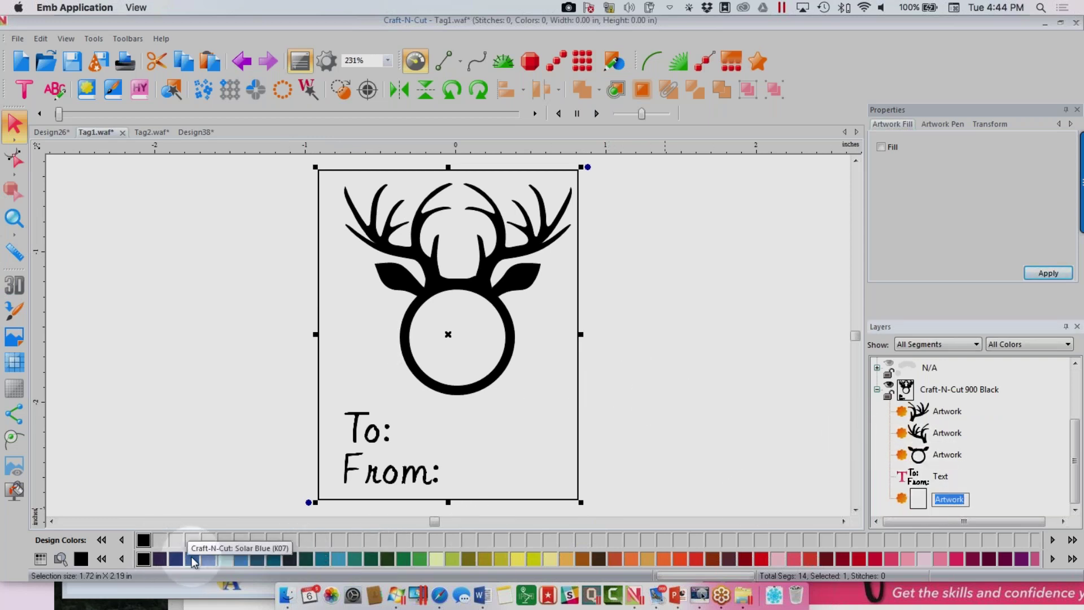
{"action": "left_click", "coordinate": [122, 559]}
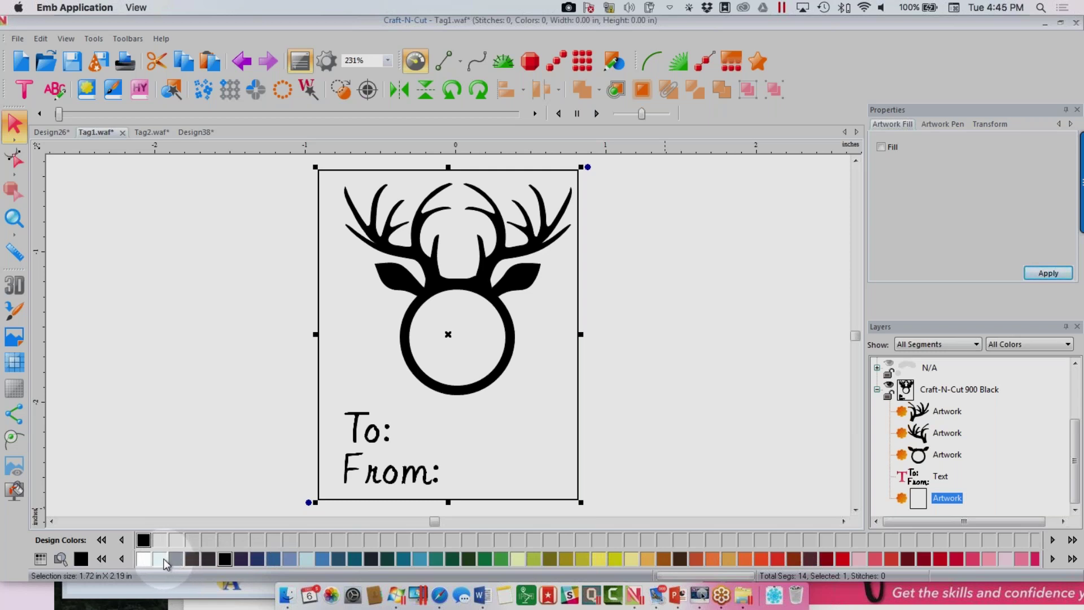
{"action": "left_click", "coordinate": [182, 558]}
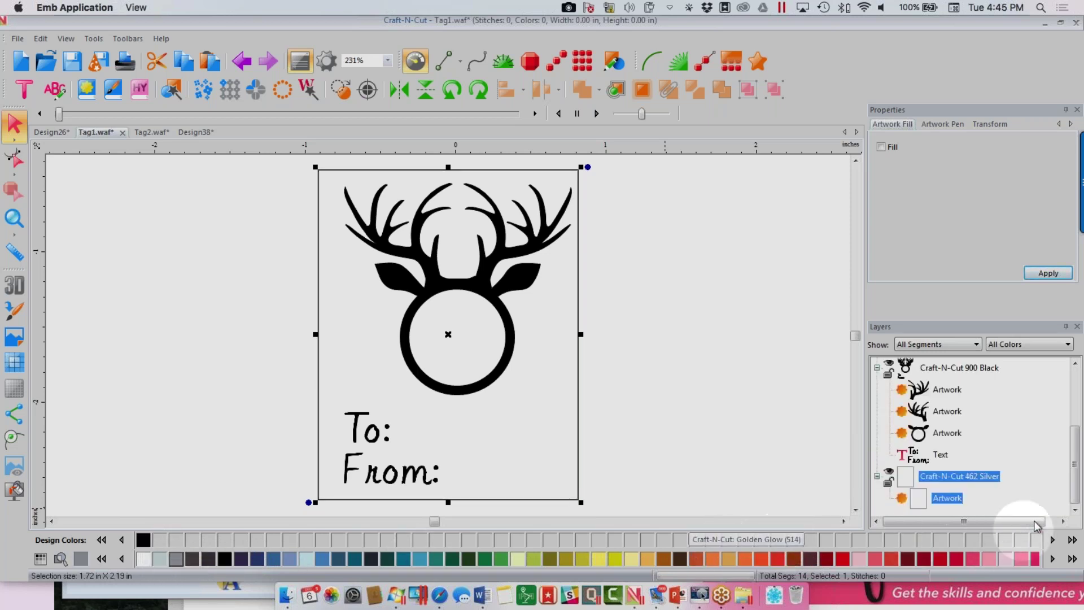
{"action": "left_click", "coordinate": [643, 479]}
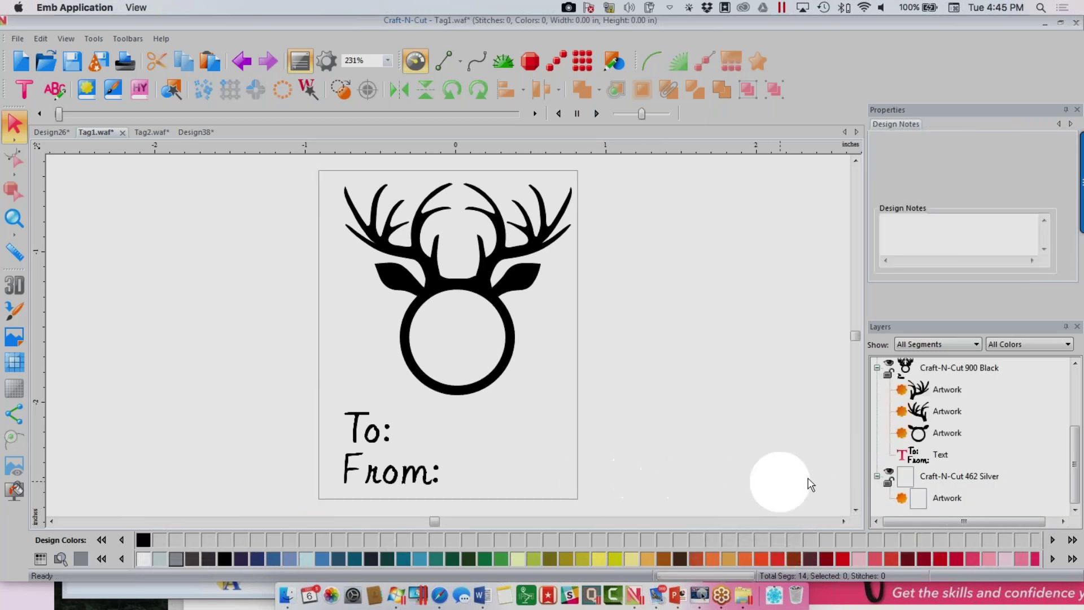
{"action": "left_click", "coordinate": [877, 476]}
{"action": "left_click", "coordinate": [877, 383]}
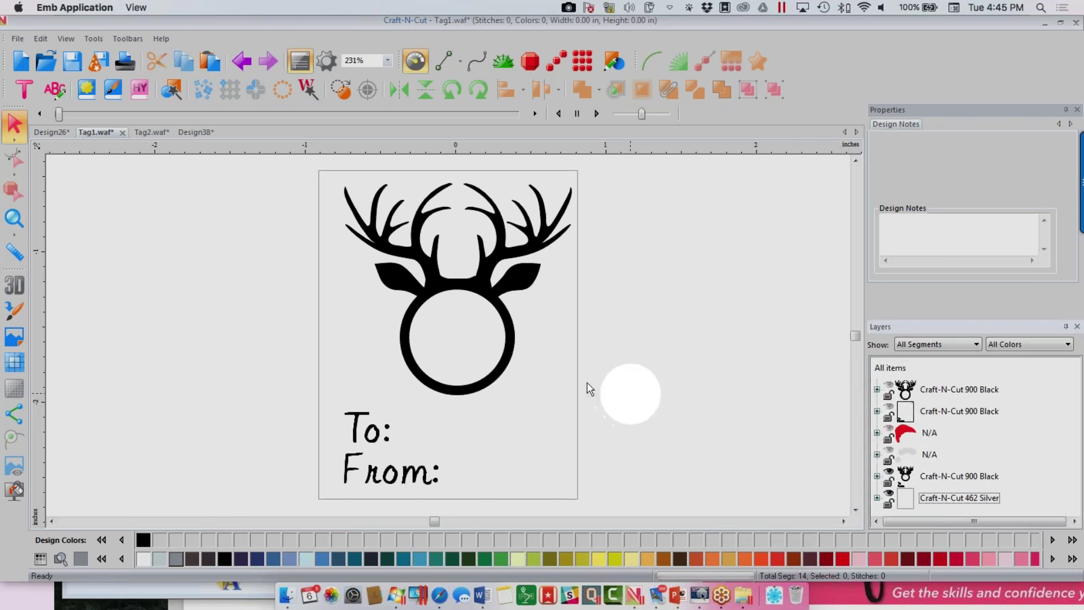
- Draw a small circle about 0.08 inches wide in the tag's upper-left corner as the string hole
{"action": "left_click", "coordinate": [611, 64]}
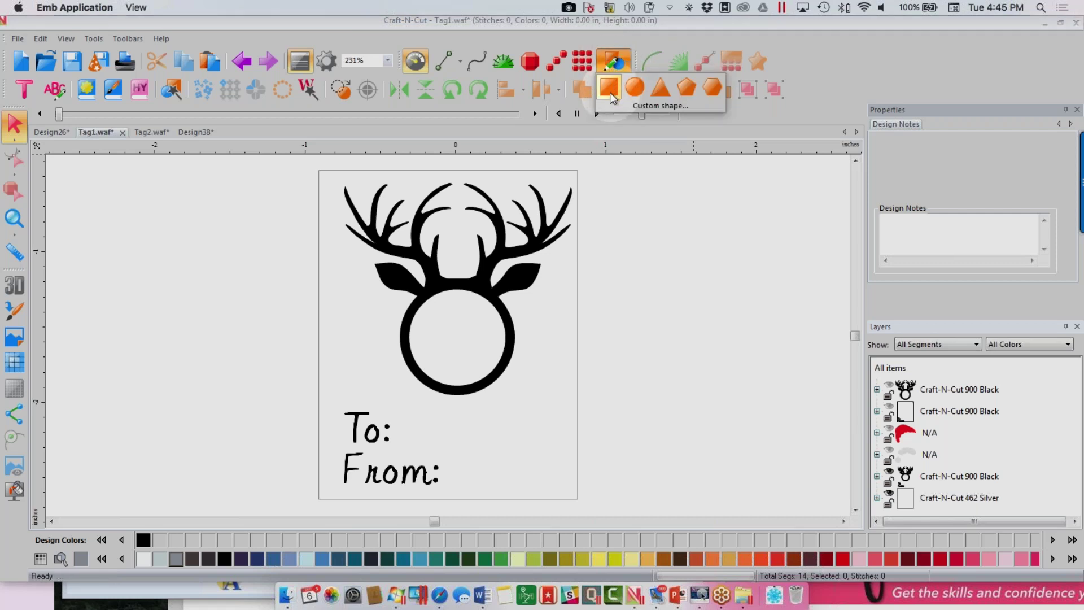
{"action": "left_click", "coordinate": [633, 88]}
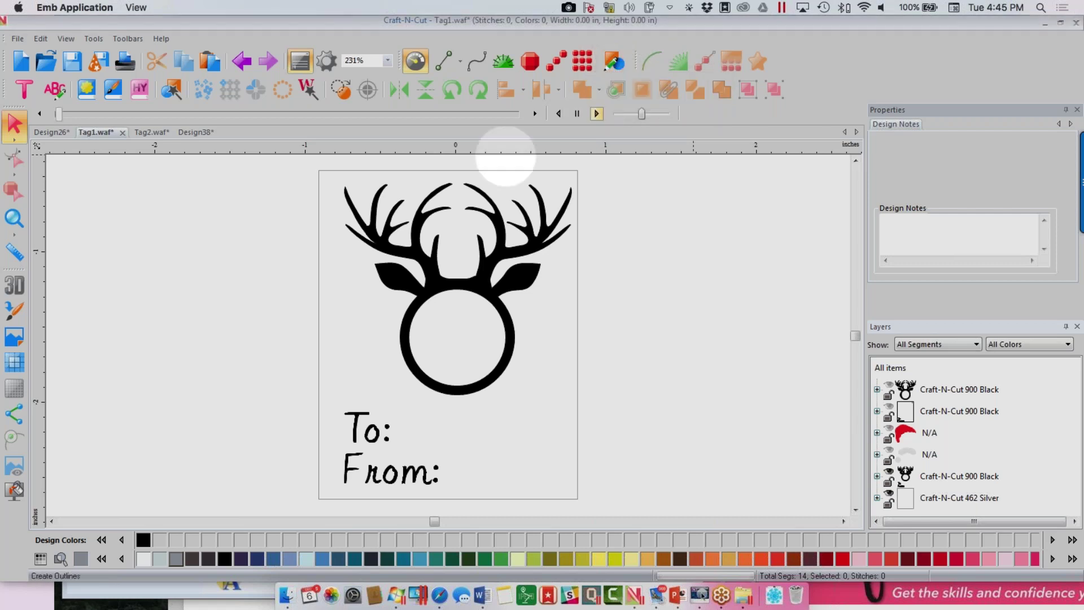
{"action": "left_click", "coordinate": [336, 184]}
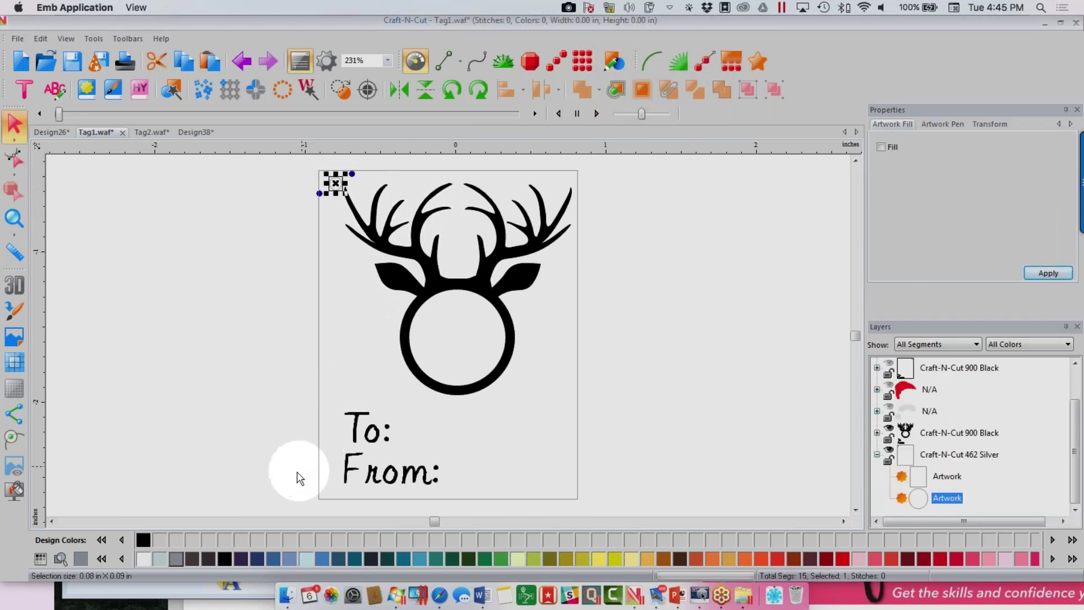
- Unhide the red and grey Santa hat layers and bring the whole hat into view
{"action": "left_click", "coordinate": [14, 219]}
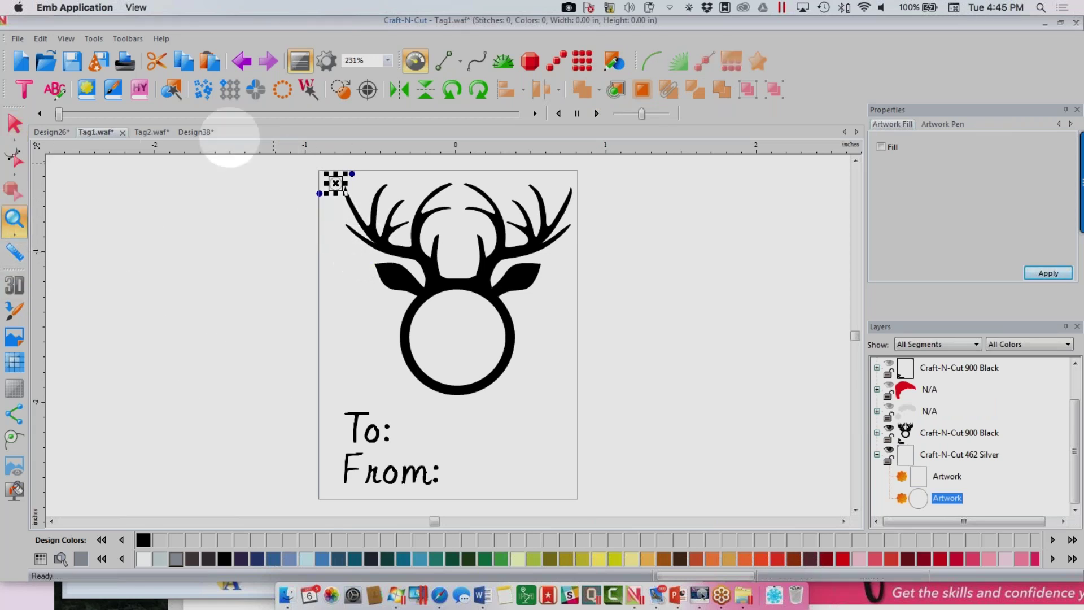
{"action": "left_click", "coordinate": [889, 389]}
{"action": "left_click", "coordinate": [890, 411]}
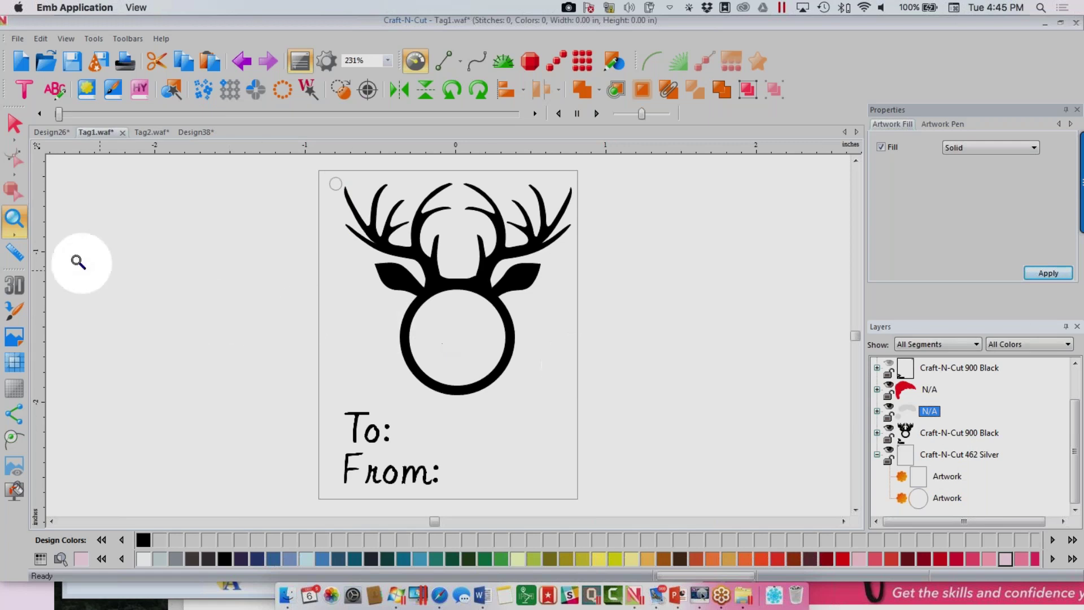
{"action": "left_click", "coordinate": [21, 222]}
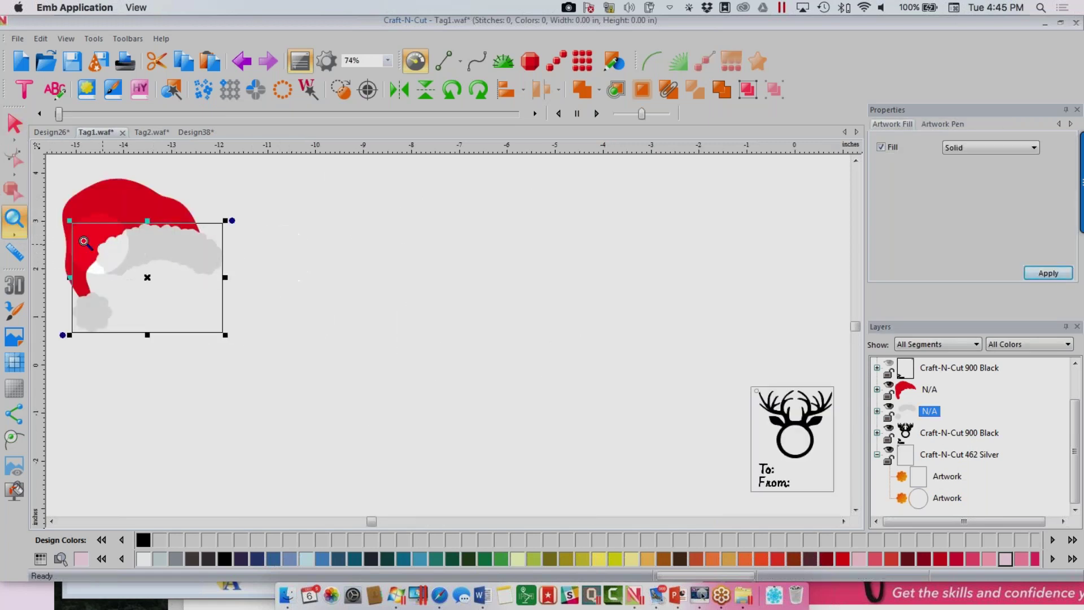
{"action": "left_click", "coordinate": [61, 186]}
{"action": "left_click_drag", "start_coordinate": [68, 164], "coordinate": [432, 517]}
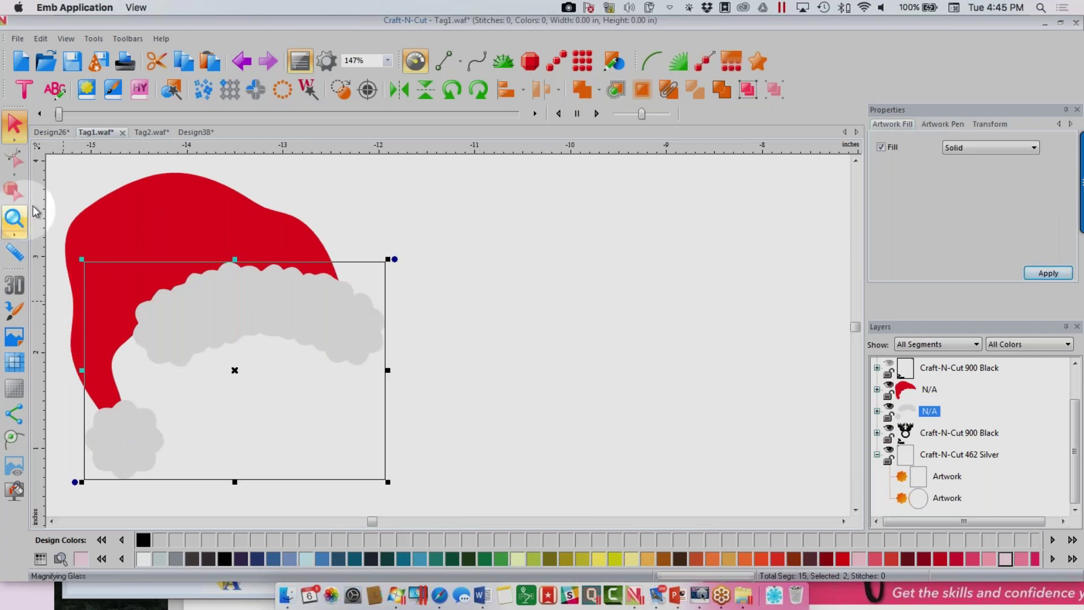
- Scale the red hat, fur brim and pompom together to a height of 0.5 inches, keeping the aspect ratio
{"action": "left_click", "coordinate": [94, 201]}
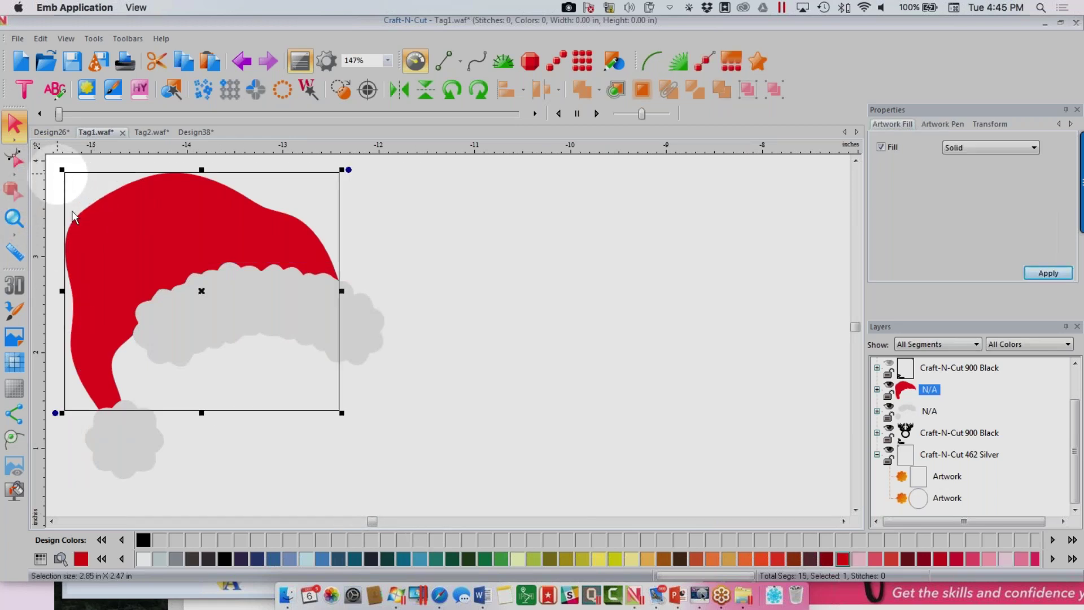
{"action": "left_click", "coordinate": [131, 465]}
{"action": "left_click", "coordinate": [237, 327]}
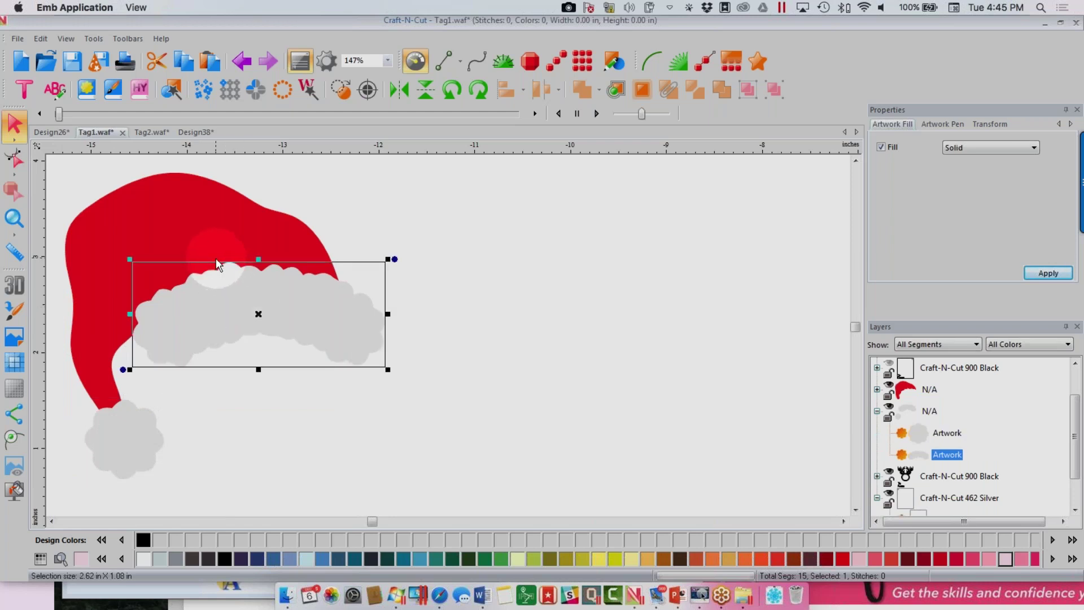
{"action": "left_click", "coordinate": [202, 228], "text": "shift"}
{"action": "left_click", "coordinate": [121, 438], "text": "shift"}
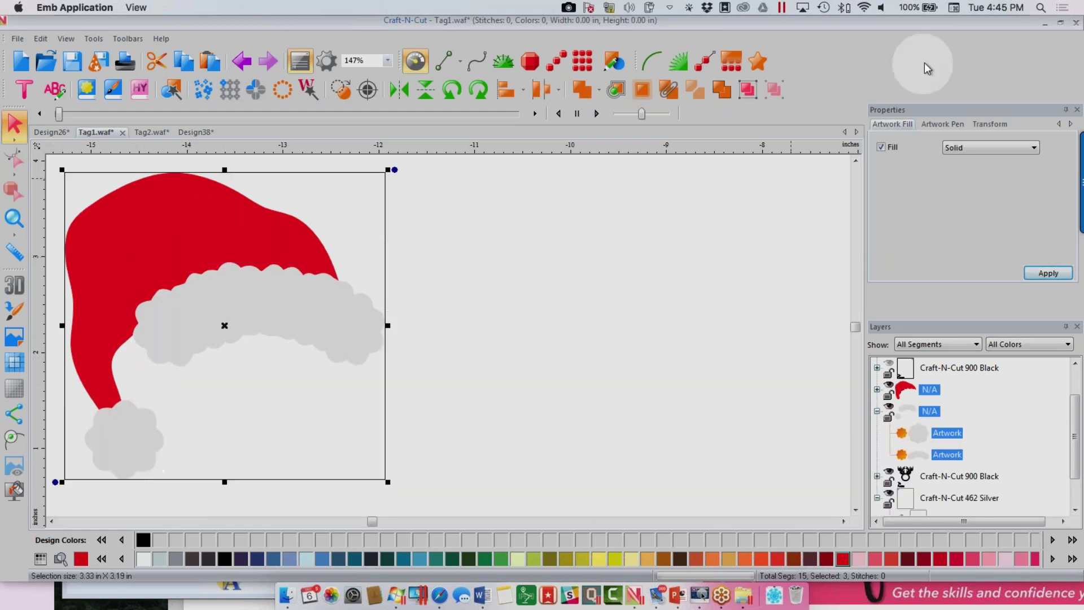
{"action": "left_click", "coordinate": [989, 123]}
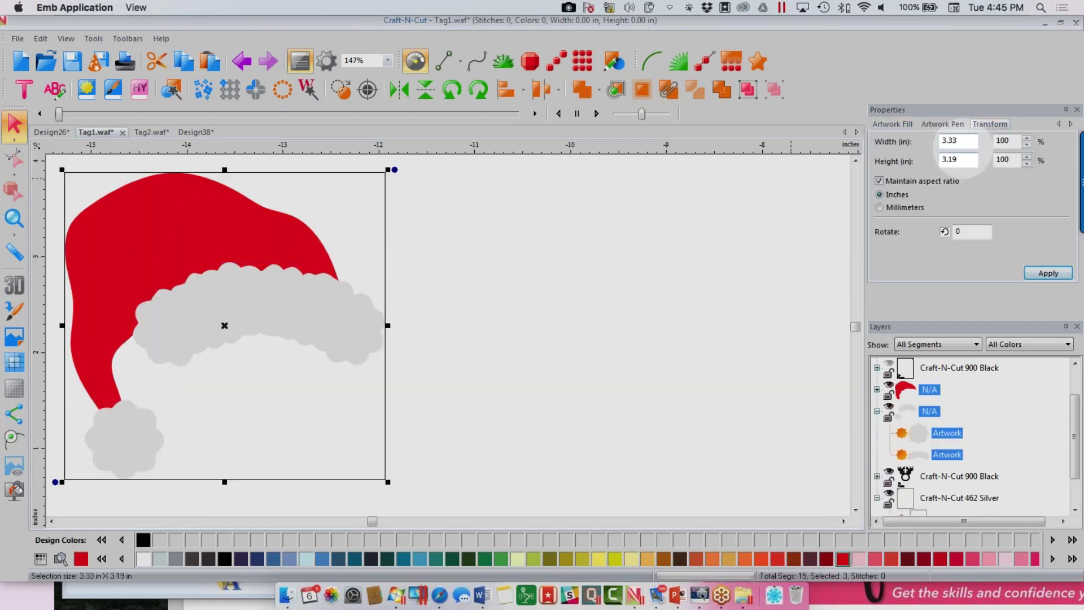
{"action": "left_click_drag", "start_coordinate": [962, 158], "coordinate": [911, 158]}
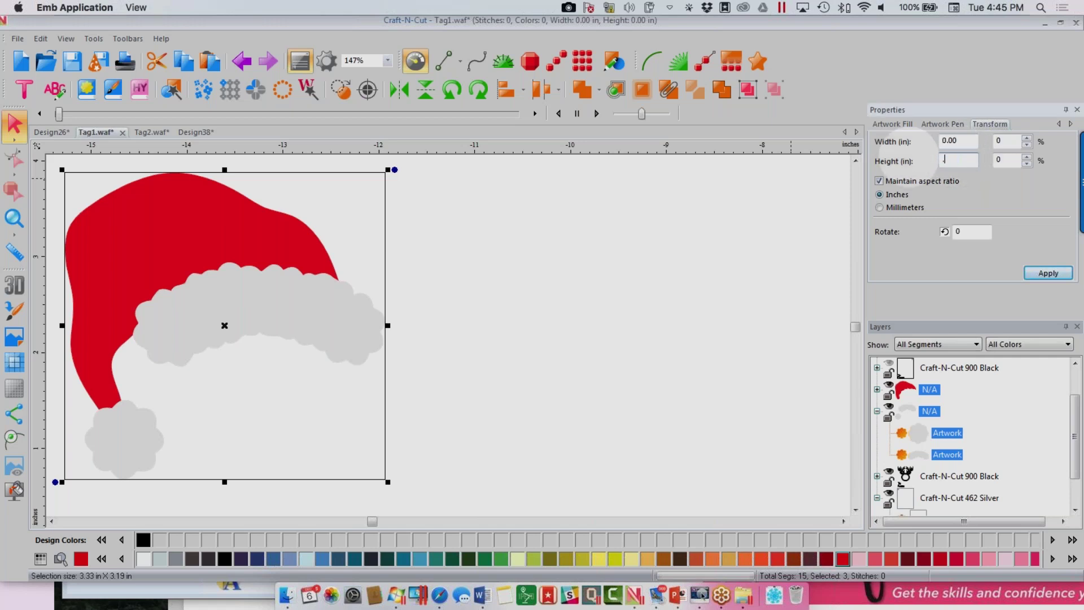
{"action": "left_click", "coordinate": [1049, 275]}
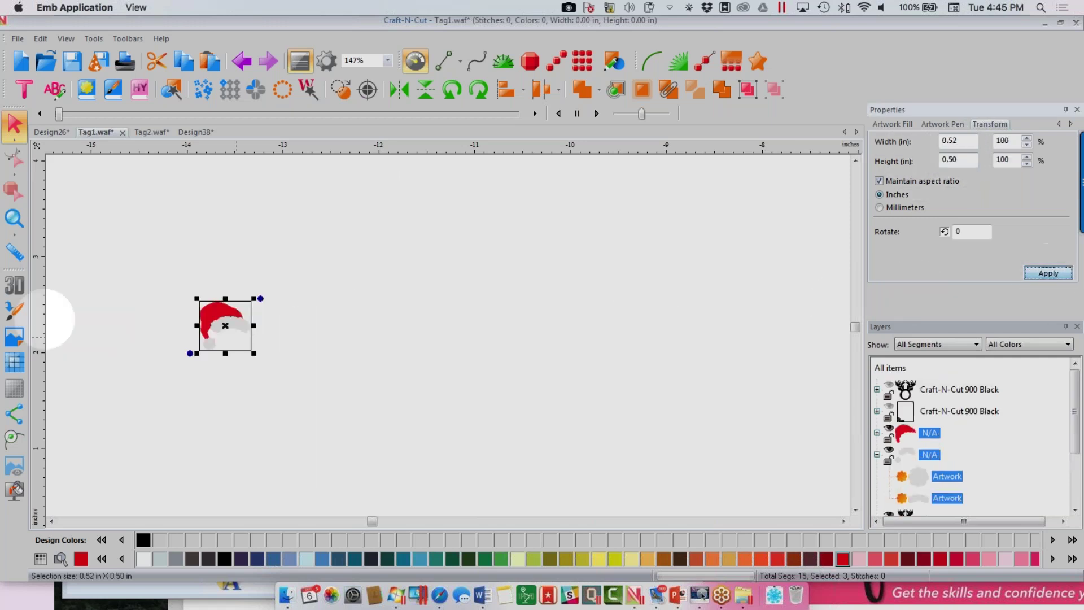
- Group the three Santa hat pieces and move the hat to the empty area just outside the tag's left side
{"action": "left_click", "coordinate": [210, 330]}
{"action": "left_click", "coordinate": [773, 89]}
{"action": "left_click_drag", "start_coordinate": [232, 326], "coordinate": [774, 419]}
{"action": "left_click", "coordinate": [12, 219]}
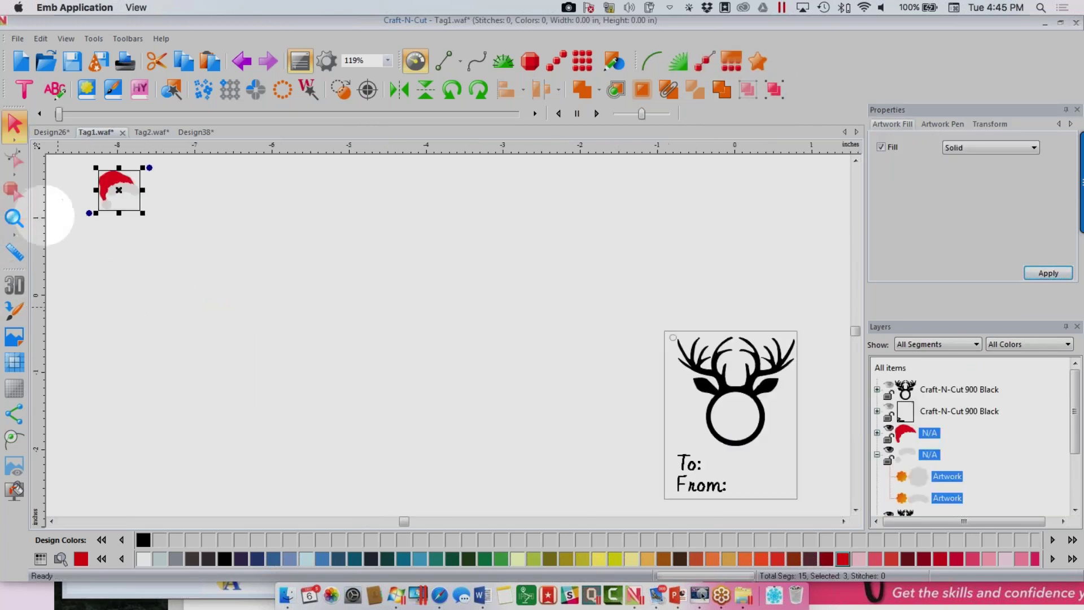
{"action": "left_click_drag", "start_coordinate": [119, 186], "coordinate": [682, 348]}
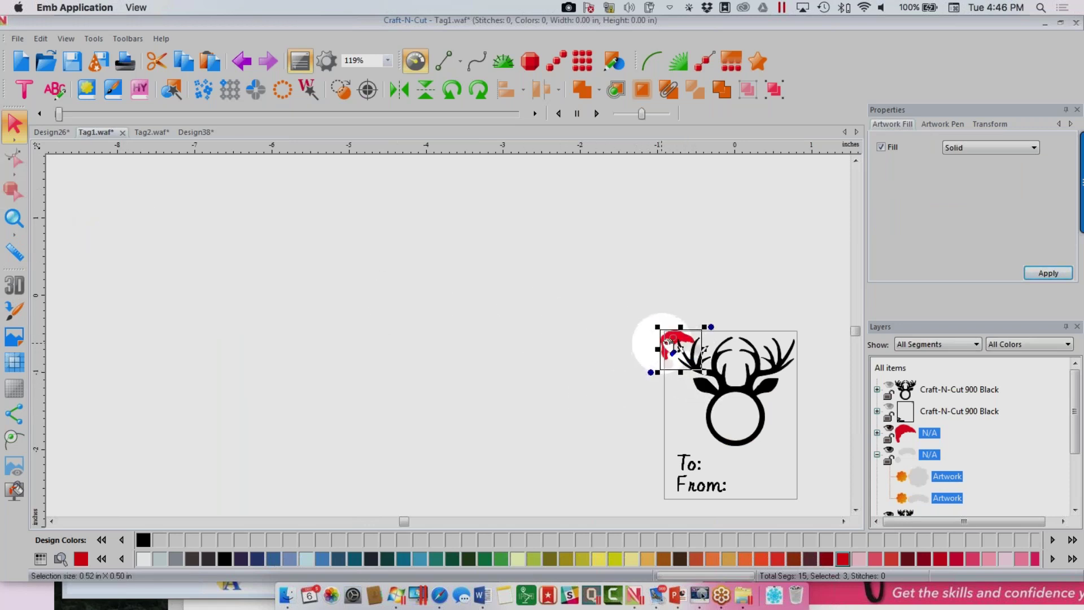
{"action": "left_click_drag", "start_coordinate": [680, 339], "coordinate": [540, 312]}
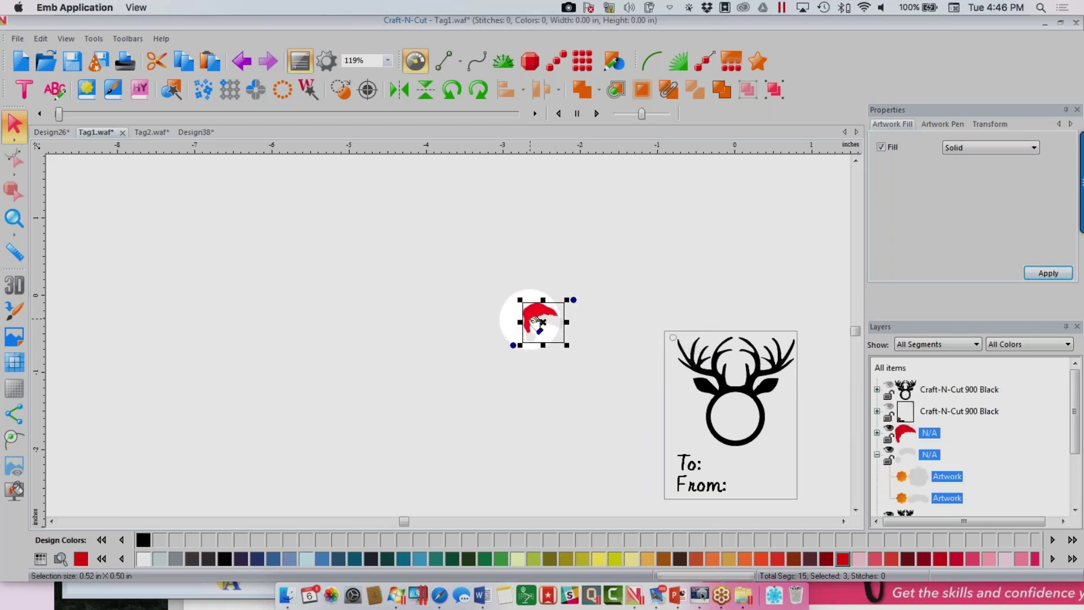
- Copy the grouped Santa hat and paste it into a new blank design
{"action": "right_click", "coordinate": [532, 311]}
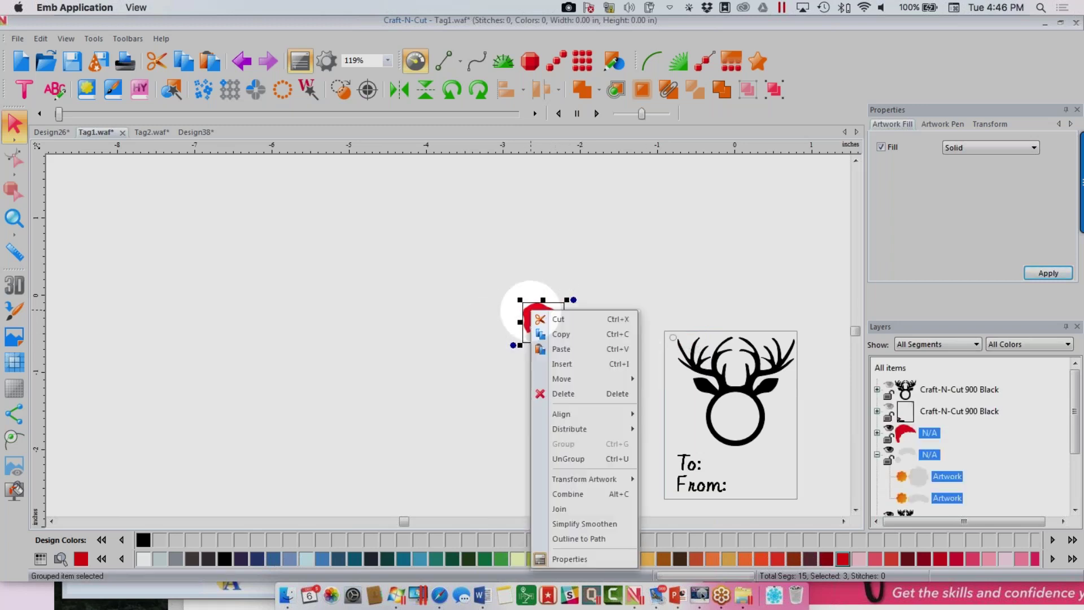
{"action": "left_click", "coordinate": [545, 334]}
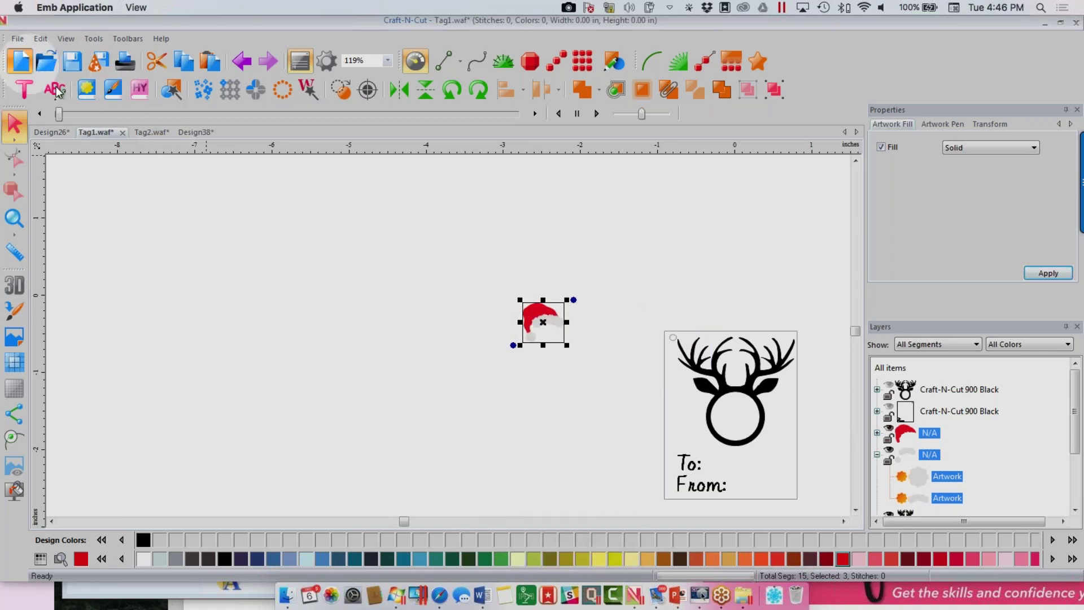
{"action": "key", "text": "ctrl+v"}
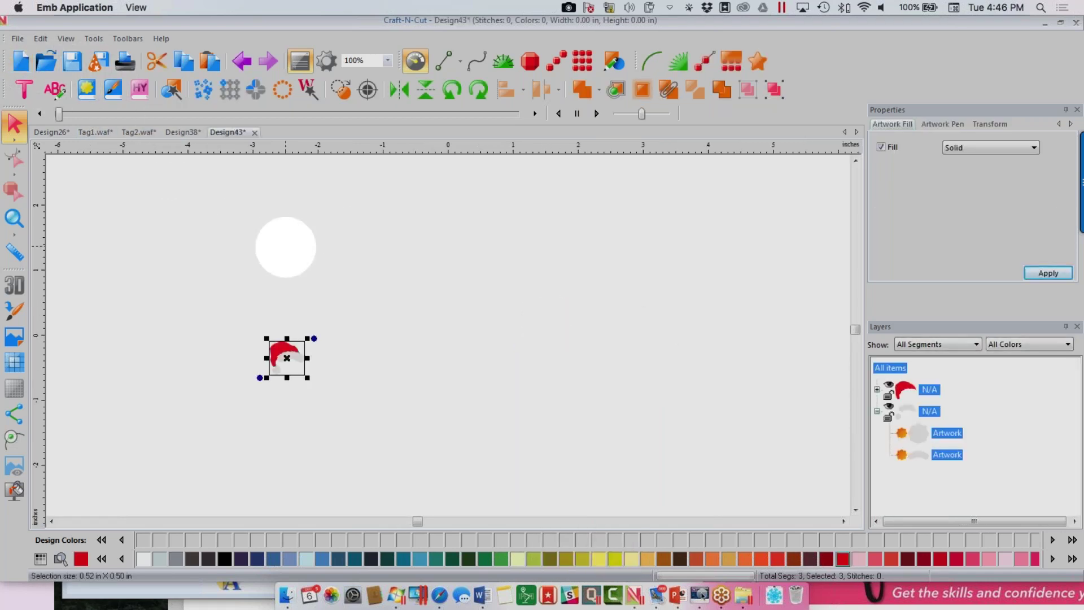
- Return to the Tag1 design and delete the Santa hat from it
{"action": "left_click", "coordinate": [181, 132]}
{"action": "left_click", "coordinate": [151, 132]}
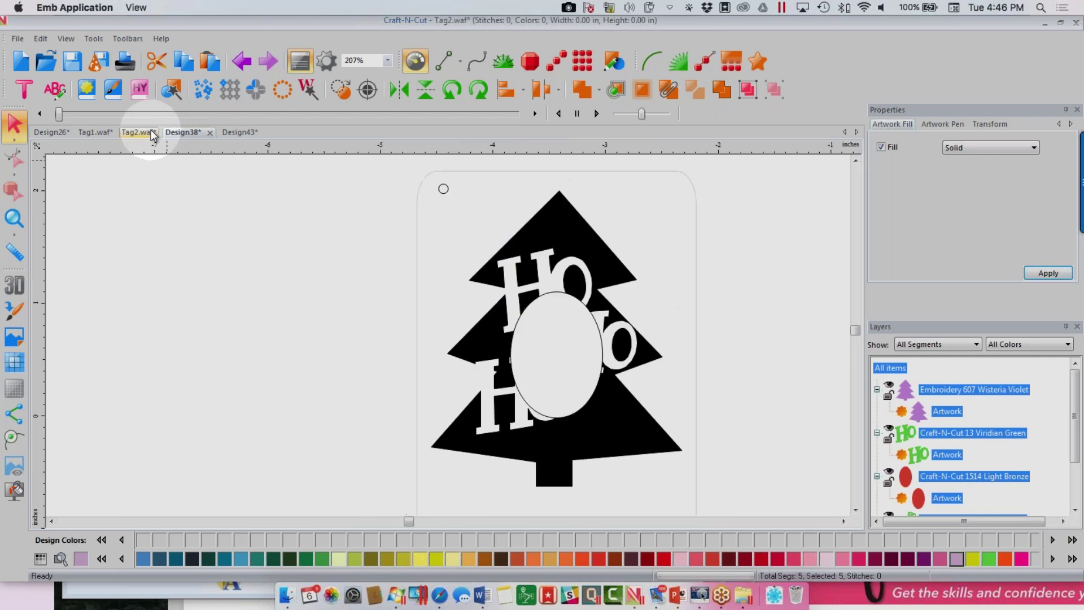
{"action": "left_click", "coordinate": [95, 132]}
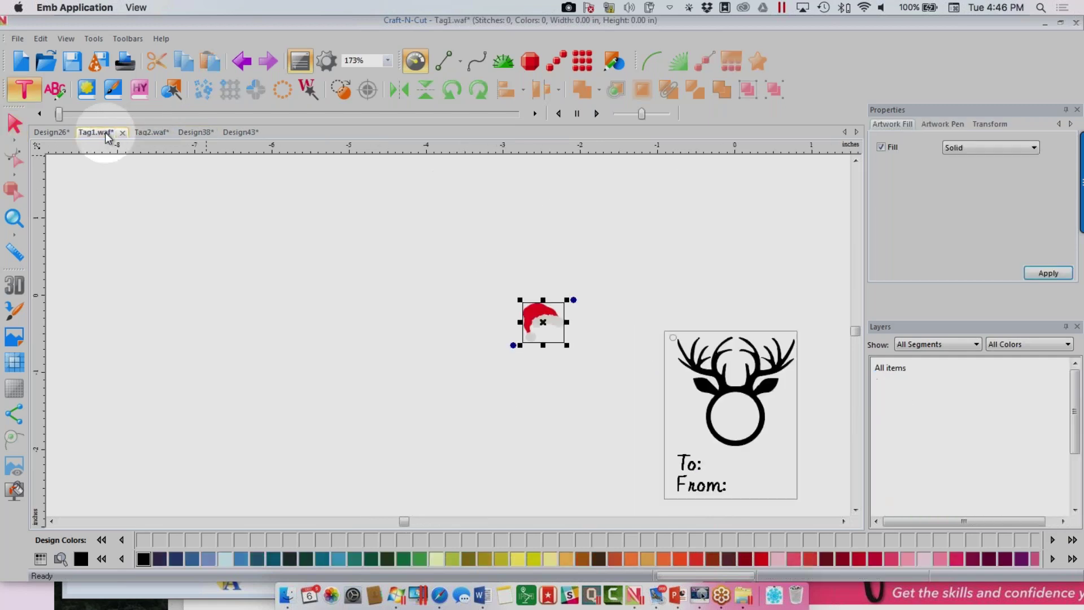
{"action": "right_click", "coordinate": [549, 324]}
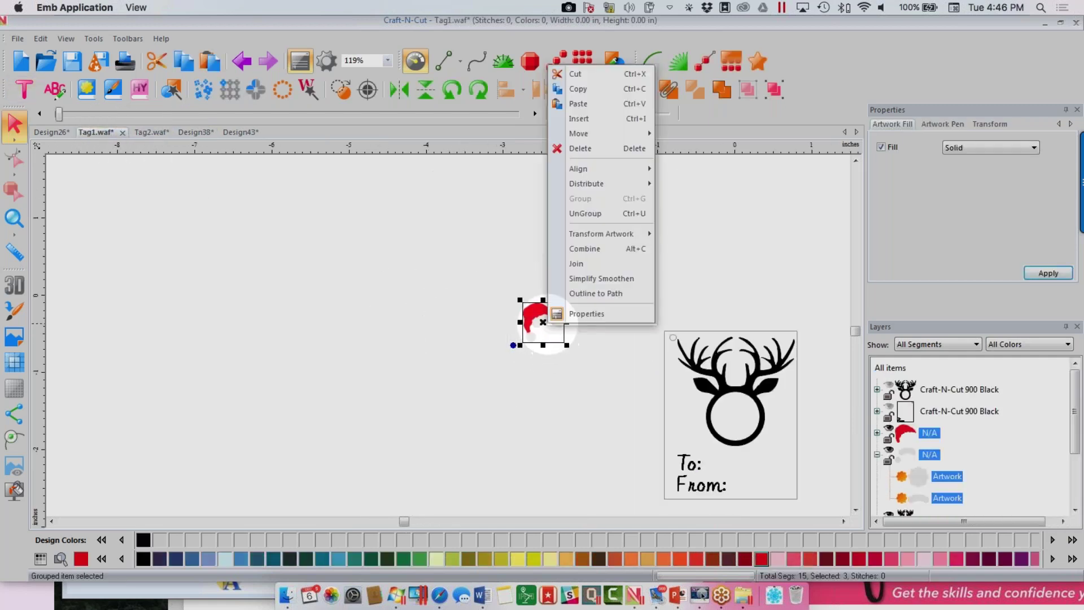
{"action": "left_click", "coordinate": [580, 149]}
- Group the antlers, head, text, outline and hole circle of the tag into one object
{"action": "left_click", "coordinate": [690, 377]}
{"action": "left_click", "coordinate": [634, 299]}
{"action": "left_click_drag", "start_coordinate": [591, 285], "coordinate": [811, 515]}
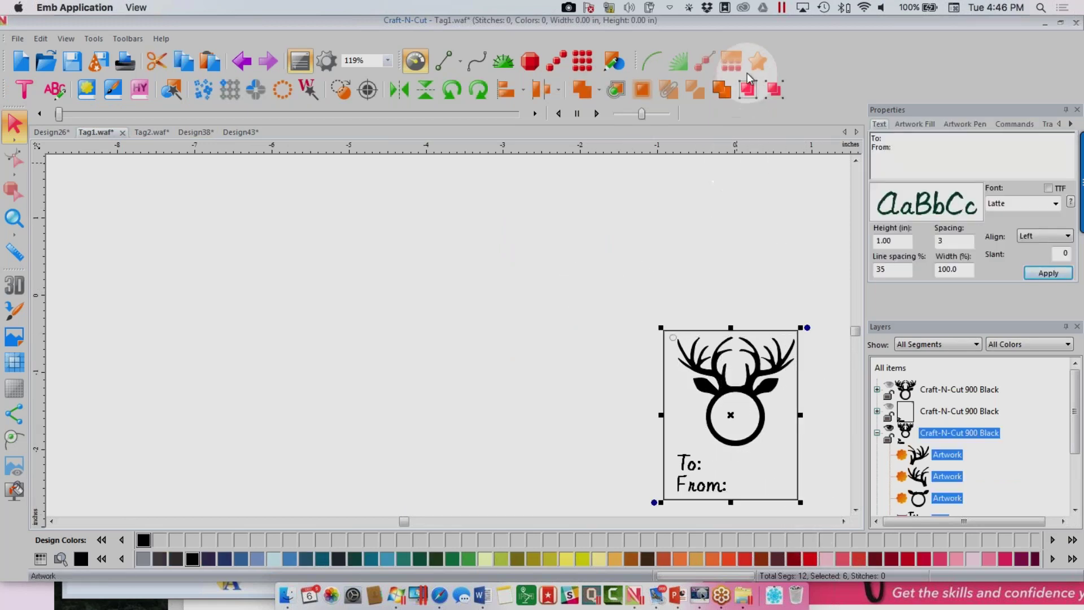
{"action": "left_click", "coordinate": [15, 218]}
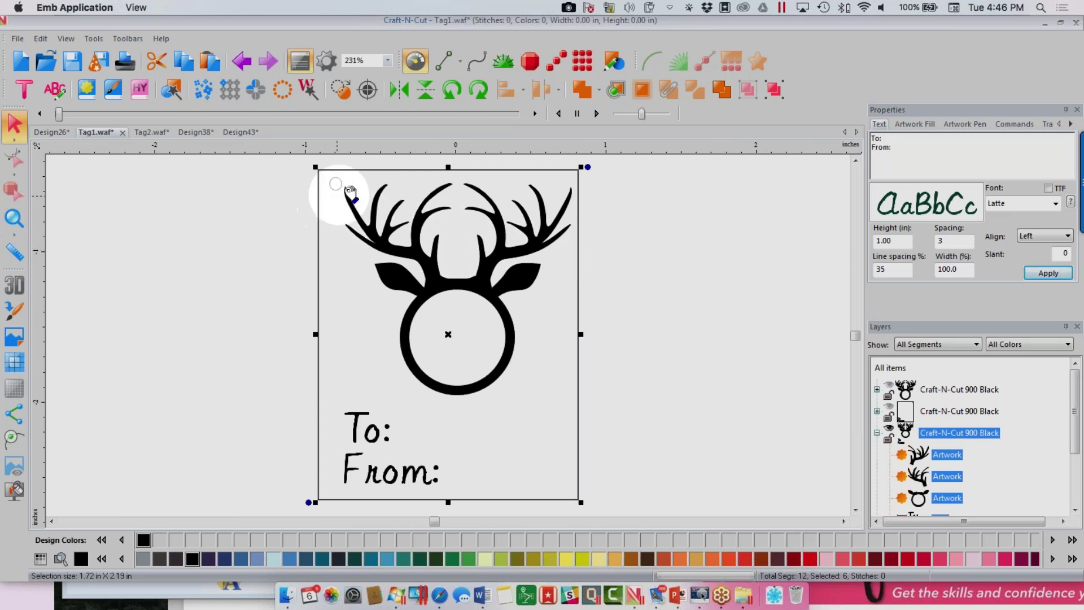
{"action": "left_click", "coordinate": [279, 197]}
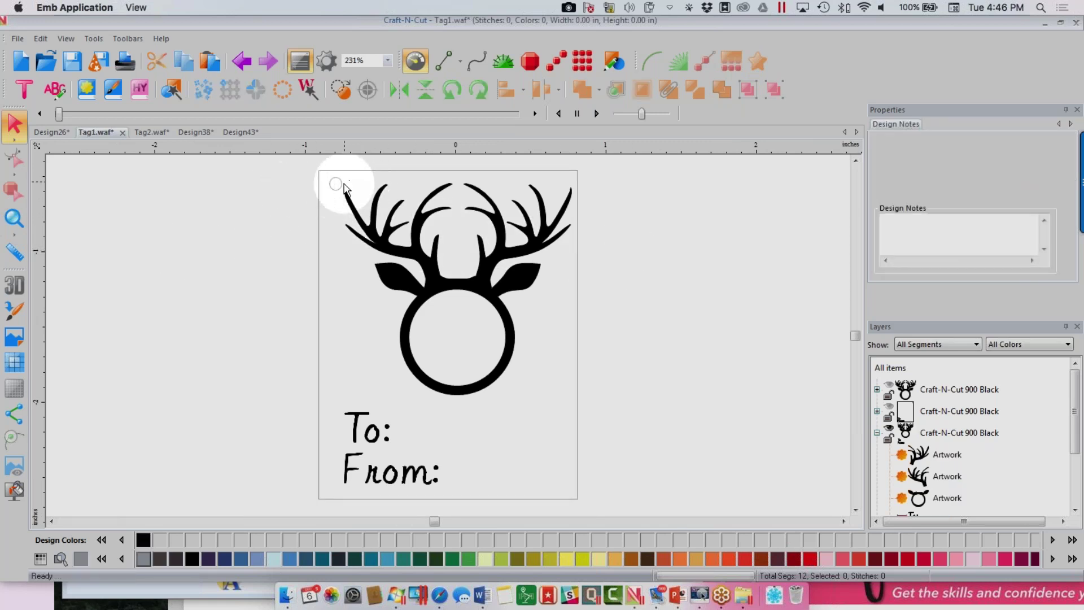
- Save the design as Tag1 in the Webinar folder in the Floriani Files (WAF) format
{"action": "left_click", "coordinate": [890, 367]}
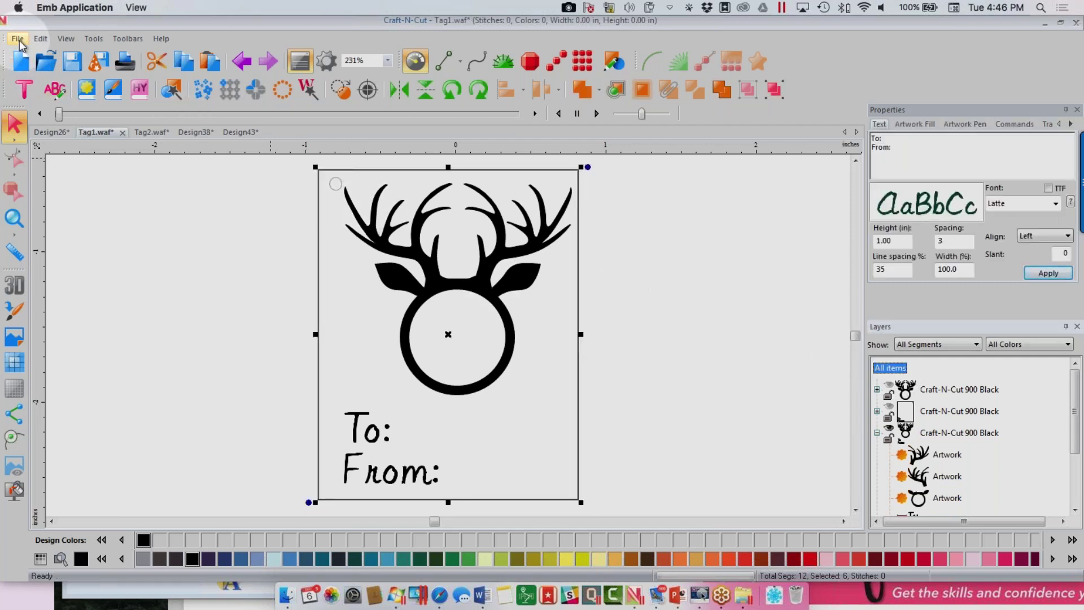
{"action": "left_click", "coordinate": [18, 39]}
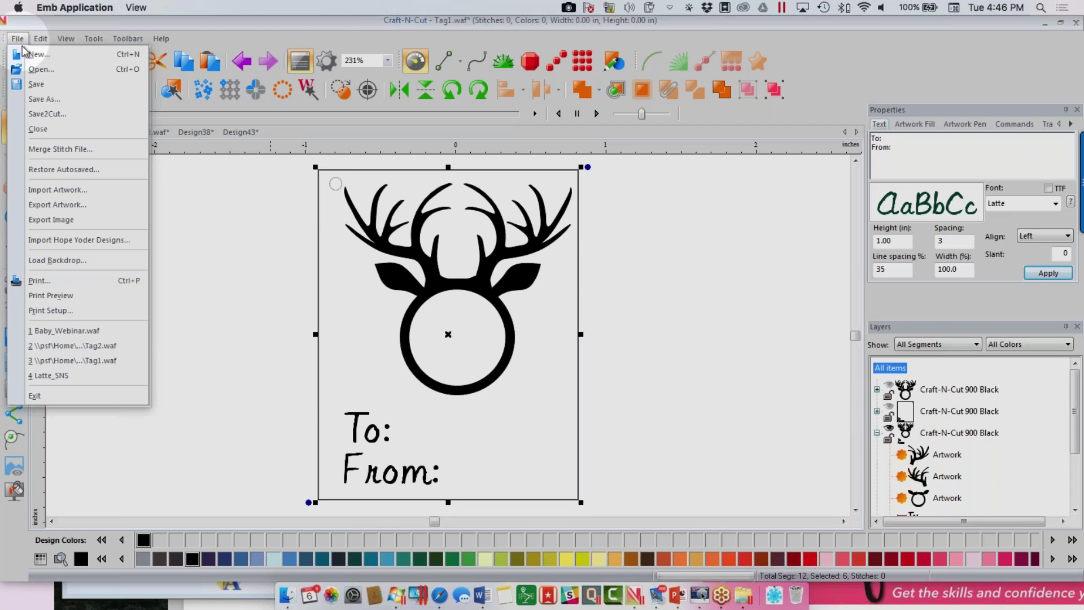
{"action": "left_click", "coordinate": [42, 103]}
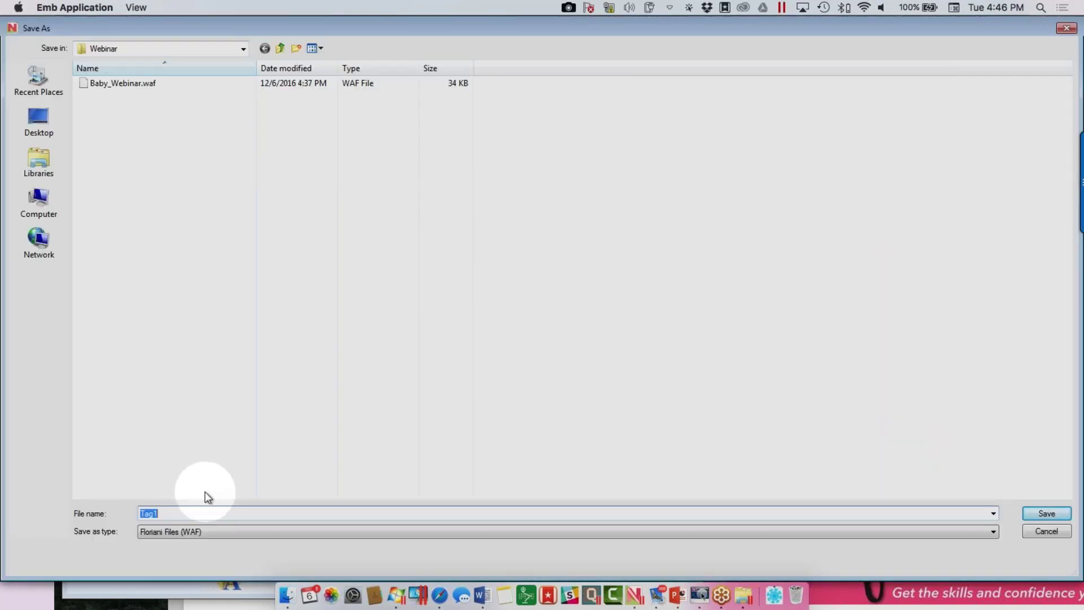
{"action": "left_click", "coordinate": [1046, 513]}
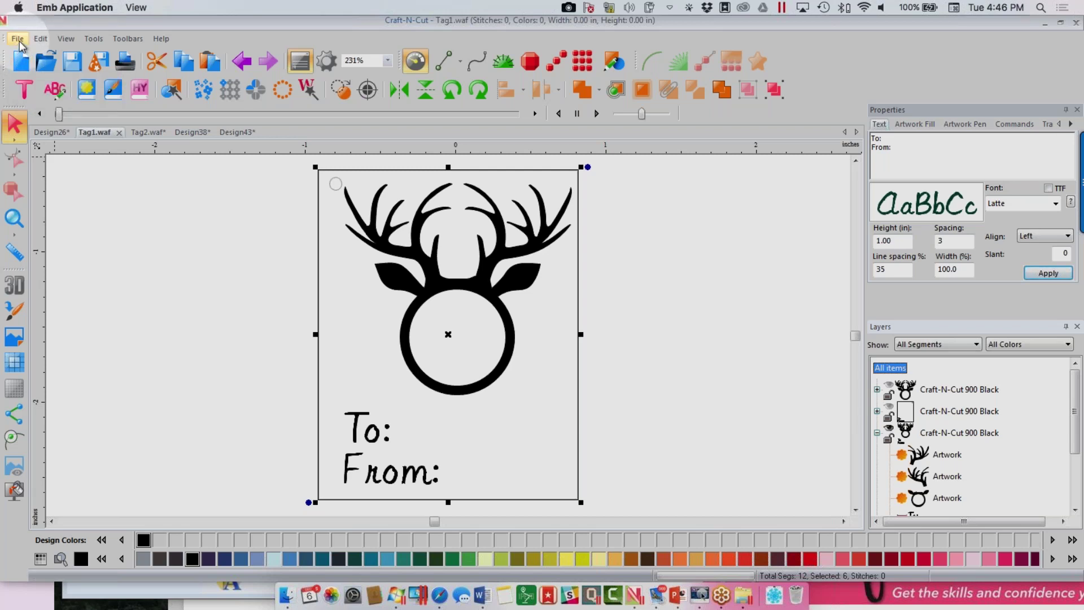
- Start exporting the tag design as an image into the Desktop folder CNC_Webinar_2016 > Dec2016 > Webinar
{"action": "left_click", "coordinate": [18, 40]}
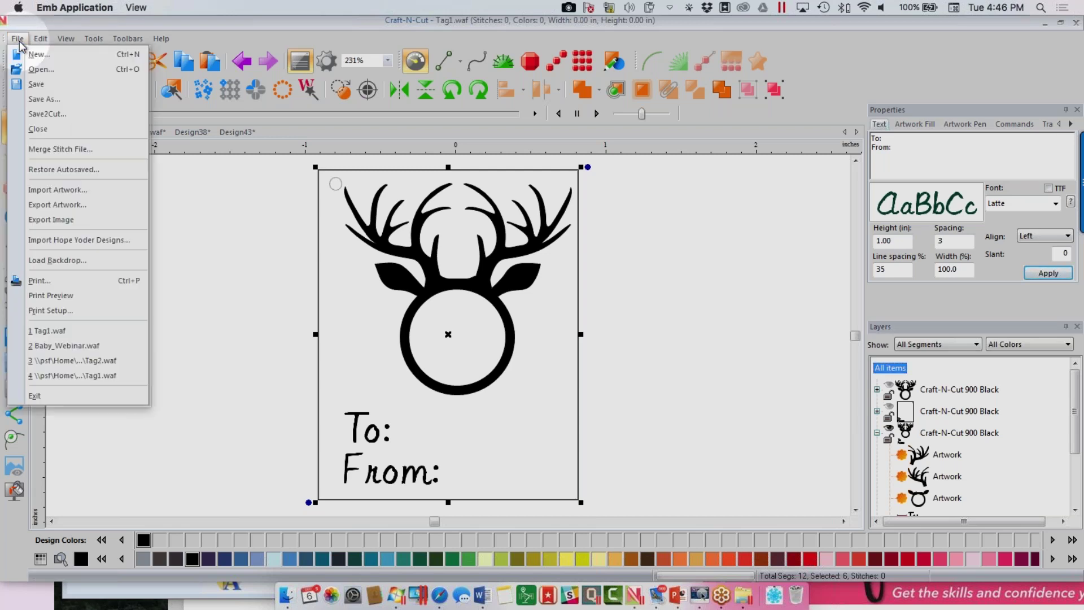
{"action": "left_click", "coordinate": [71, 221]}
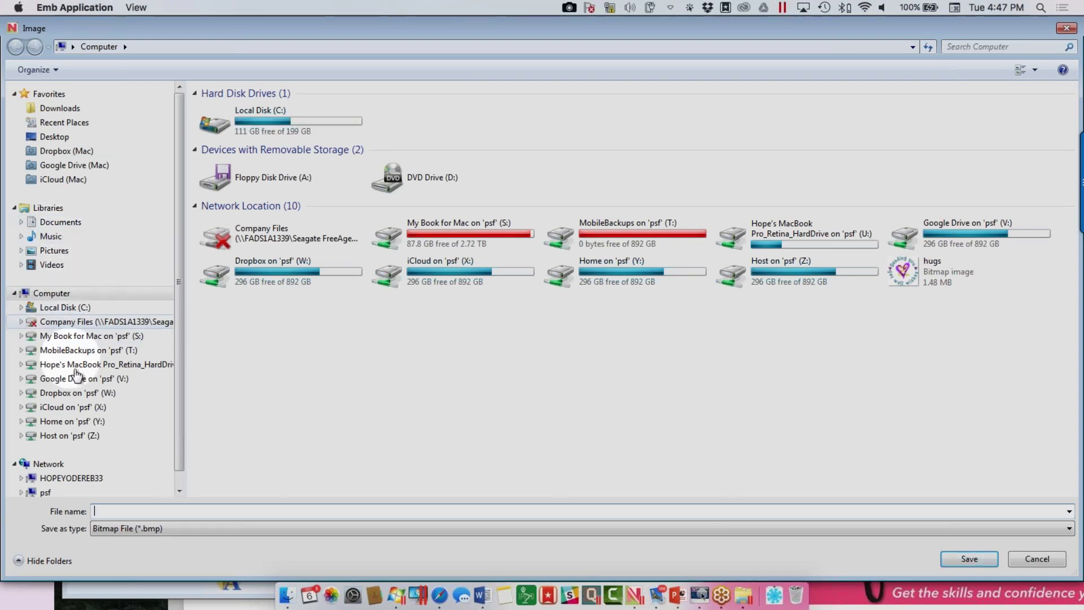
{"action": "left_click", "coordinate": [63, 137]}
{"action": "left_click", "coordinate": [311, 214]}
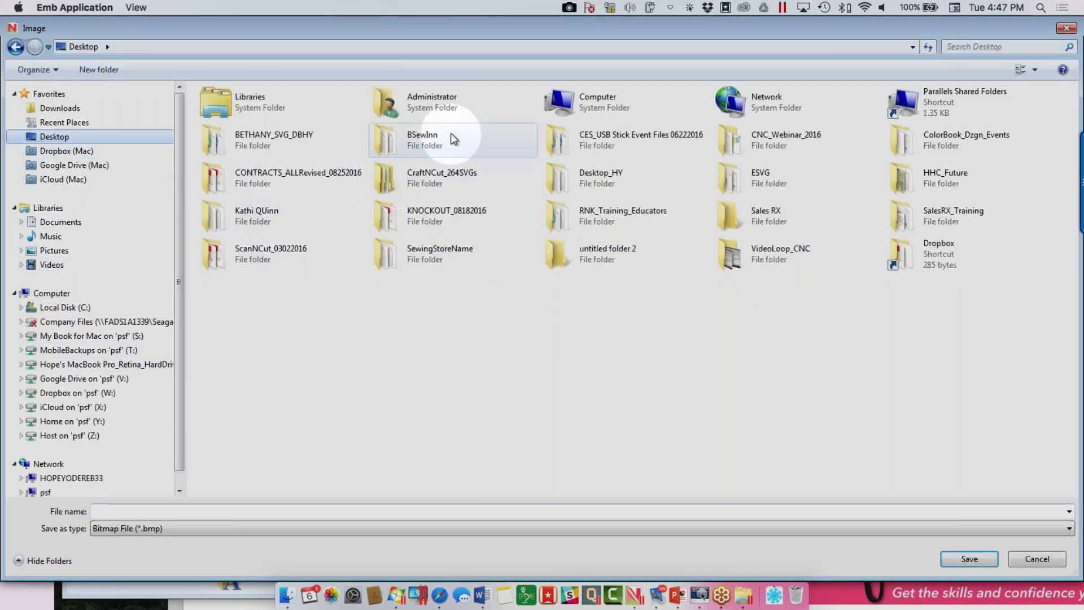
{"action": "double_click", "coordinate": [785, 139]}
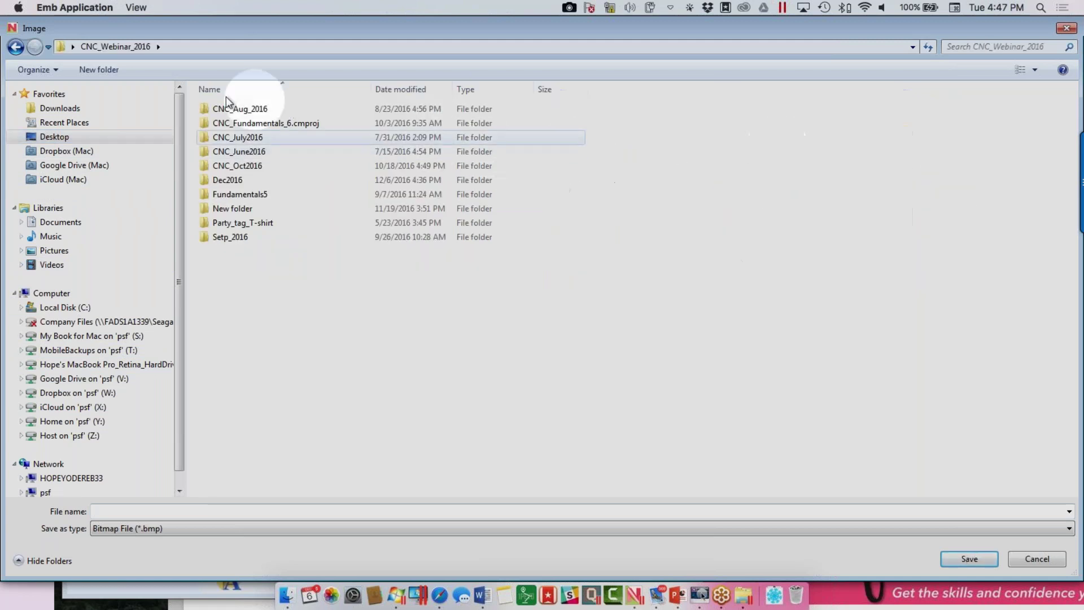
{"action": "double_click", "coordinate": [233, 180]}
{"action": "double_click", "coordinate": [230, 137]}
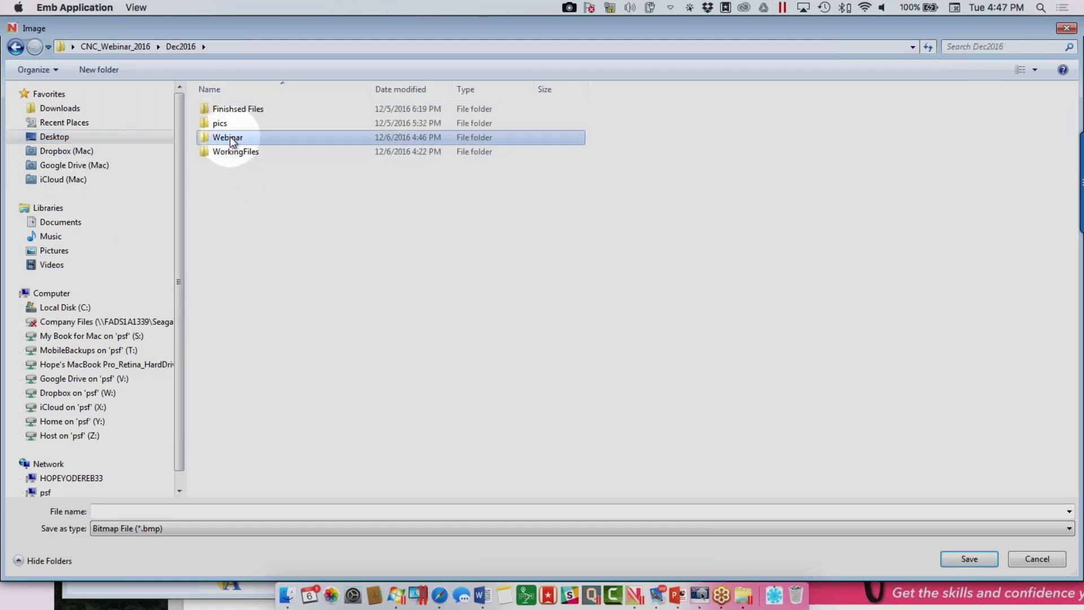
- Name the image TAG1, choose the PNG format and export it with the default dimensions and cropping
{"action": "left_click", "coordinate": [135, 509]}
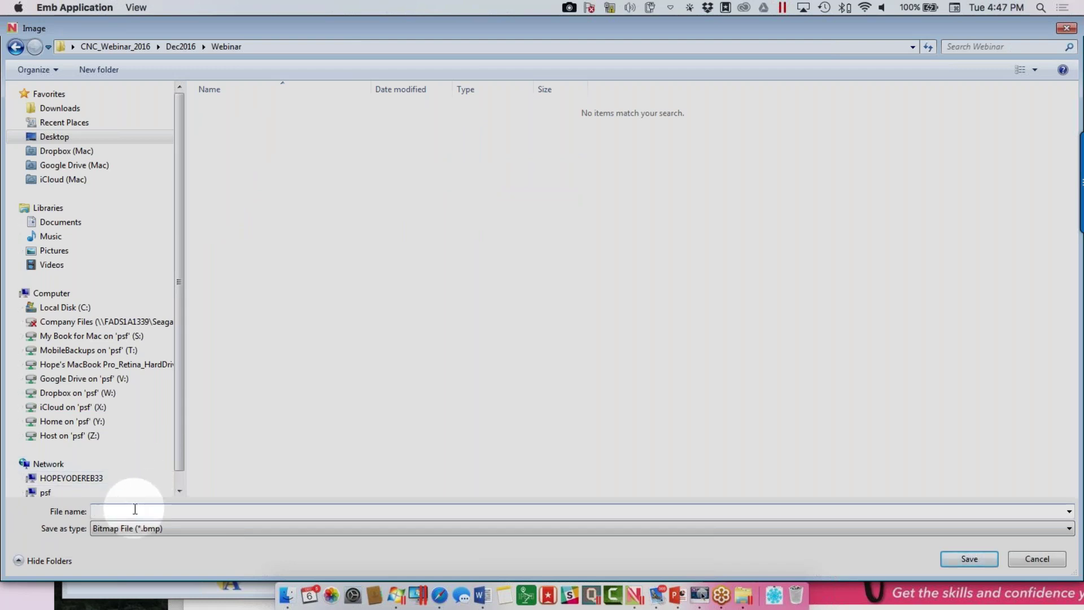
{"action": "type", "text": "TAg"}
{"action": "key", "text": "BackSpace"}
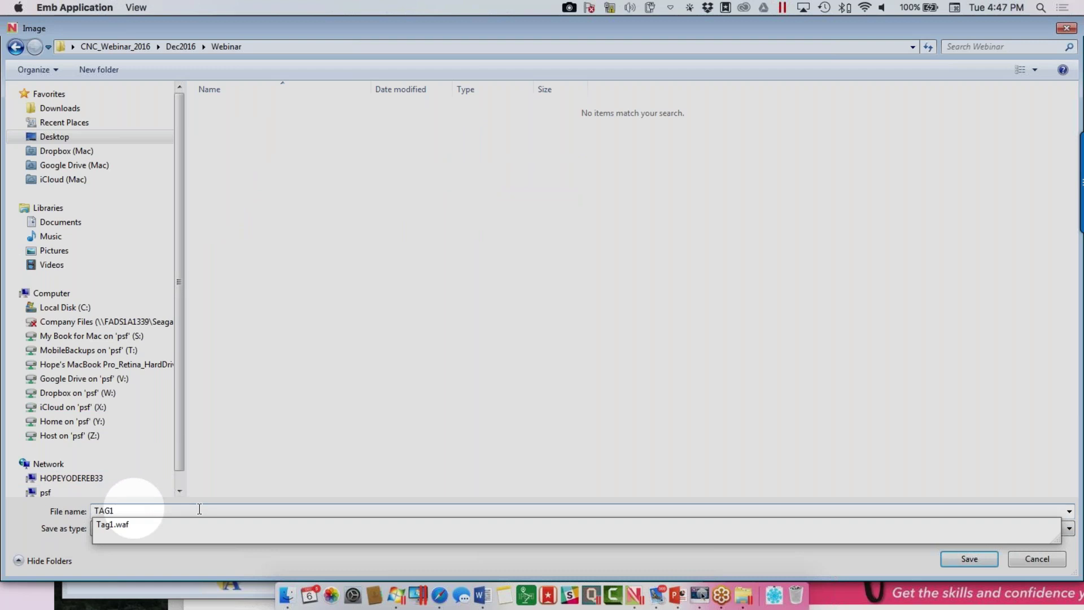
{"action": "key", "text": "Tab"}
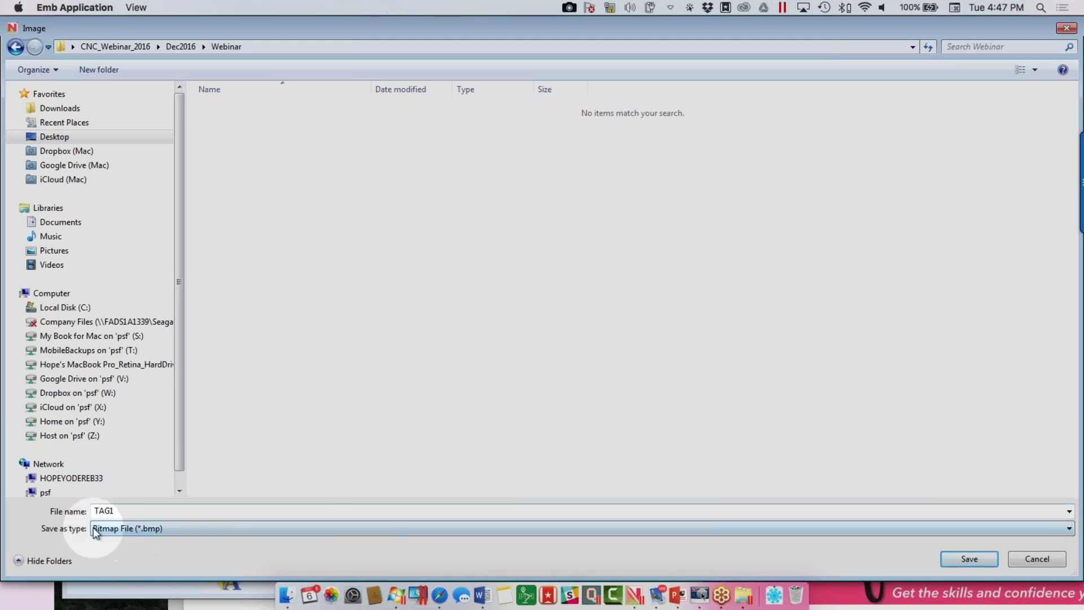
{"action": "left_click", "coordinate": [1071, 530]}
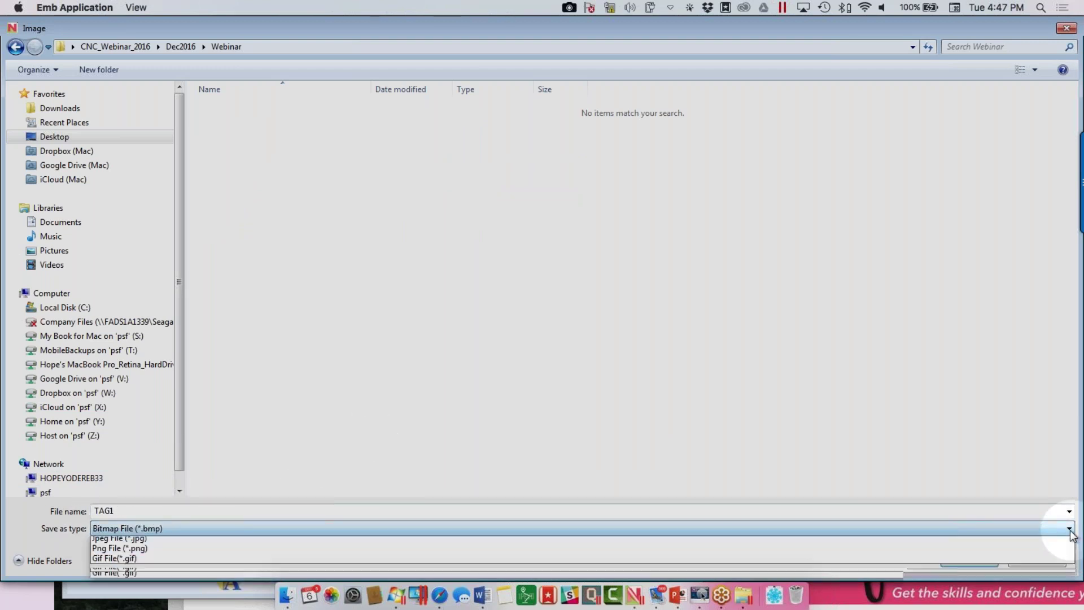
{"action": "left_click", "coordinate": [196, 567]}
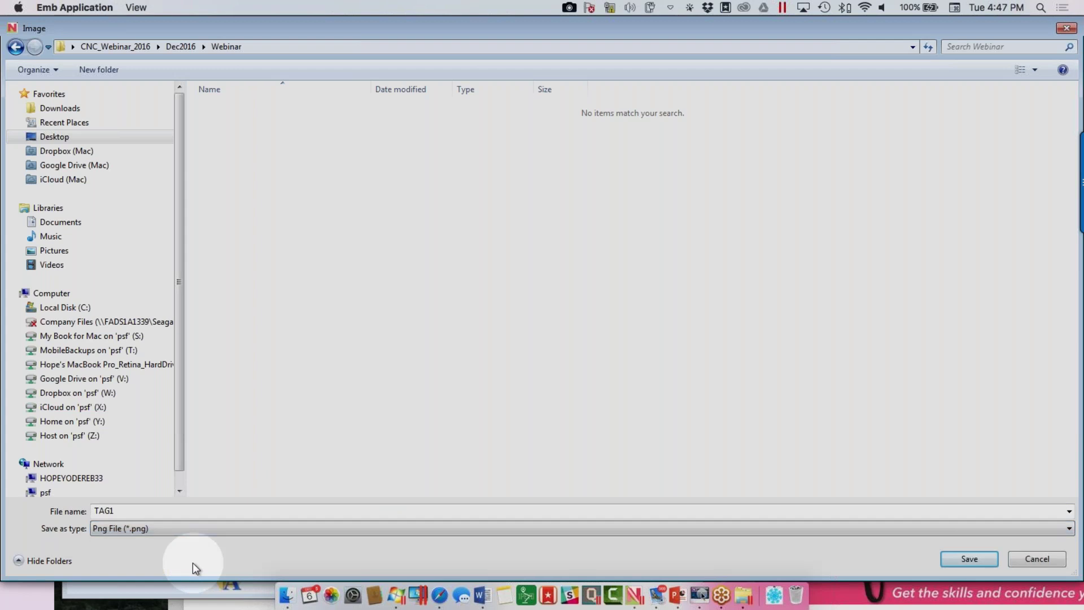
{"action": "left_click", "coordinate": [958, 561]}
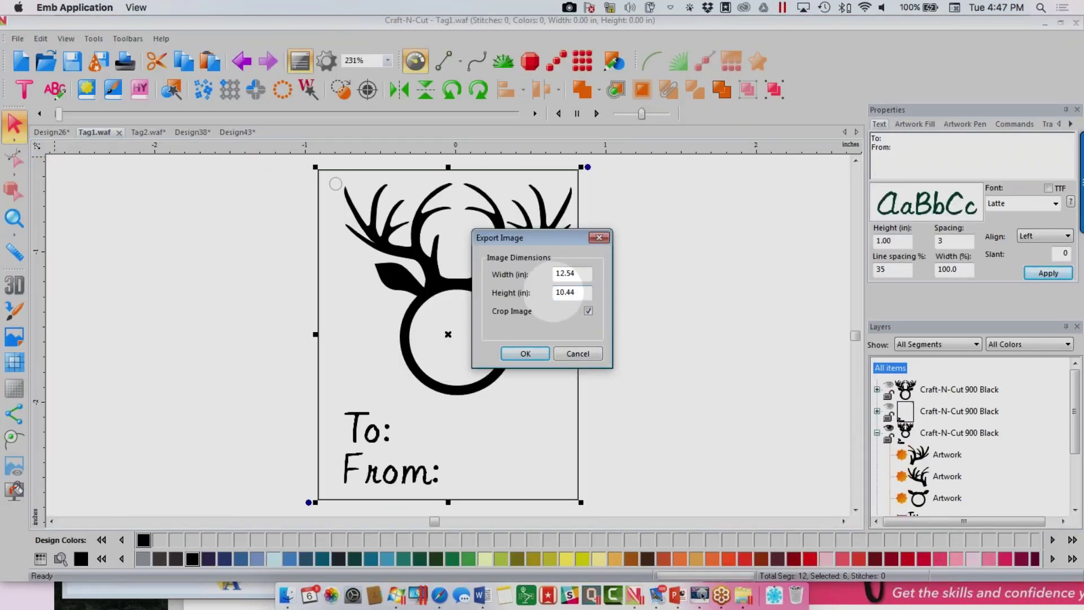
{"action": "left_click", "coordinate": [539, 353]}
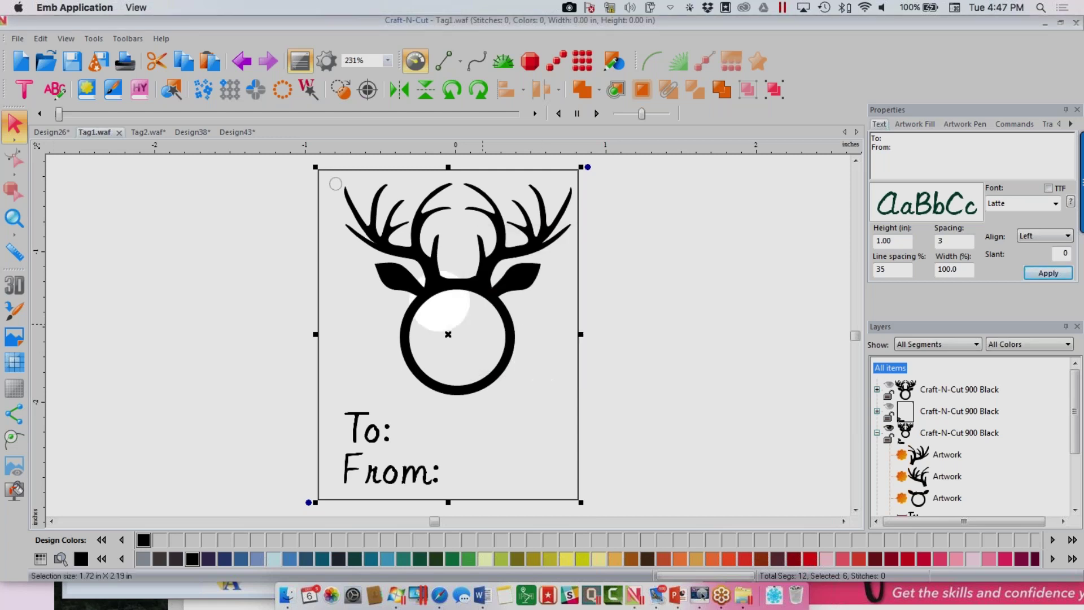
- Minimize the design program, close the Fonts window and bring the Finder window fully into view
{"action": "left_click", "coordinate": [1046, 25]}
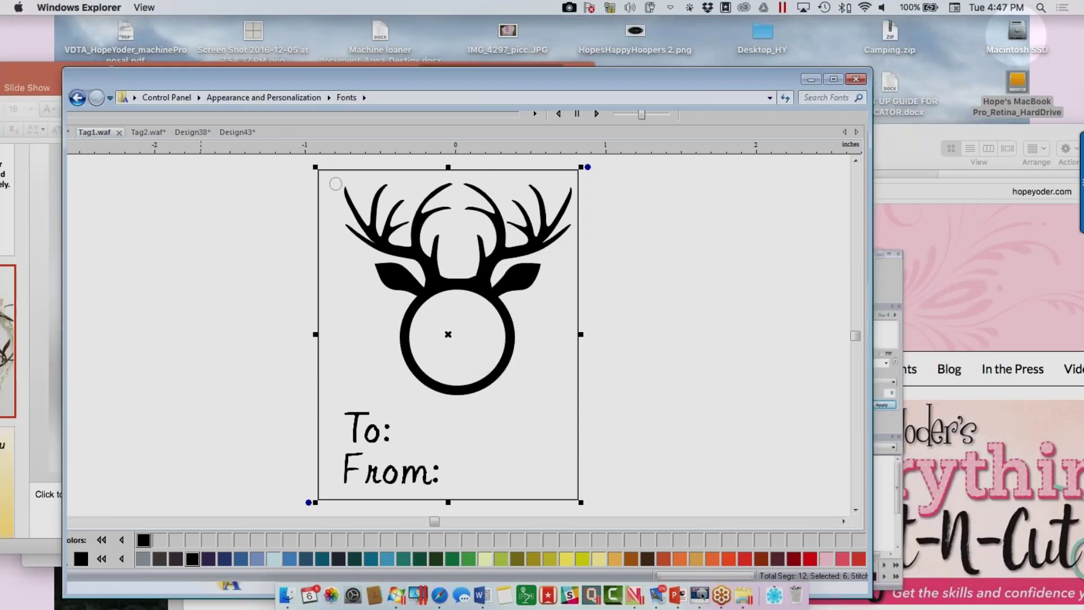
{"action": "left_click", "coordinate": [856, 79]}
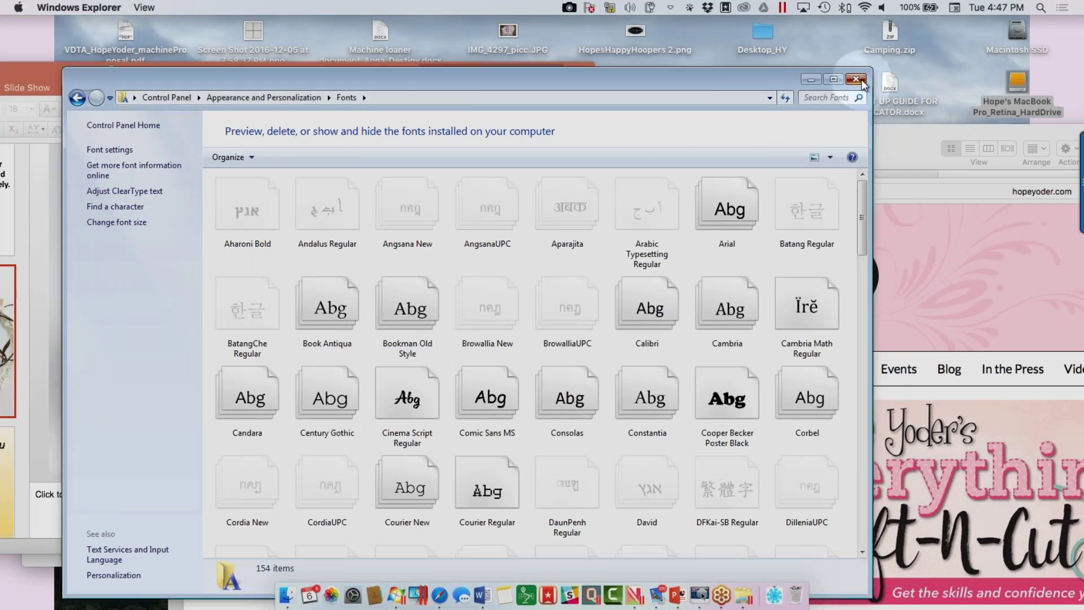
{"action": "left_click_drag", "start_coordinate": [816, 191], "coordinate": [186, 149]}
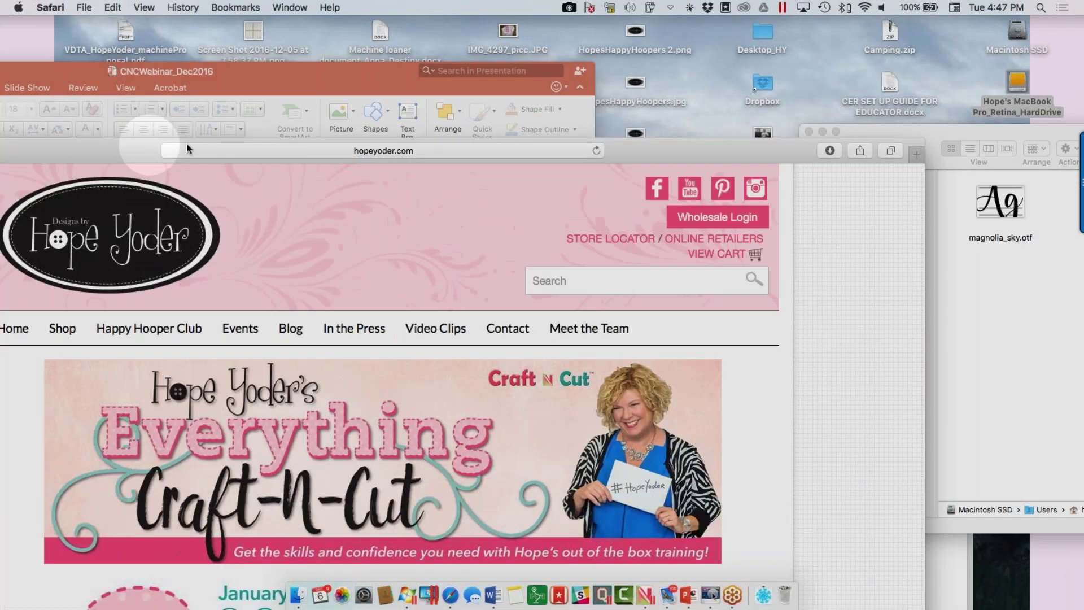
{"action": "left_click", "coordinate": [975, 133]}
{"action": "left_click_drag", "start_coordinate": [976, 133], "coordinate": [390, 29]}
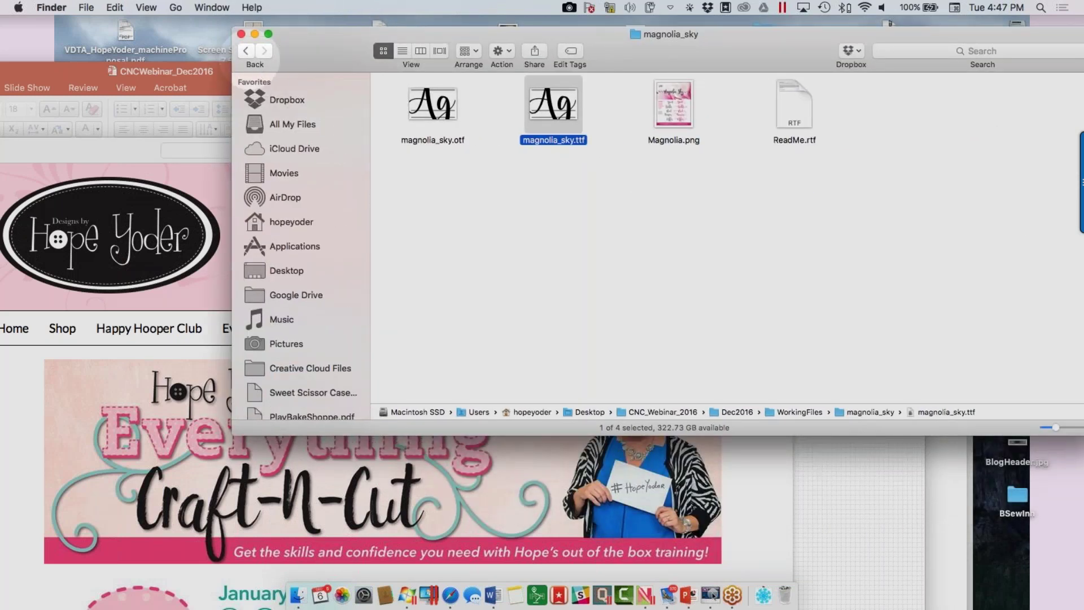
- Open the exported TAG1.png from the Webinar folder inside Dec2016 in Preview
{"action": "left_click", "coordinate": [243, 50]}
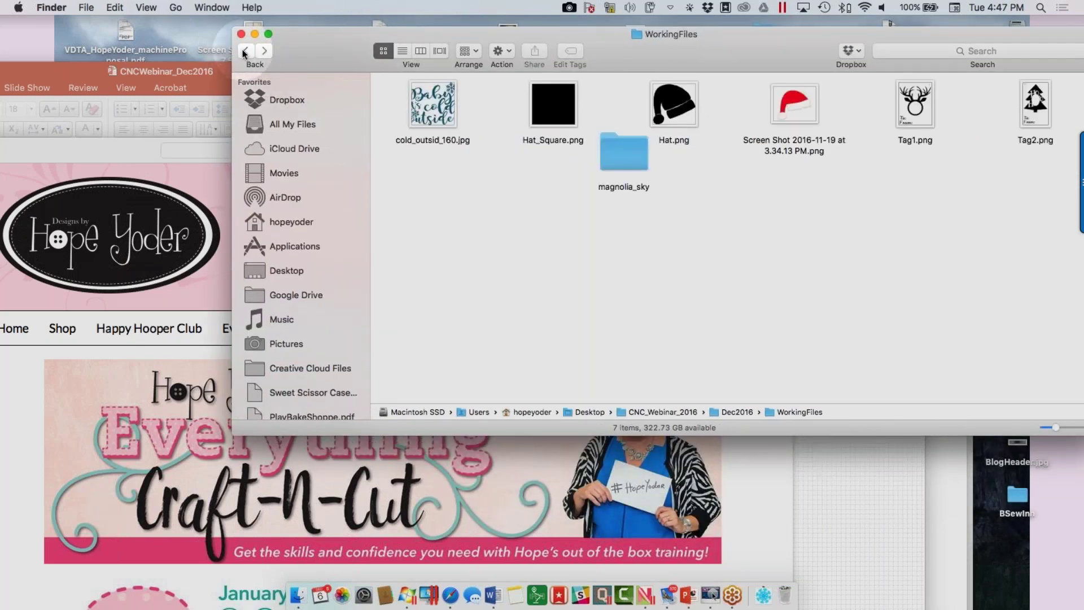
{"action": "left_click", "coordinate": [243, 50]}
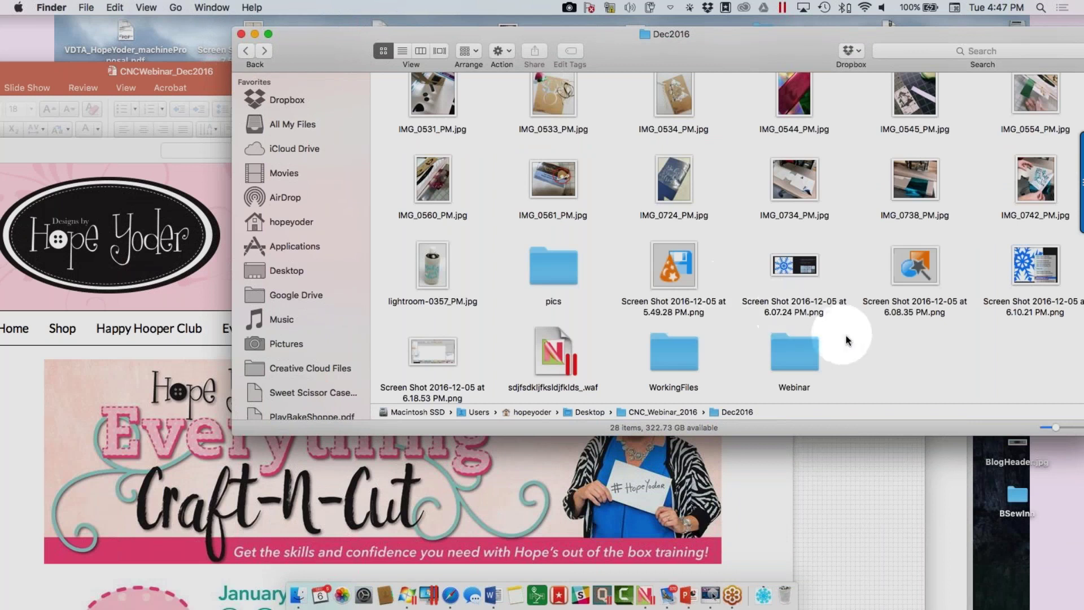
{"action": "double_click", "coordinate": [812, 347]}
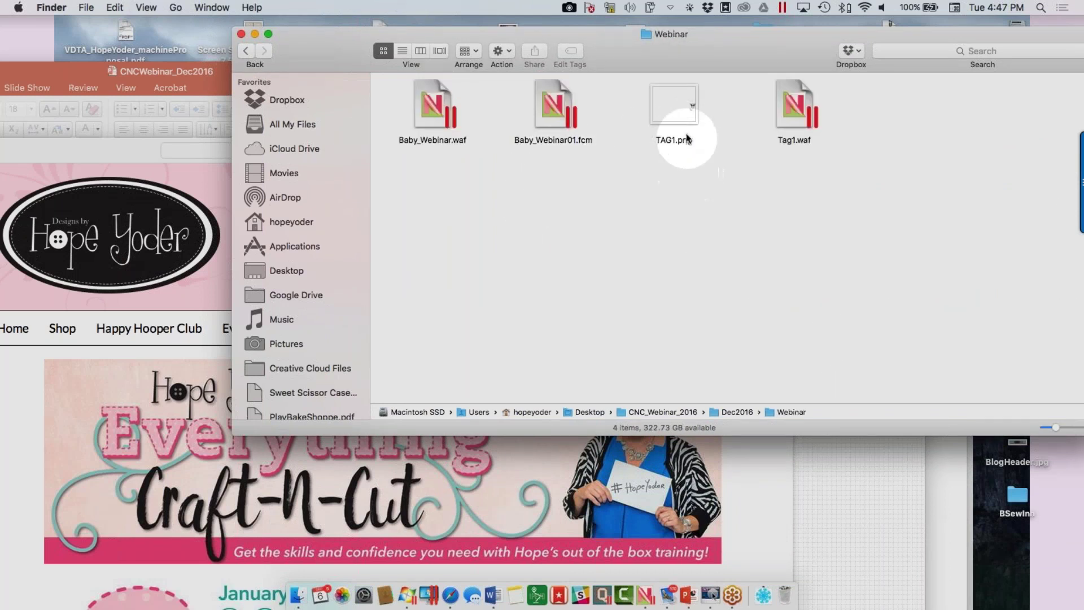
{"action": "double_click", "coordinate": [683, 120]}
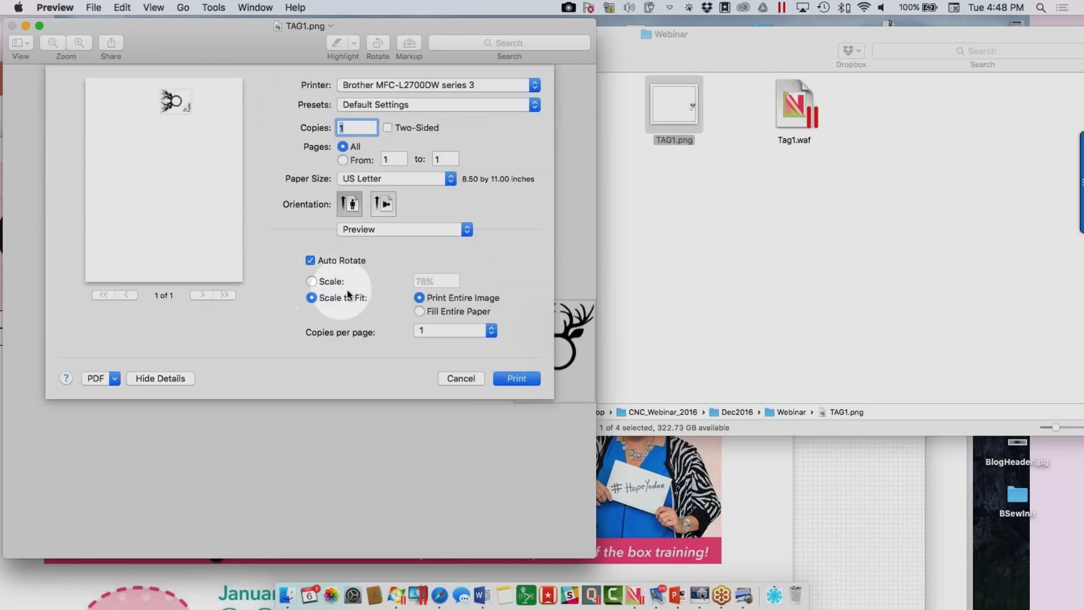
- Try a print setup for TAG1.png at 100% scale with auto rotate off, and close the image without printing
{"action": "left_click", "coordinate": [311, 280]}
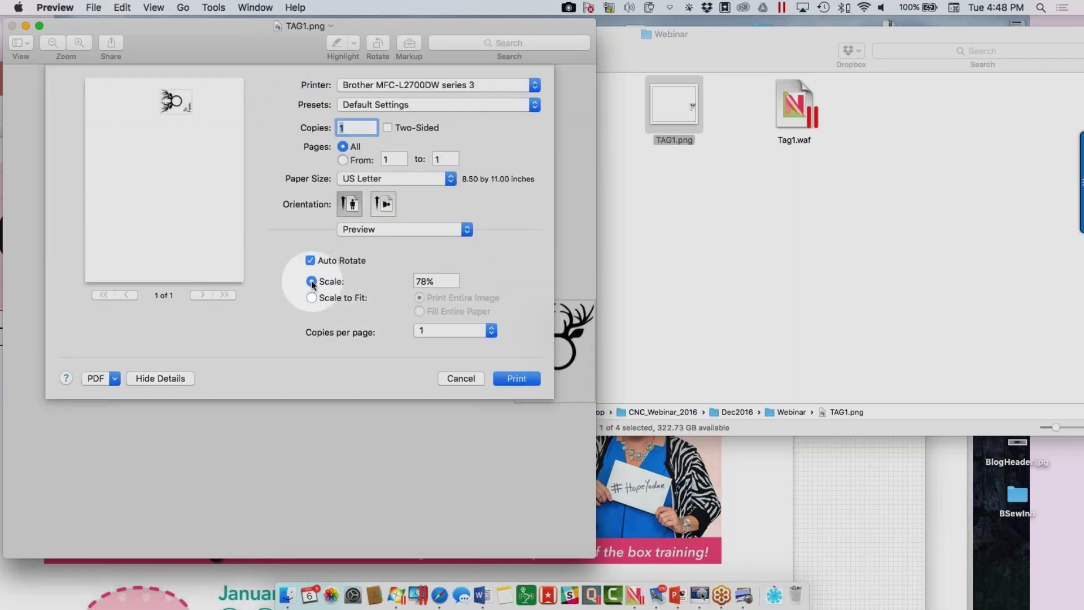
{"action": "left_click_drag", "start_coordinate": [436, 282], "coordinate": [410, 282]}
{"action": "type", "text": "100"}
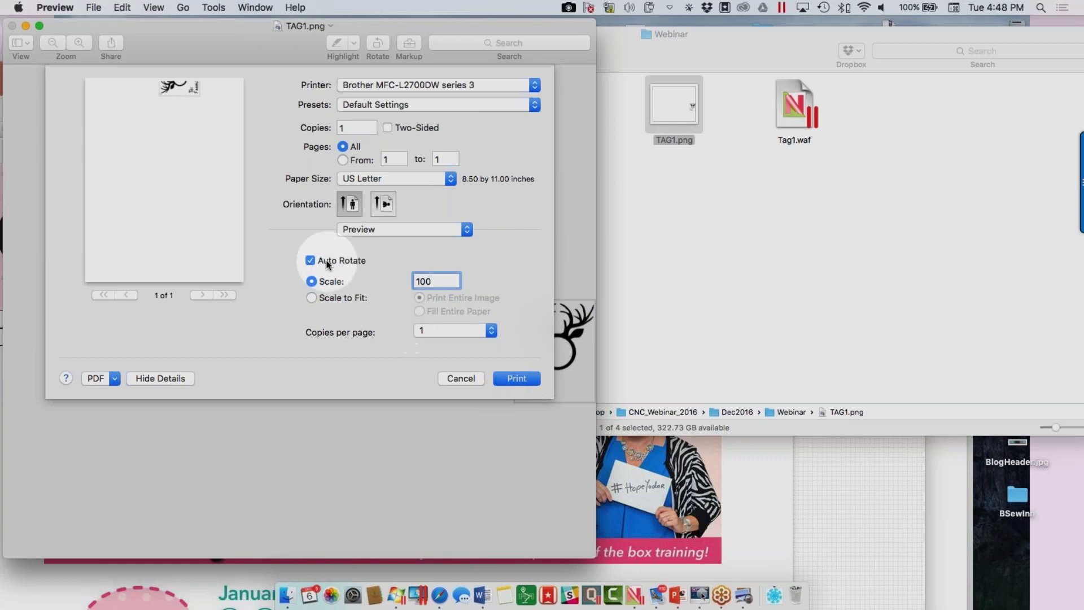
{"action": "left_click", "coordinate": [311, 261]}
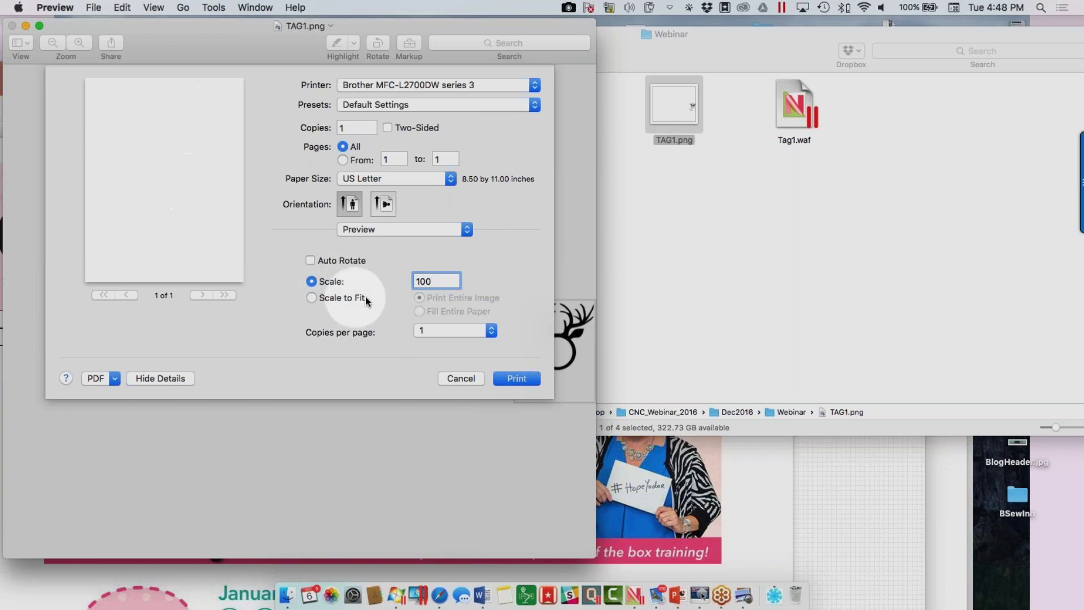
{"action": "left_click", "coordinate": [460, 378]}
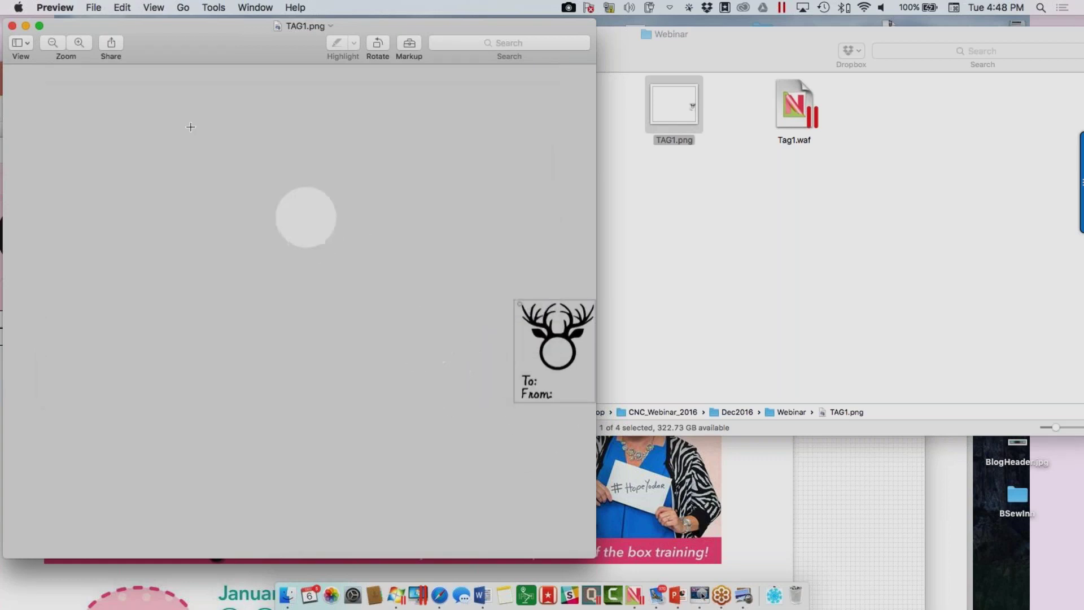
{"action": "left_click", "coordinate": [13, 26]}
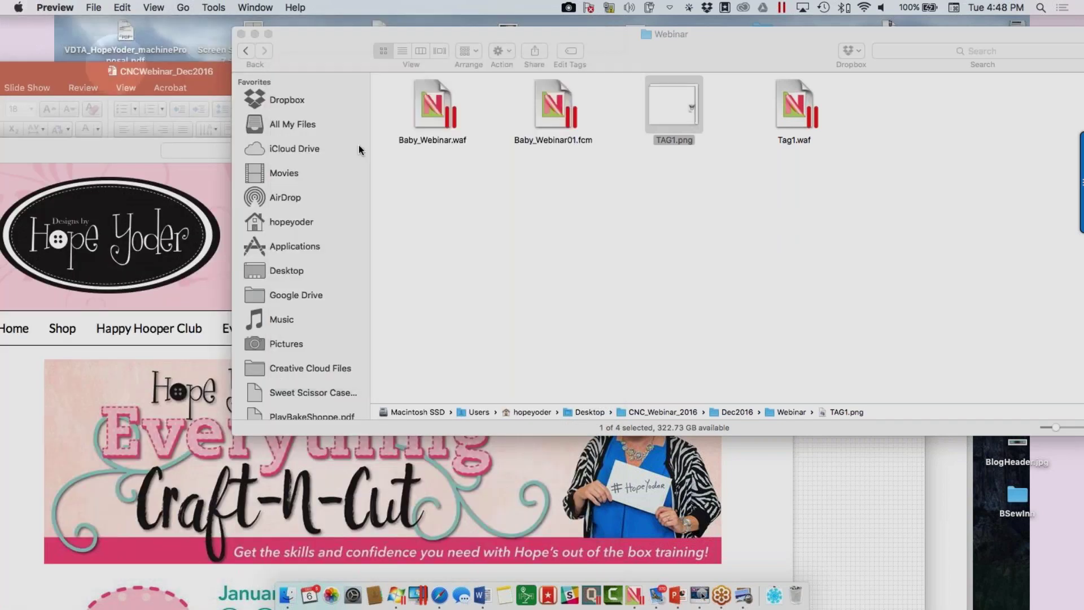
- Open Tag1.png from the WorkingFiles folder in Preview and bring up its print settings
{"action": "left_click", "coordinate": [246, 49]}
{"action": "left_click", "coordinate": [246, 50]}
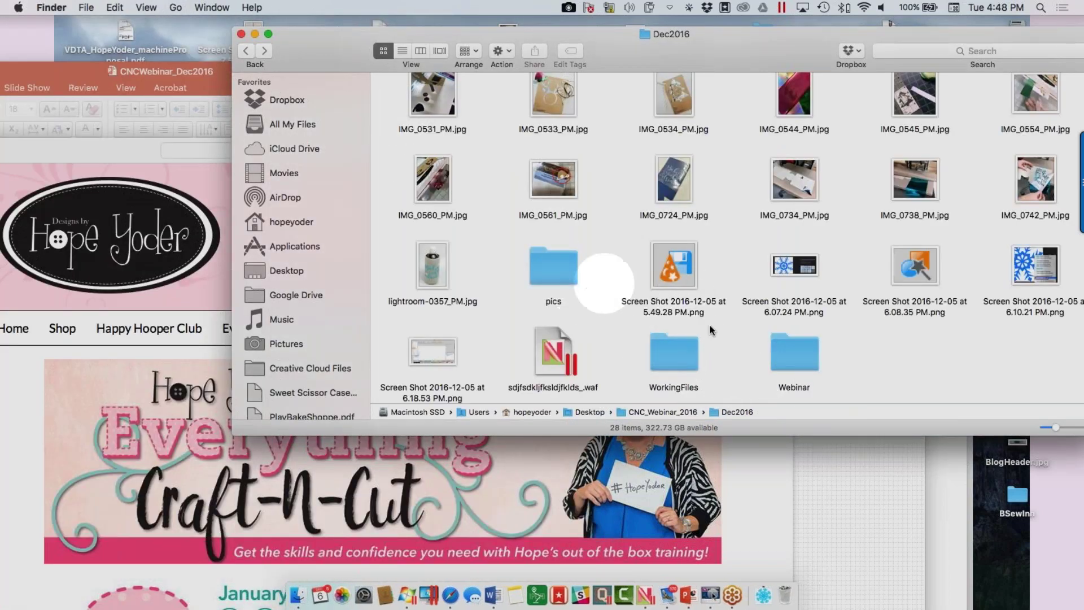
{"action": "left_click", "coordinate": [693, 357]}
{"action": "double_click", "coordinate": [692, 357]}
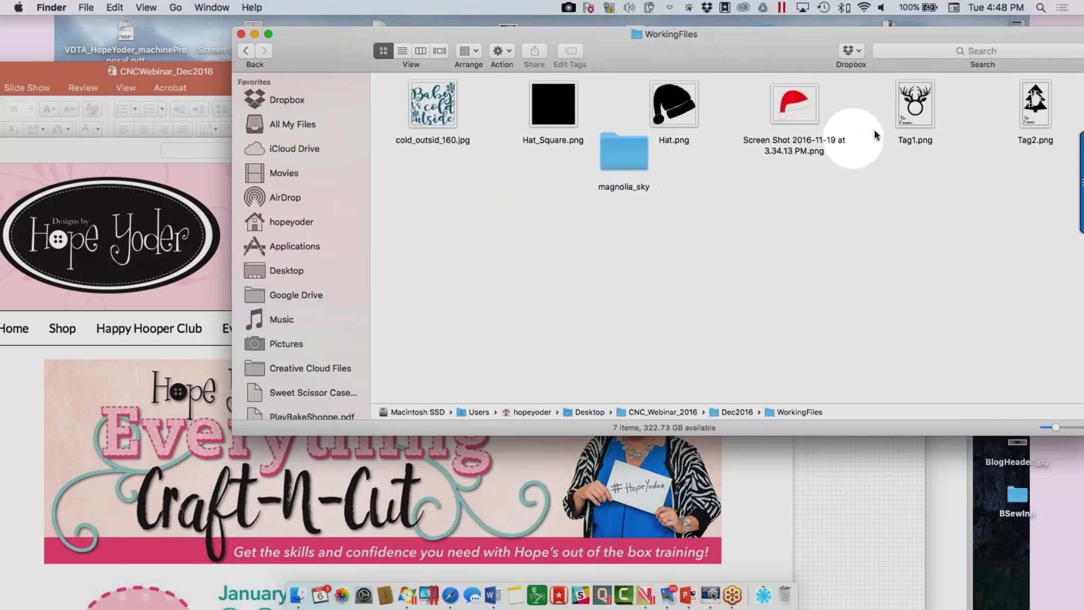
{"action": "double_click", "coordinate": [920, 127]}
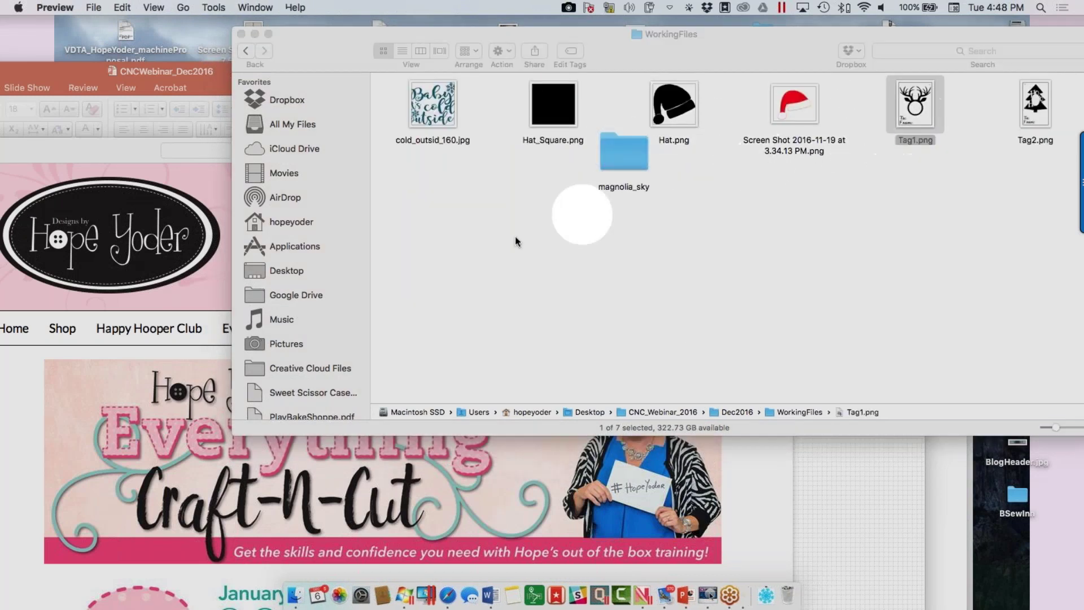
{"action": "key", "text": "super+p"}
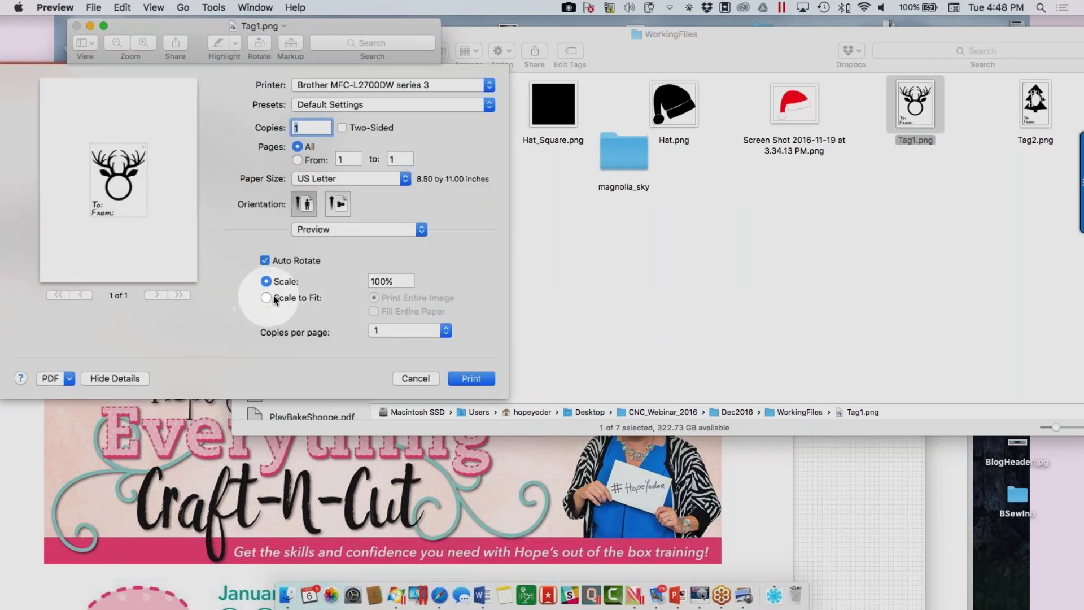
- Set the tag print to 4 copies per page at a scale of 100%
{"action": "left_click", "coordinate": [448, 331]}
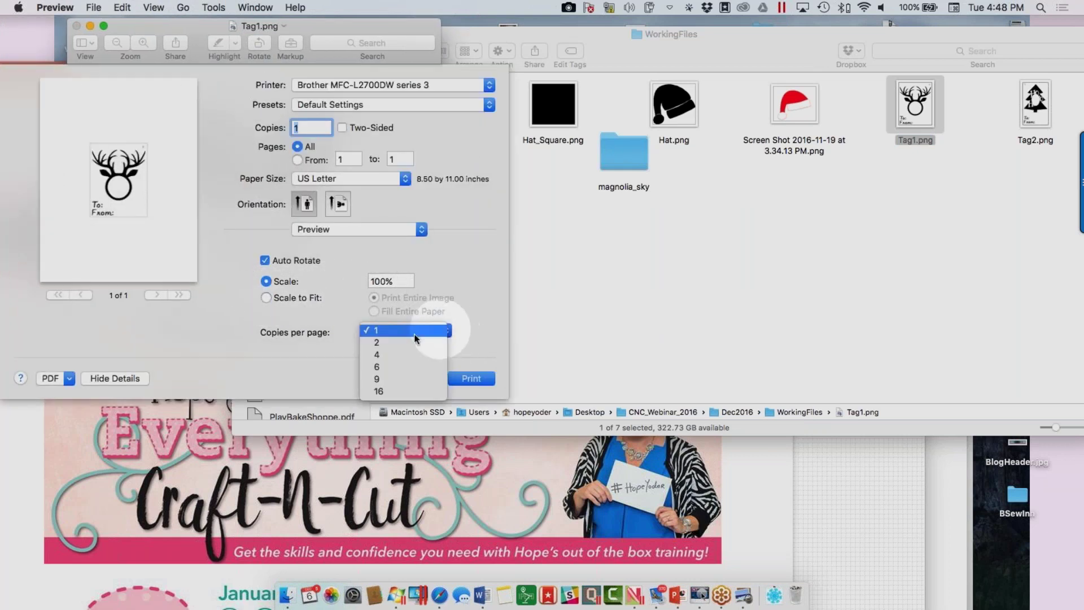
{"action": "left_click", "coordinate": [384, 356]}
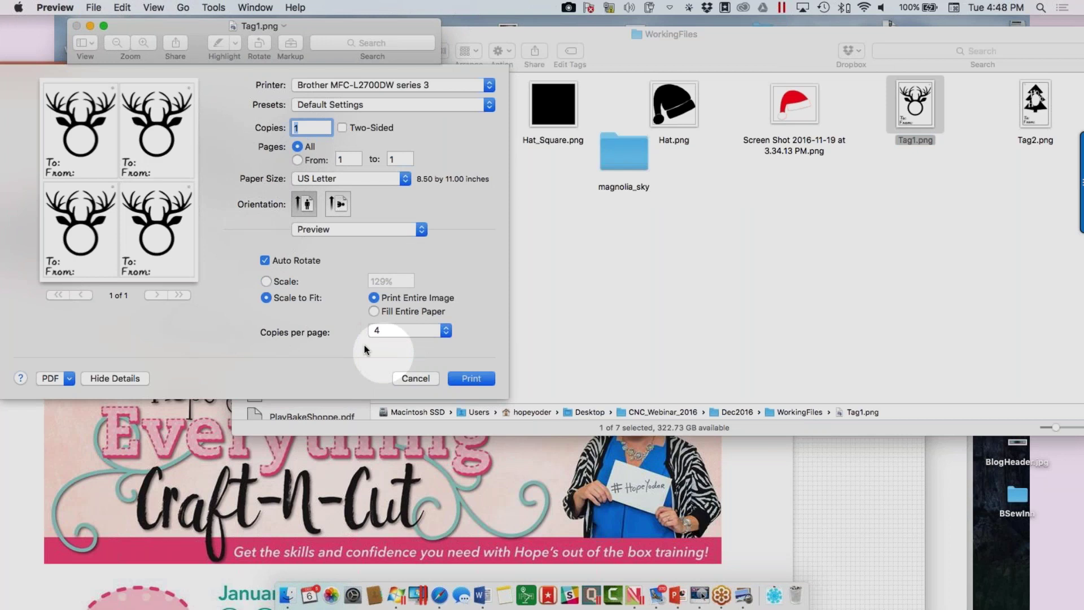
{"action": "left_click", "coordinate": [267, 282]}
{"action": "double_click", "coordinate": [400, 281]}
{"action": "type", "text": "100"}
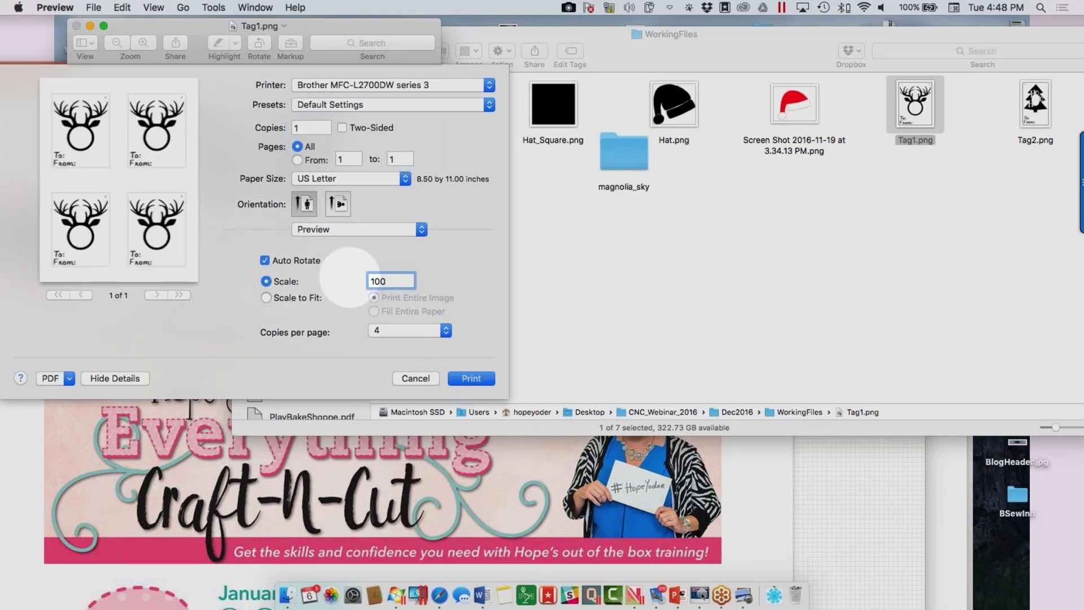
- Check the PDF output options and the list of available printers for the Tag1.png print job
{"action": "left_click", "coordinate": [68, 381]}
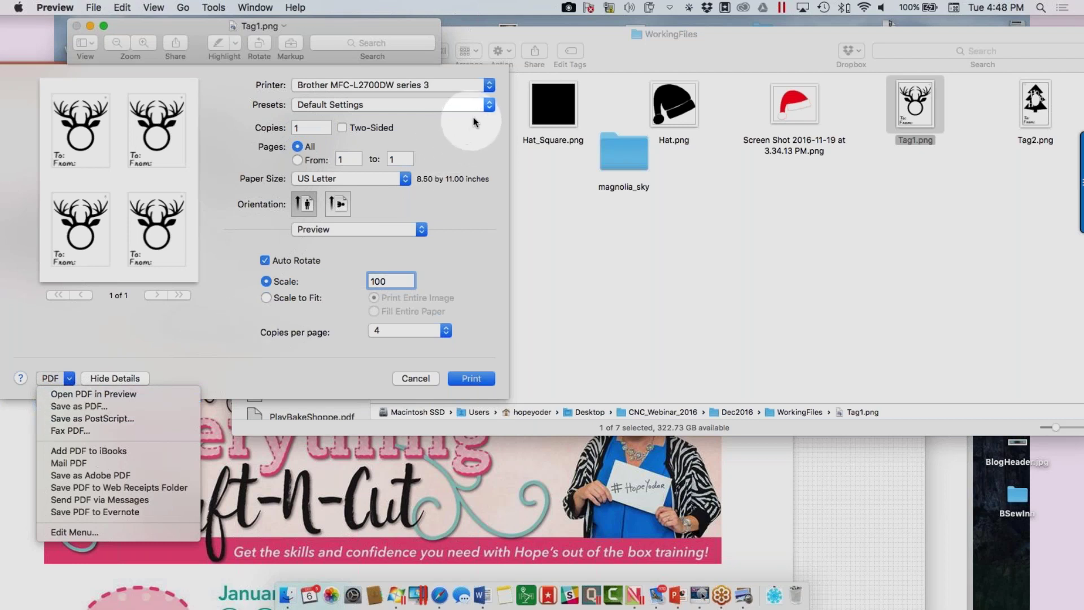
{"action": "left_click", "coordinate": [488, 89]}
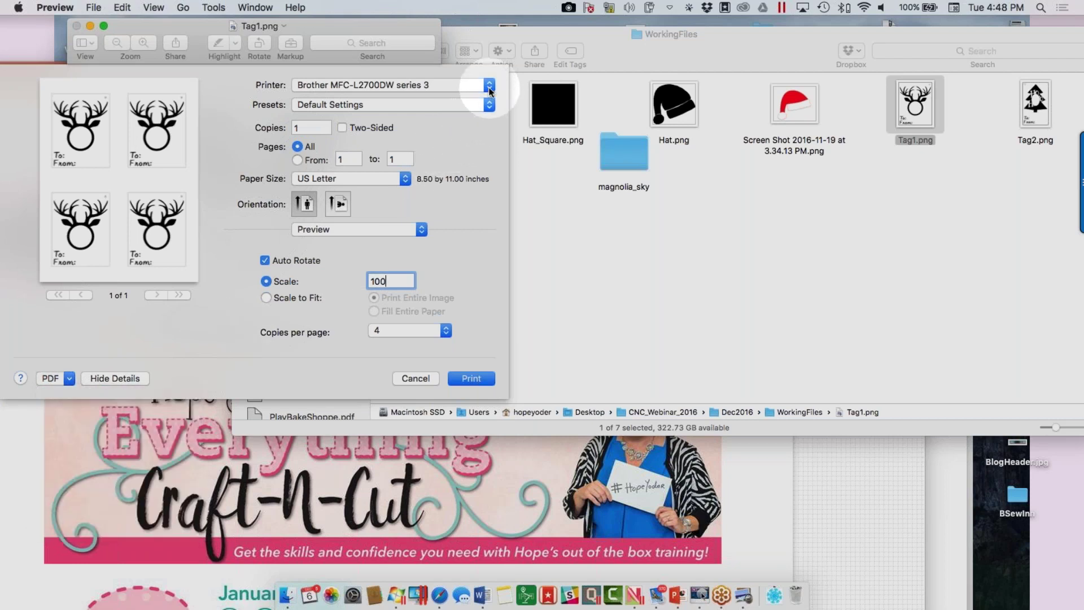
{"action": "left_click", "coordinate": [489, 86]}
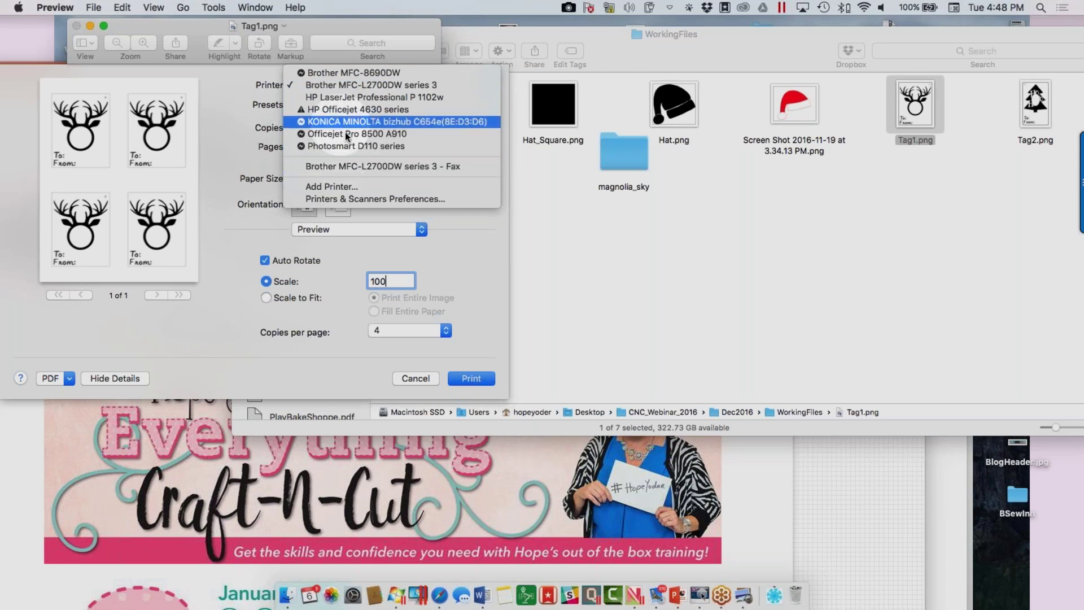
{"action": "left_click", "coordinate": [495, 263]}
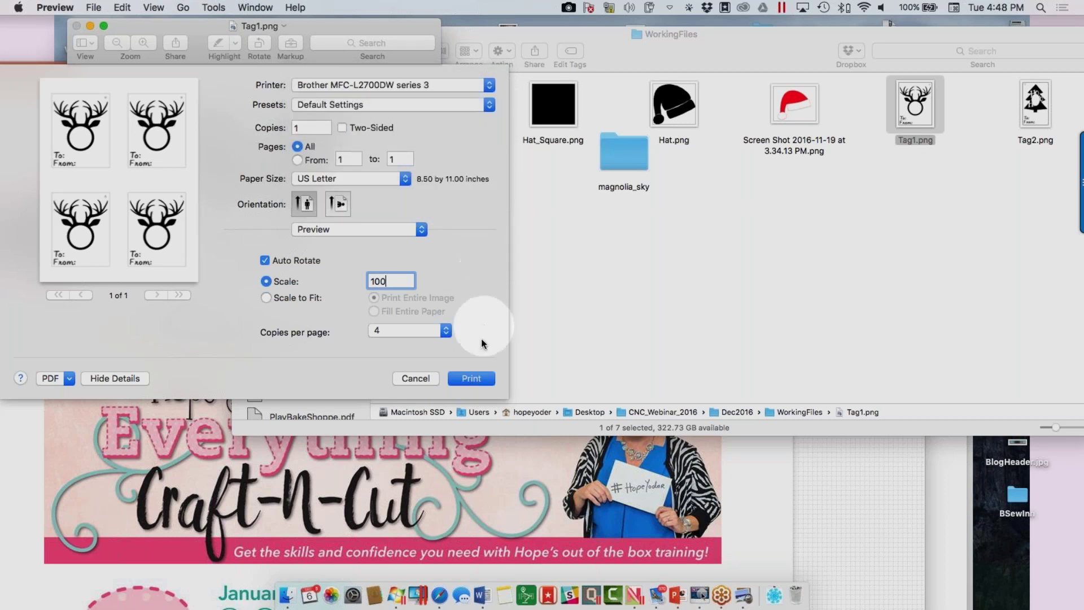
- Cancel the print setup without printing and close the Tag1.png image and the WorkingFiles folder window
{"action": "left_click", "coordinate": [416, 378]}
{"action": "key", "text": "super+w"}
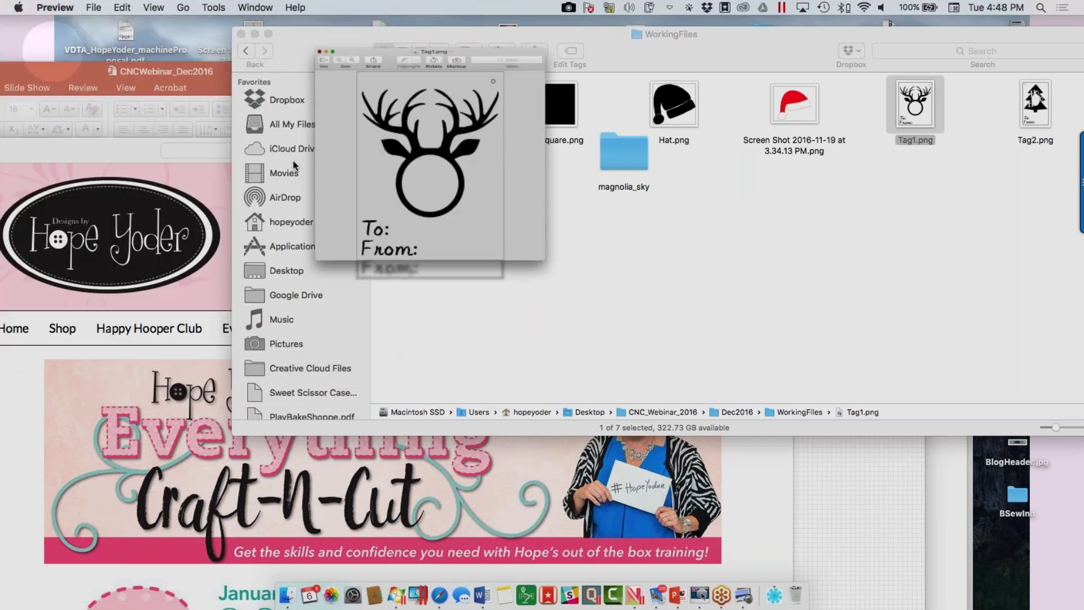
{"action": "left_click", "coordinate": [241, 34]}
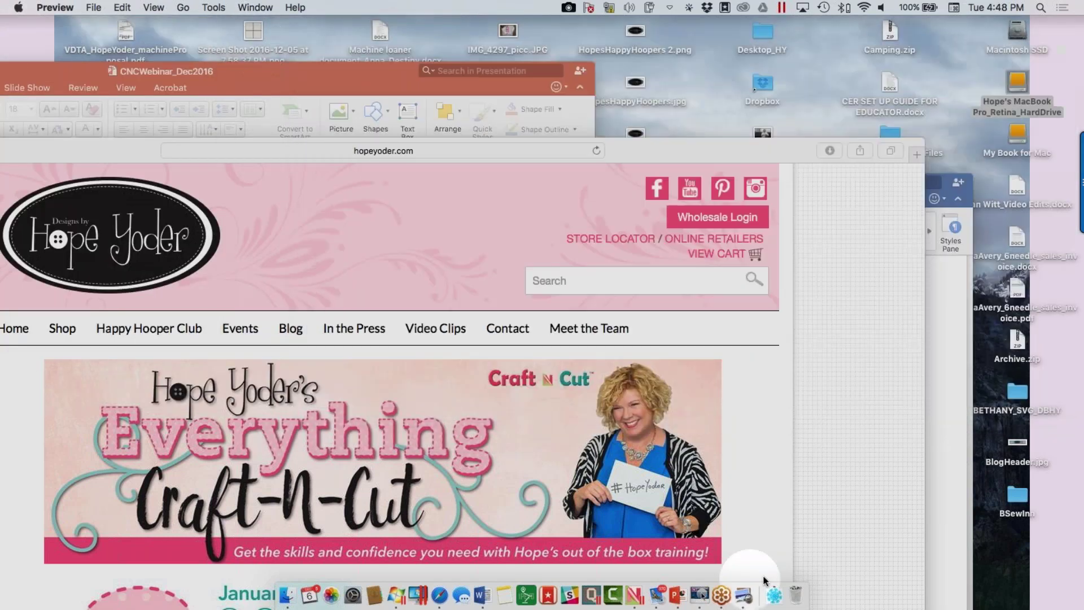
- Switch to Craft-N-Cut and insert the Christmas tree custom shape from the Nature folder into Tag2.waf at default size
{"action": "left_click", "coordinate": [641, 595]}
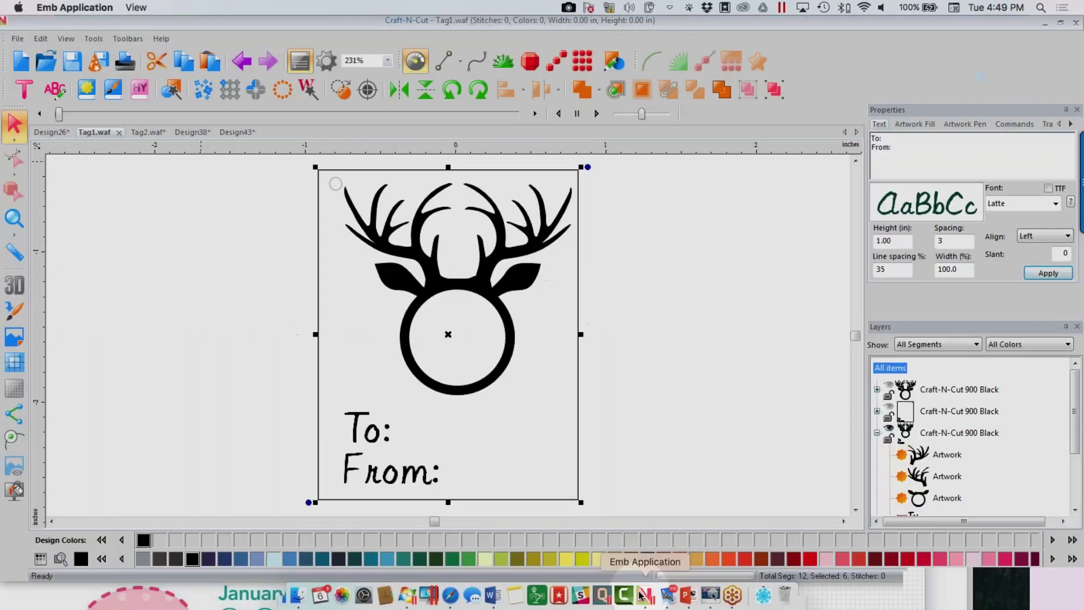
{"action": "left_click", "coordinate": [160, 138]}
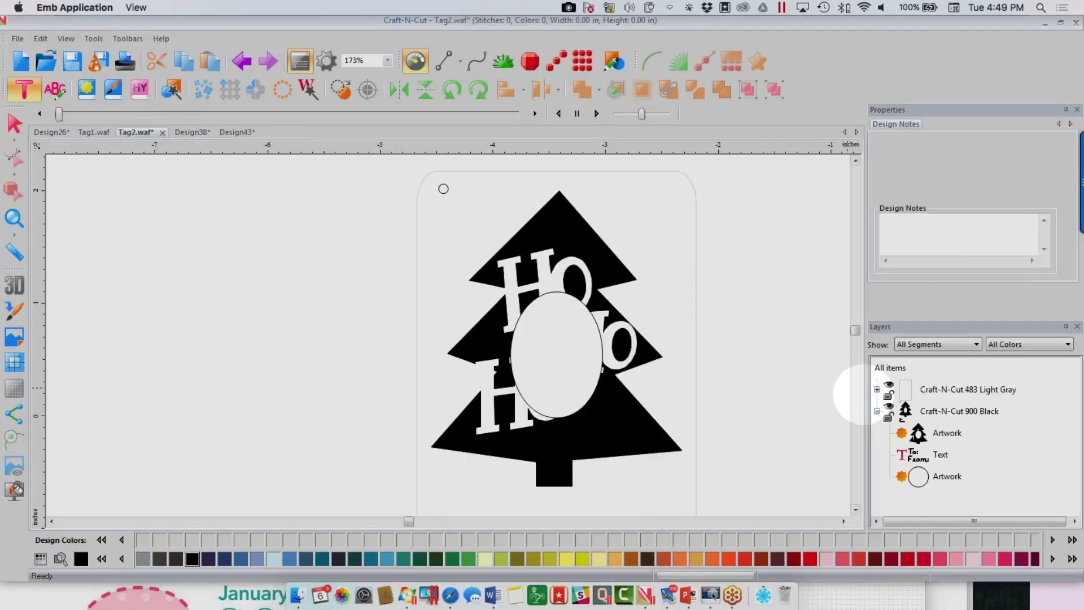
{"action": "left_click", "coordinate": [89, 91]}
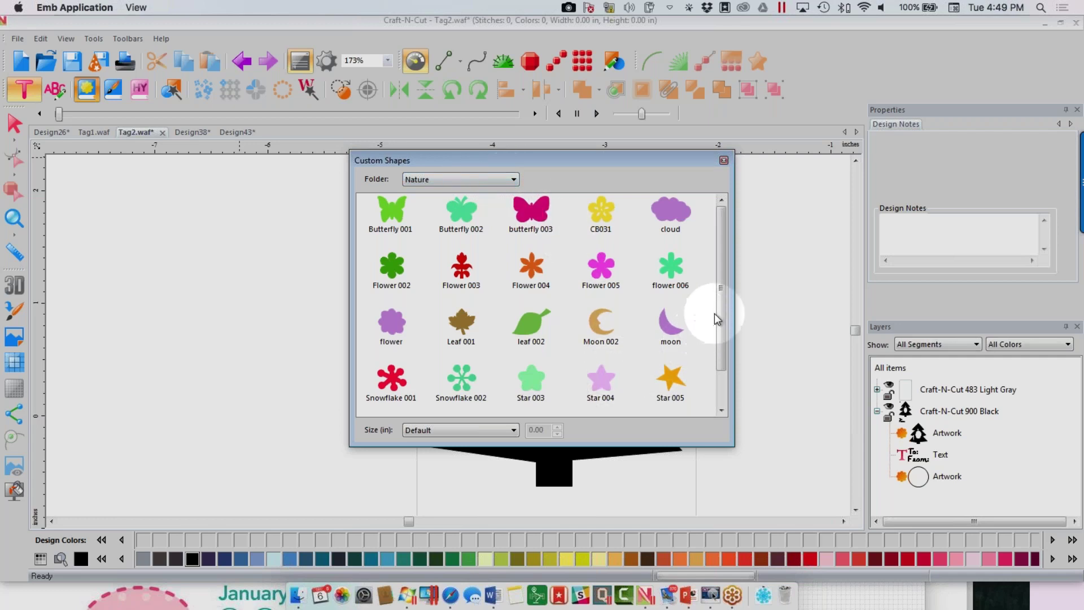
{"action": "scroll", "coordinate": [721, 339], "scroll_direction": "down", "scroll_amount": 2}
{"action": "double_click", "coordinate": [600, 387]}
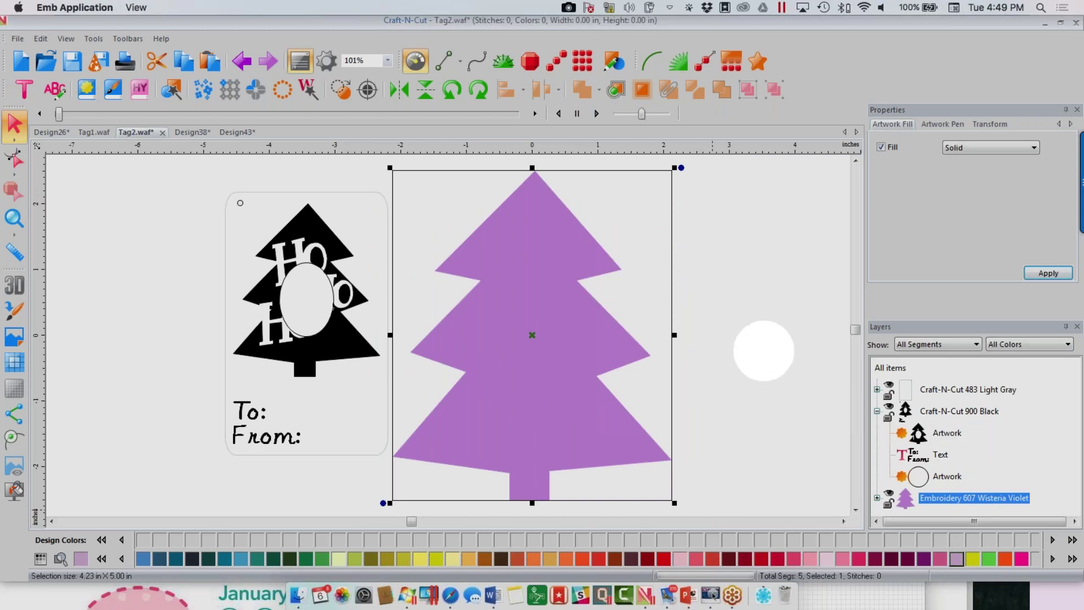
- Place a new text object beside the purple tree and color it Craft-N-Cut 13 Viridian Green
{"action": "left_click", "coordinate": [30, 94]}
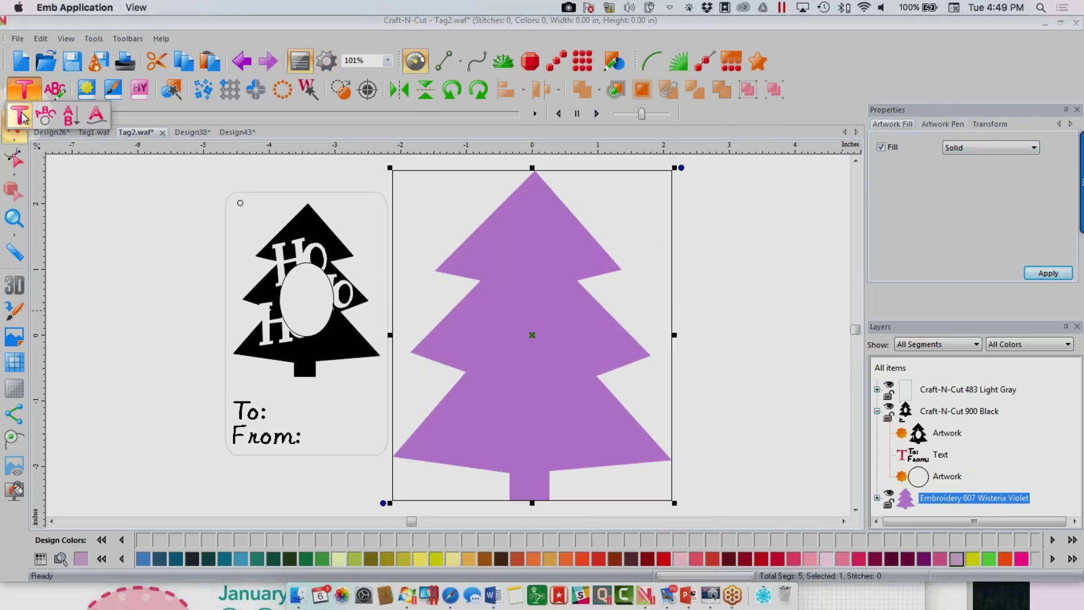
{"action": "left_click", "coordinate": [22, 115]}
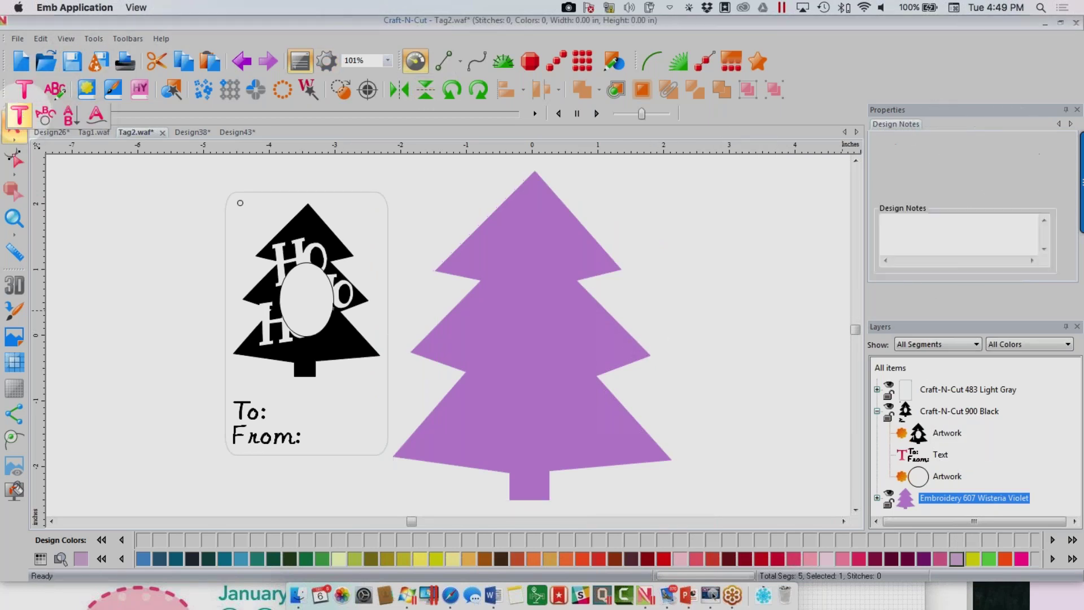
{"action": "left_click", "coordinate": [718, 275]}
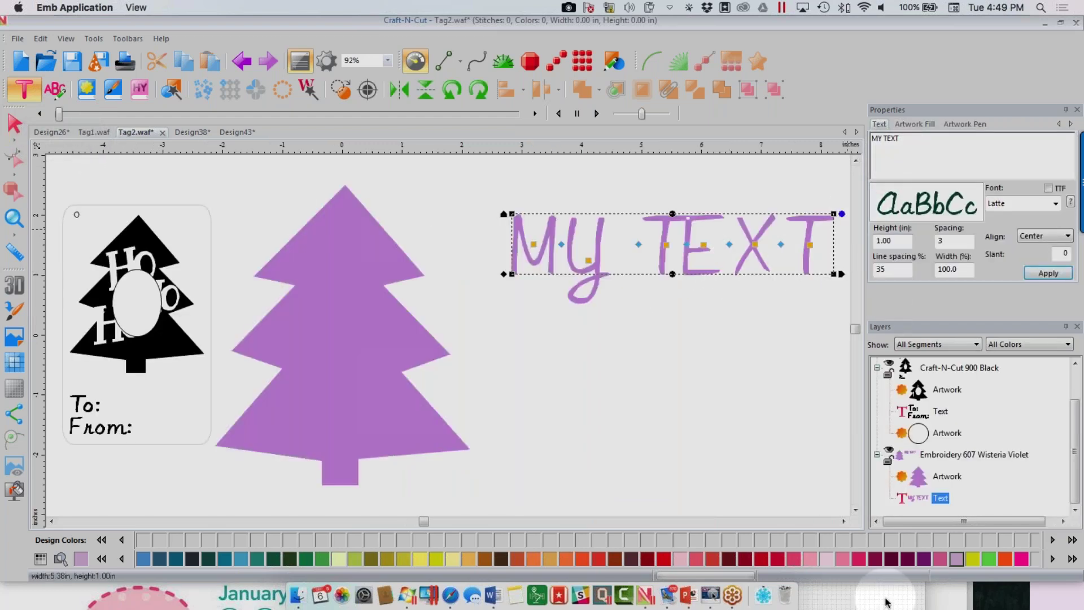
{"action": "left_click", "coordinate": [990, 560]}
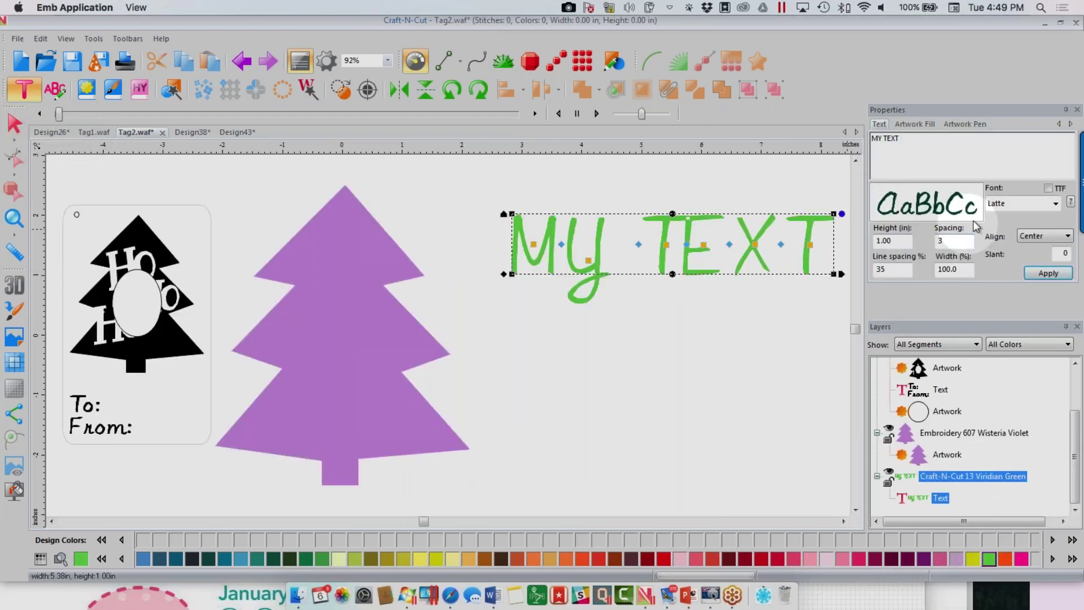
- Change the placeholder text to "Ho" and set its font to Caroline
{"action": "left_click", "coordinate": [1055, 204]}
{"action": "scroll", "coordinate": [1019, 238], "scroll_direction": "up", "scroll_amount": 5}
{"action": "left_click", "coordinate": [1019, 226]}
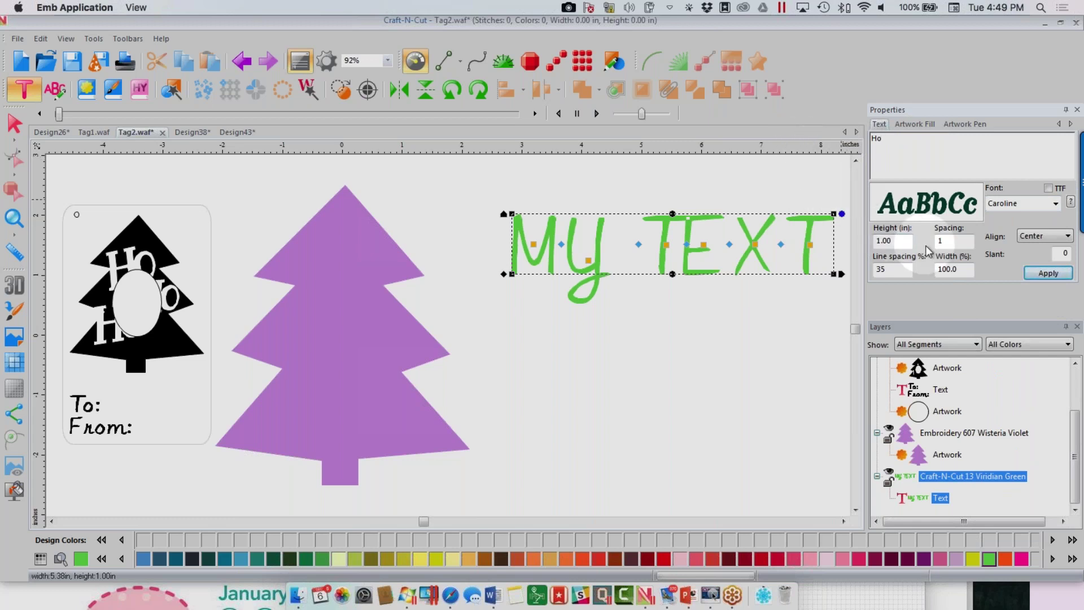
{"action": "left_click", "coordinate": [1046, 273]}
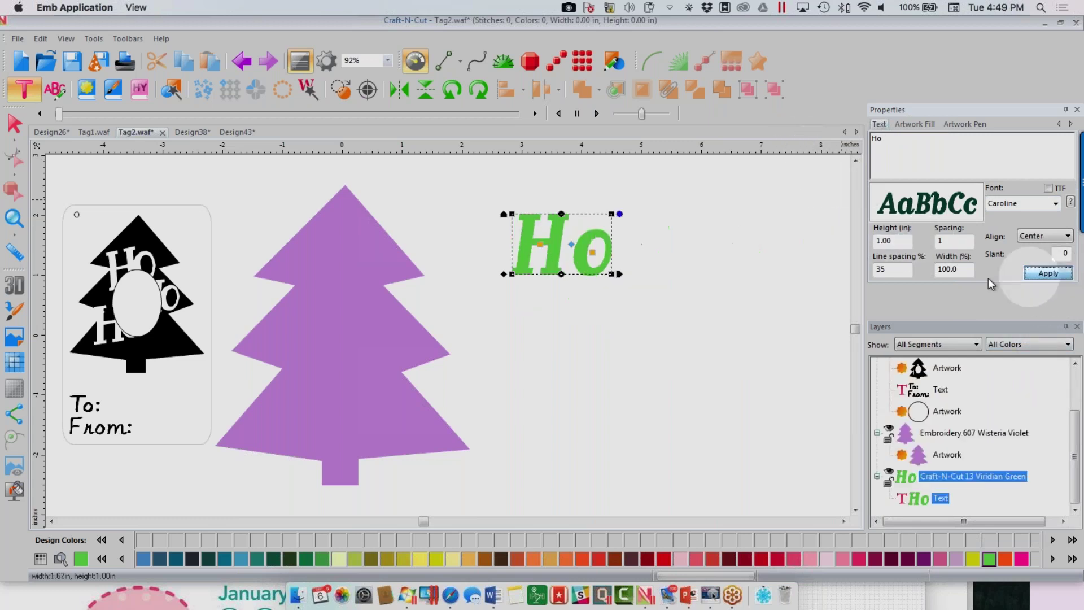
- Break up the green Ho text into separate letter artwork
{"action": "left_click", "coordinate": [14, 218]}
{"action": "left_click_drag", "start_coordinate": [501, 205], "coordinate": [637, 312]}
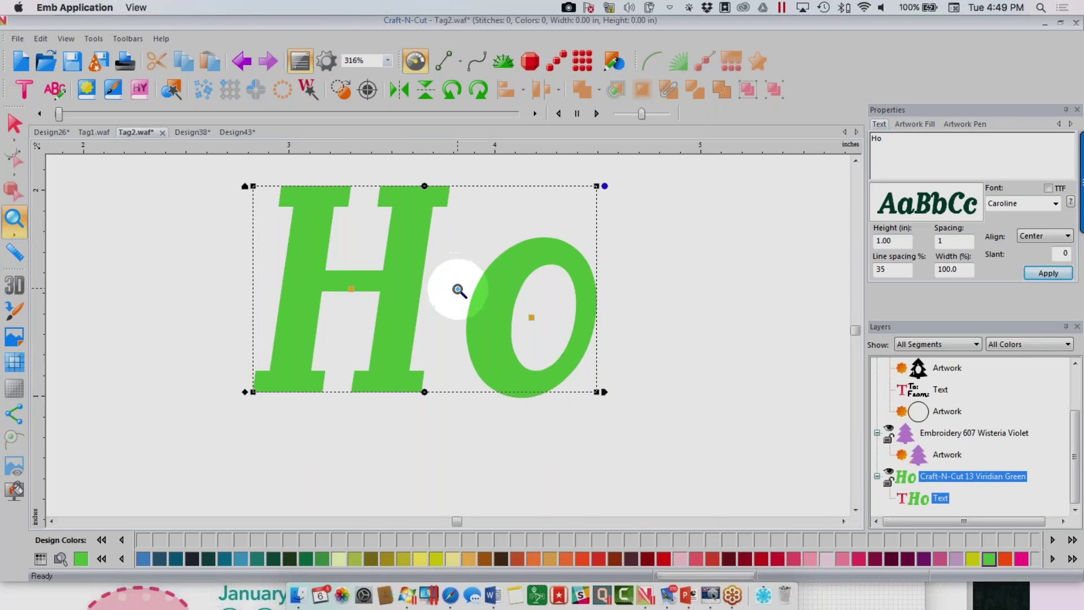
{"action": "left_click", "coordinate": [15, 126]}
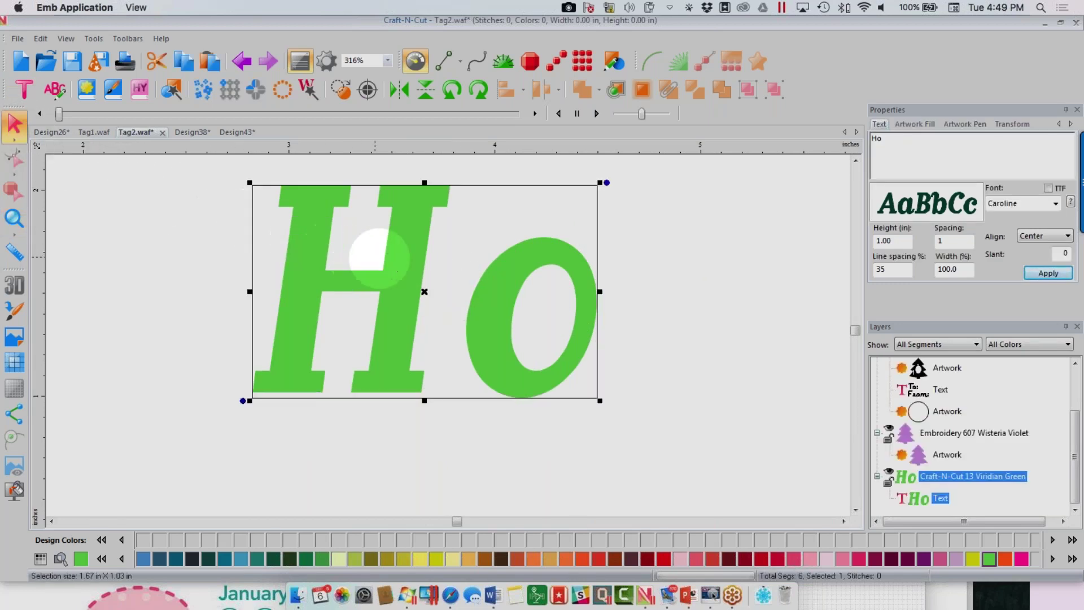
{"action": "right_click", "coordinate": [410, 262]}
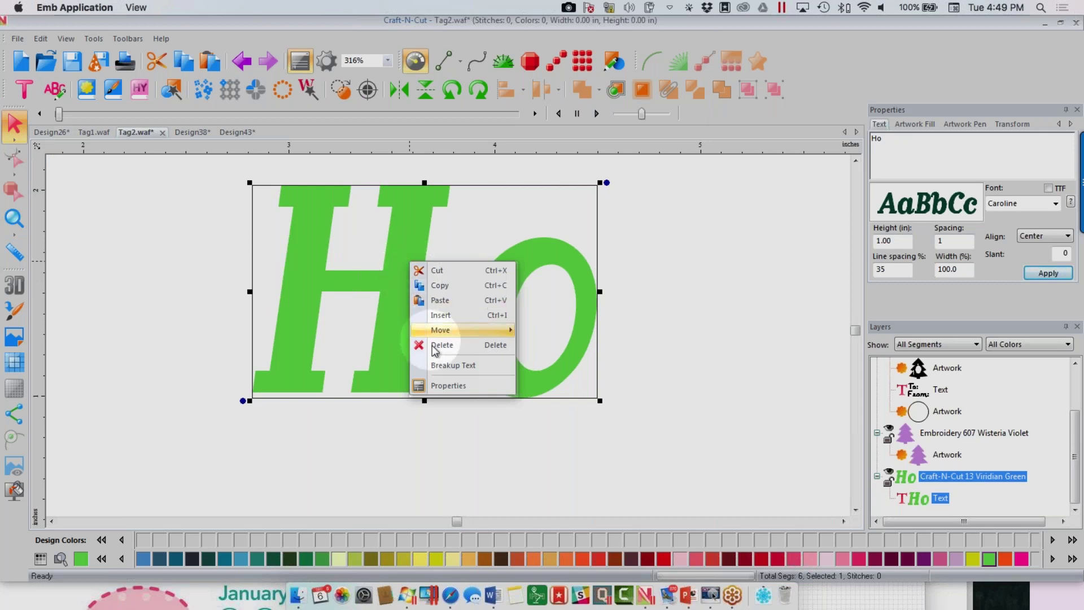
{"action": "left_click", "coordinate": [440, 365]}
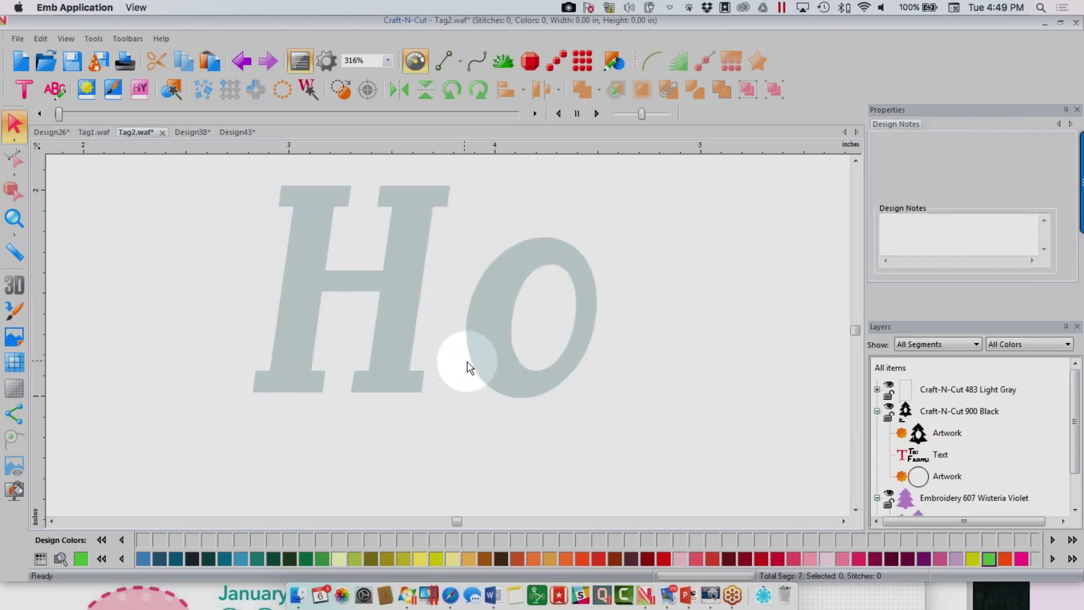
- Recolor both separated letters Craft-N-Cut 231 Sour Apple
{"action": "left_click_drag", "start_coordinate": [228, 159], "coordinate": [616, 462]}
{"action": "left_click", "coordinate": [487, 561]}
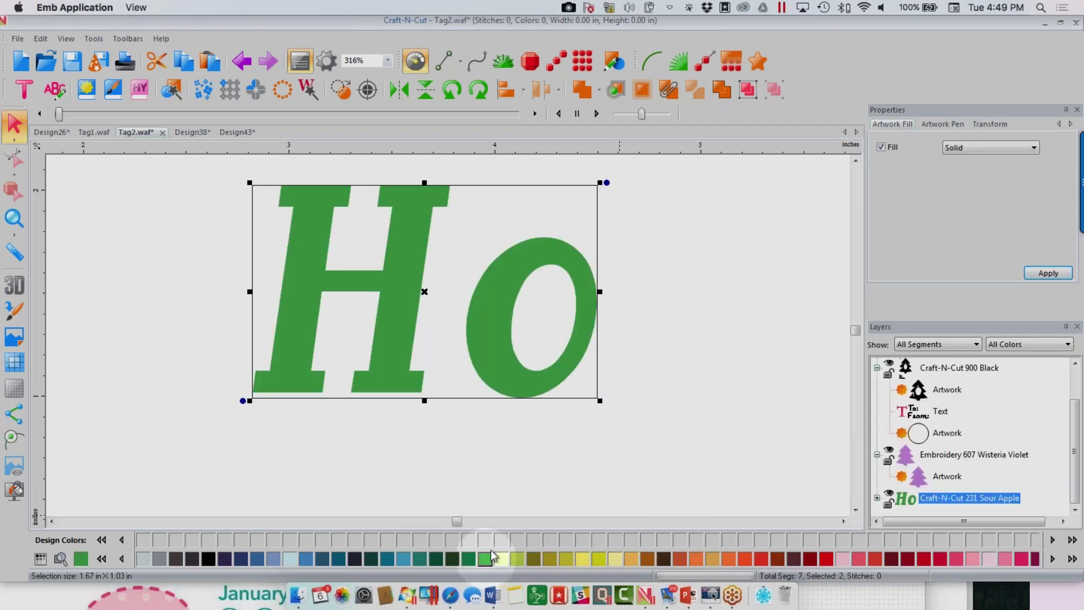
{"action": "left_click", "coordinate": [616, 314]}
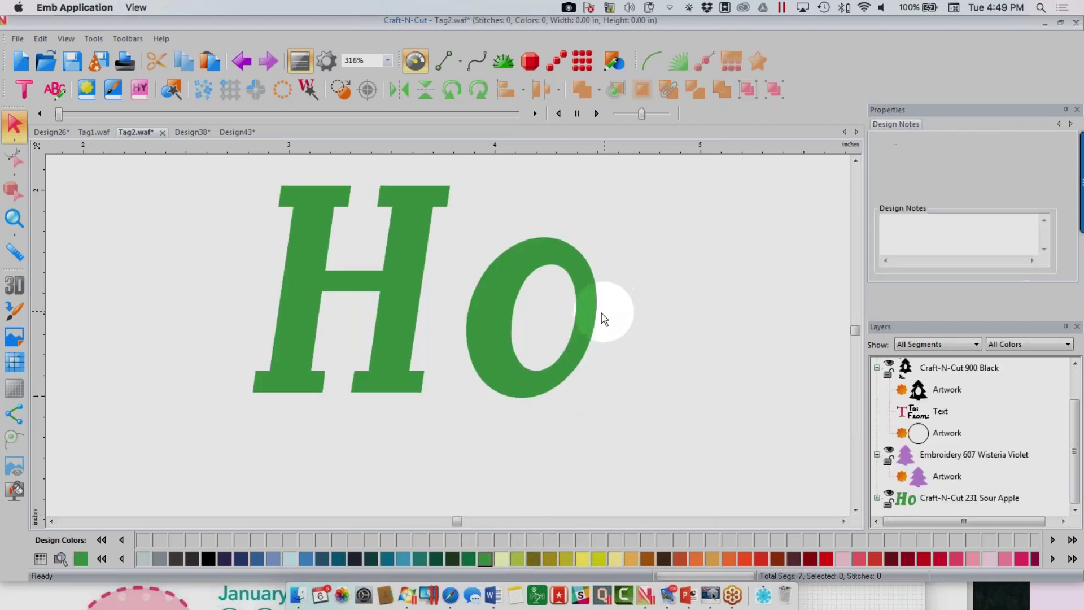
- Expand the Sour Apple layer to inspect its letter artwork, and undo the recoloring and the text breakup
{"action": "left_click", "coordinate": [877, 497]}
{"action": "left_click", "coordinate": [1075, 509]}
{"action": "left_click", "coordinate": [1075, 509]}
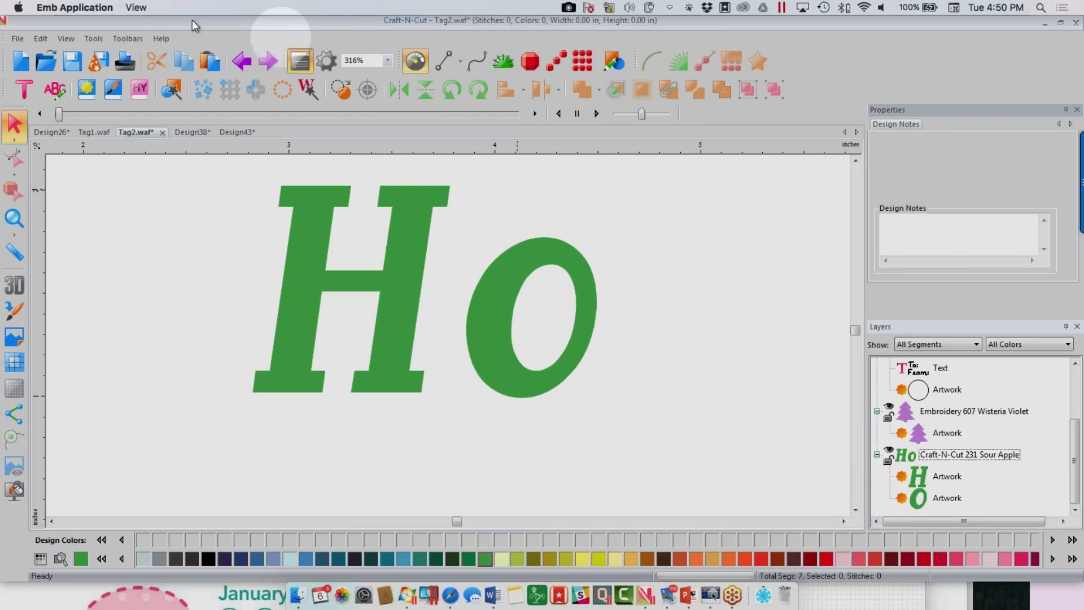
{"action": "left_click", "coordinate": [241, 60]}
{"action": "left_click", "coordinate": [241, 60]}
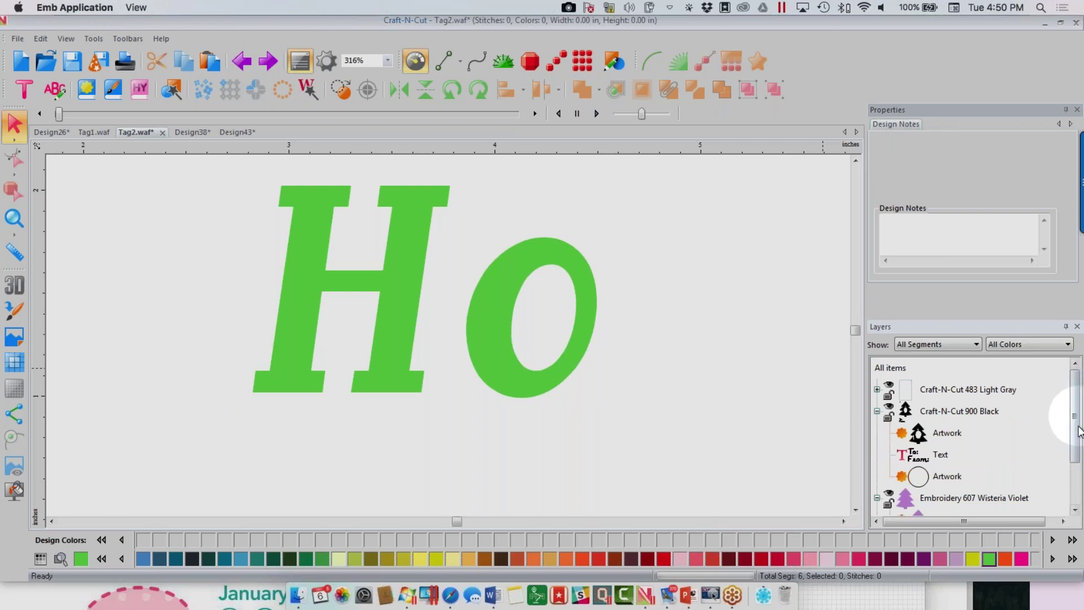
- Select the Ho text inside the Viridian Green layer and break it up into individual letter artwork
{"action": "scroll", "coordinate": [1077, 476], "scroll_direction": "down", "scroll_amount": 1}
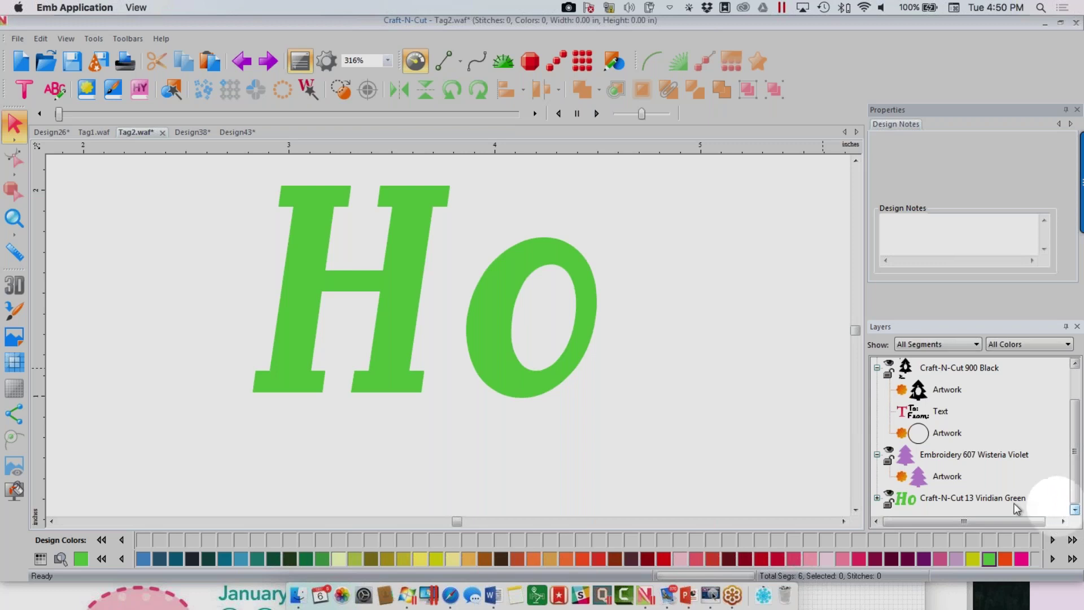
{"action": "left_click", "coordinate": [997, 501]}
{"action": "left_click", "coordinate": [877, 498]}
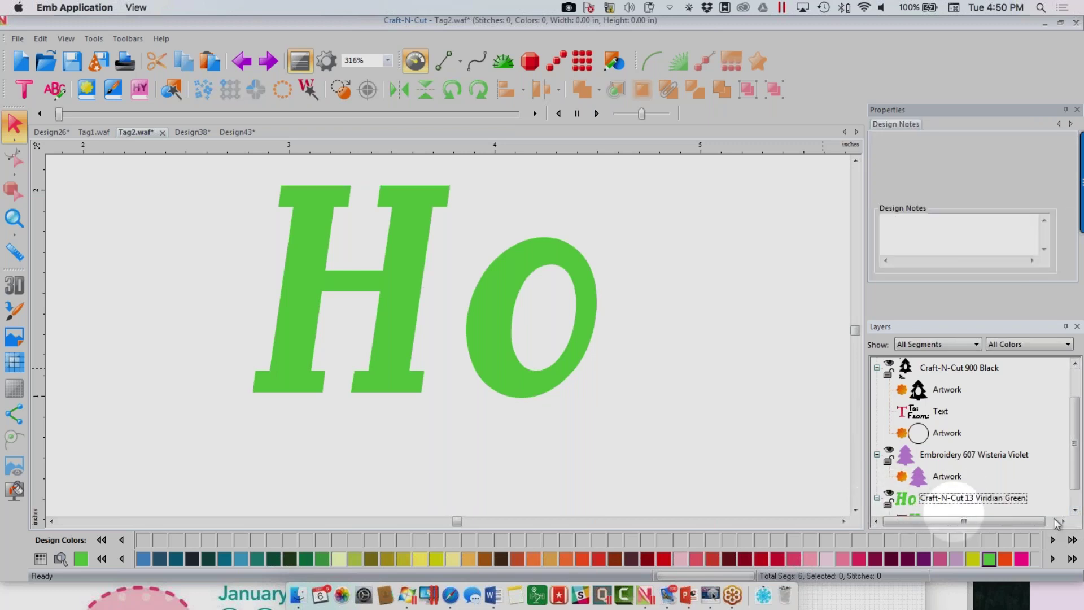
{"action": "left_click", "coordinate": [1075, 510]}
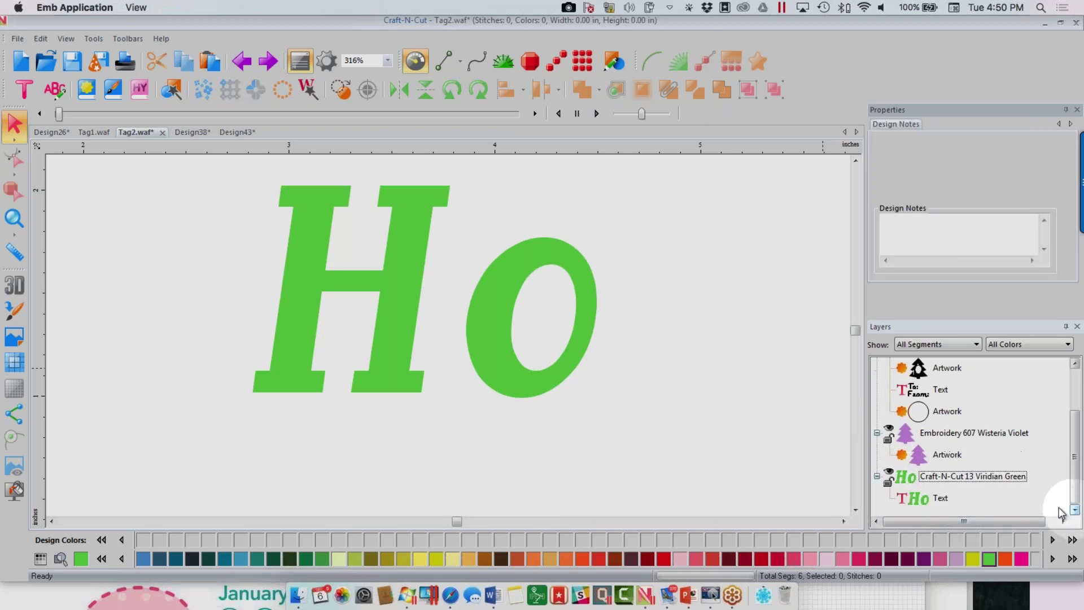
{"action": "left_click", "coordinate": [940, 499]}
{"action": "right_click", "coordinate": [587, 321]}
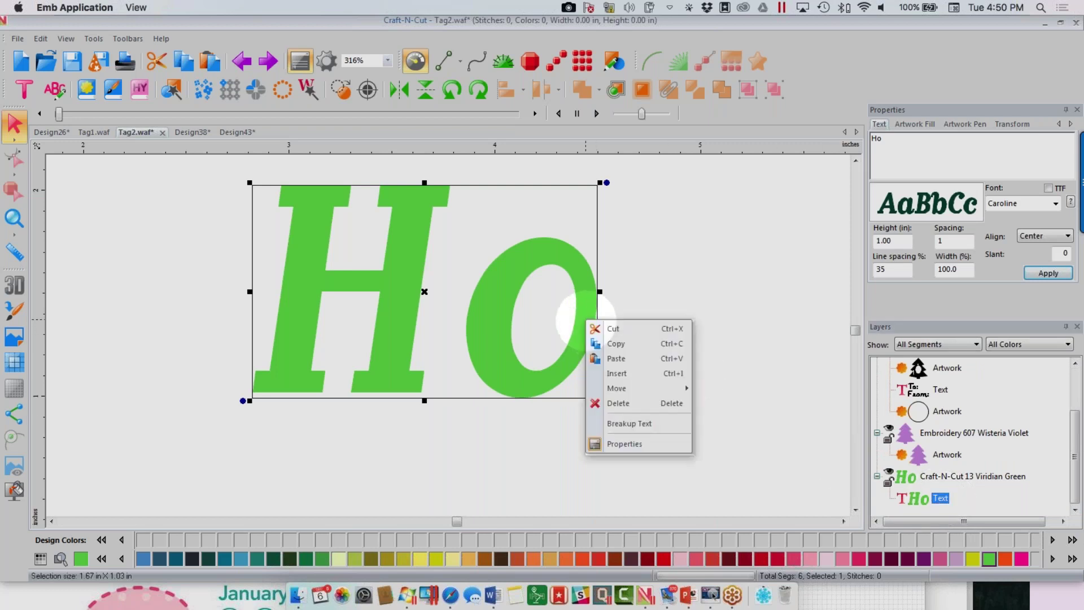
{"action": "left_click", "coordinate": [629, 423]}
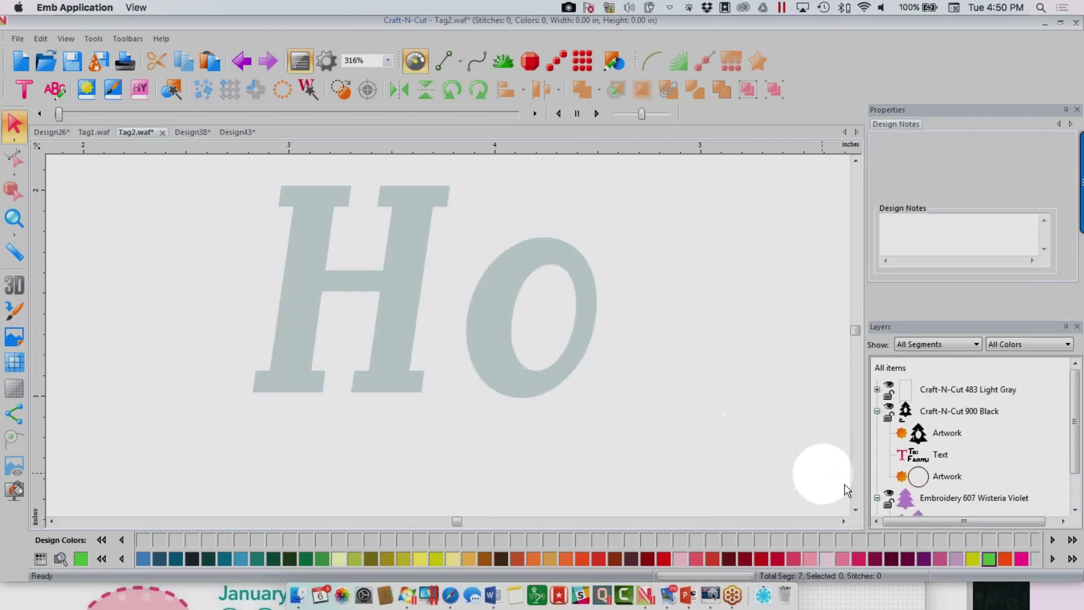
{"action": "scroll", "coordinate": [1076, 462], "scroll_direction": "down", "scroll_amount": 2}
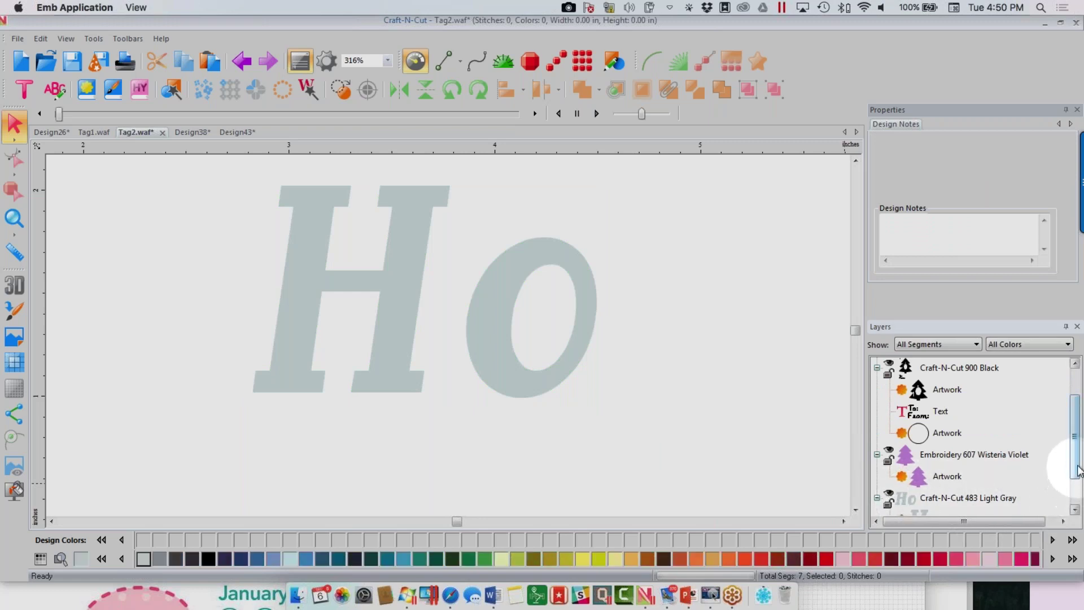
{"action": "scroll", "coordinate": [1073, 497], "scroll_direction": "down", "scroll_amount": 2}
- Color both letters Craft-N-Cut 231 Sour Apple and move the o so that it overlaps the H
{"action": "left_click_drag", "start_coordinate": [277, 172], "coordinate": [685, 484]}
{"action": "left_click", "coordinate": [484, 558]}
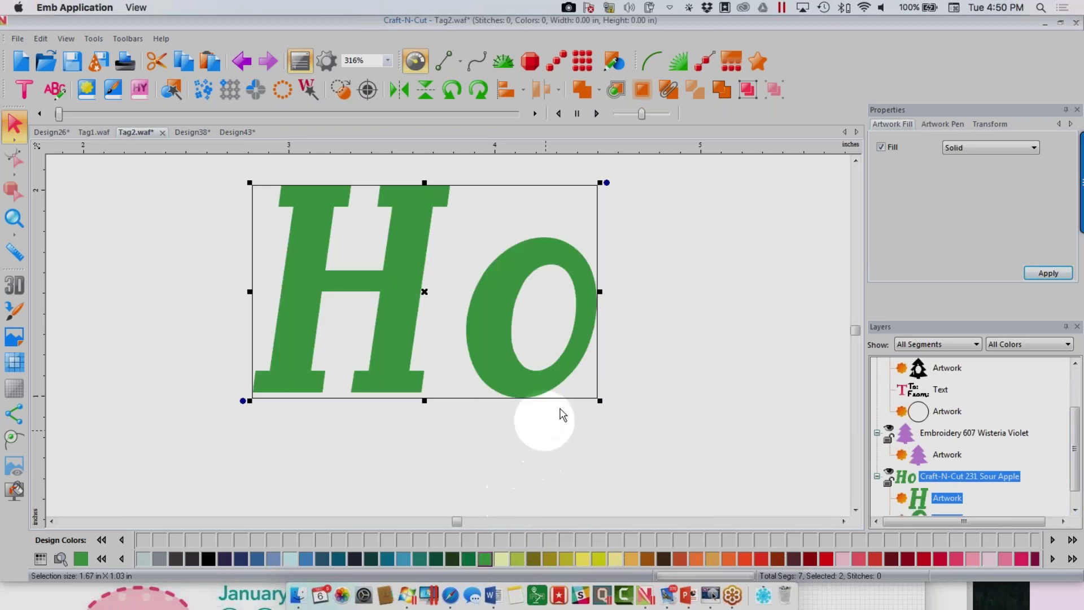
{"action": "left_click", "coordinate": [641, 341]}
{"action": "left_click", "coordinate": [480, 321]}
{"action": "left_click_drag", "start_coordinate": [480, 321], "coordinate": [446, 295]}
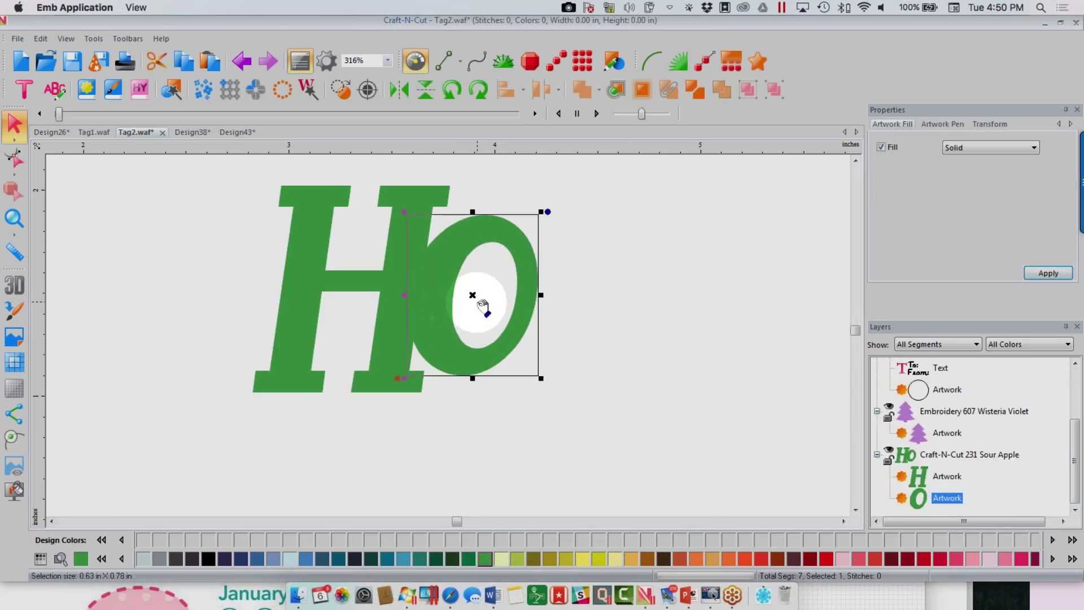
- Turn off the fill of both letters and merge their overlapping outlines into a single shape
{"action": "left_click", "coordinate": [960, 456]}
{"action": "left_click", "coordinate": [881, 147]}
{"action": "left_click", "coordinate": [1065, 279]}
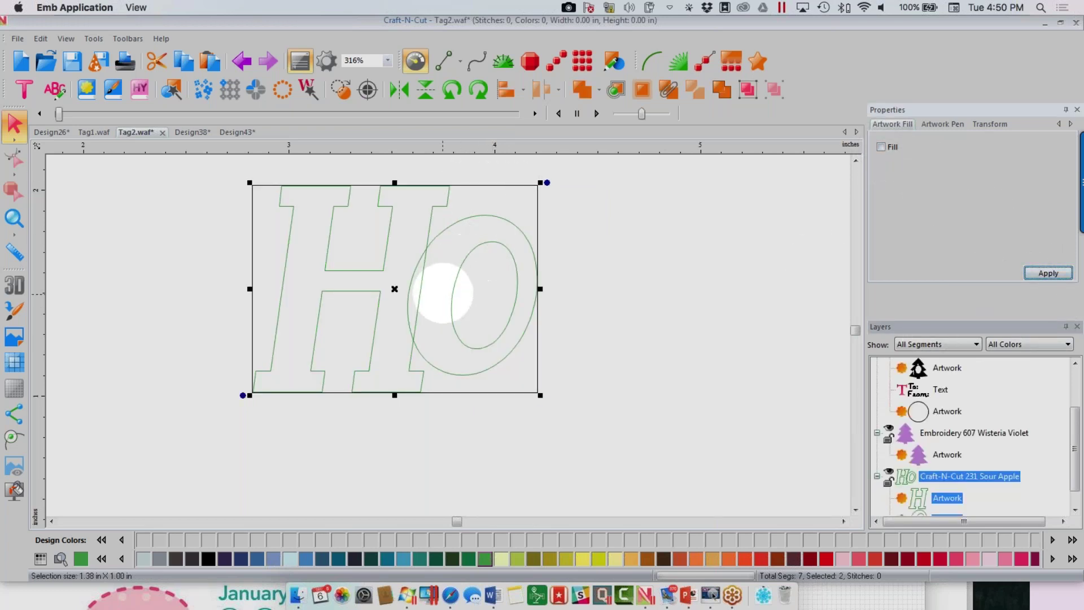
{"action": "left_click_drag", "start_coordinate": [193, 158], "coordinate": [581, 467]}
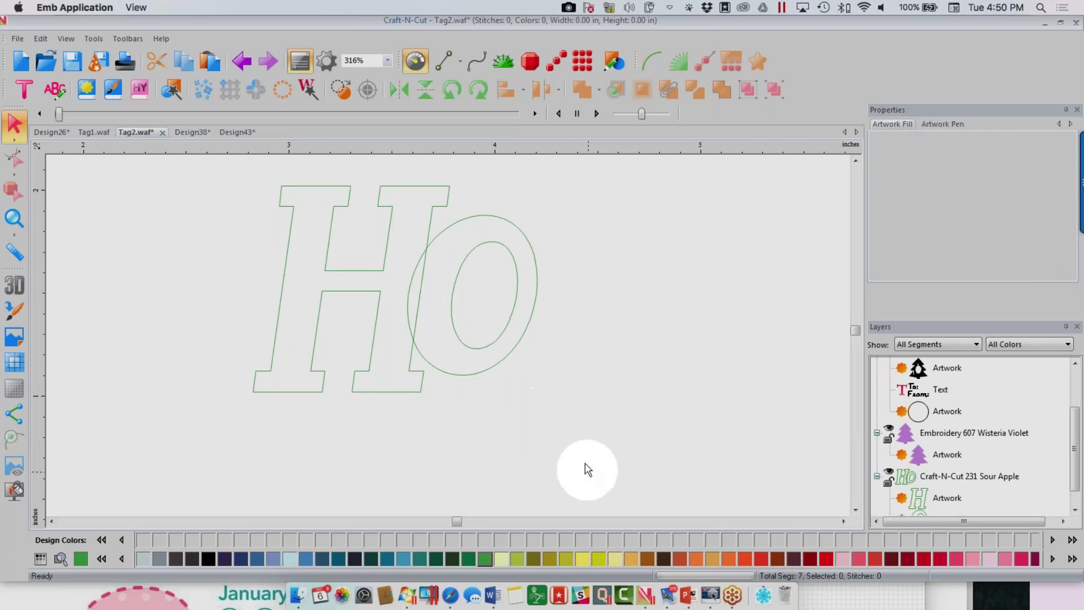
{"action": "left_click", "coordinate": [582, 89]}
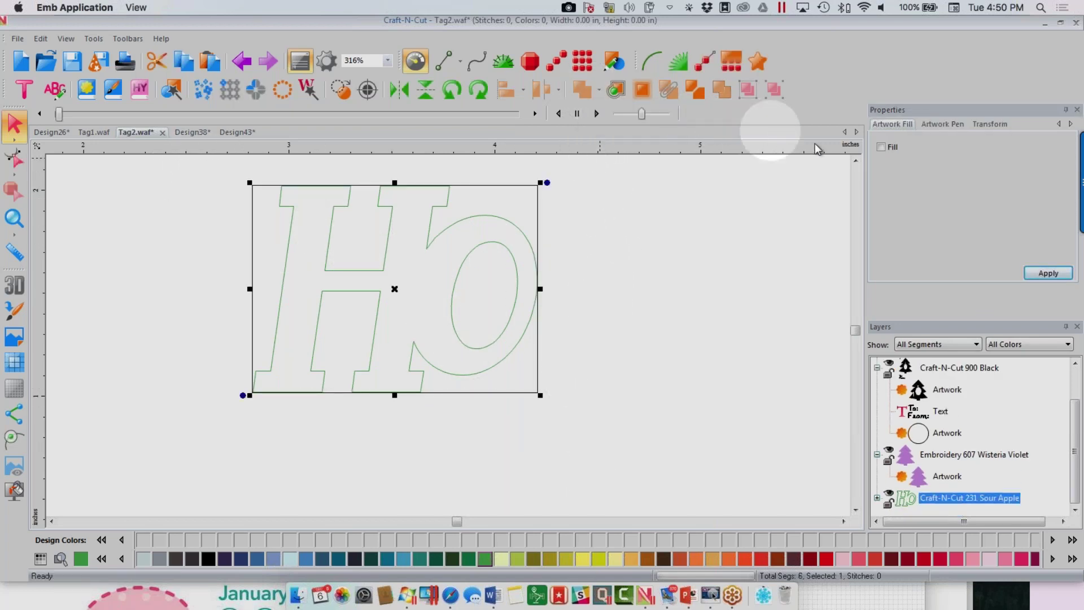
- Give the merged Ho shape a solid fill and select its artwork inside the Craft-N-Cut 231 Sour Apple layer
{"action": "left_click", "coordinate": [881, 148]}
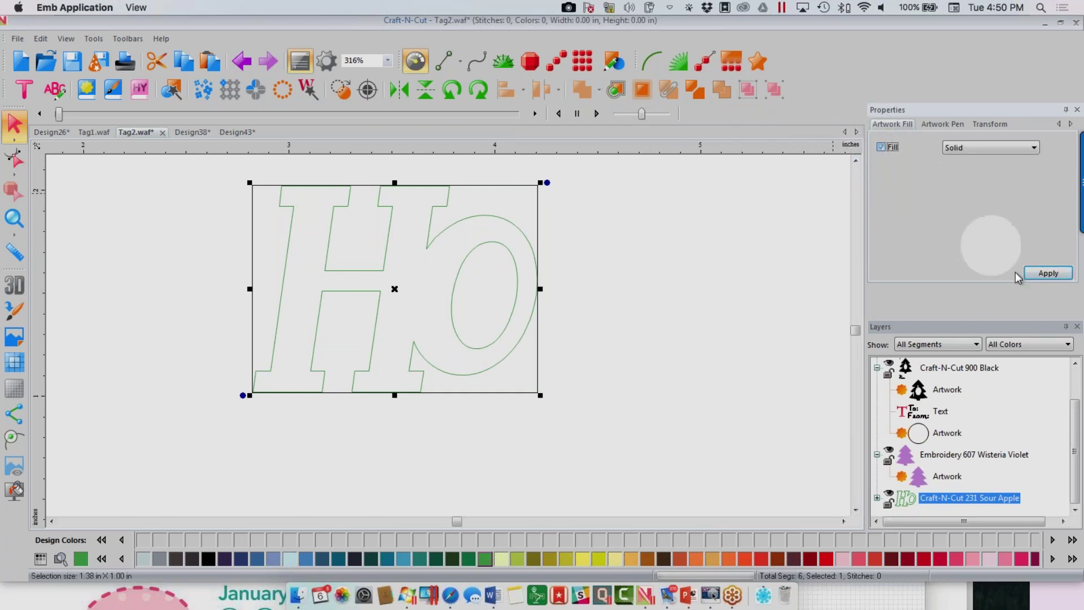
{"action": "left_click", "coordinate": [1048, 273]}
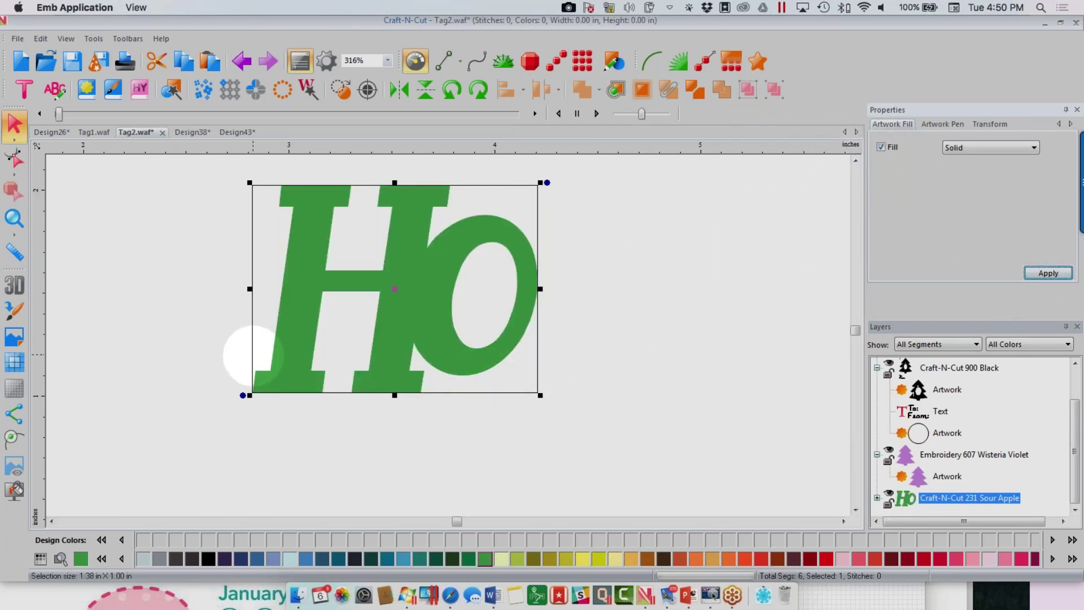
{"action": "left_click", "coordinate": [877, 498]}
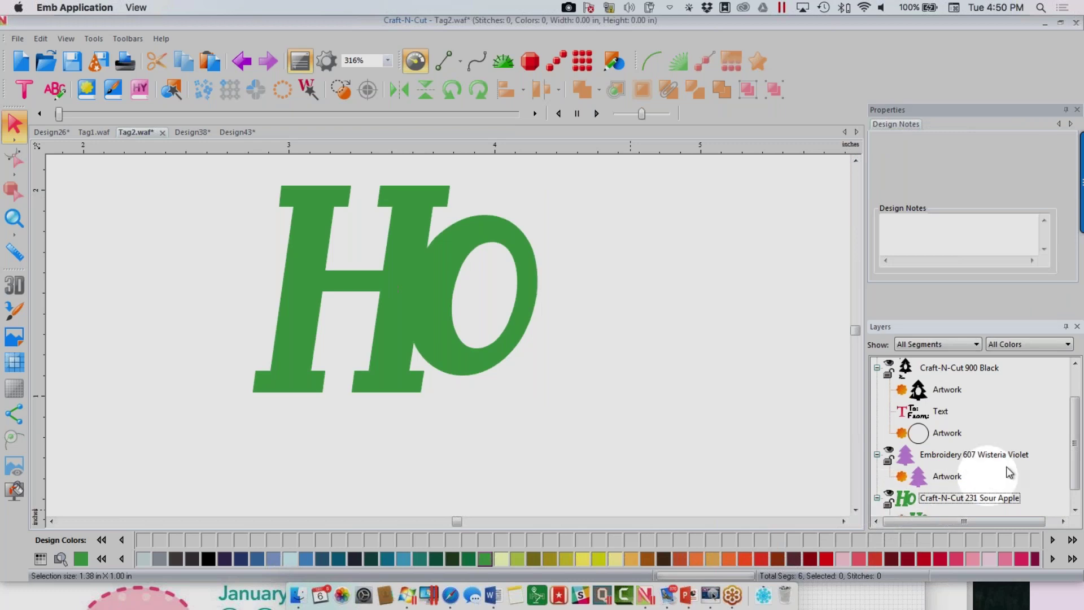
{"action": "scroll", "coordinate": [1062, 441], "scroll_direction": "down", "scroll_amount": 1}
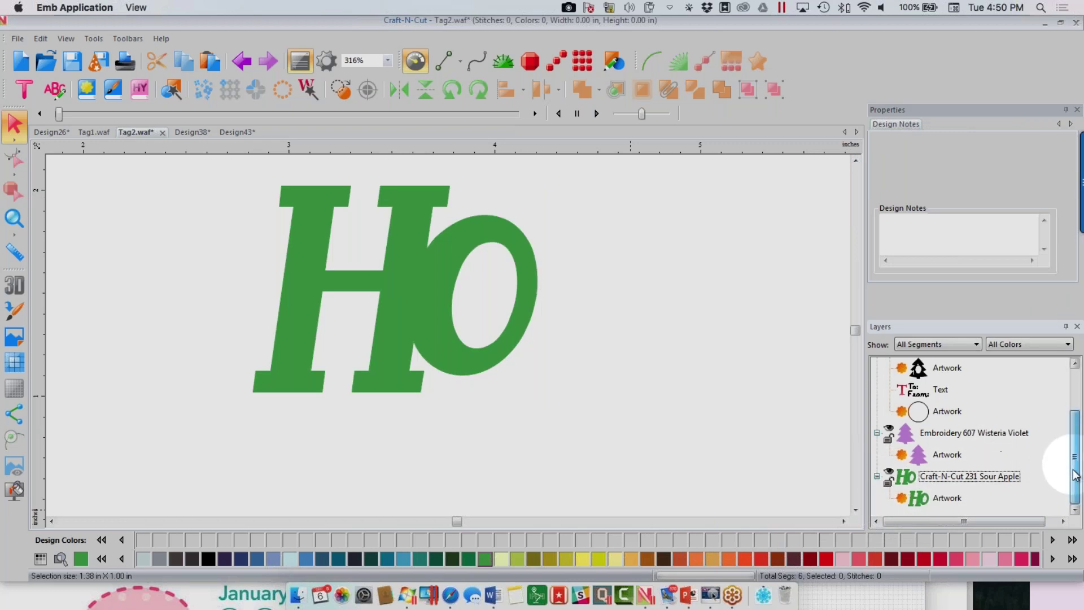
{"action": "left_click", "coordinate": [960, 499]}
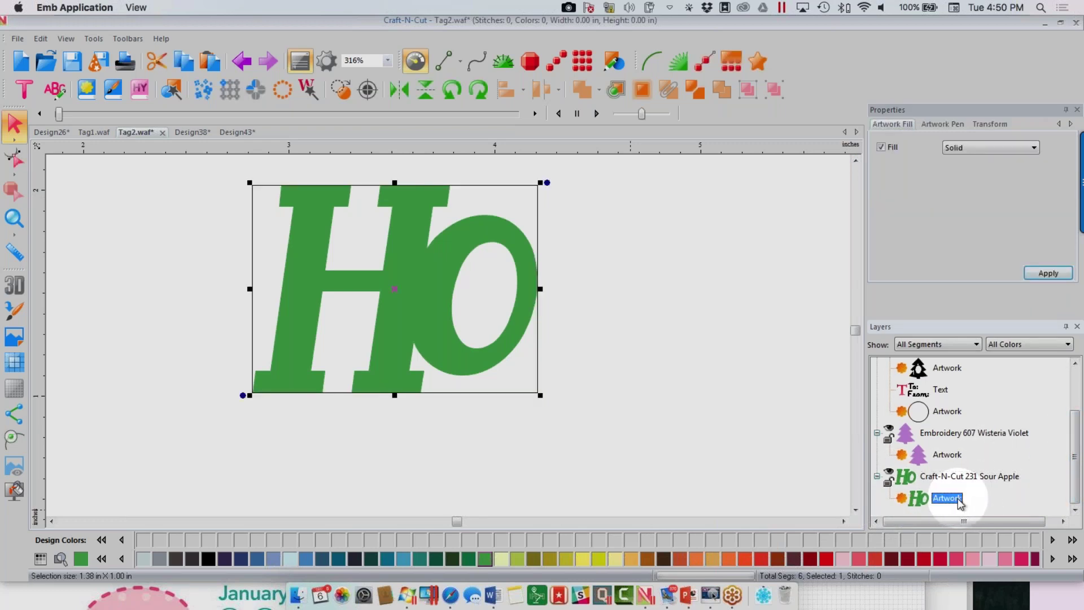
- Scale the Ho to about 1.17 × 0.85 in and create two copies tilted counterclockwise at different angles
{"action": "left_click", "coordinate": [14, 218]}
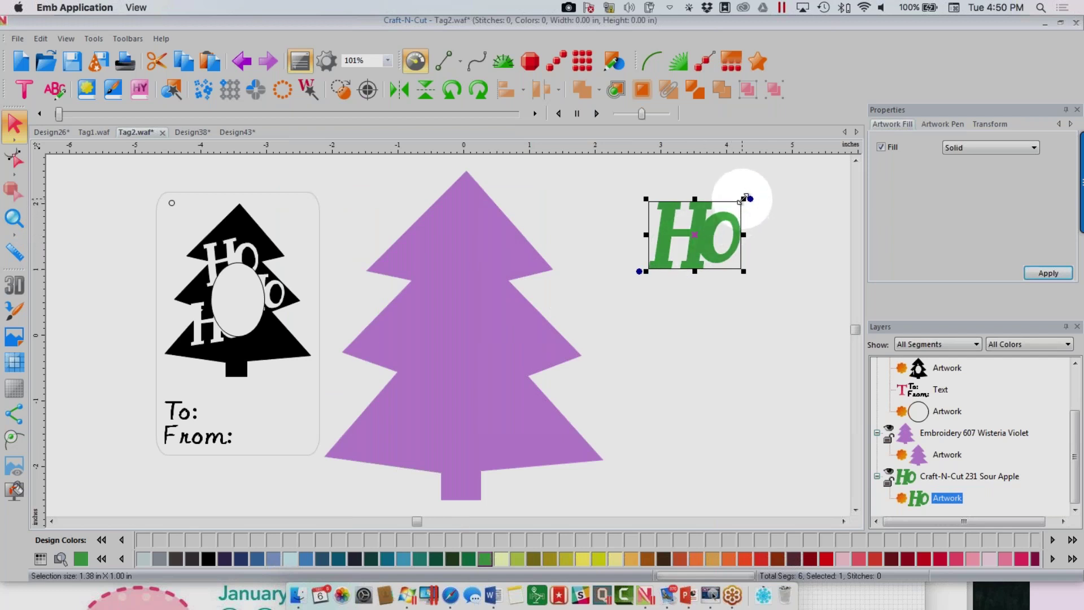
{"action": "left_click_drag", "start_coordinate": [745, 198], "coordinate": [713, 316]}
{"action": "key", "text": "ctrl+d"}
{"action": "key", "text": "ctrl+v"}
{"action": "left_click_drag", "start_coordinate": [721, 206], "coordinate": [642, 282]}
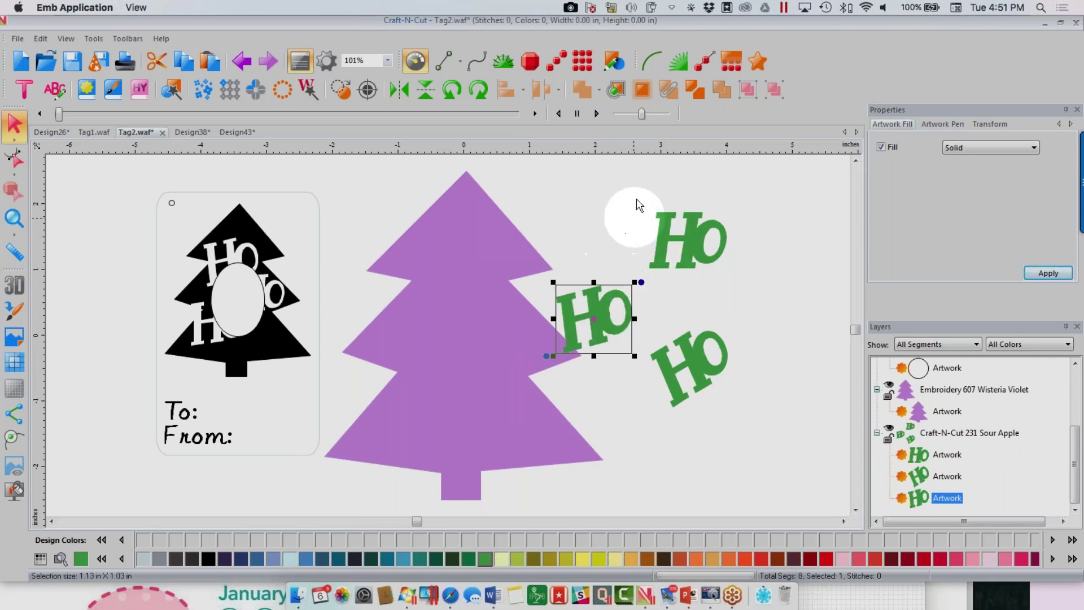
- Draw a Craft-N-Cut 23 Shocking Pink ellipse about 1.18 × 2.04 in at the tree's center and move the overlapping Ho clear of the tree
{"action": "left_click", "coordinate": [611, 61]}
{"action": "left_click_drag", "start_coordinate": [611, 61], "coordinate": [642, 90]}
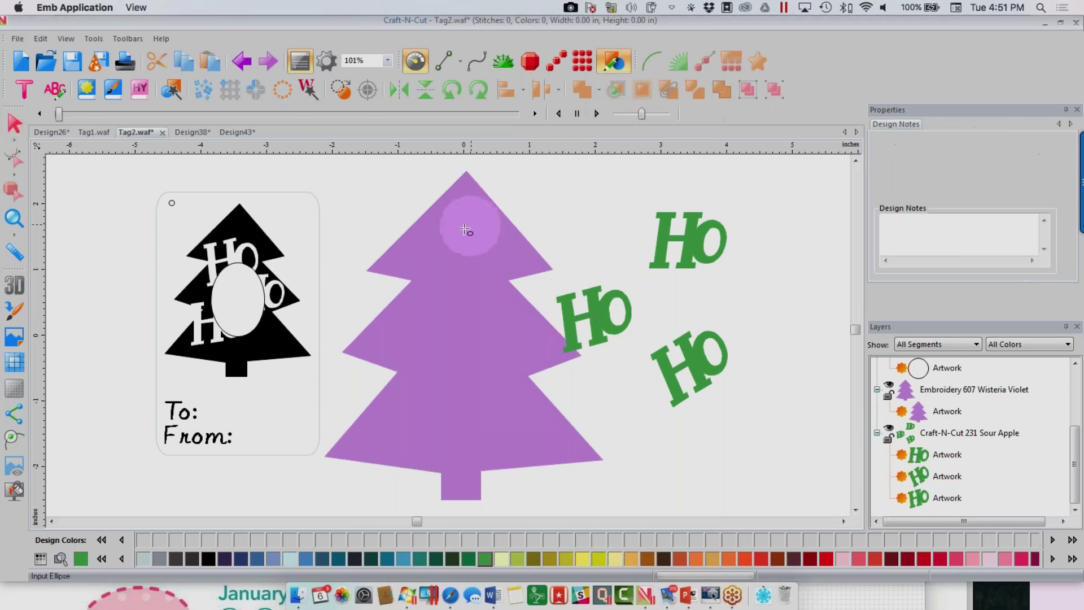
{"action": "left_click_drag", "start_coordinate": [449, 280], "coordinate": [526, 413]}
{"action": "left_click_drag", "start_coordinate": [493, 285], "coordinate": [472, 286]}
{"action": "left_click_drag", "start_coordinate": [592, 311], "coordinate": [659, 317]}
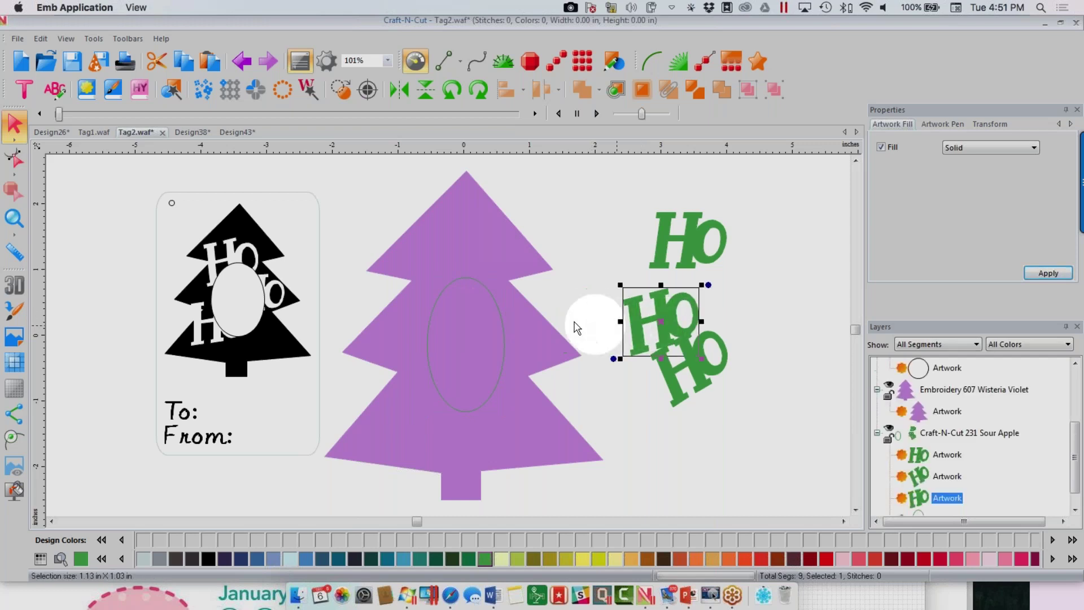
{"action": "left_click", "coordinate": [921, 515]}
{"action": "left_click", "coordinate": [940, 559]}
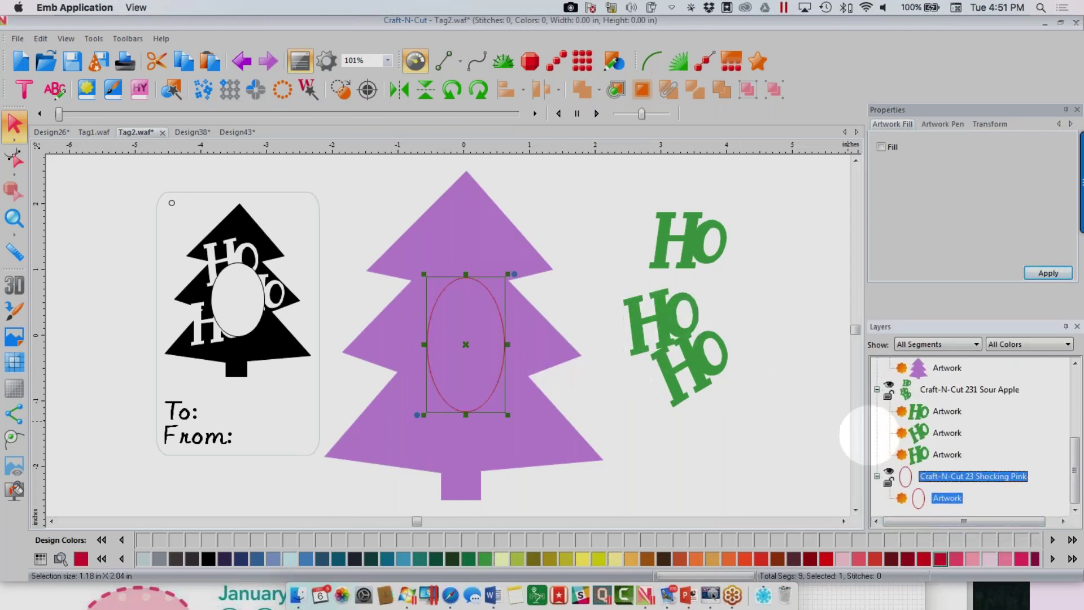
- Combine the violet tree and the pink ellipse into one path and fill it solid, leaving the oval as a hole
{"action": "left_click", "coordinate": [942, 370]}
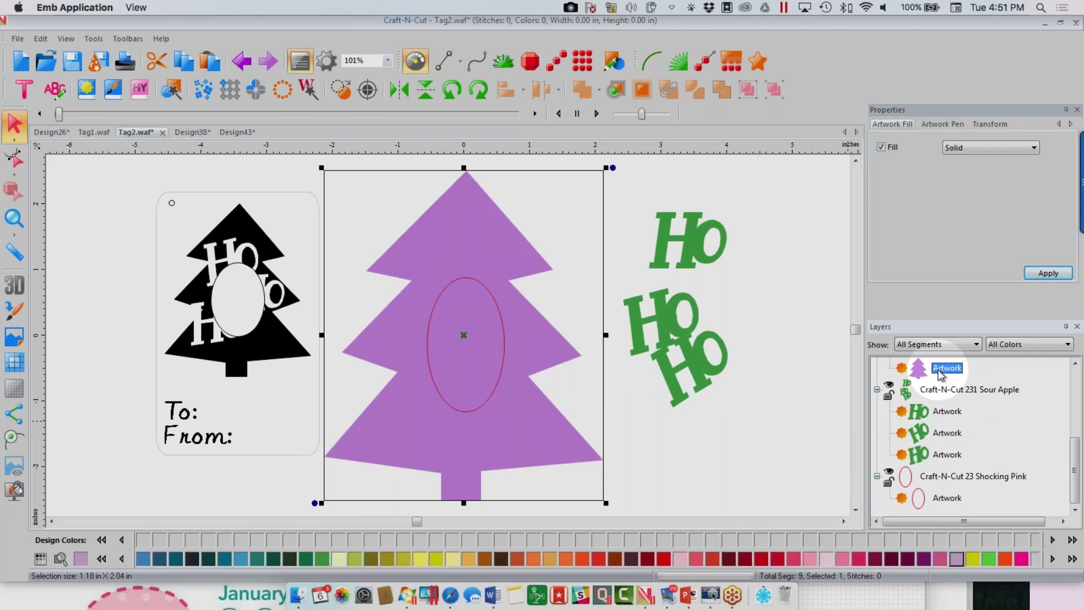
{"action": "left_click", "coordinate": [954, 478], "text": "ctrl"}
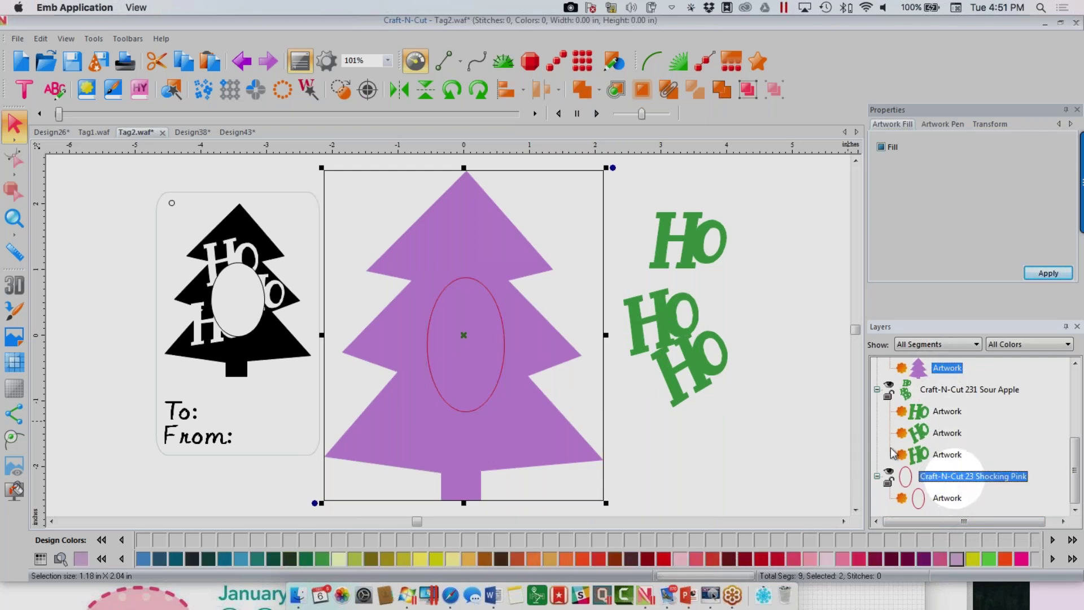
{"action": "left_click", "coordinate": [668, 89]}
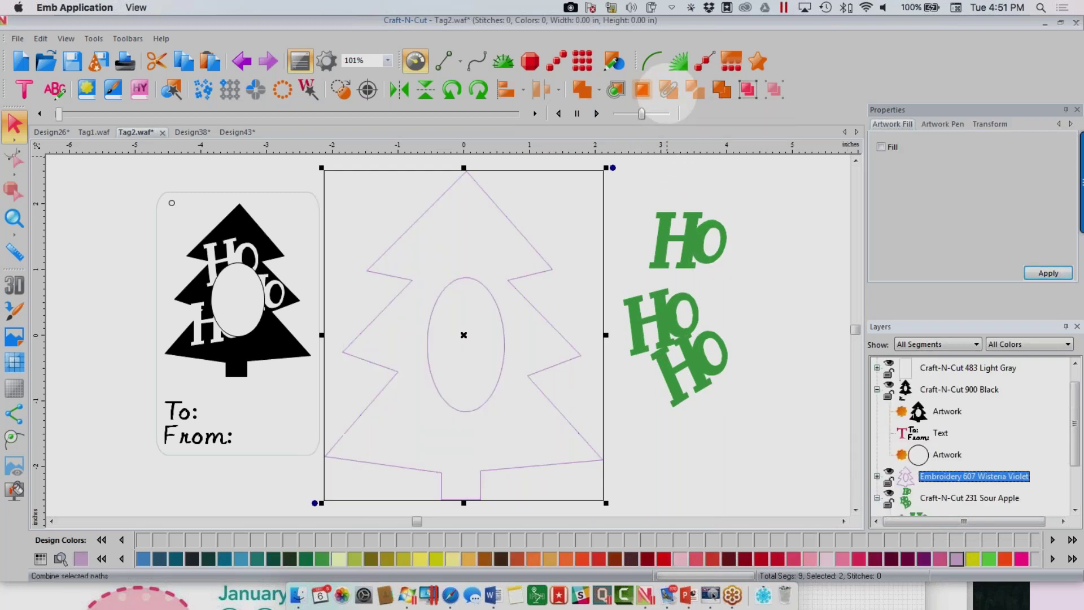
{"action": "left_click", "coordinate": [881, 147]}
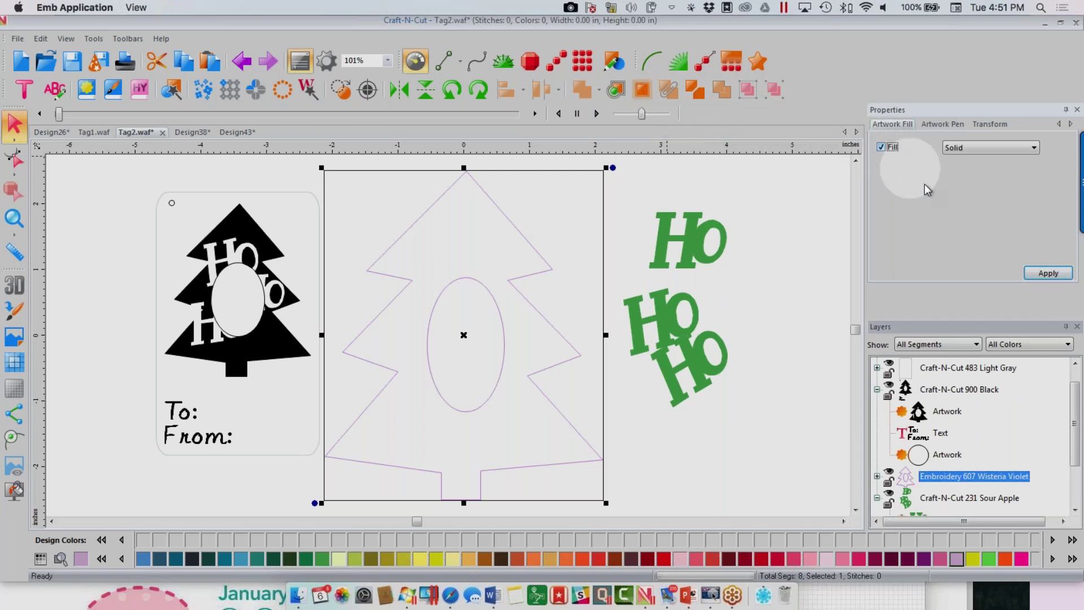
{"action": "left_click", "coordinate": [1048, 273]}
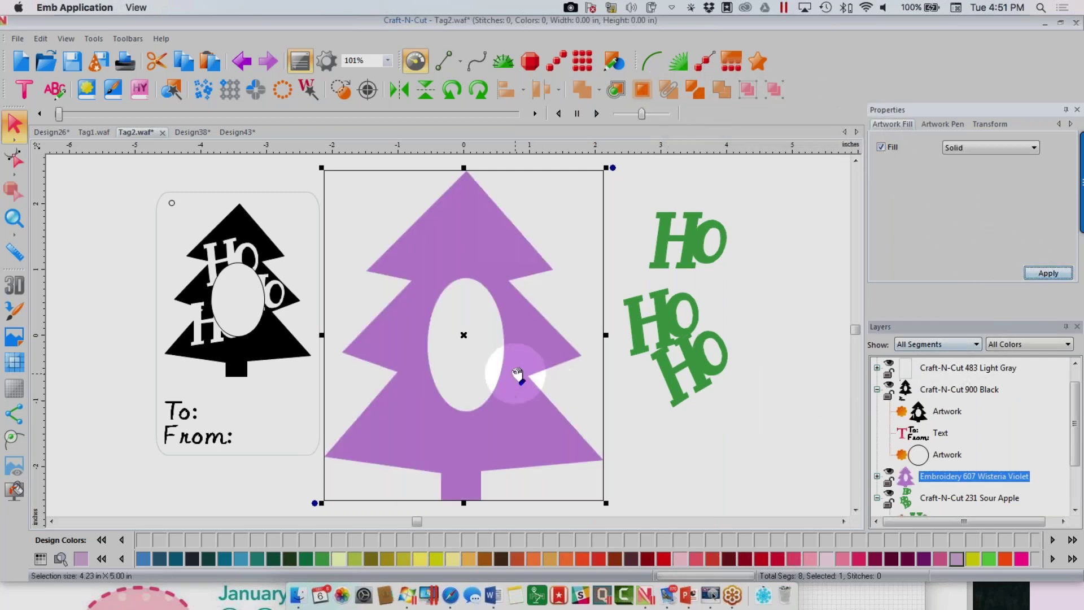
- Arrange the three Ho shapes around the tree's oval, tilting the upper one counterclockwise and the right one clockwise
{"action": "left_click", "coordinate": [719, 250]}
{"action": "left_click_drag", "start_coordinate": [713, 254], "coordinate": [481, 264]}
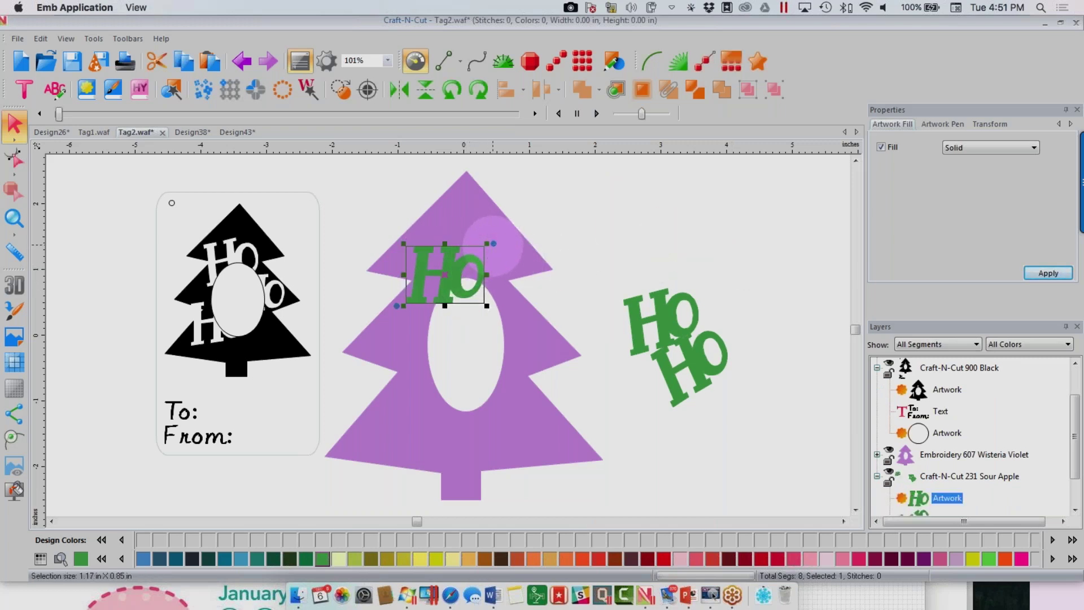
{"action": "left_click_drag", "start_coordinate": [493, 243], "coordinate": [472, 235]}
{"action": "left_click", "coordinate": [588, 319]}
{"action": "left_click_drag", "start_coordinate": [632, 314], "coordinate": [410, 421]}
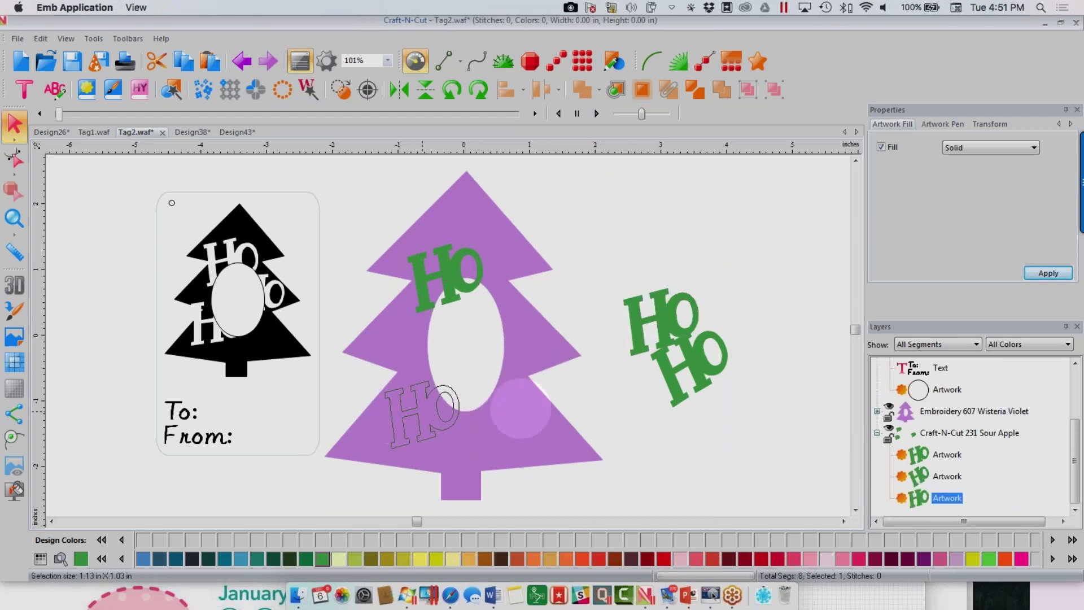
{"action": "left_click_drag", "start_coordinate": [680, 363], "coordinate": [519, 344]}
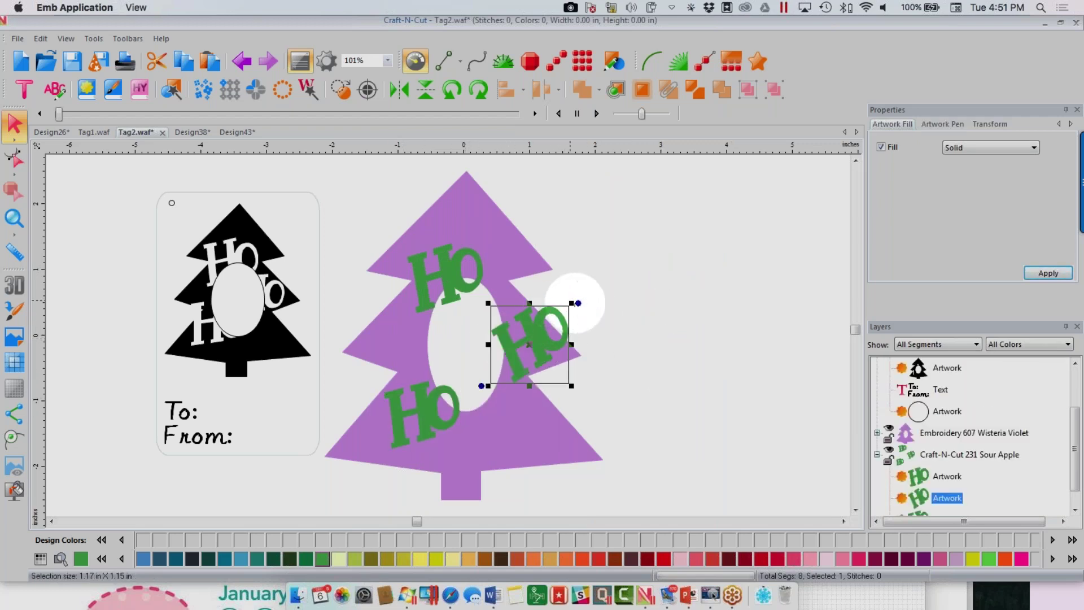
{"action": "left_click_drag", "start_coordinate": [578, 303], "coordinate": [491, 343]}
- Try to cut the three Ho shapes out of the violet tree with the Exclude operation
{"action": "left_click", "coordinate": [940, 433]}
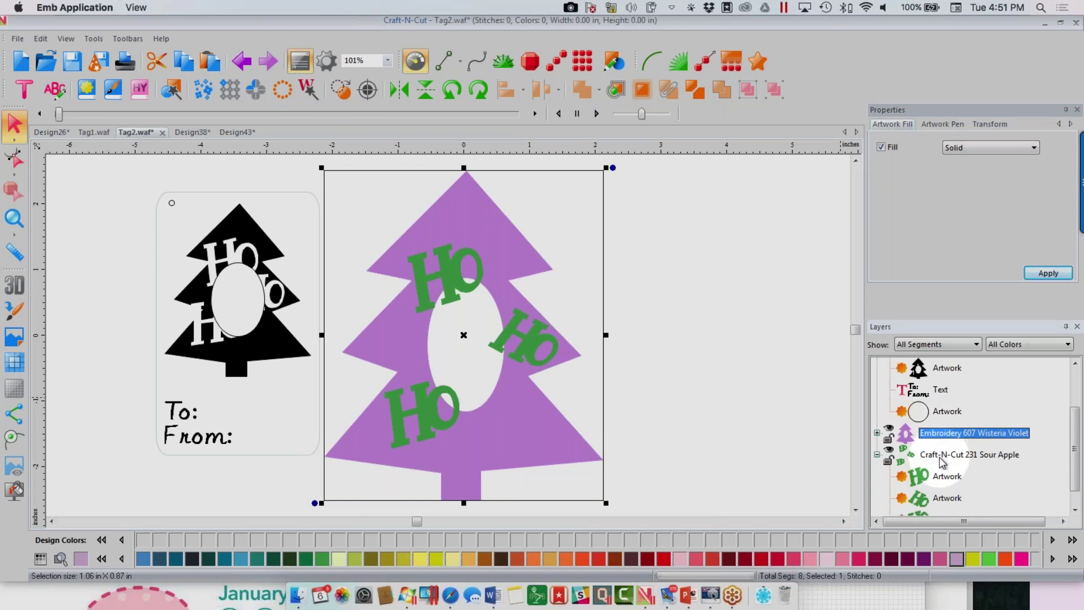
{"action": "left_click", "coordinate": [941, 457], "text": "ctrl"}
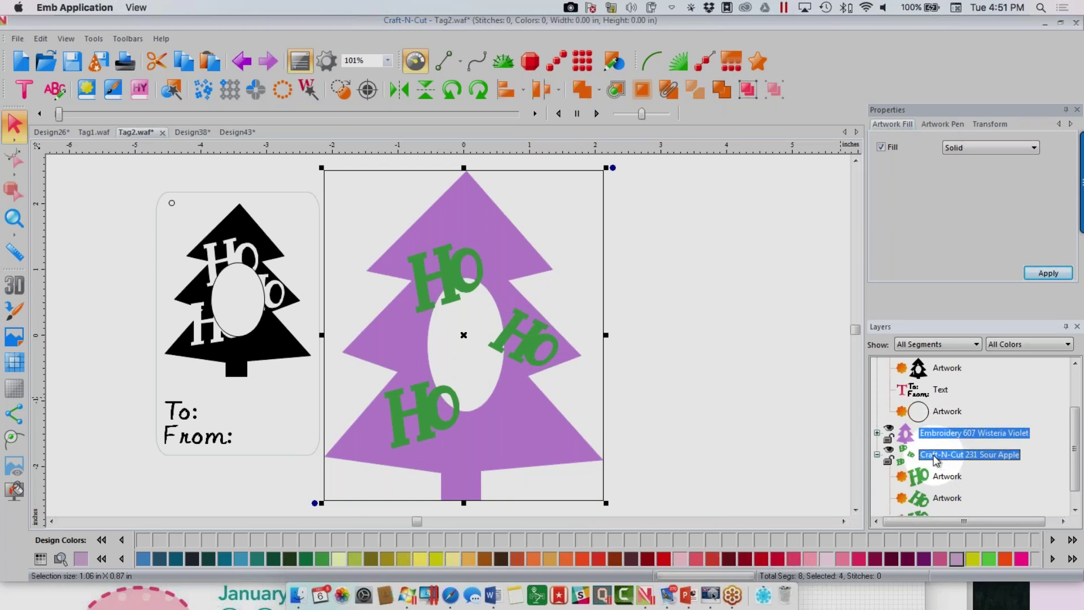
{"action": "left_click", "coordinate": [599, 97]}
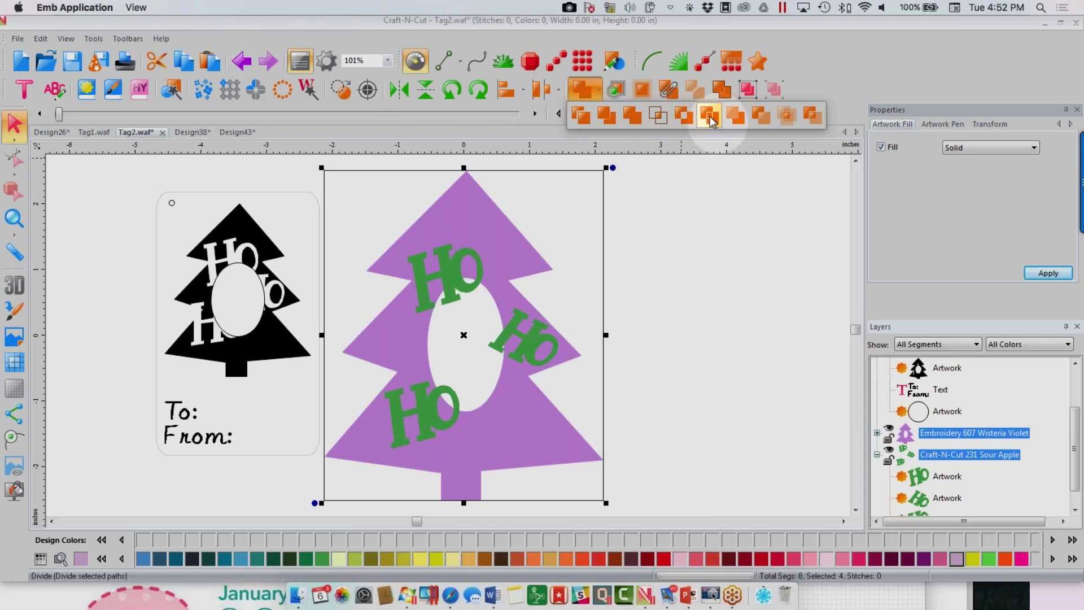
{"action": "left_click", "coordinate": [687, 116]}
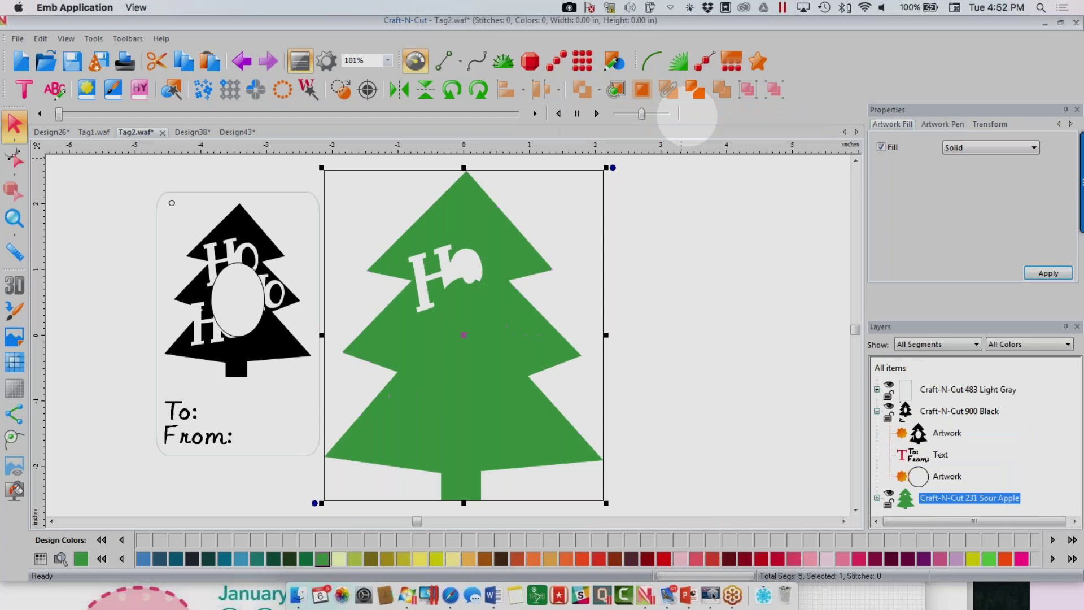
- Turn off the fill of the excluded tree to inspect its outlines, and undo both the fill change and the Exclude
{"action": "left_click", "coordinate": [881, 146]}
{"action": "left_click", "coordinate": [1048, 272]}
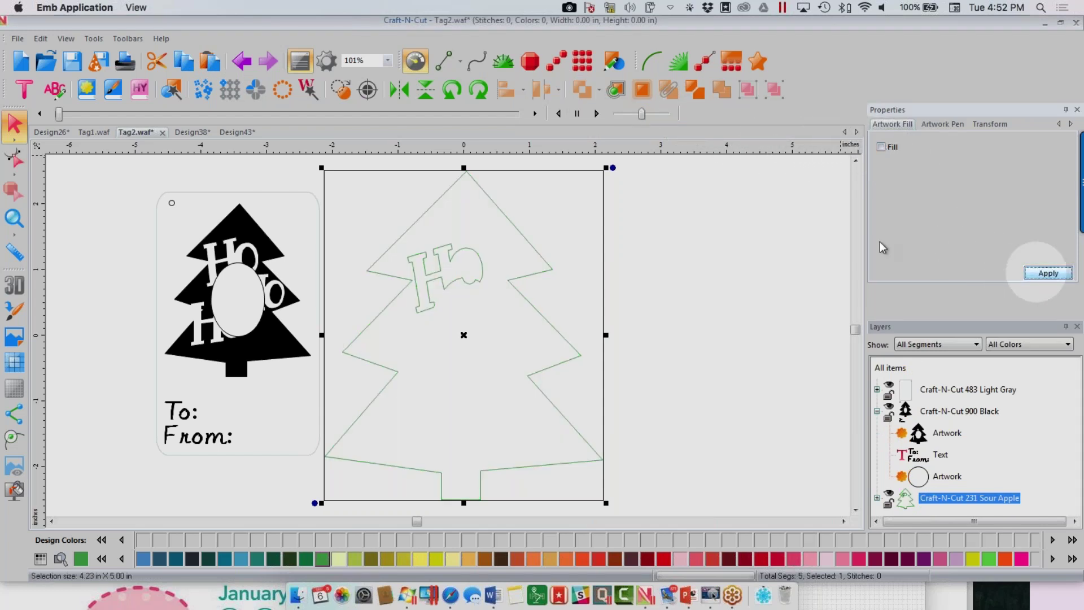
{"action": "left_click", "coordinate": [242, 60]}
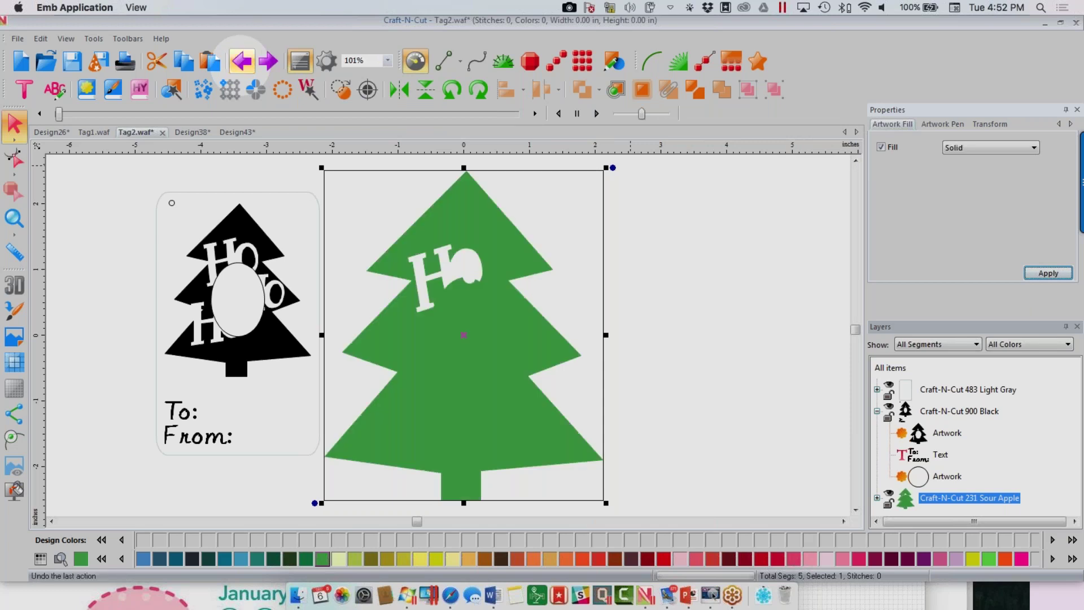
{"action": "left_click", "coordinate": [242, 60]}
- Nudge the upper Ho up and left, the right Ho down, and the lower Ho left around the oval
{"action": "left_click_drag", "start_coordinate": [333, 166], "coordinate": [622, 551]}
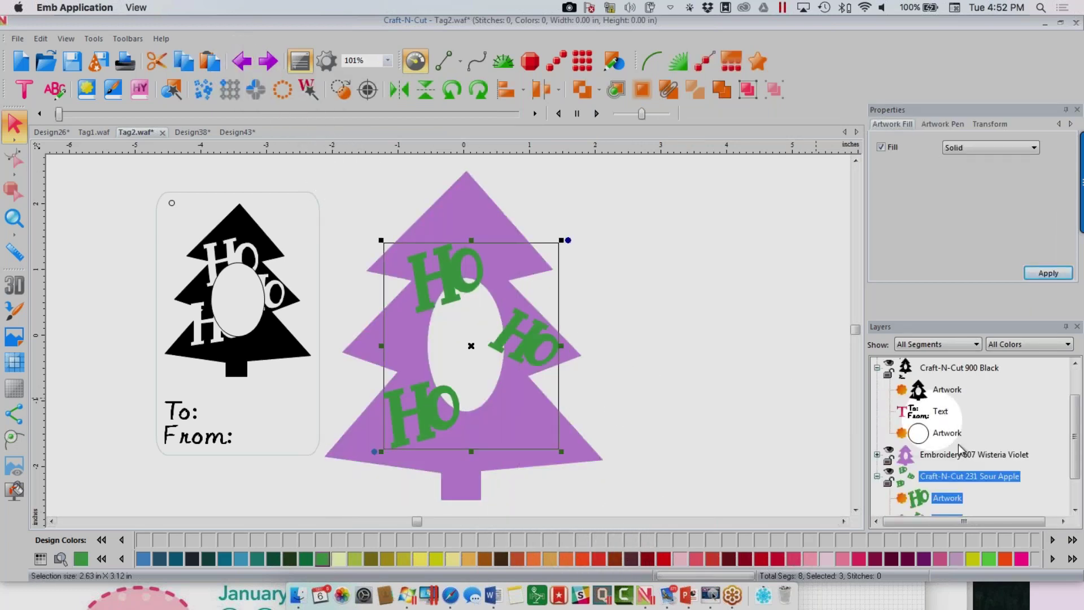
{"action": "left_click", "coordinate": [968, 462]}
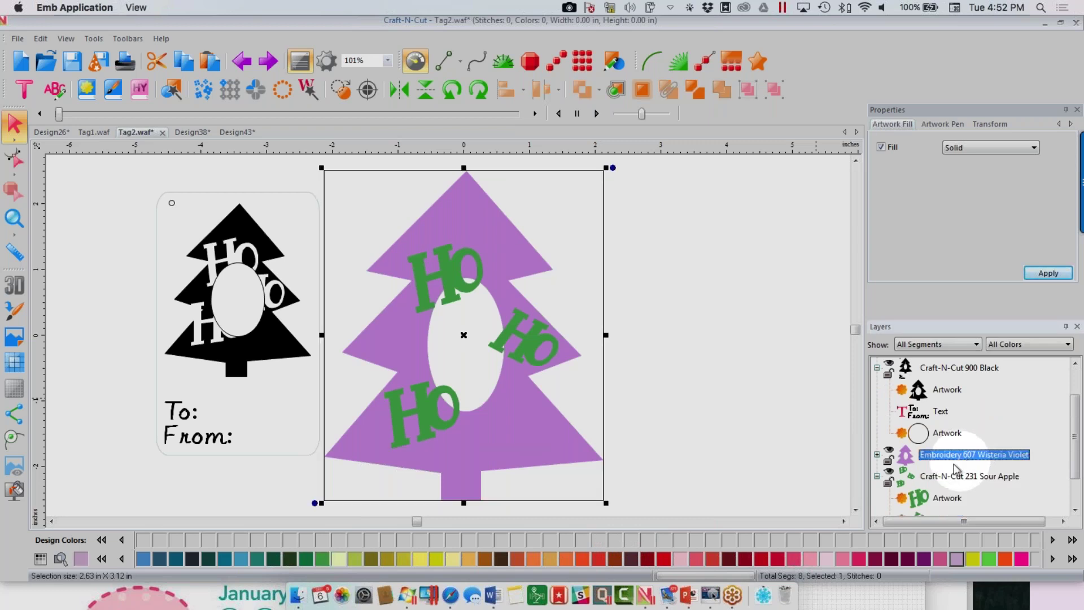
{"action": "left_click", "coordinate": [806, 370]}
{"action": "left_click", "coordinate": [477, 294]}
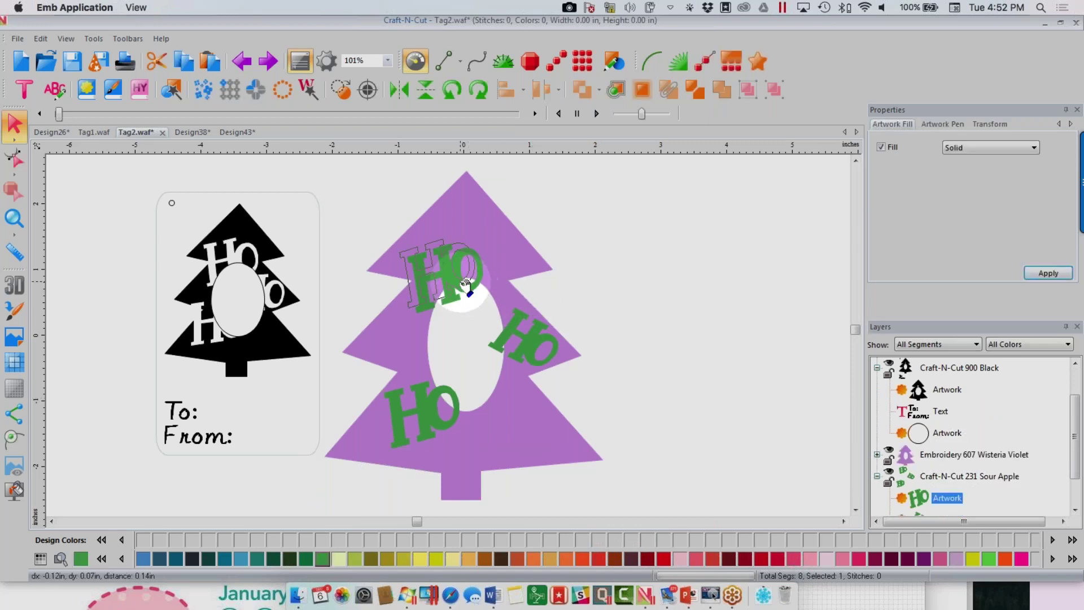
{"action": "left_click_drag", "start_coordinate": [518, 357], "coordinate": [521, 363]}
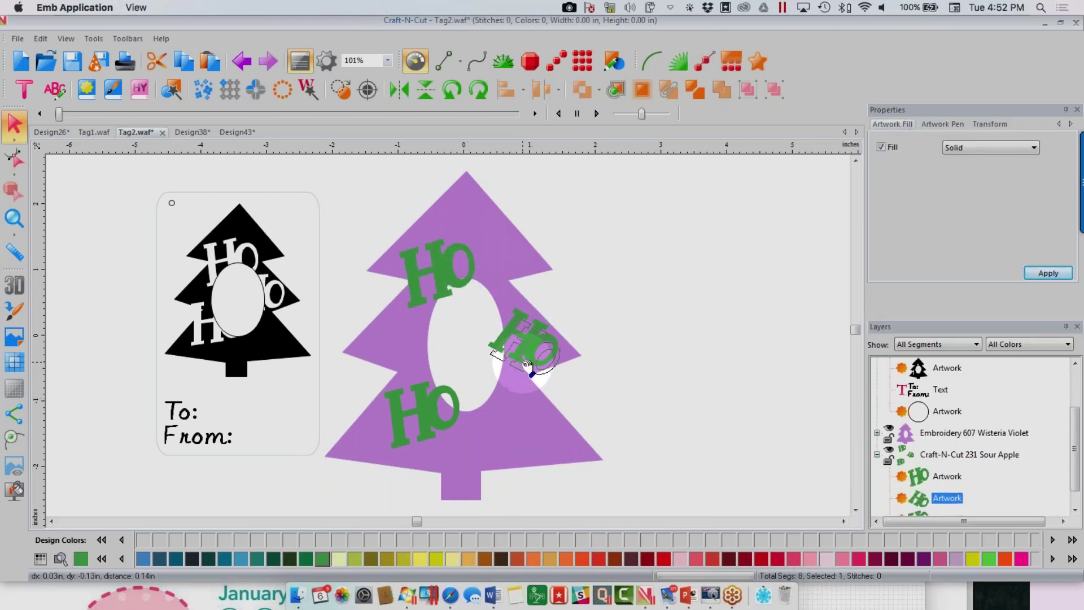
{"action": "left_click", "coordinate": [441, 421]}
- Exclude the repositioned Ho shapes from the violet tree as a test, and undo the operation
{"action": "left_click", "coordinate": [948, 410]}
{"action": "left_click", "coordinate": [967, 433], "text": "shift"}
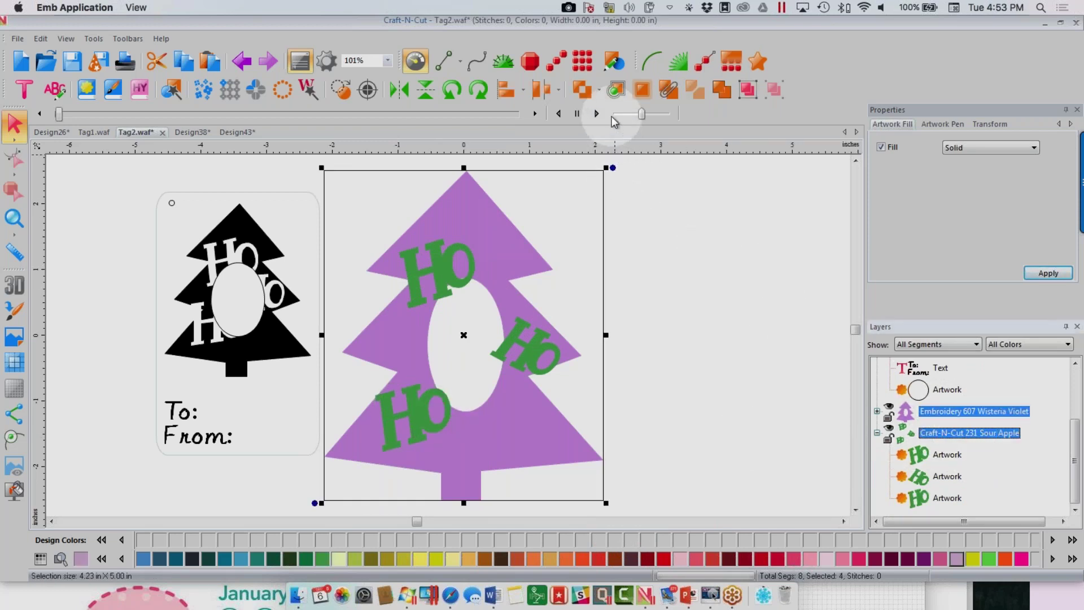
{"action": "left_click", "coordinate": [581, 89]}
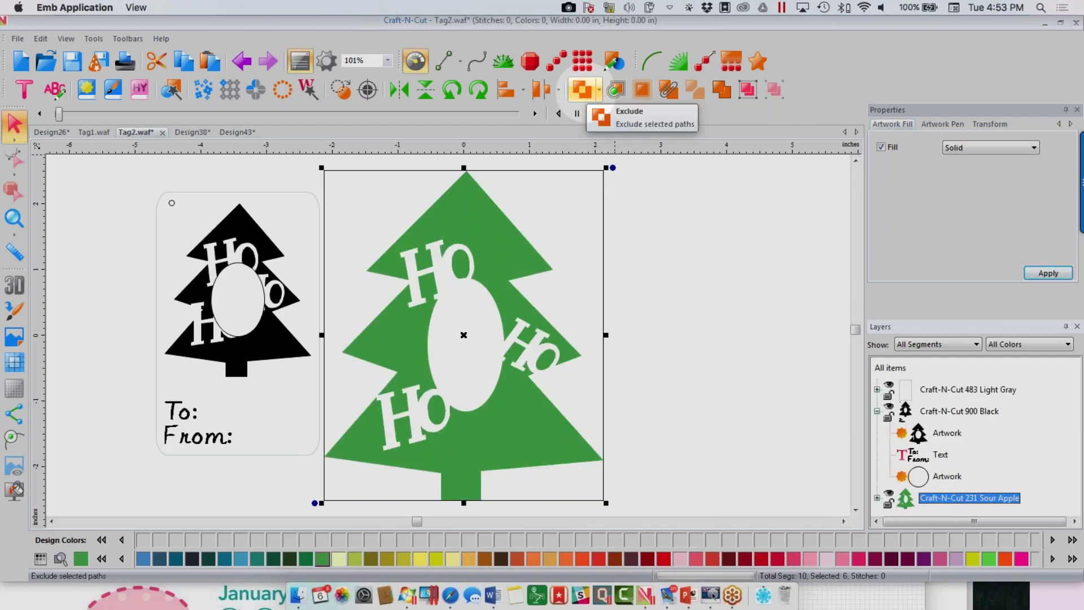
{"action": "left_click", "coordinate": [242, 61]}
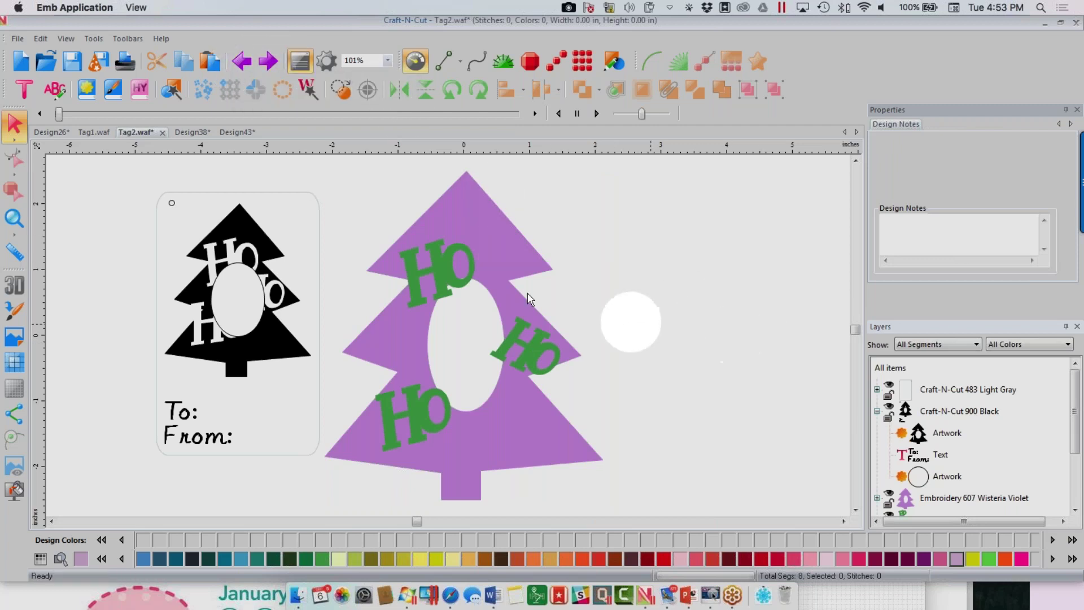
- Select the Wisteria Violet tree together with the Sour Apple Ho layer and apply Exclude to cut out the lettering
{"action": "left_click", "coordinate": [972, 498]}
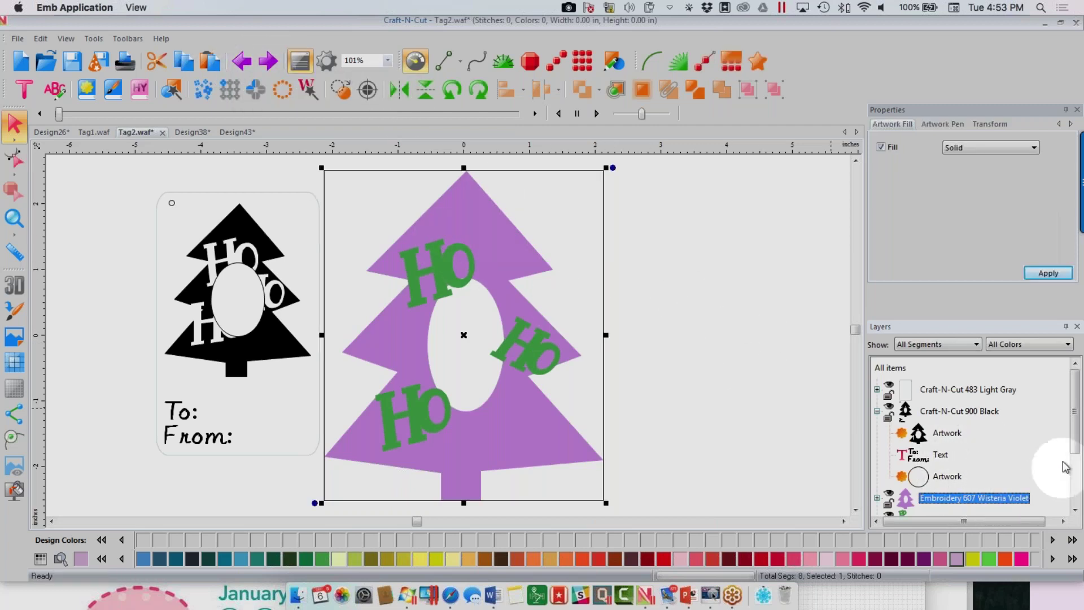
{"action": "left_click_drag", "start_coordinate": [1075, 435], "coordinate": [1077, 477]}
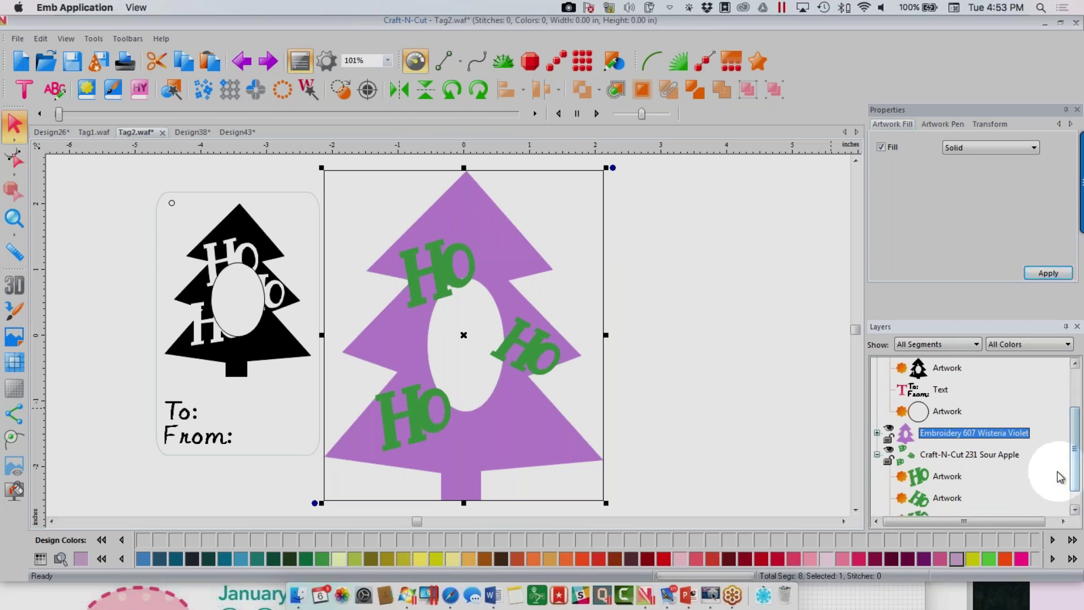
{"action": "left_click", "coordinate": [998, 455], "text": "ctrl"}
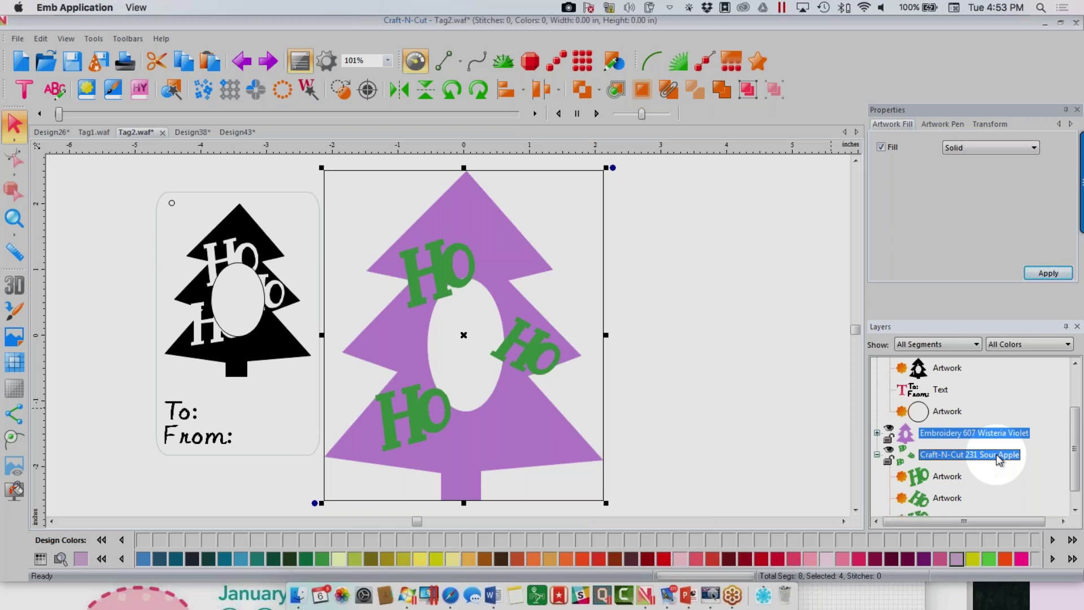
{"action": "left_click", "coordinate": [585, 91]}
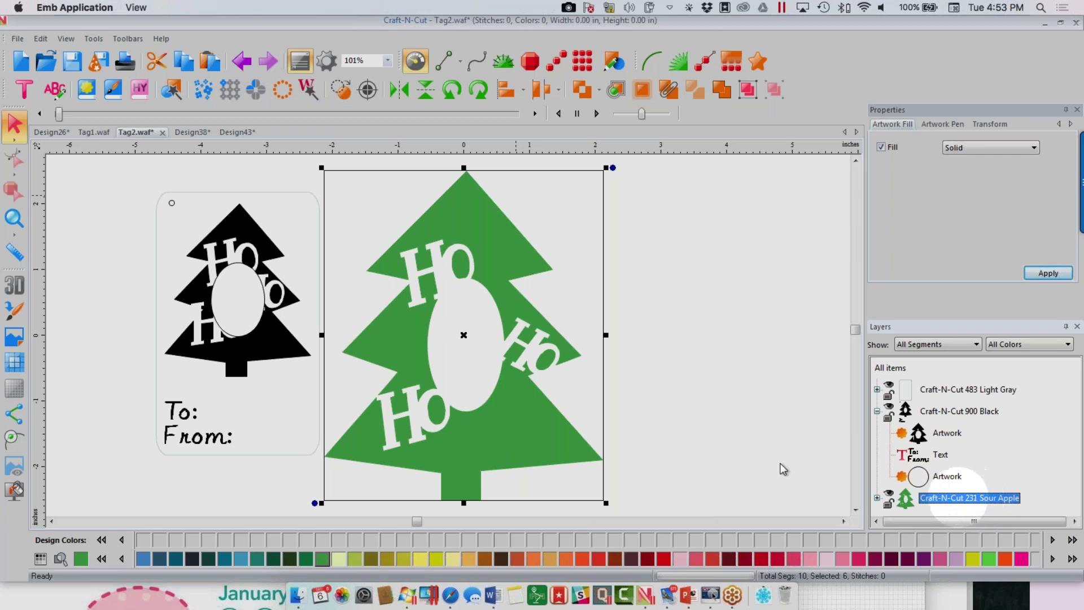
- Add Craft-N-Cut 900 Black to the design colors and recolor the cut-out green tree with it
{"action": "left_click", "coordinate": [61, 559]}
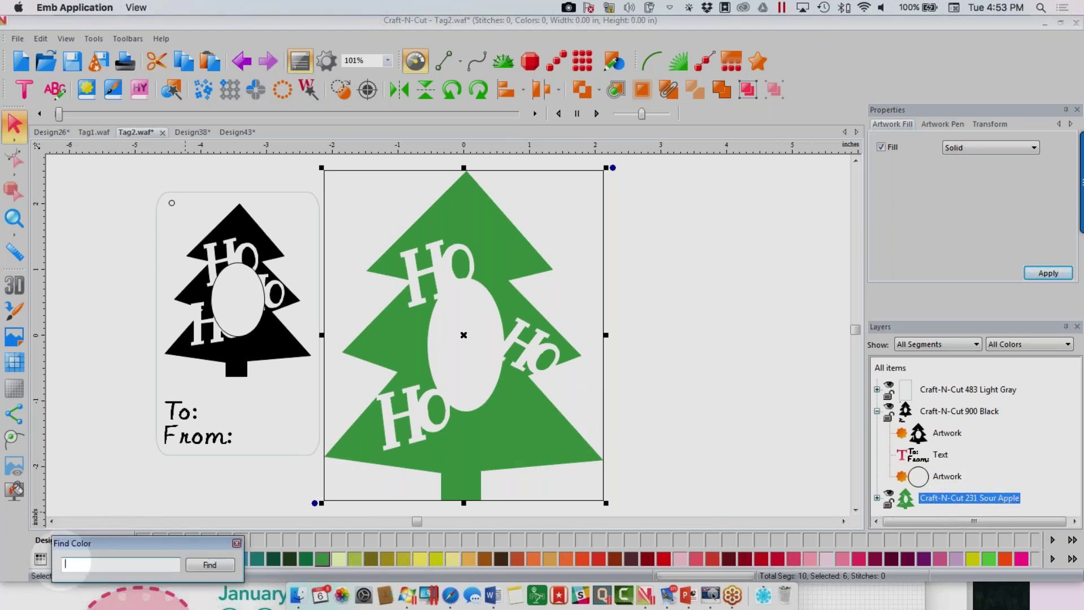
{"action": "key", "text": "Escape"}
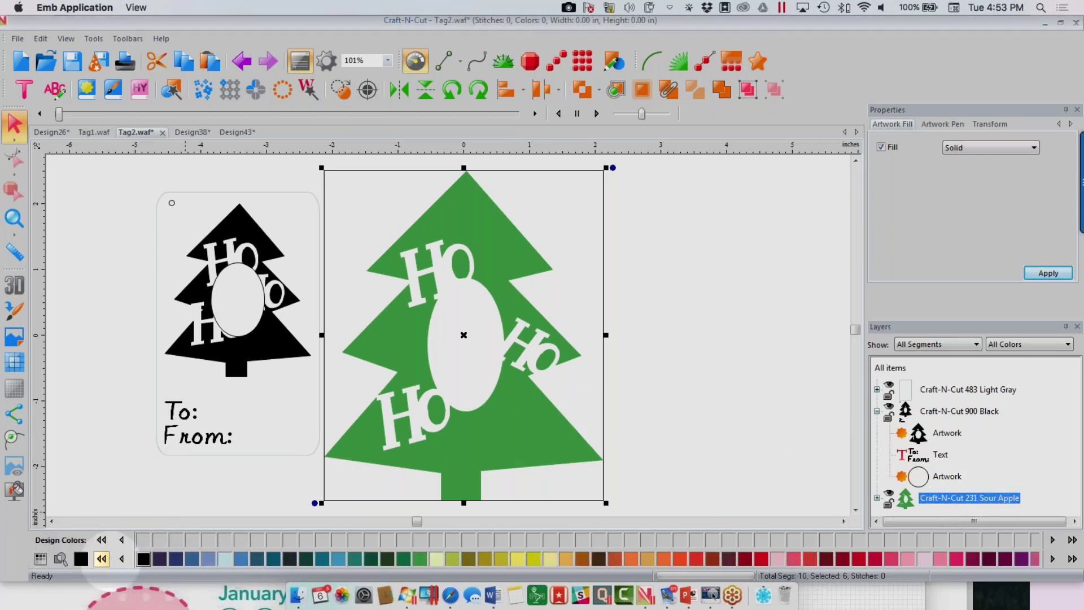
{"action": "right_click", "coordinate": [144, 559]}
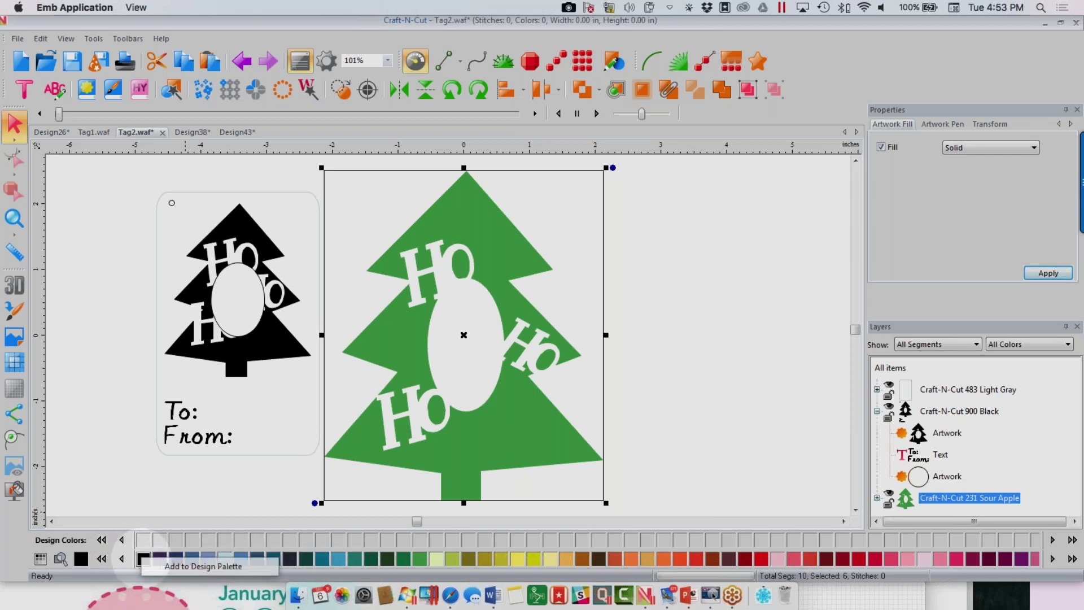
{"action": "left_click", "coordinate": [163, 567]}
{"action": "left_click", "coordinate": [143, 541]}
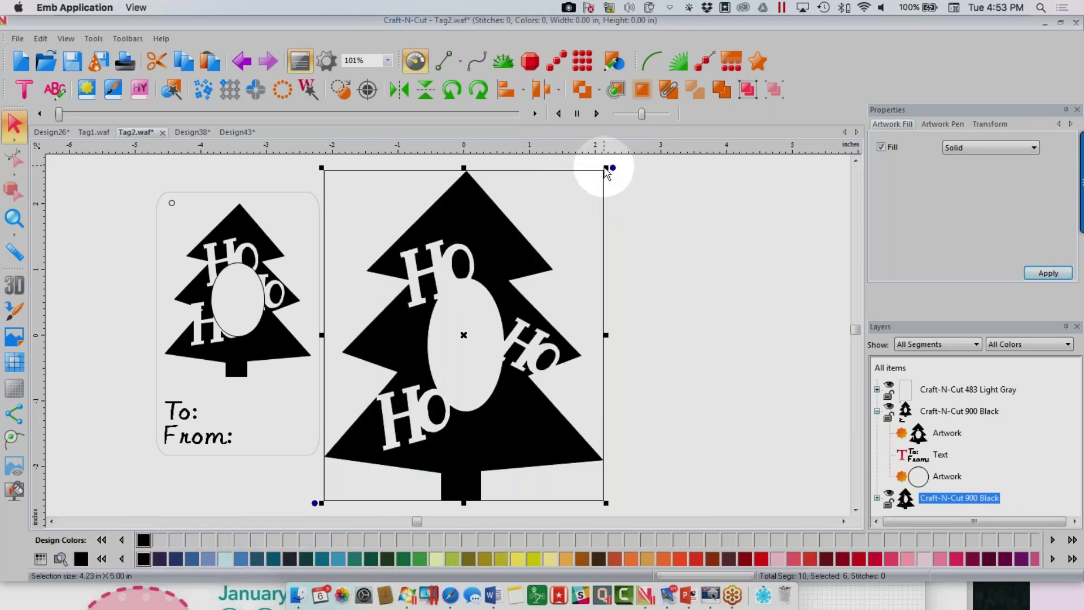
- Scale the black cut-out tree down to about 3.14 by 3.71 in and place it beside the tag
{"action": "left_click_drag", "start_coordinate": [613, 168], "coordinate": [552, 249]}
{"action": "left_click_drag", "start_coordinate": [421, 290], "coordinate": [460, 194]}
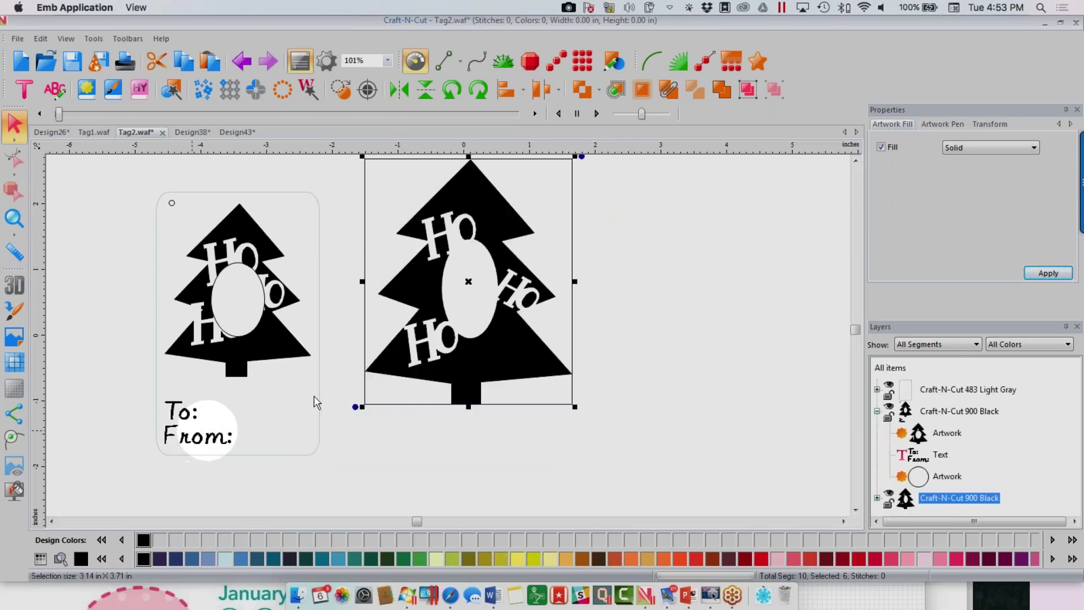
{"action": "left_click_drag", "start_coordinate": [445, 340], "coordinate": [519, 387]}
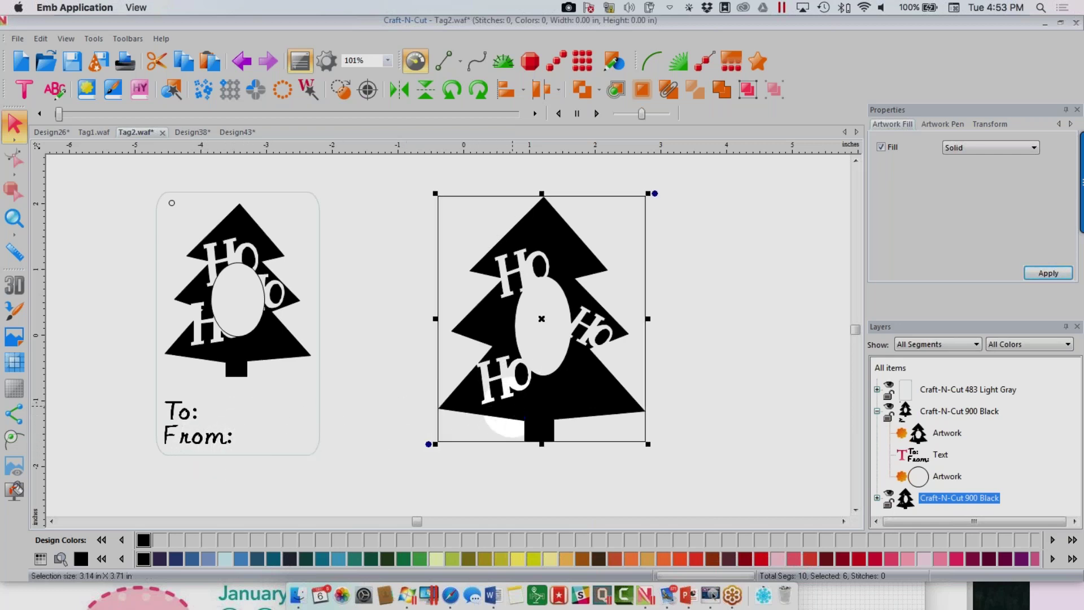
- Delete the scaled demonstration tree and save the remaining tag as Tag2 in Floriani WAF format in the Webinar folder
{"action": "right_click", "coordinate": [508, 421]}
{"action": "left_click", "coordinate": [544, 213]}
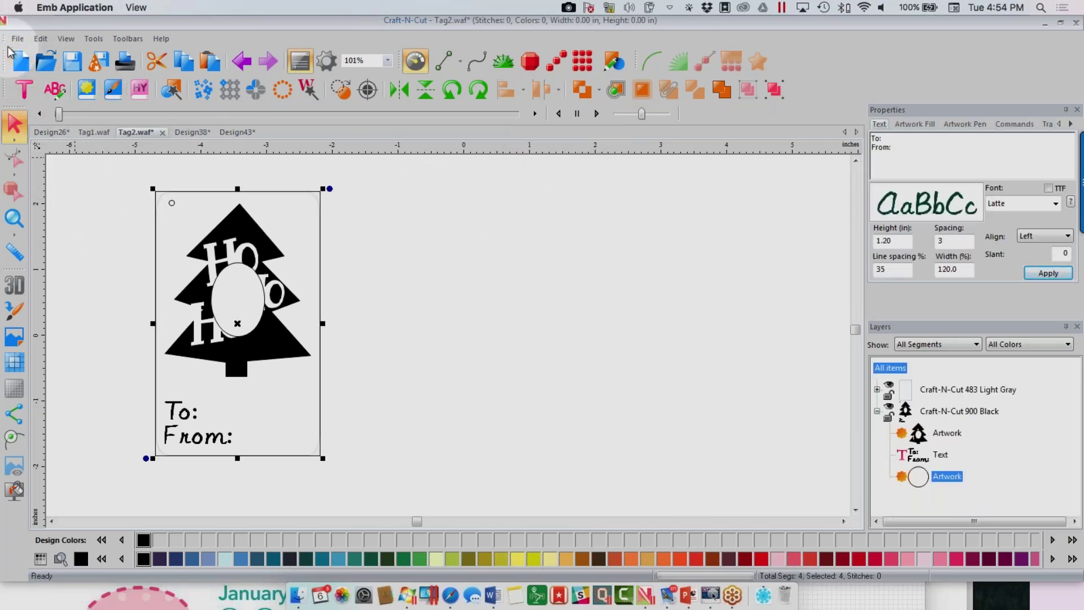
{"action": "left_click", "coordinate": [13, 38]}
{"action": "left_click", "coordinate": [37, 95]}
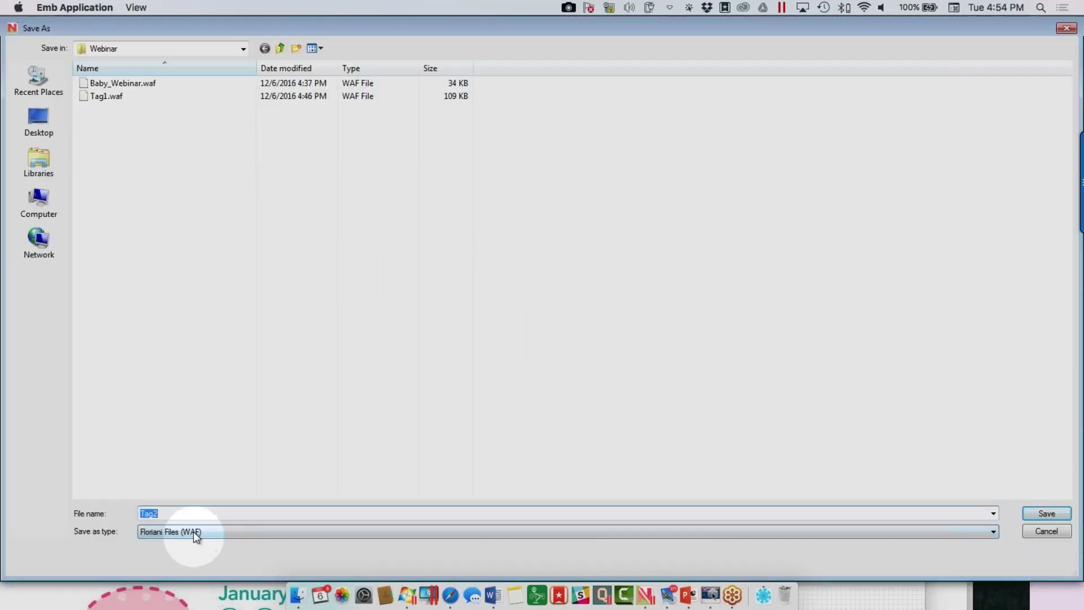
{"action": "left_click", "coordinate": [1067, 519]}
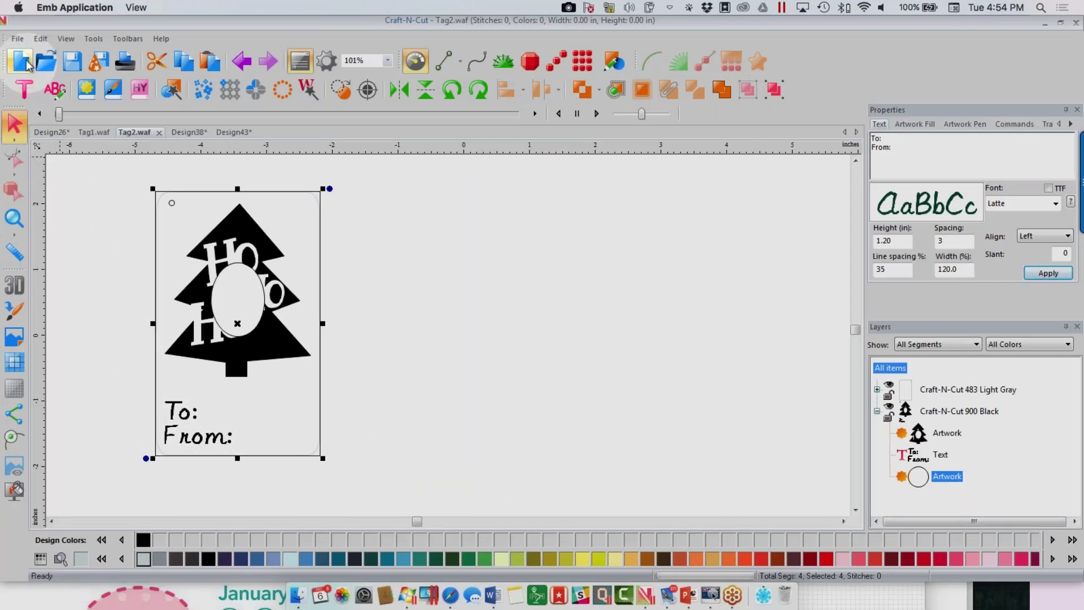
- Start an image export of the tag and browse to Desktop > CNC_Webinar_2016 > Dec2016 > Webinar
{"action": "left_click", "coordinate": [19, 39]}
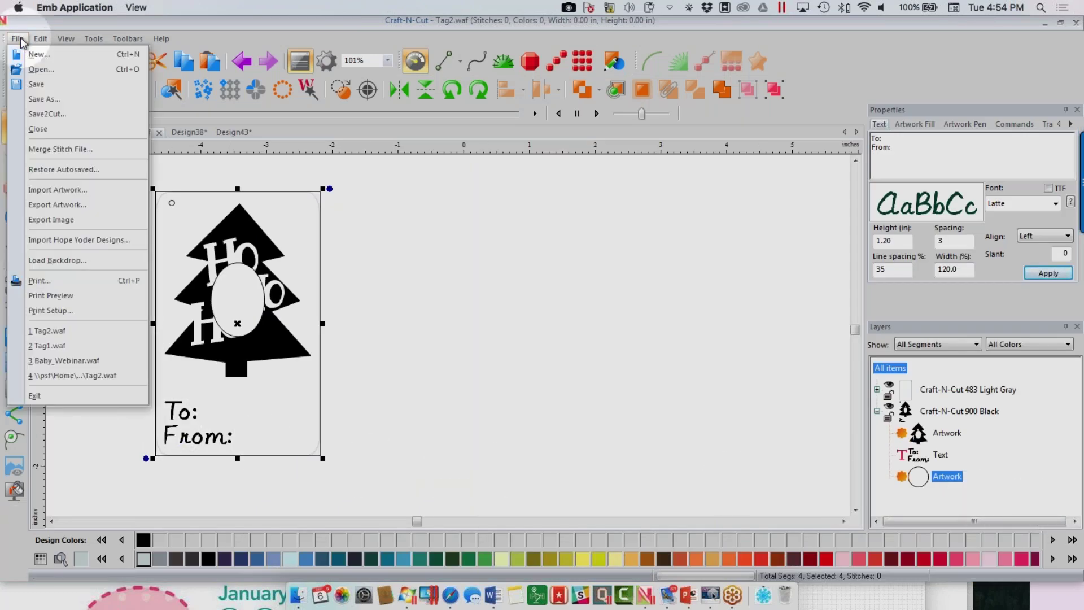
{"action": "left_click", "coordinate": [40, 220]}
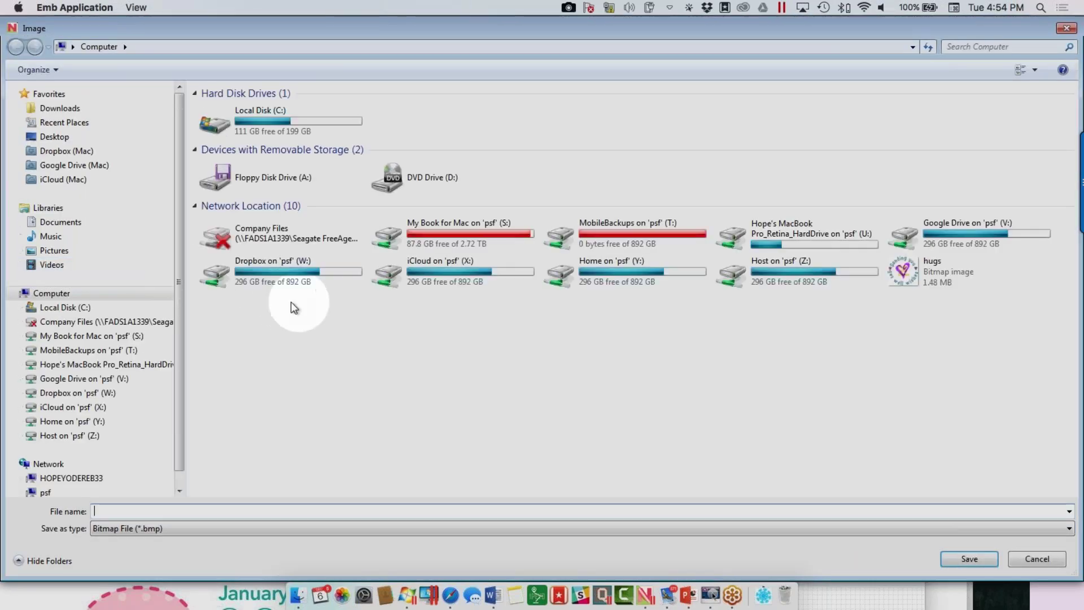
{"action": "left_click", "coordinate": [53, 136]}
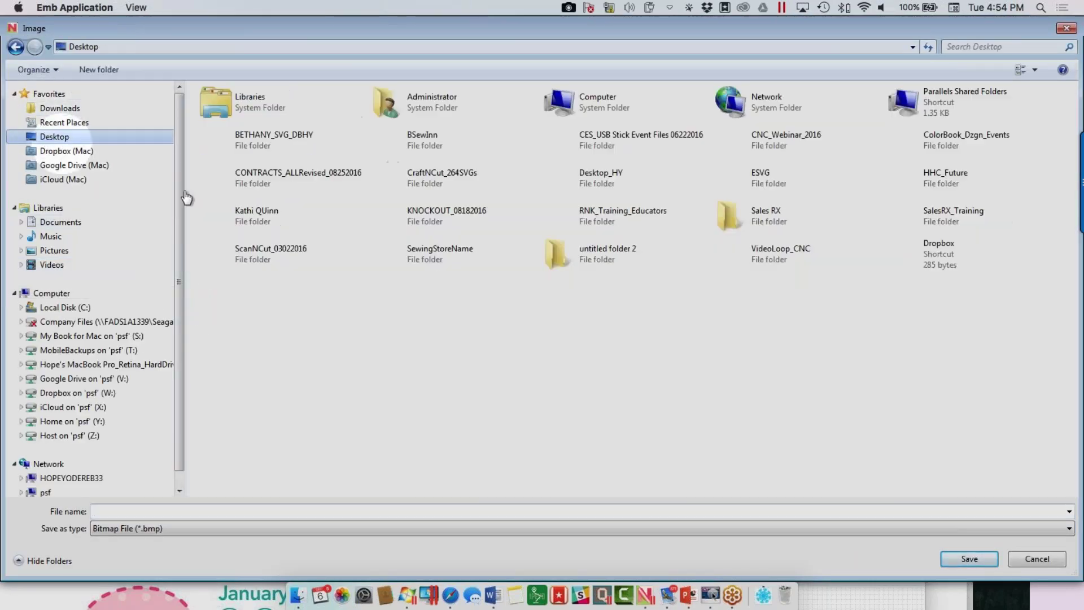
{"action": "double_click", "coordinate": [787, 137]}
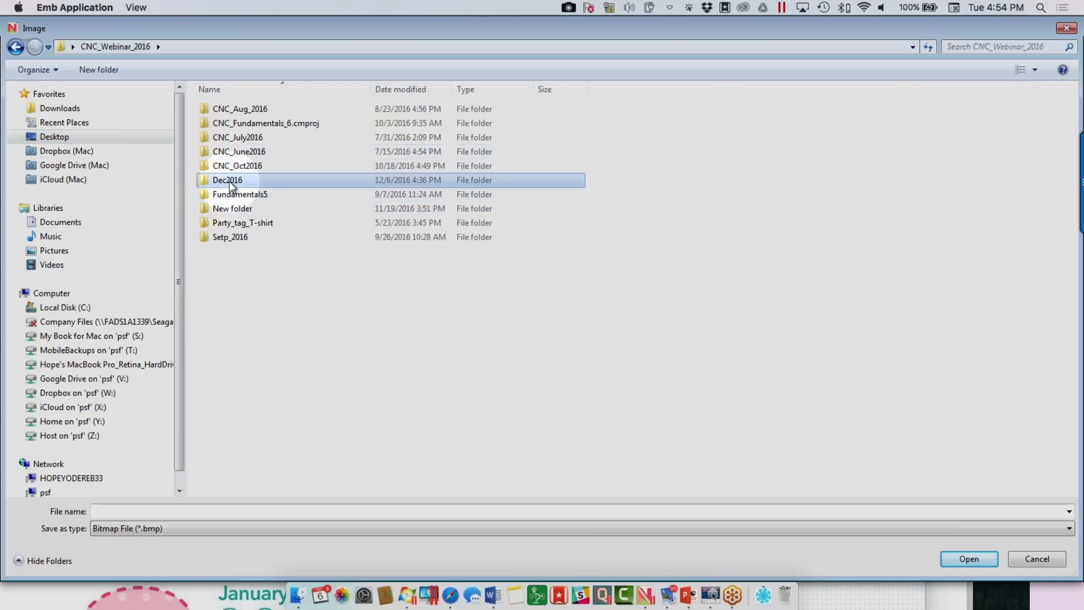
{"action": "double_click", "coordinate": [229, 180]}
{"action": "double_click", "coordinate": [229, 138]}
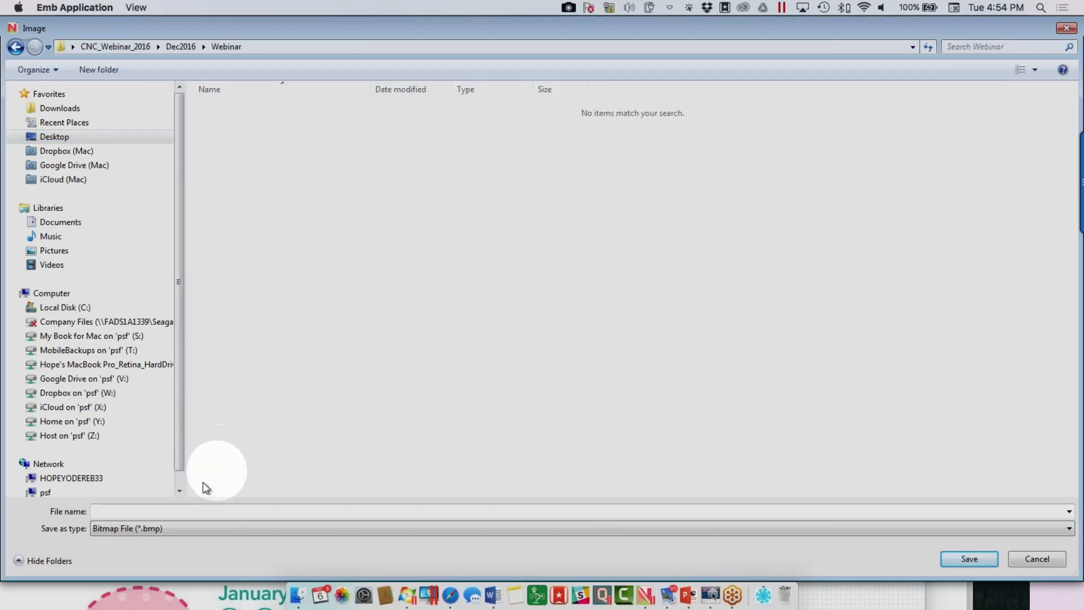
- Name the exported image CLICK, choose the PNG file format, and save it
{"action": "left_click", "coordinate": [184, 511]}
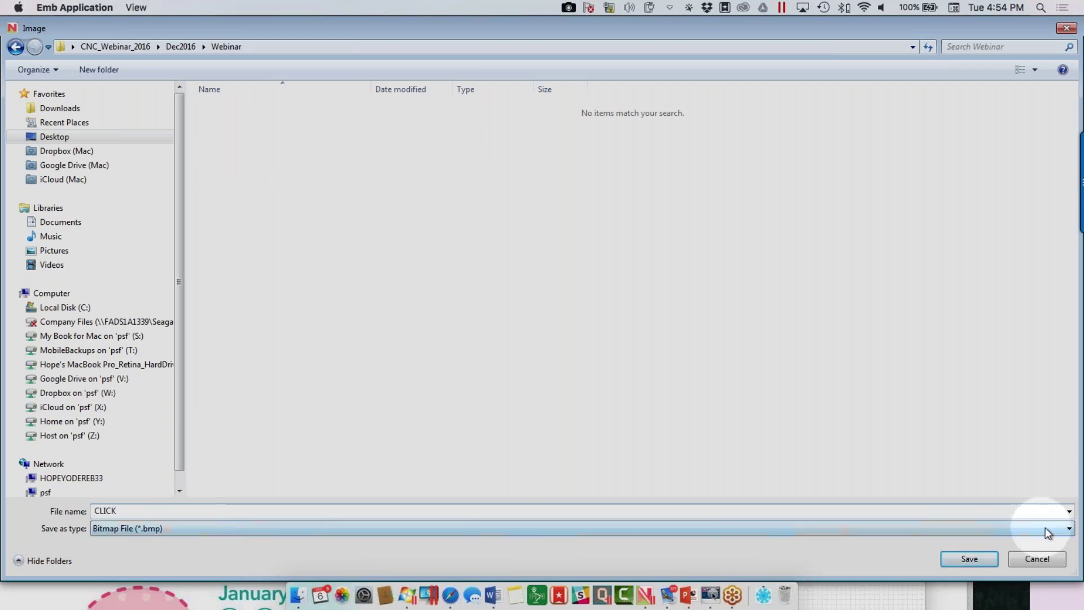
{"action": "left_click", "coordinate": [1065, 528]}
{"action": "left_click", "coordinate": [150, 562]}
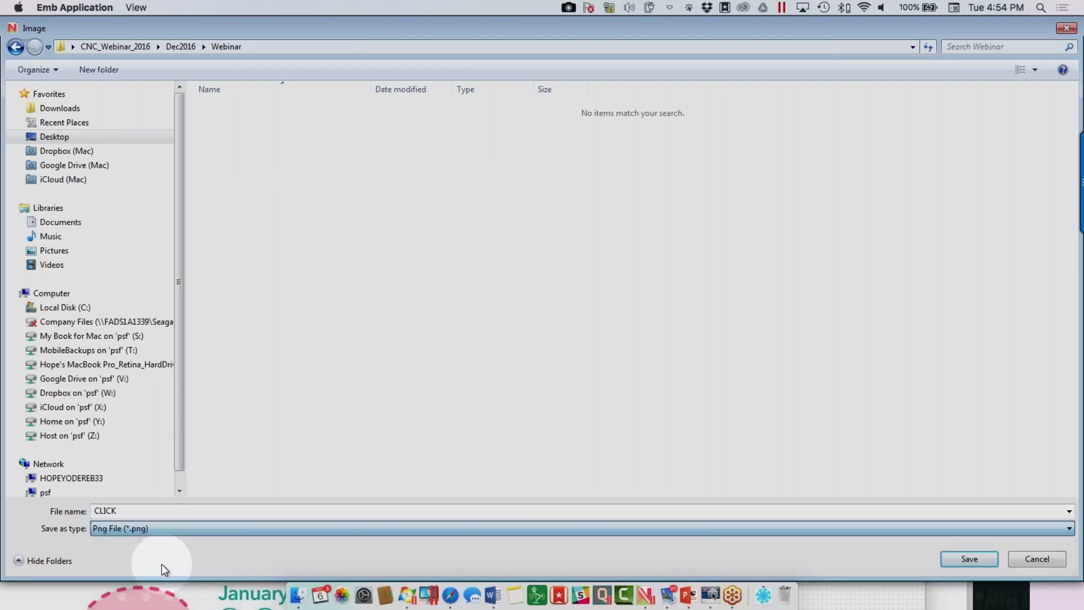
{"action": "left_click", "coordinate": [968, 560]}
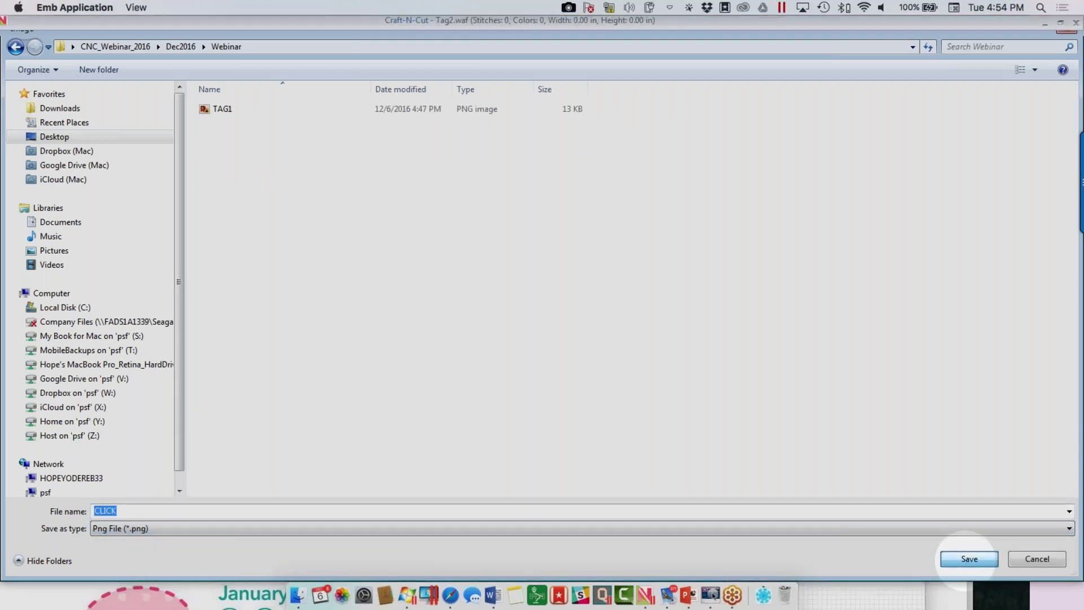
{"action": "left_click", "coordinate": [526, 354]}
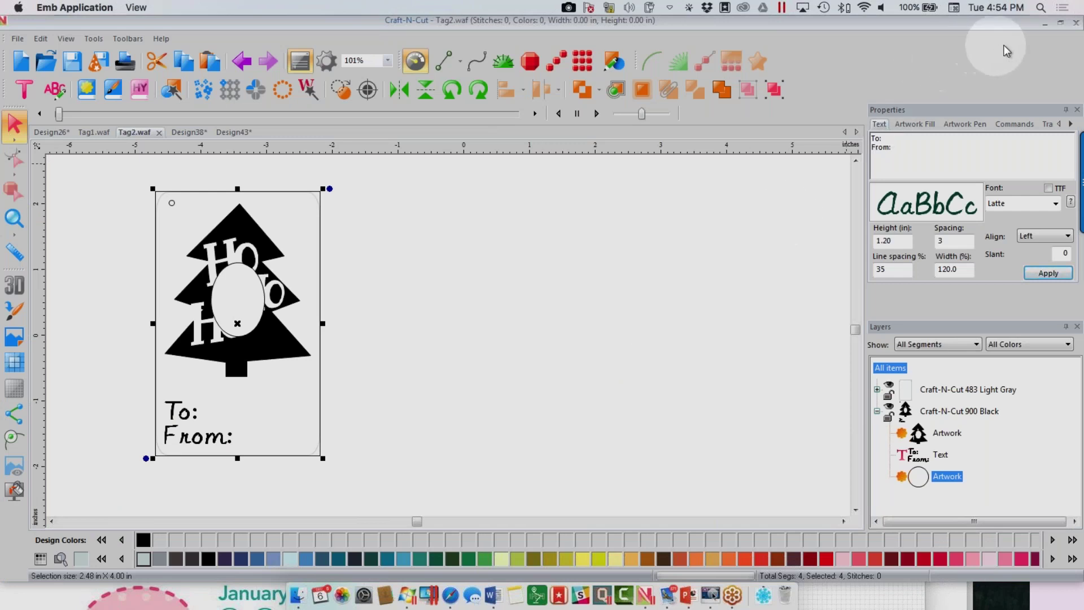
- Minimize Craft-N-Cut, close the Direcrtions_Pics Finder window, and move the browser and Word windows aside to expose the desktop folders
{"action": "left_click", "coordinate": [1046, 25]}
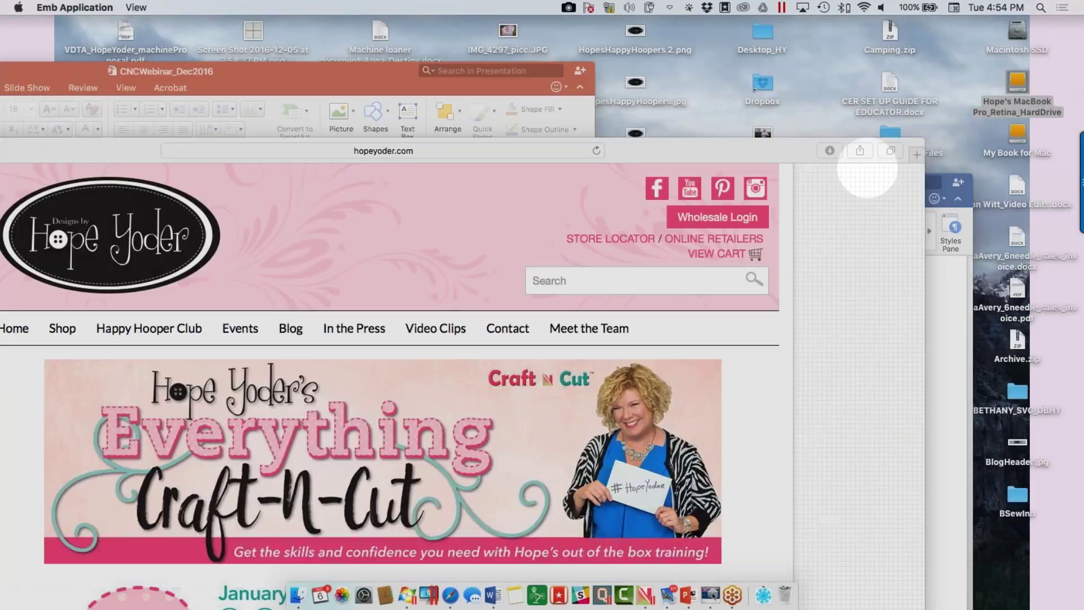
{"action": "left_click_drag", "start_coordinate": [640, 161], "coordinate": [501, 39]}
{"action": "left_click", "coordinate": [841, 298]}
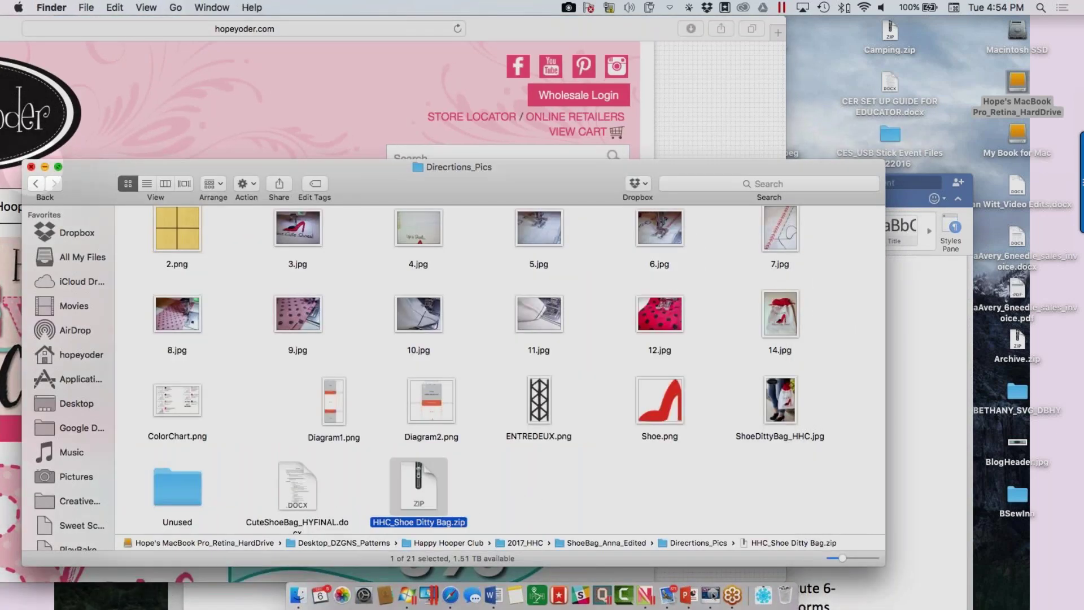
{"action": "left_click", "coordinate": [31, 167]}
{"action": "left_click", "coordinate": [826, 190]}
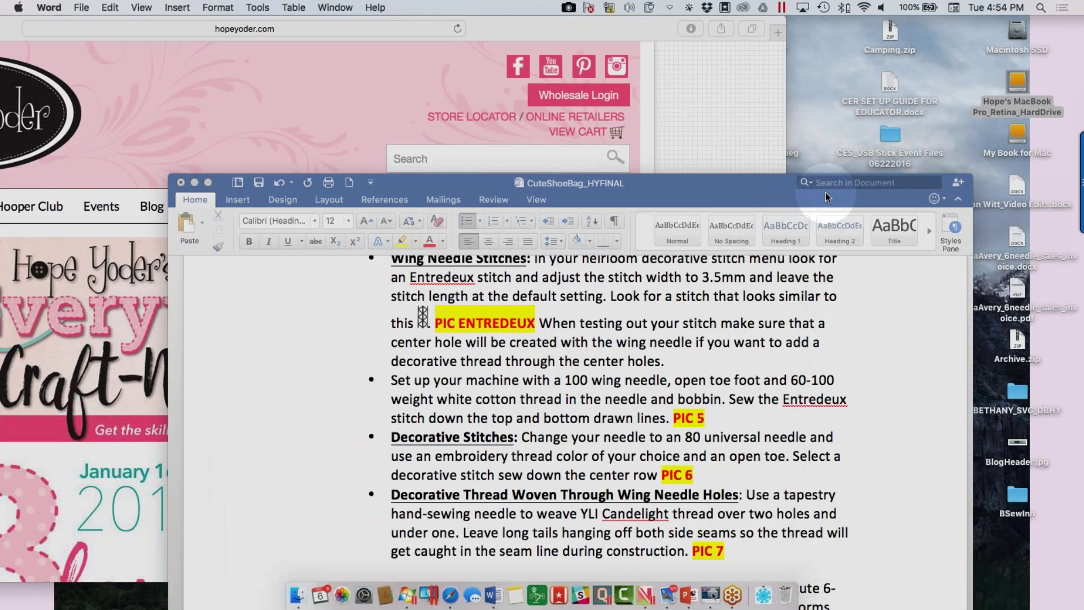
{"action": "left_click_drag", "start_coordinate": [595, 39], "coordinate": [747, 290]}
{"action": "left_click_drag", "start_coordinate": [760, 182], "coordinate": [501, 452]}
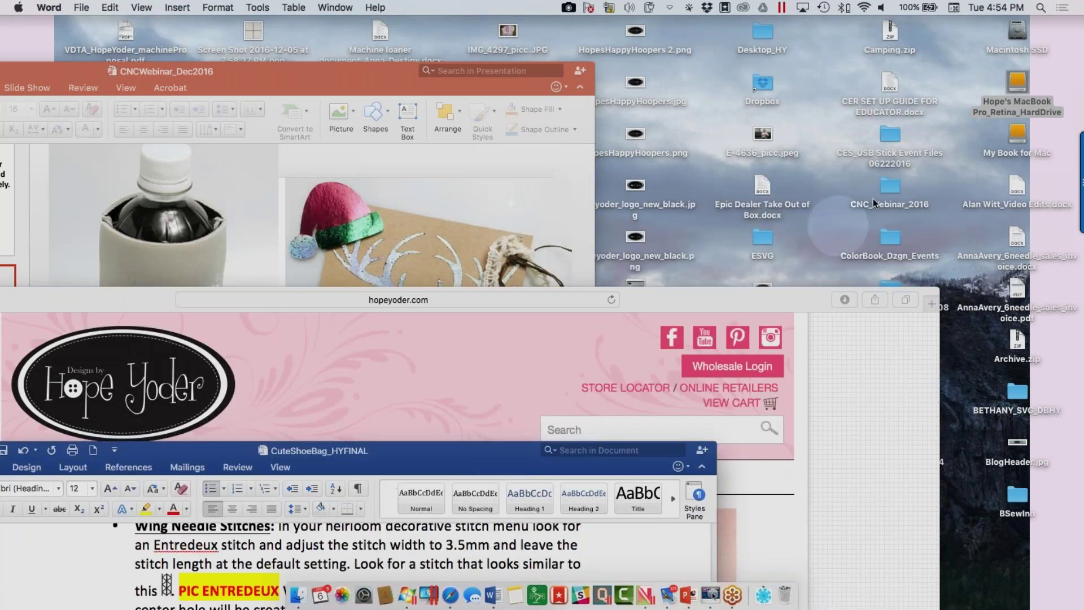
- Open the desktop folder CNC_Webinar_2016 > Dec2016 > Webinar in Finder and open CLICK.png in Preview
{"action": "double_click", "coordinate": [891, 188]}
{"action": "left_click", "coordinate": [554, 299]}
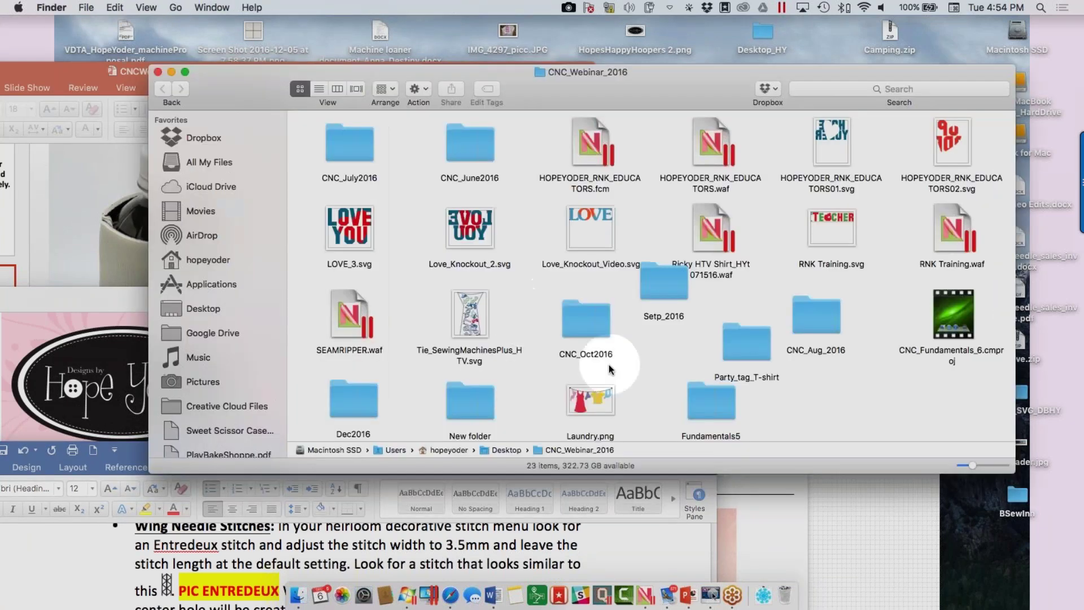
{"action": "double_click", "coordinate": [351, 392]}
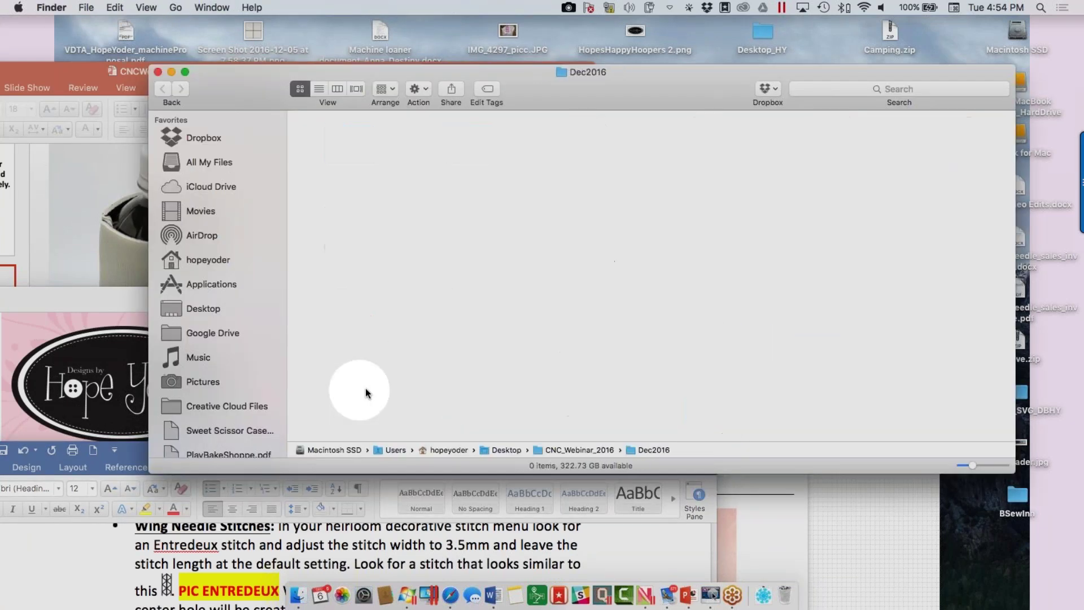
{"action": "left_click_drag", "start_coordinate": [562, 90], "coordinate": [443, 50]}
{"action": "double_click", "coordinate": [593, 345]}
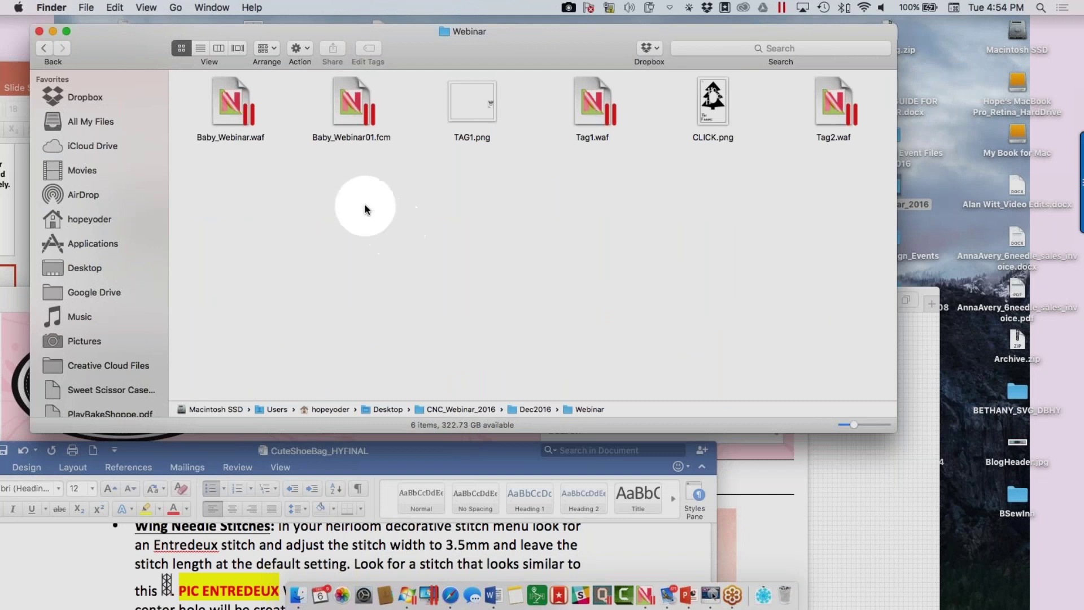
{"action": "double_click", "coordinate": [713, 101]}
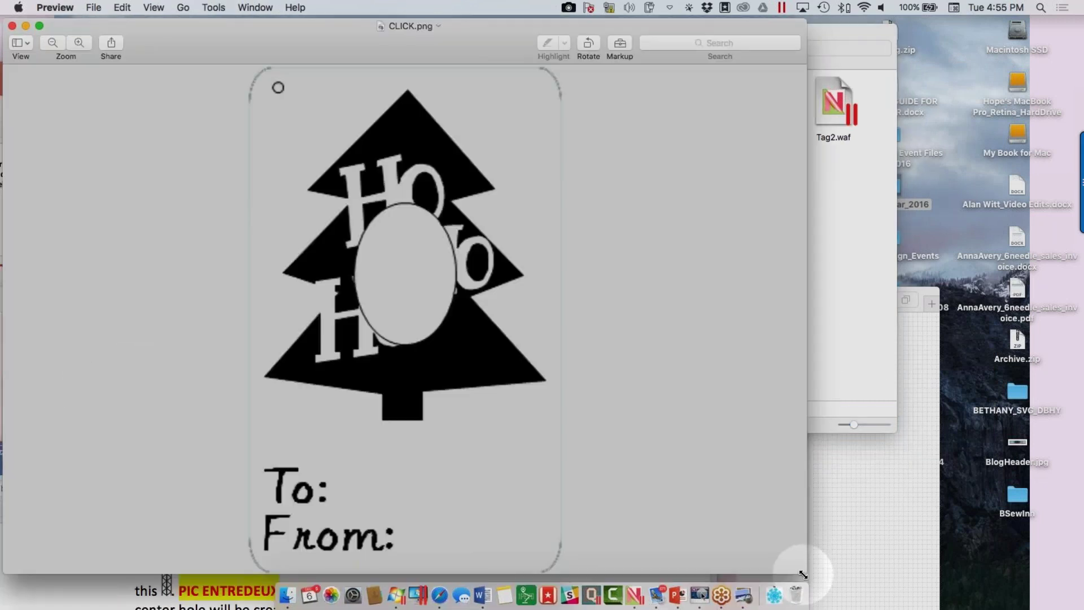
- Open the print settings for CLICK.png and set 6 copies per page
{"action": "left_click", "coordinate": [678, 596]}
{"action": "left_click", "coordinate": [546, 275]}
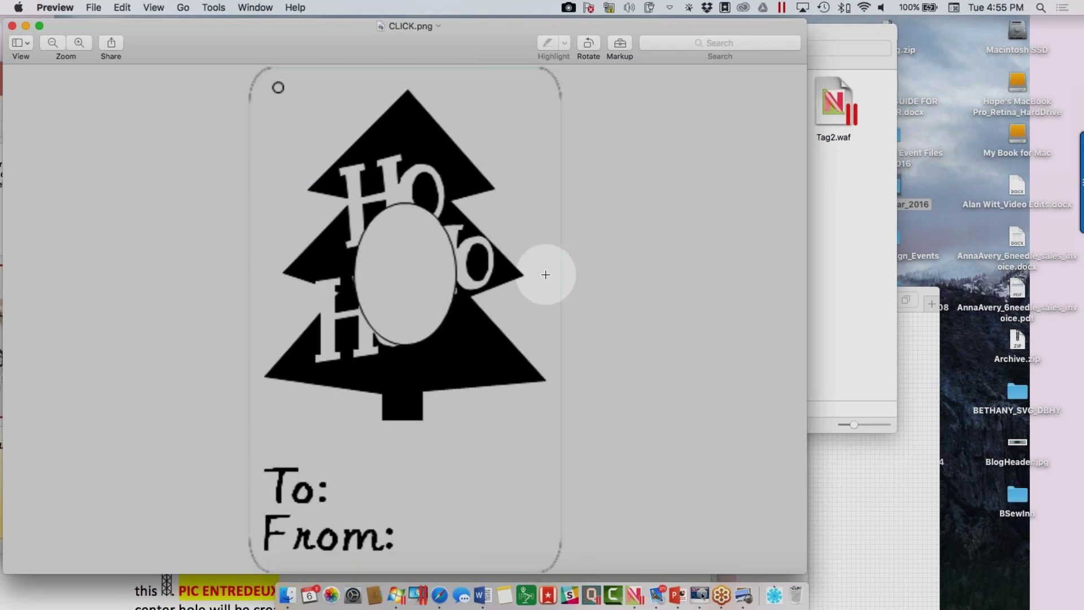
{"action": "key", "text": "super+p"}
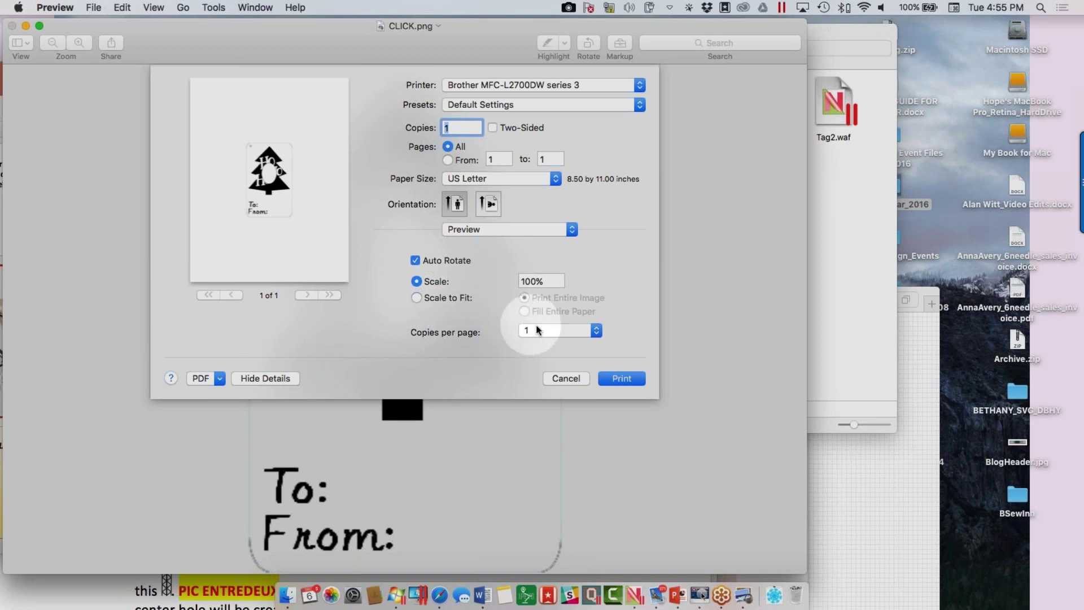
{"action": "left_click", "coordinate": [591, 332]}
{"action": "left_click", "coordinate": [537, 367]}
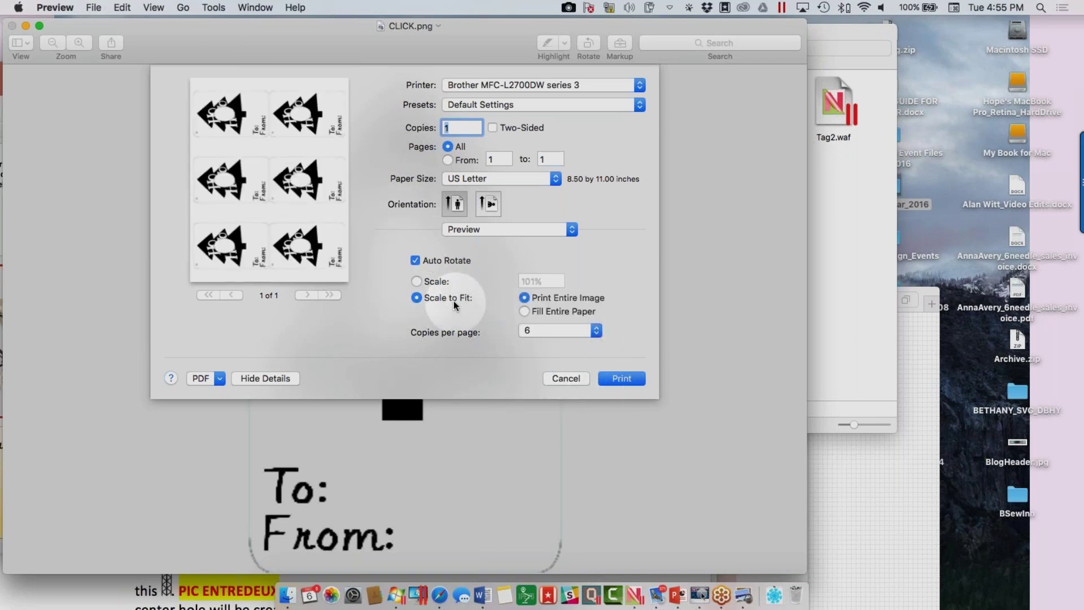
- Switch the print sizing from Scale to Fit to a fixed scale of 100%
{"action": "left_click", "coordinate": [419, 284]}
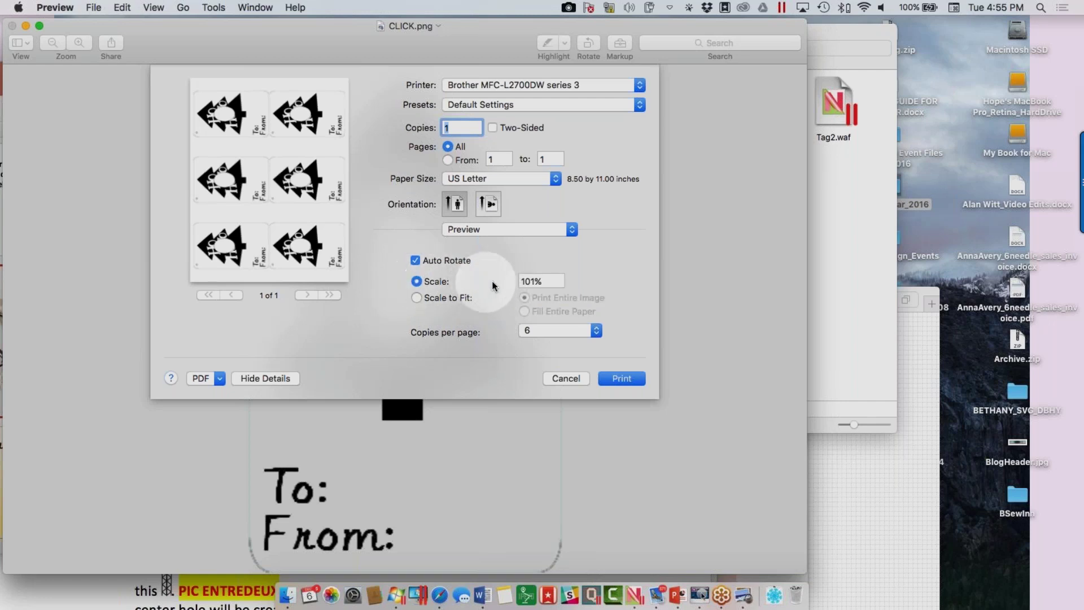
{"action": "double_click", "coordinate": [539, 281]}
{"action": "type", "text": "10"}
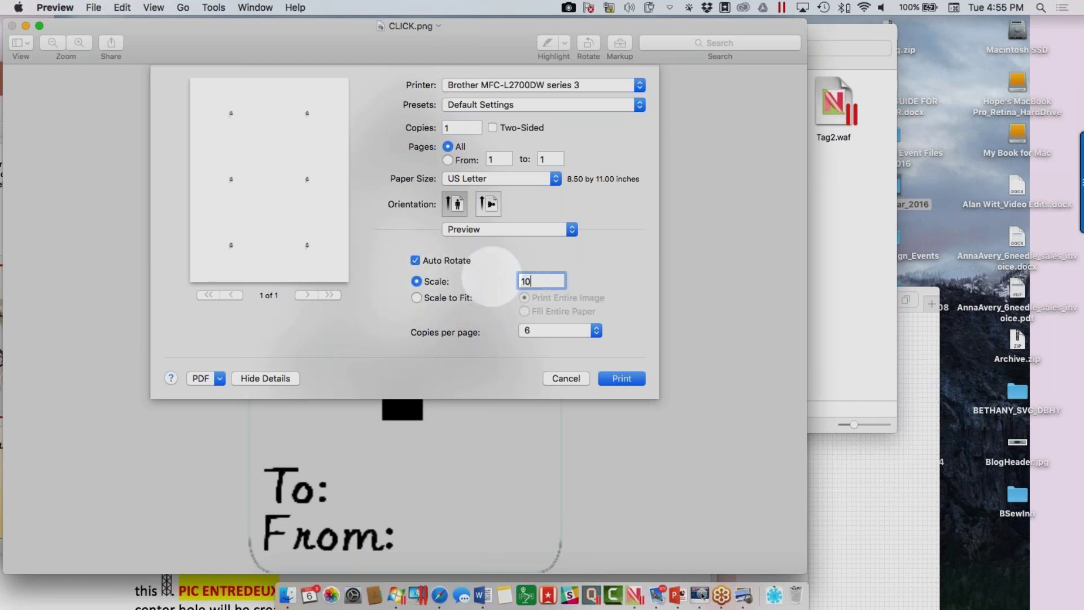
{"action": "type", "text": "0"}
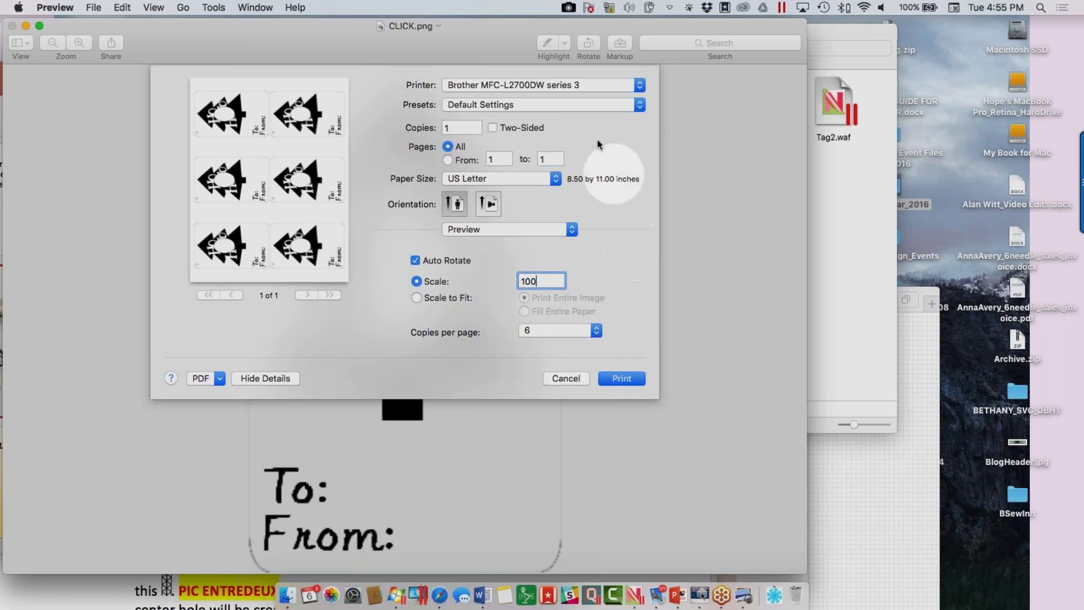
- Look through the available printers and the PDF output choices for the tag sheet without selecting any
{"action": "left_click", "coordinate": [636, 89]}
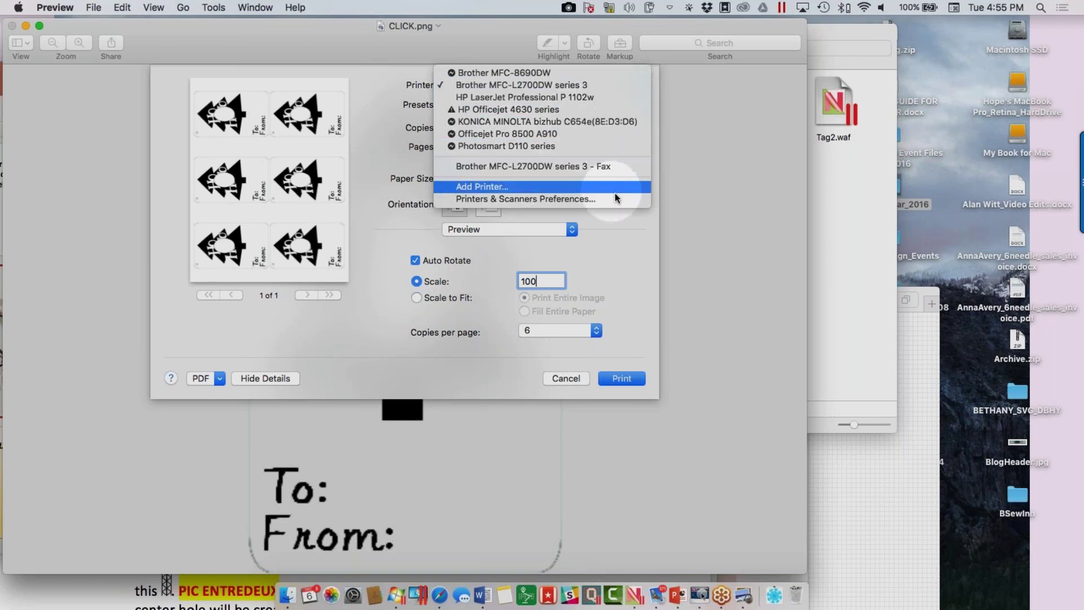
{"action": "left_click", "coordinate": [652, 244]}
{"action": "left_click", "coordinate": [219, 380]}
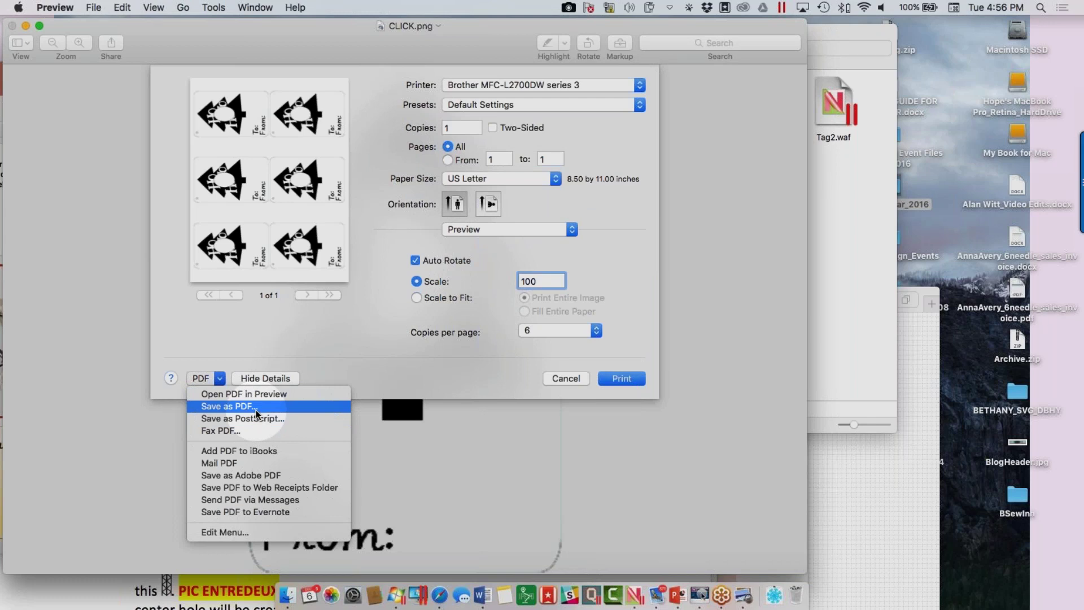
{"action": "left_click", "coordinate": [564, 378]}
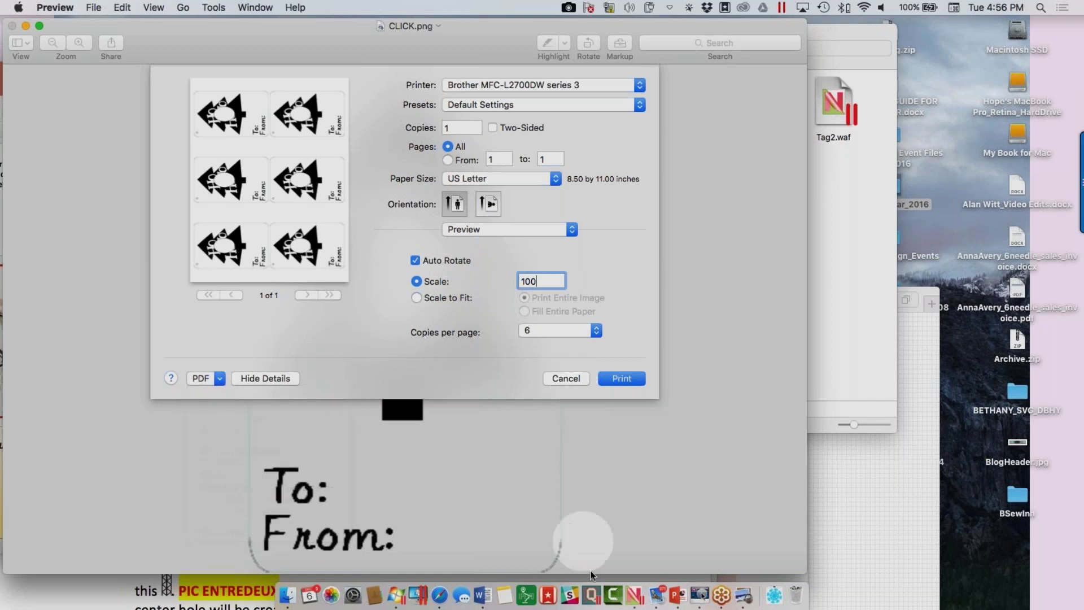
- Switch to the Safari window showing hopeyoder.com and reposition and enlarge it to show the full page width
{"action": "left_click", "coordinate": [829, 480]}
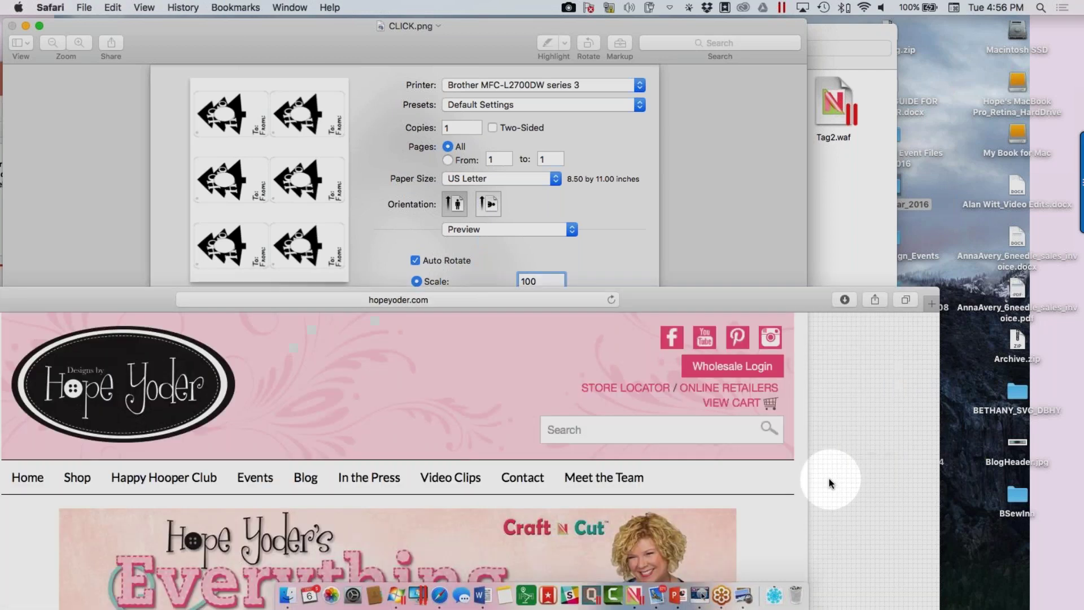
{"action": "left_click_drag", "start_coordinate": [692, 306], "coordinate": [667, 205]}
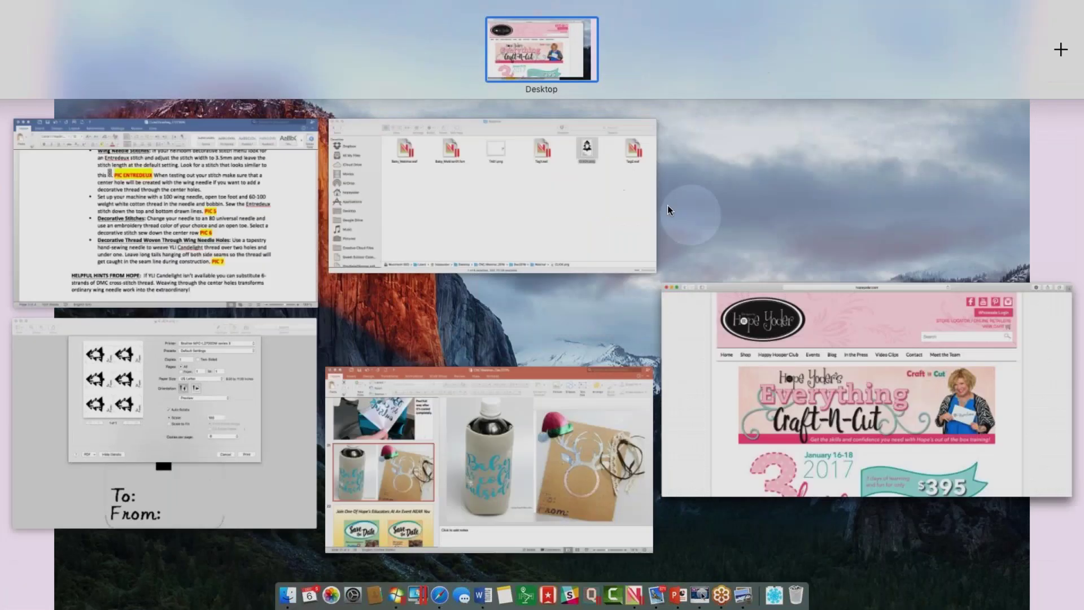
{"action": "left_click", "coordinate": [870, 384]}
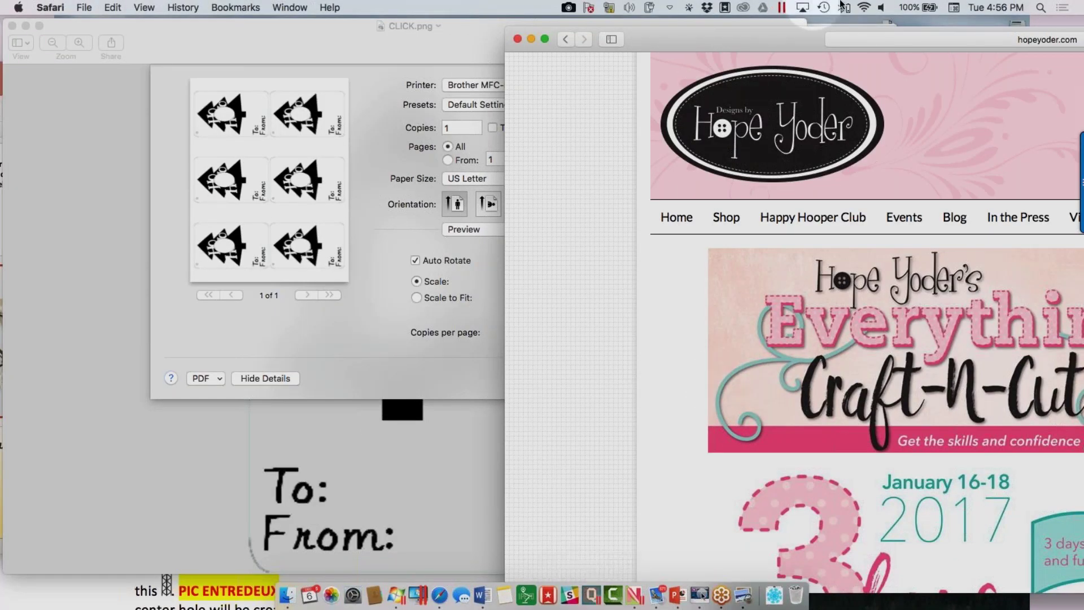
{"action": "double_click", "coordinate": [791, 39]}
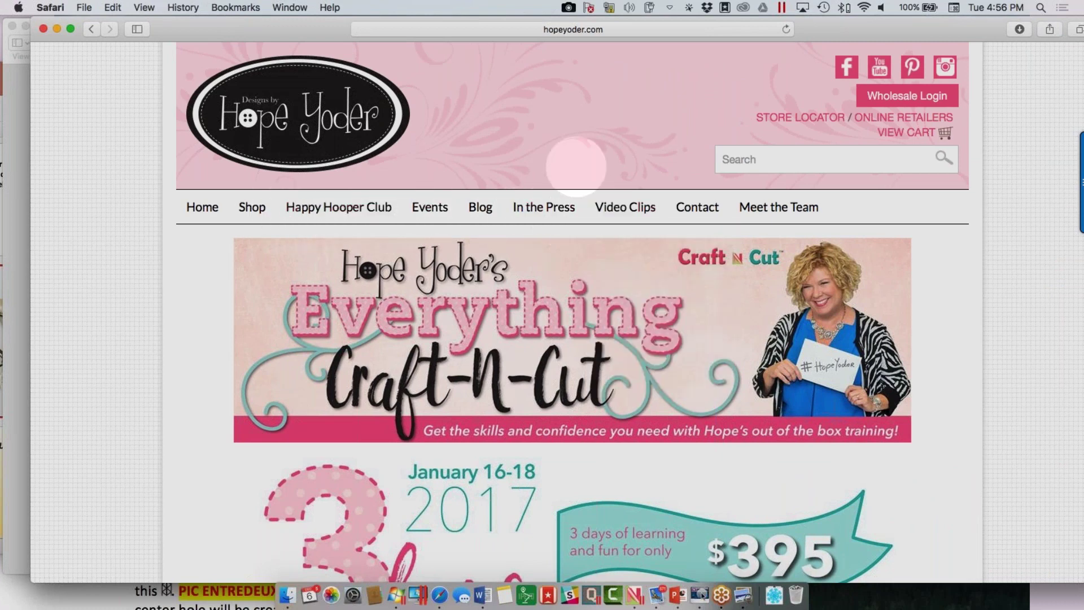
- Look through the Everything Craft-N-Cut event page, covering the attendance details, sample project photos and the list of projects and techniques
{"action": "mouse_move", "coordinate": [613, 207]}
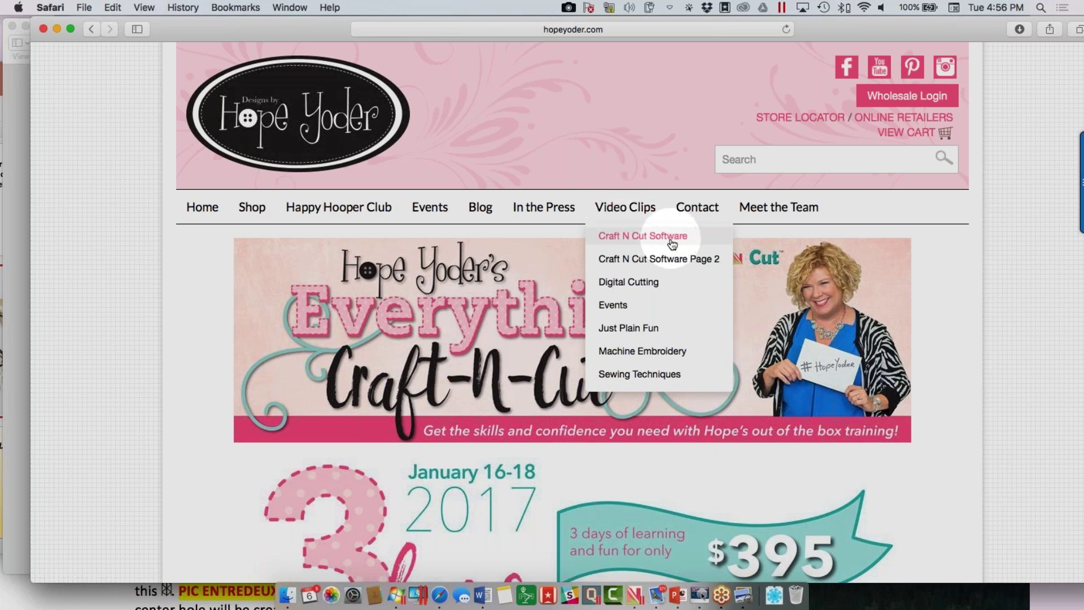
{"action": "scroll", "coordinate": [940, 377], "scroll_direction": "down", "scroll_amount": 1}
{"action": "scroll", "coordinate": [940, 377], "scroll_direction": "down", "scroll_amount": 15}
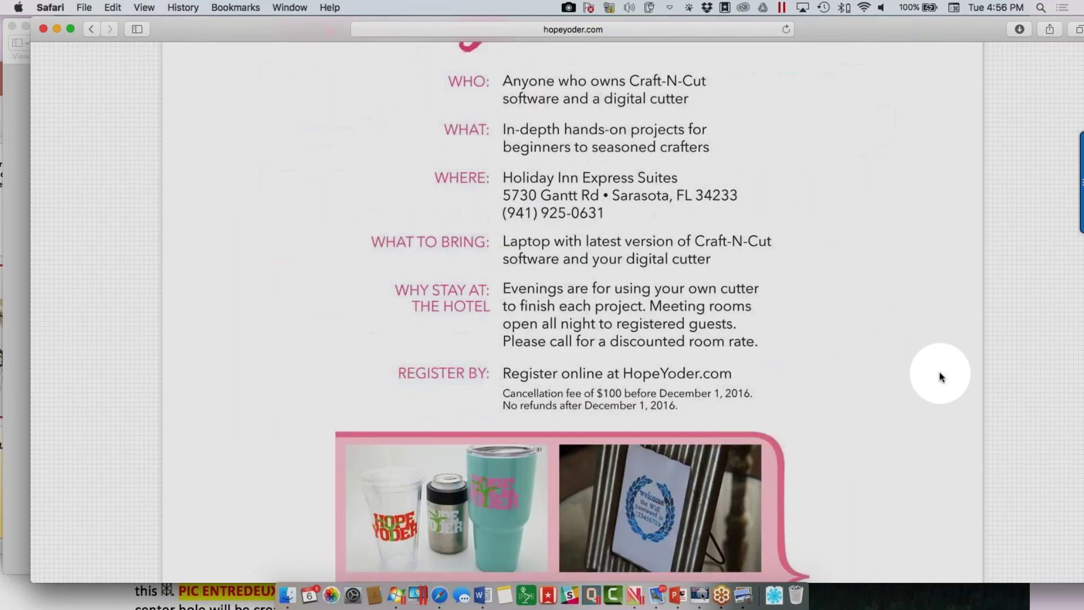
{"action": "scroll", "coordinate": [940, 377], "scroll_direction": "down", "scroll_amount": 10}
{"action": "scroll", "coordinate": [940, 377], "scroll_direction": "down", "scroll_amount": 3}
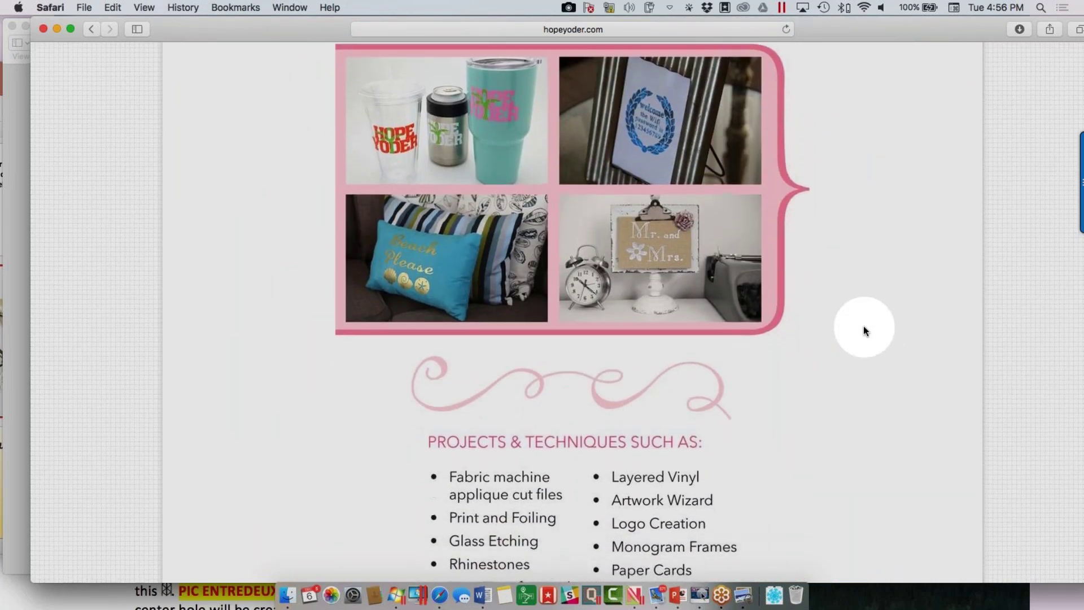
{"action": "scroll", "coordinate": [864, 327], "scroll_direction": "down", "scroll_amount": 6}
{"action": "scroll", "coordinate": [863, 327], "scroll_direction": "up", "scroll_amount": 20}
{"action": "scroll", "coordinate": [863, 327], "scroll_direction": "down", "scroll_amount": 3}
{"action": "scroll", "coordinate": [863, 326], "scroll_direction": "up", "scroll_amount": 15}
{"action": "scroll", "coordinate": [863, 327], "scroll_direction": "up", "scroll_amount": 8}
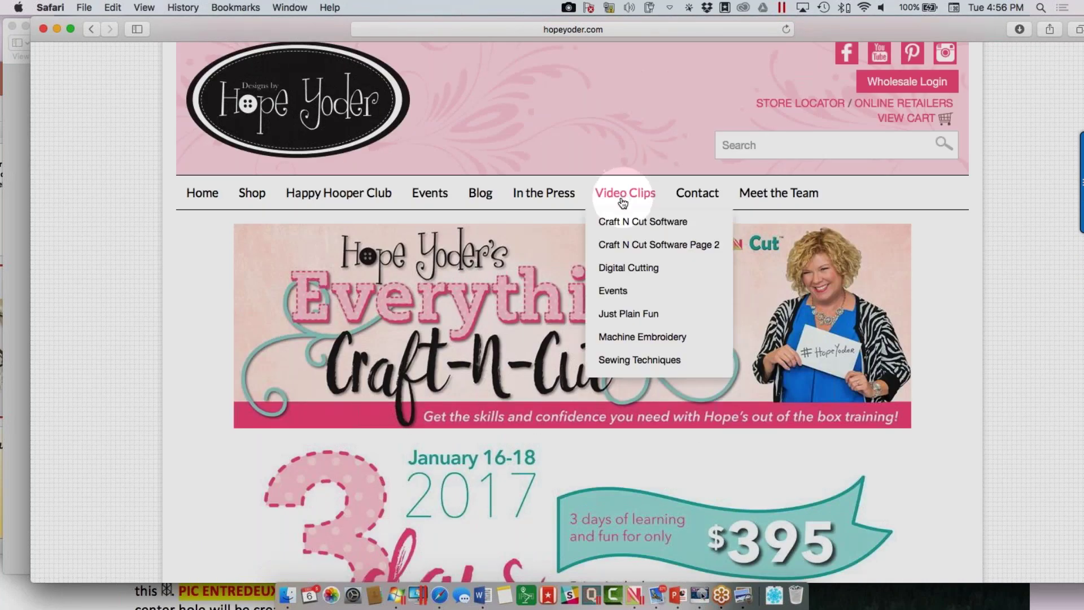
- Open the Craft N Cut Software video clips page, look through its videos, and minimize the browser window
{"action": "left_click", "coordinate": [618, 224]}
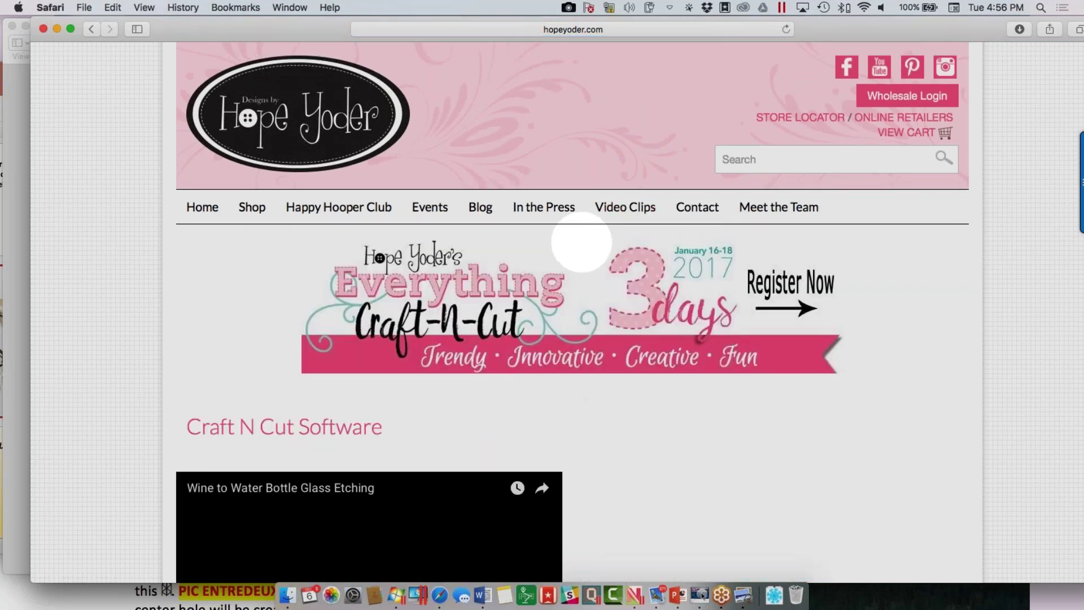
{"action": "scroll", "coordinate": [581, 242], "scroll_direction": "down", "scroll_amount": 10}
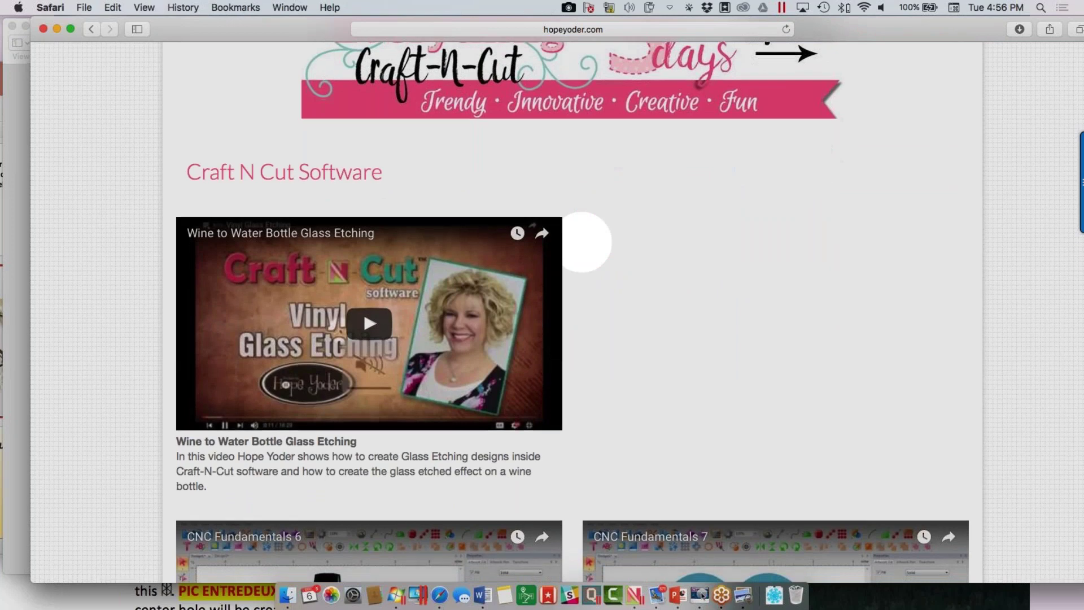
{"action": "scroll", "coordinate": [582, 241], "scroll_direction": "down", "scroll_amount": 15}
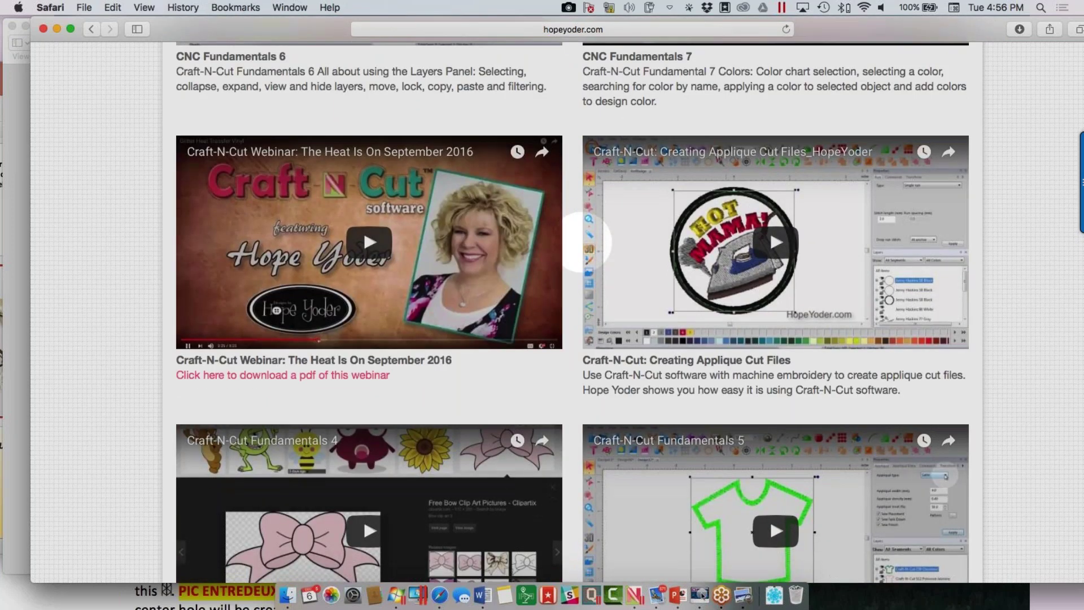
{"action": "left_click", "coordinate": [56, 29]}
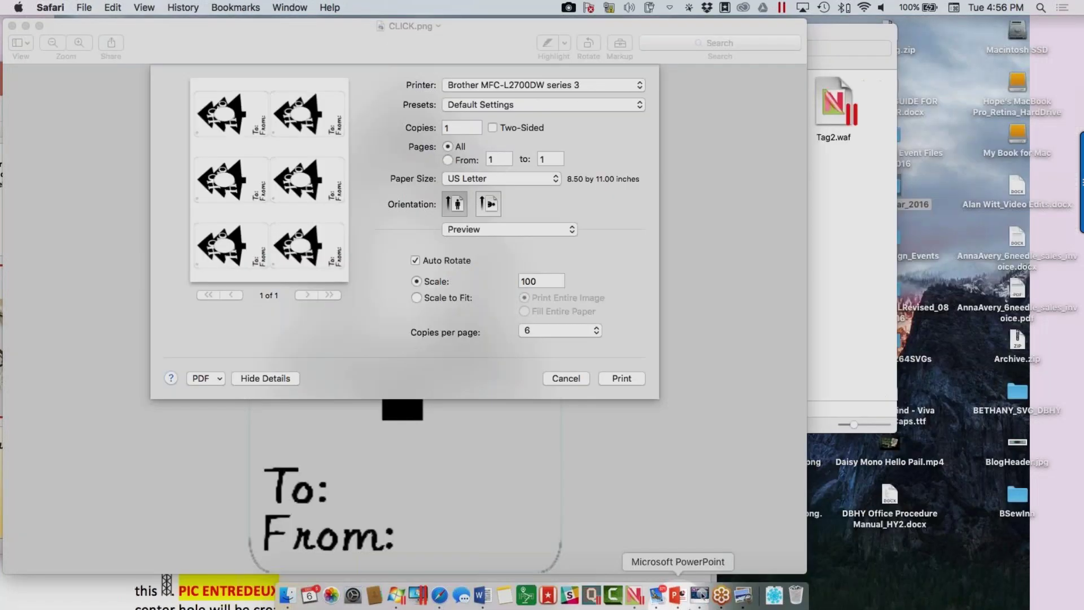
- Switch to Craft-N-Cut, create a new blank design, and open the CNC Training window
{"action": "left_click", "coordinate": [633, 595]}
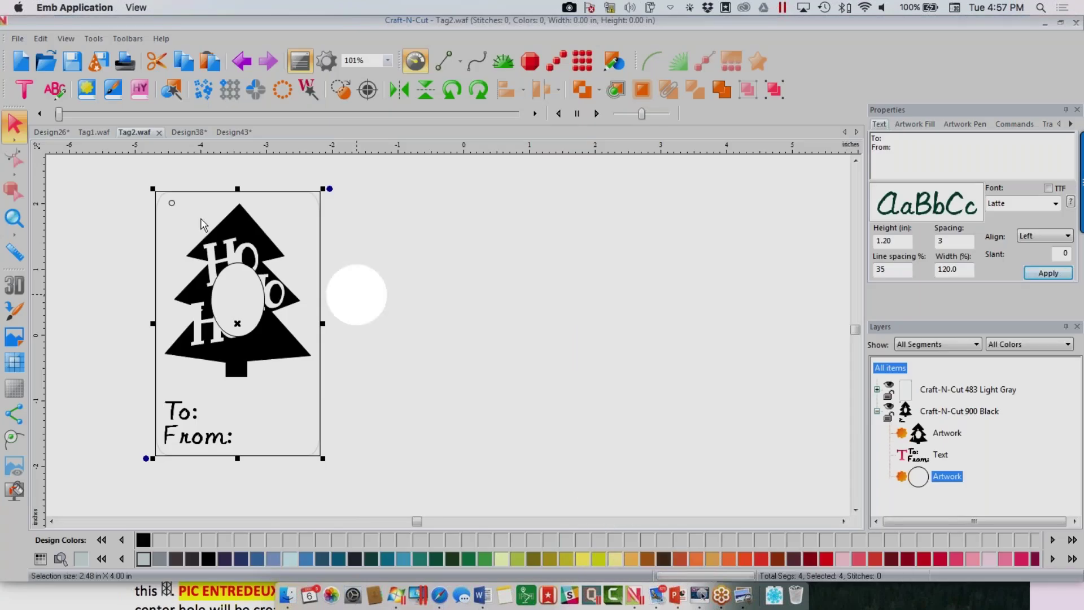
{"action": "left_click", "coordinate": [21, 61]}
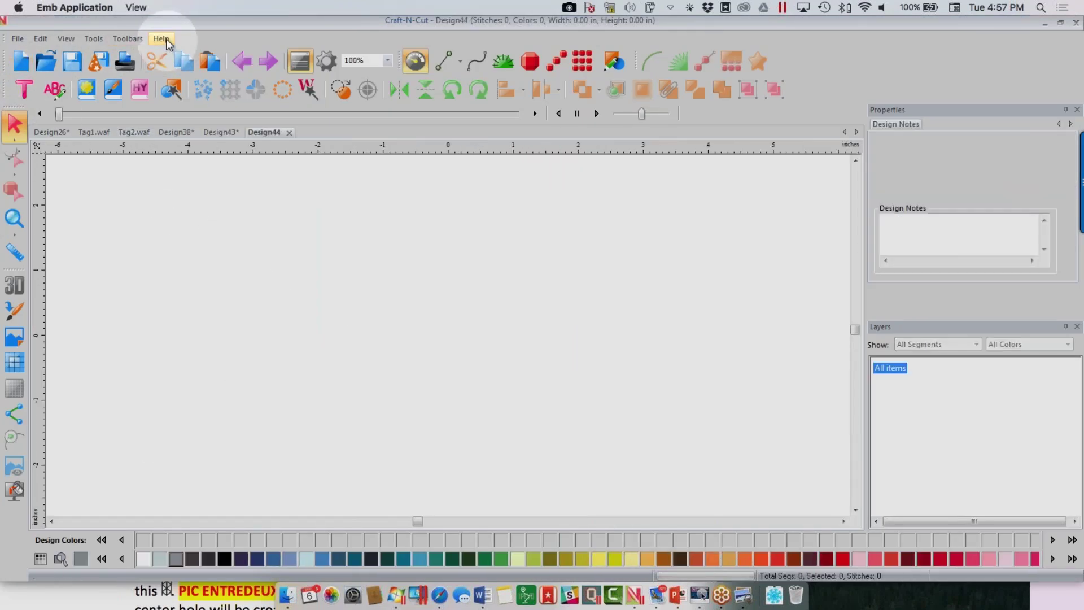
{"action": "left_click", "coordinate": [161, 39]}
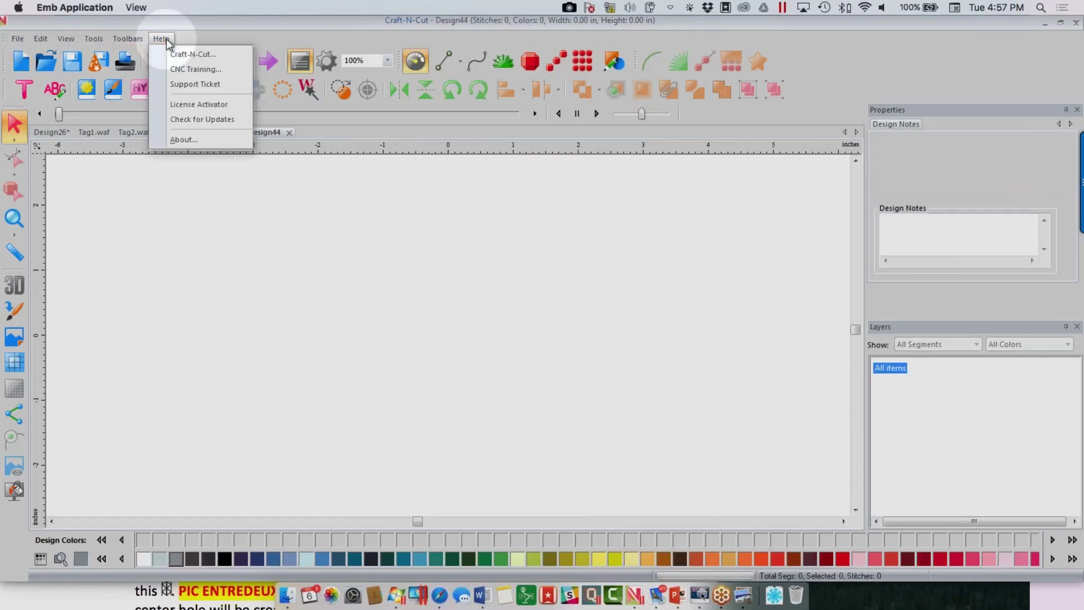
{"action": "left_click", "coordinate": [177, 69]}
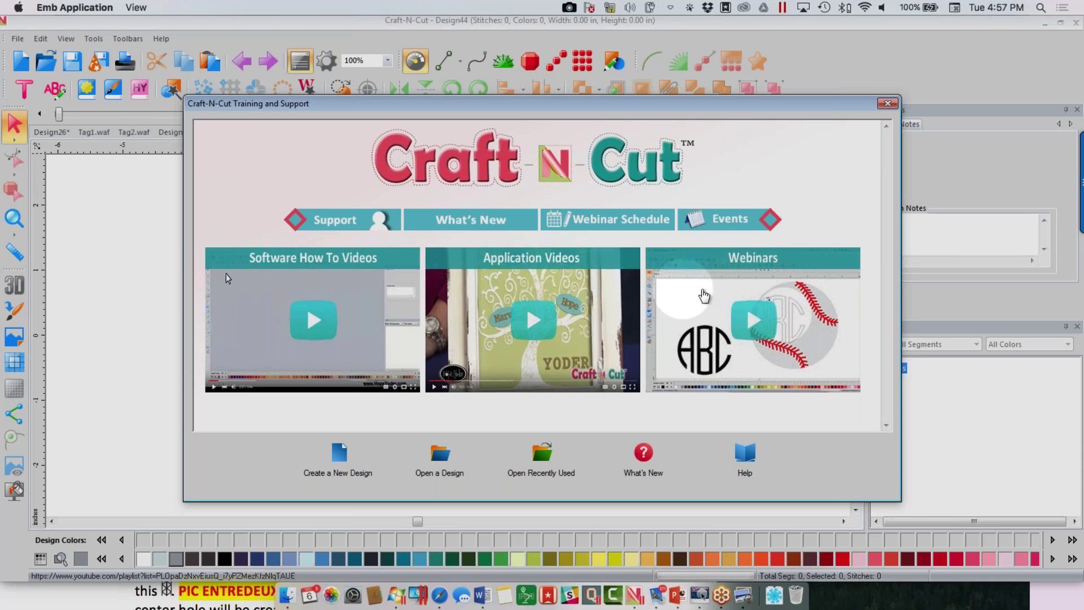
- View the Craft-N-Cut Webinars playlist on YouTube, and close both the browser window and the training window
{"action": "left_click", "coordinate": [754, 327]}
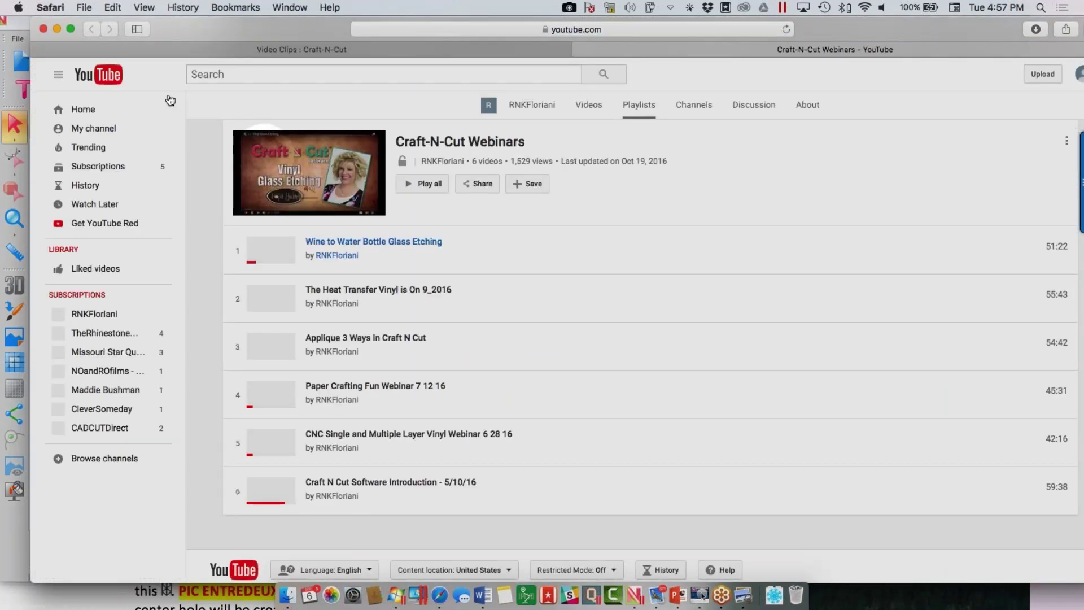
{"action": "left_click", "coordinate": [43, 28]}
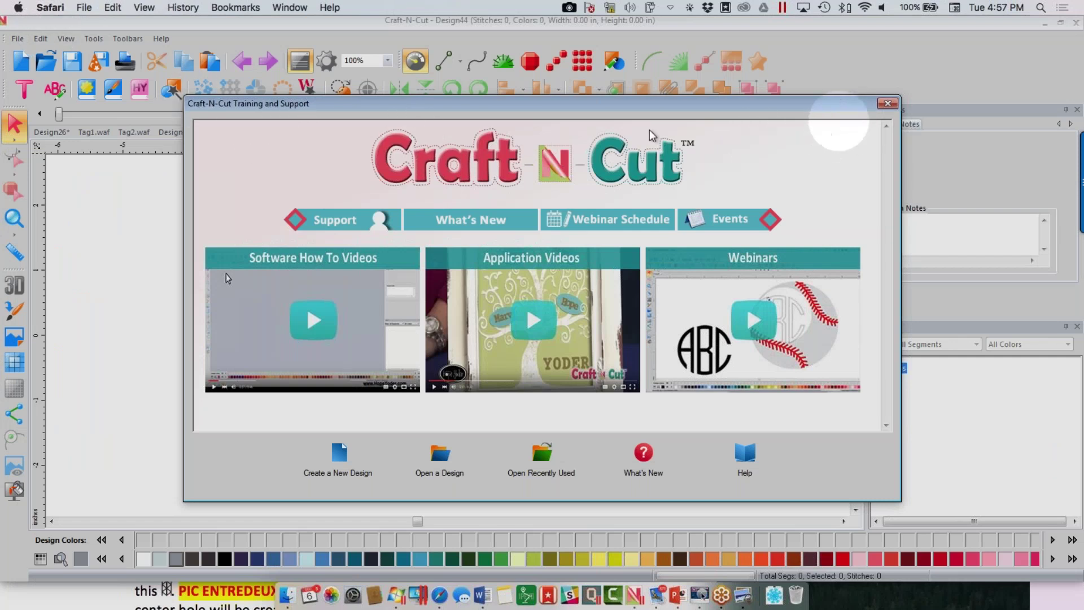
{"action": "left_click", "coordinate": [531, 117]}
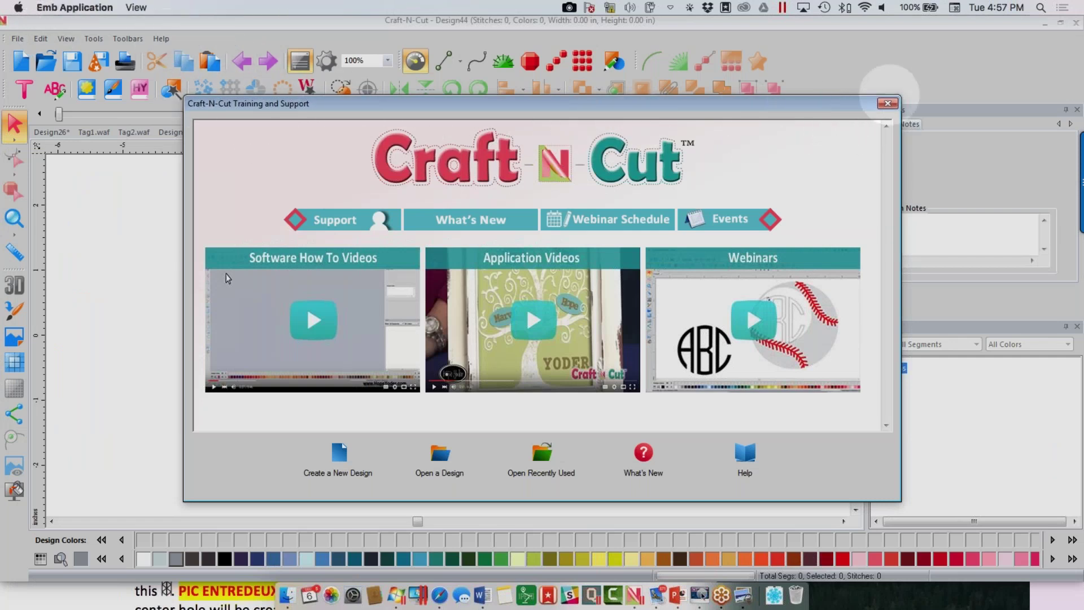
{"action": "left_click", "coordinate": [888, 103]}
- Check the Craft-N-Cut version and build information in the About dialog and close it
{"action": "left_click", "coordinate": [159, 39]}
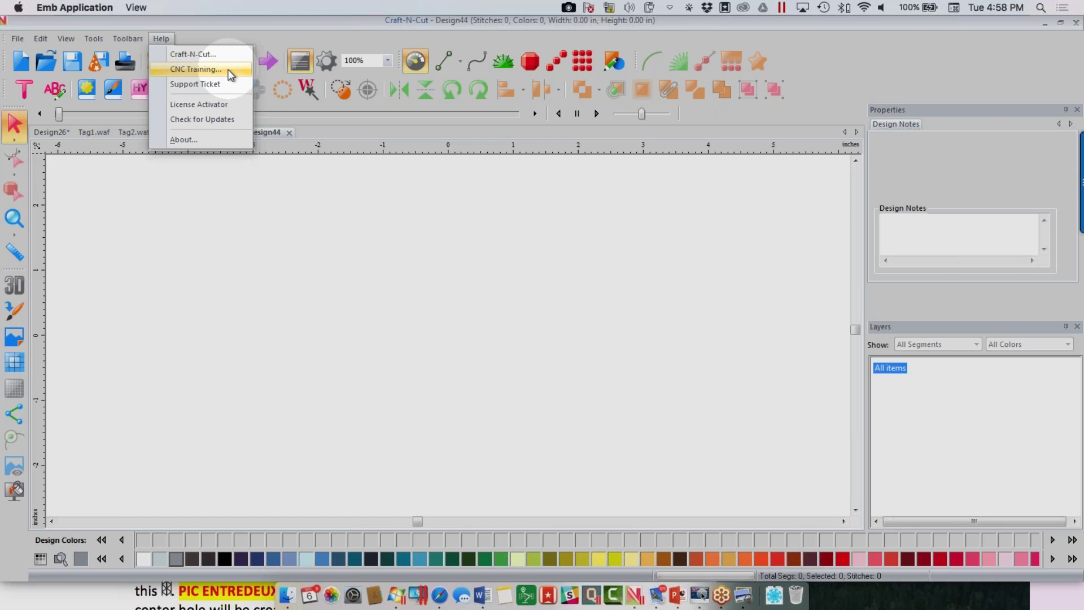
{"action": "left_click", "coordinate": [183, 139]}
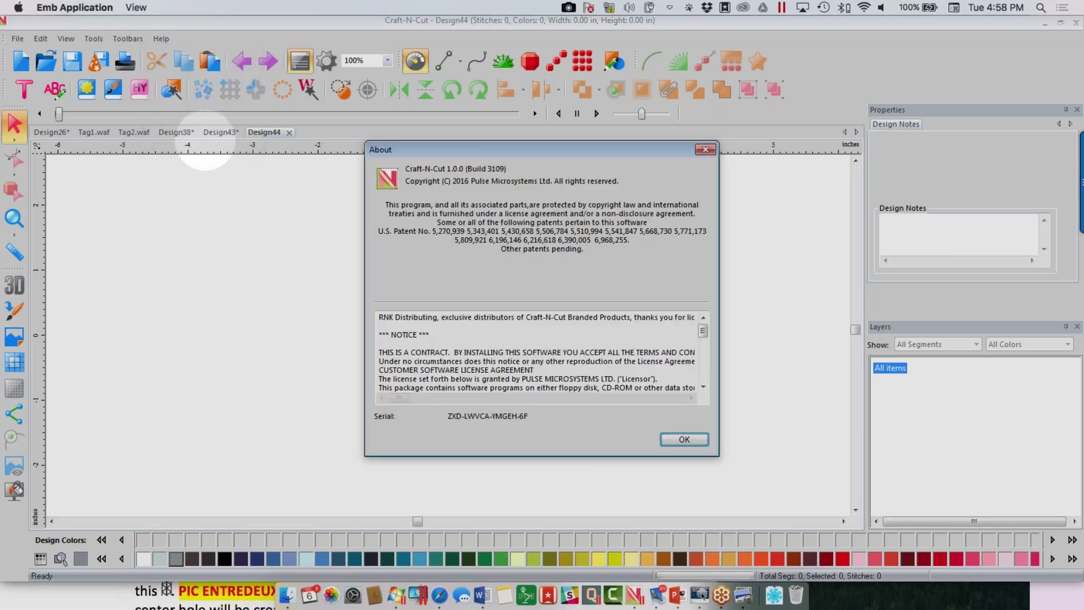
{"action": "left_click", "coordinate": [706, 149]}
- Reopen the CNC Training window, view the Webinar Schedule page down to its registration table, and close the browser window
{"action": "left_click", "coordinate": [161, 39]}
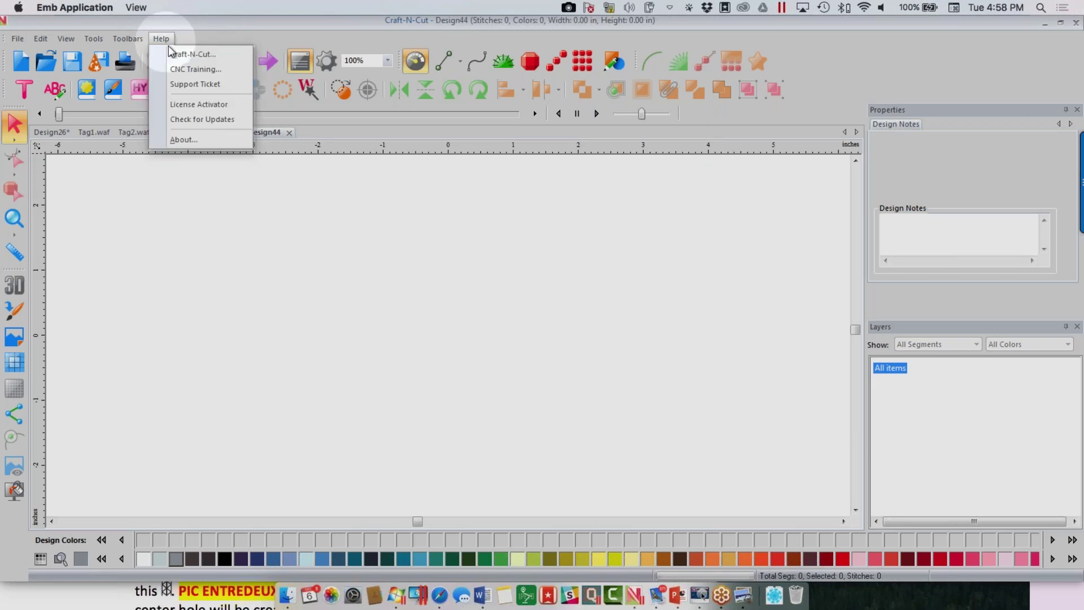
{"action": "left_click", "coordinate": [180, 69]}
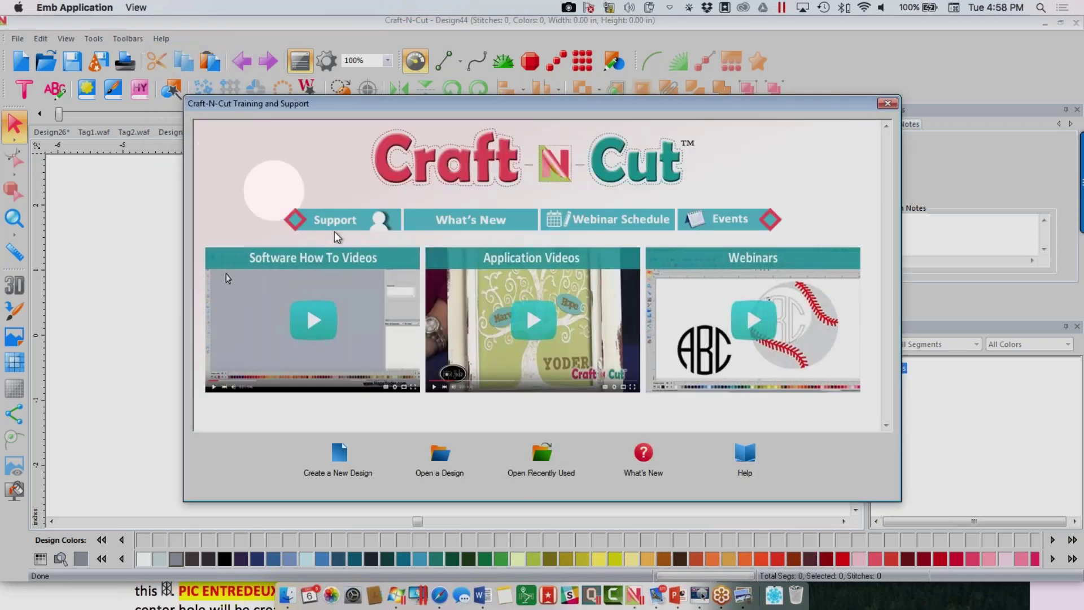
{"action": "left_click", "coordinate": [602, 218]}
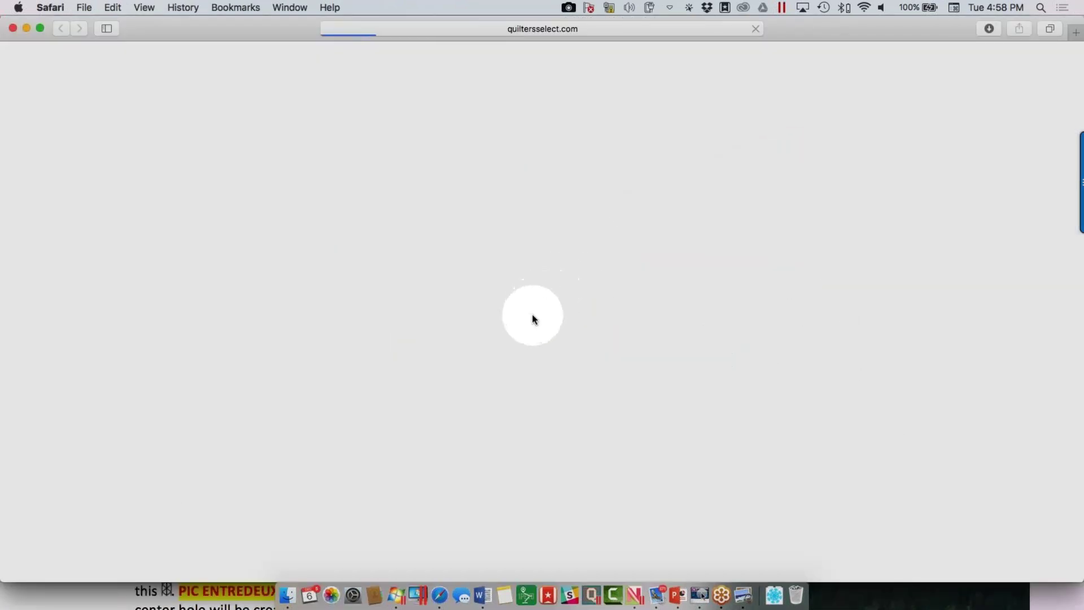
{"action": "scroll", "coordinate": [519, 308], "scroll_direction": "down", "scroll_amount": 4}
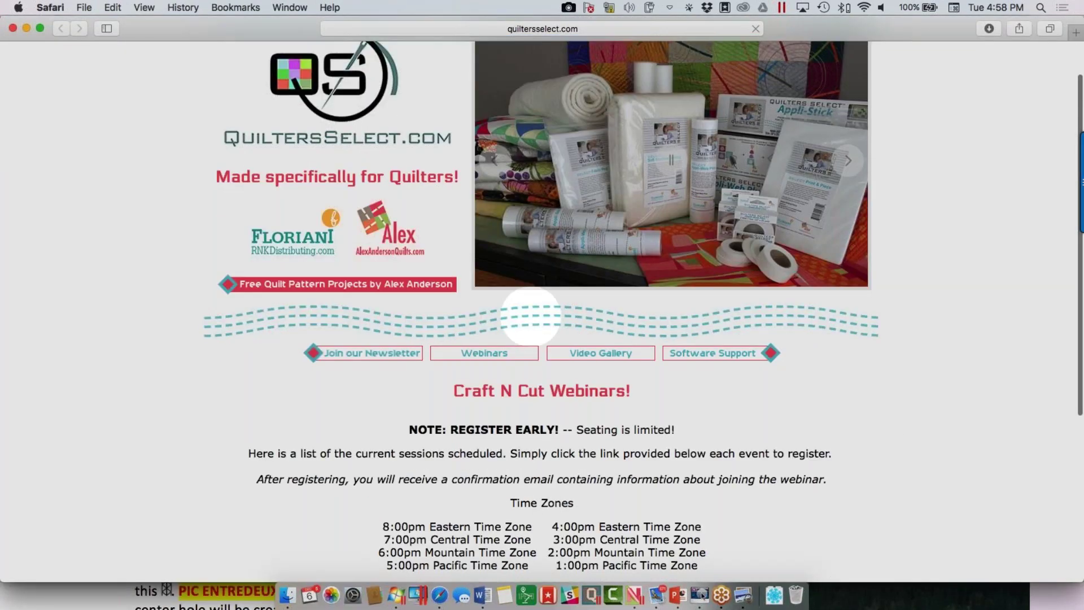
{"action": "scroll", "coordinate": [510, 302], "scroll_direction": "down", "scroll_amount": 5}
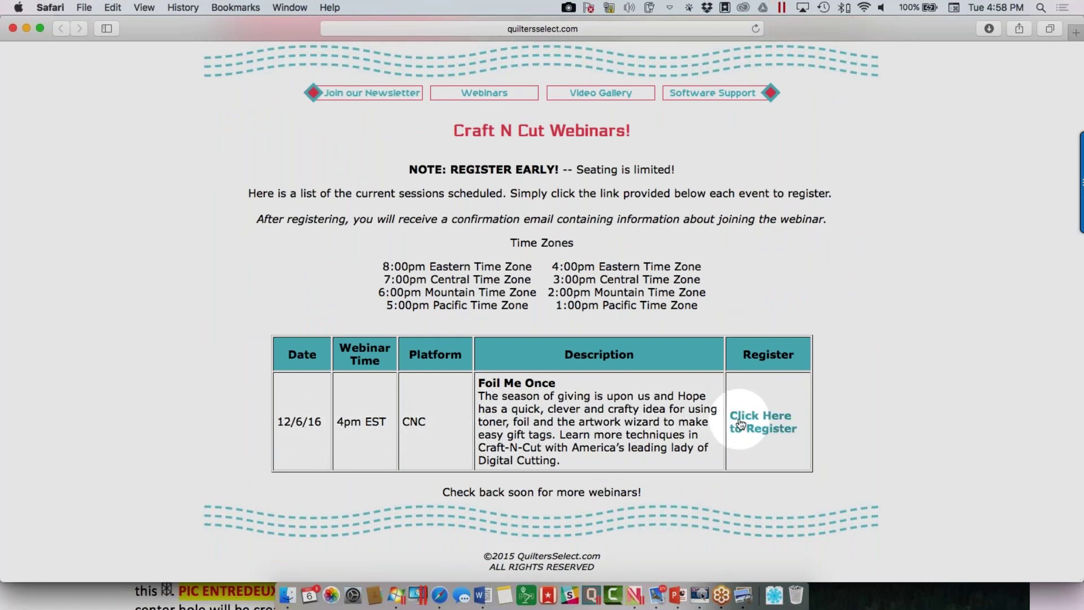
{"action": "left_click", "coordinate": [12, 28]}
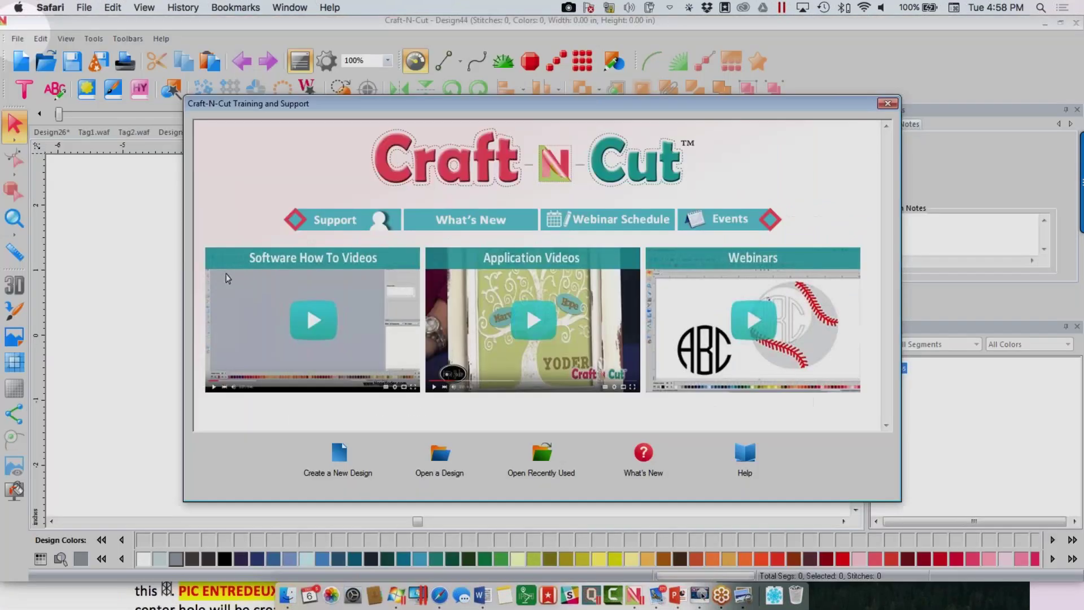